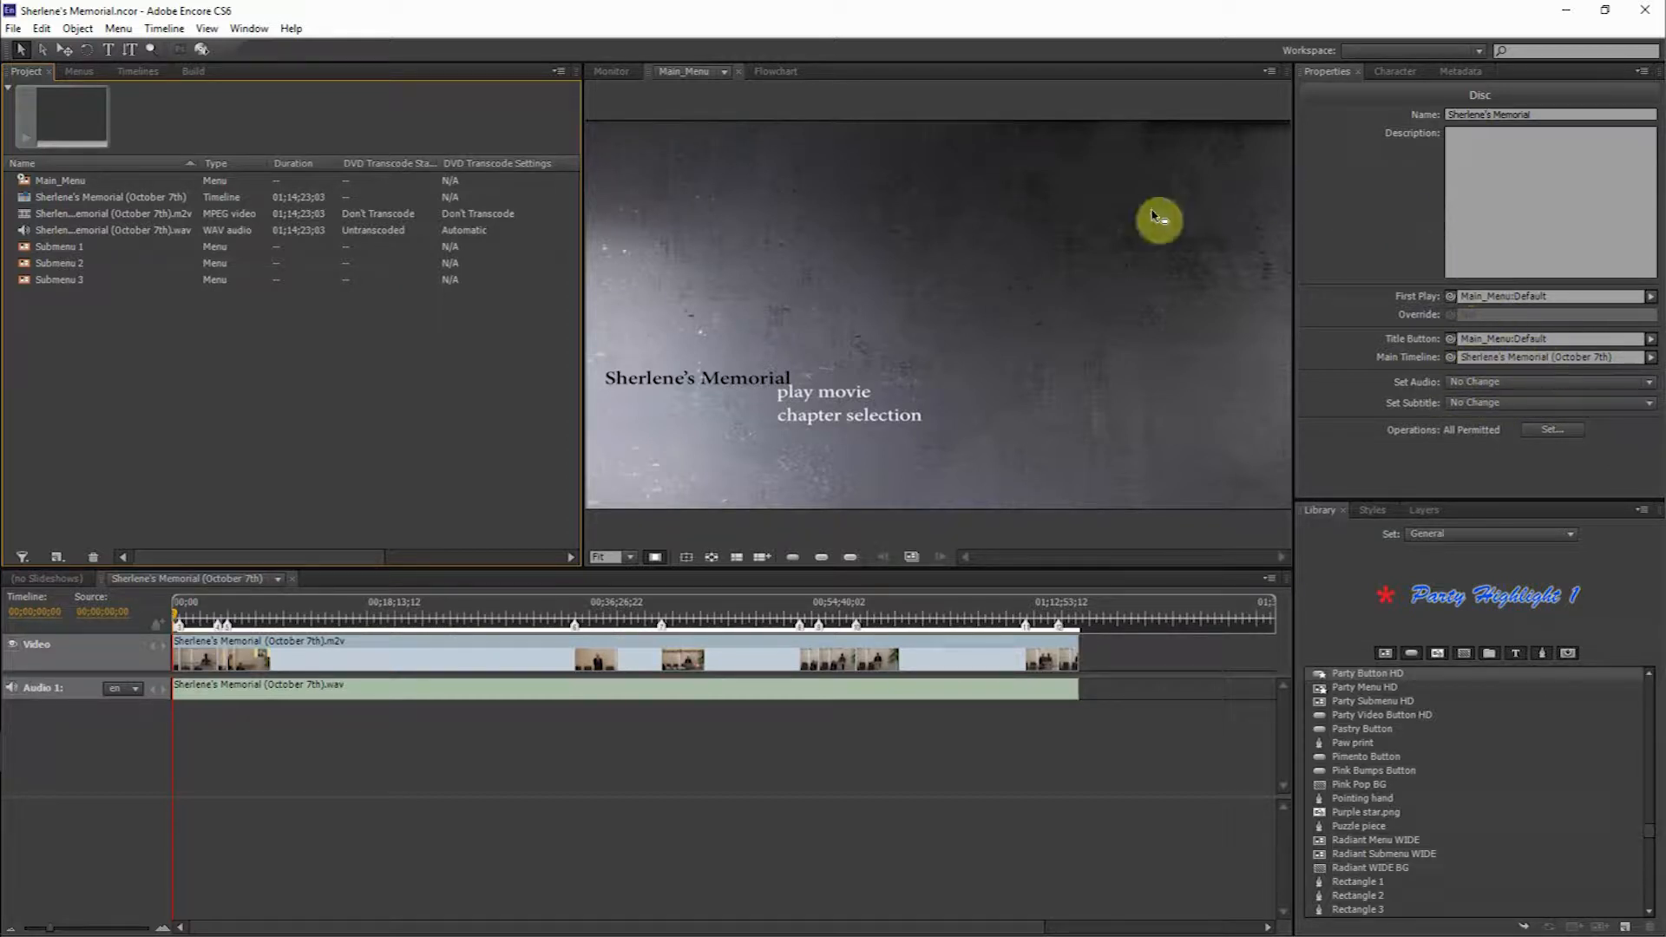
# Step: Switch to File Explorer and open the wide slides folder inside Graphics for 10 October 7th, under the 2017 sermons
pyautogui.click(1100, 241)
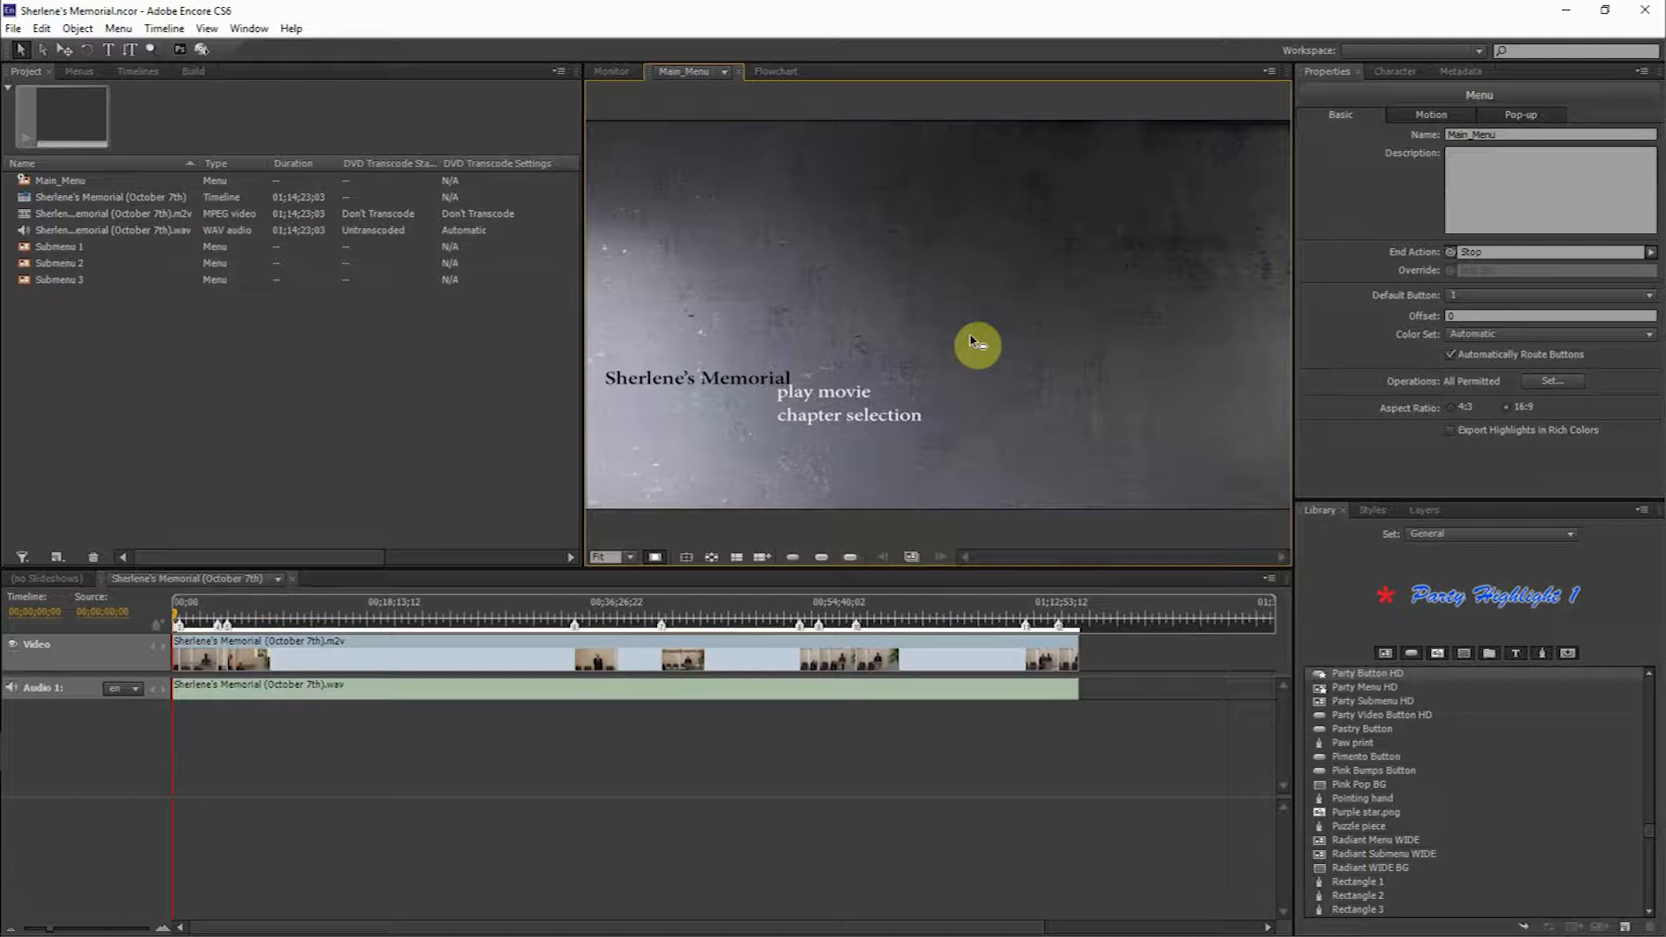
pyautogui.click(30, 95)
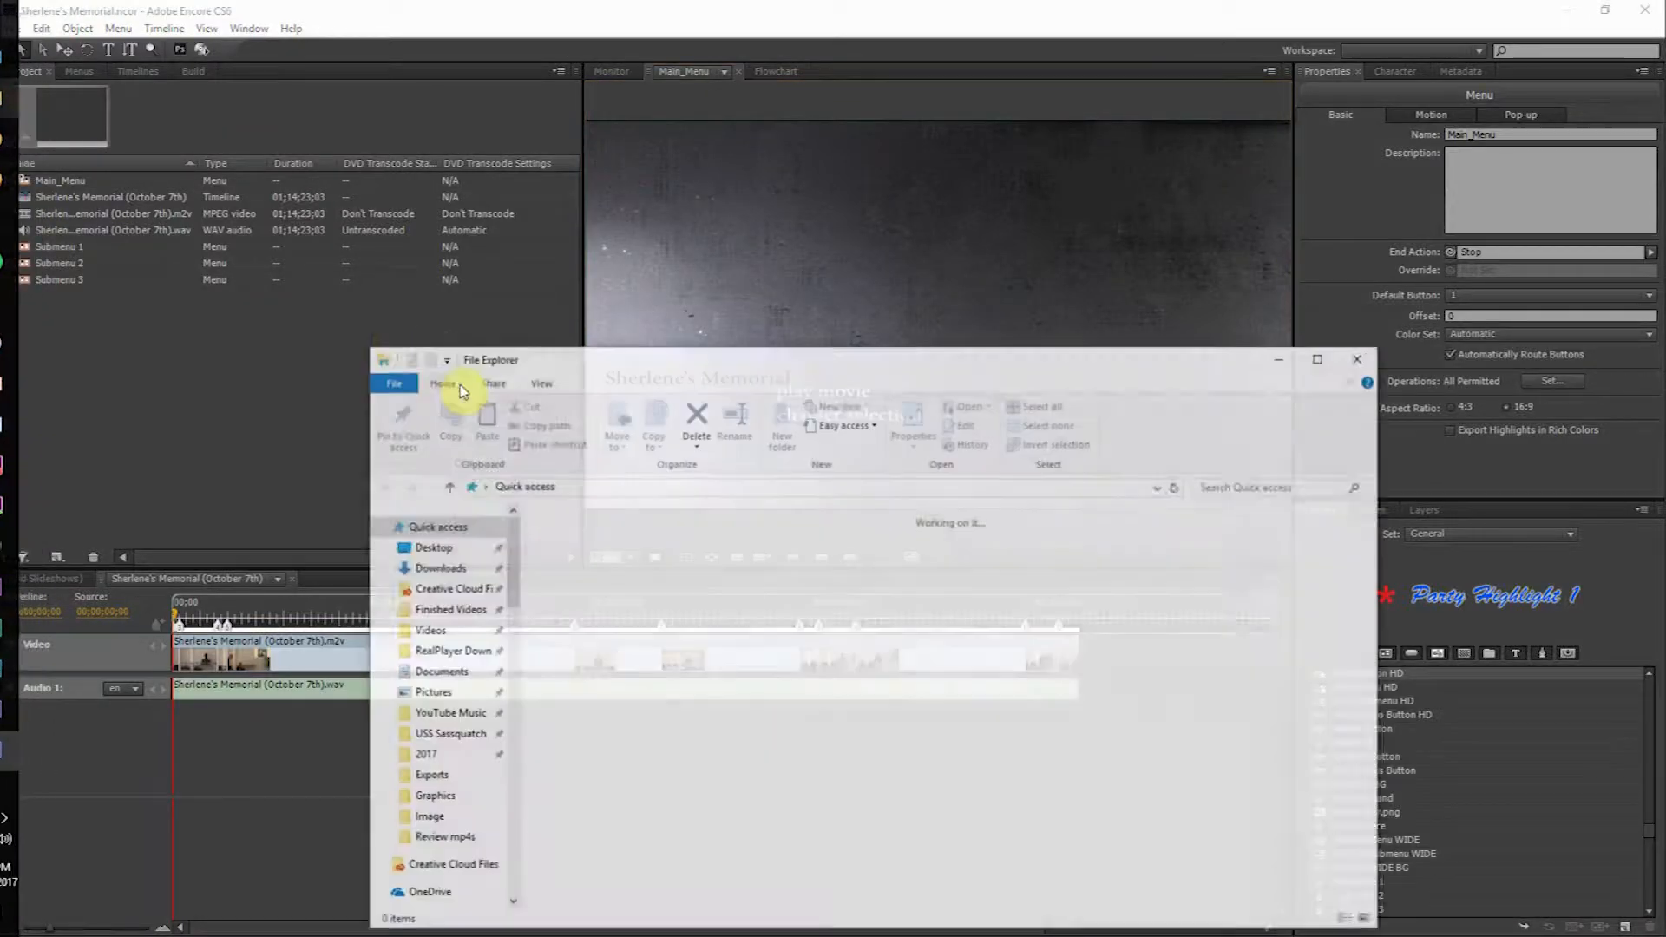
pyautogui.click(423, 755)
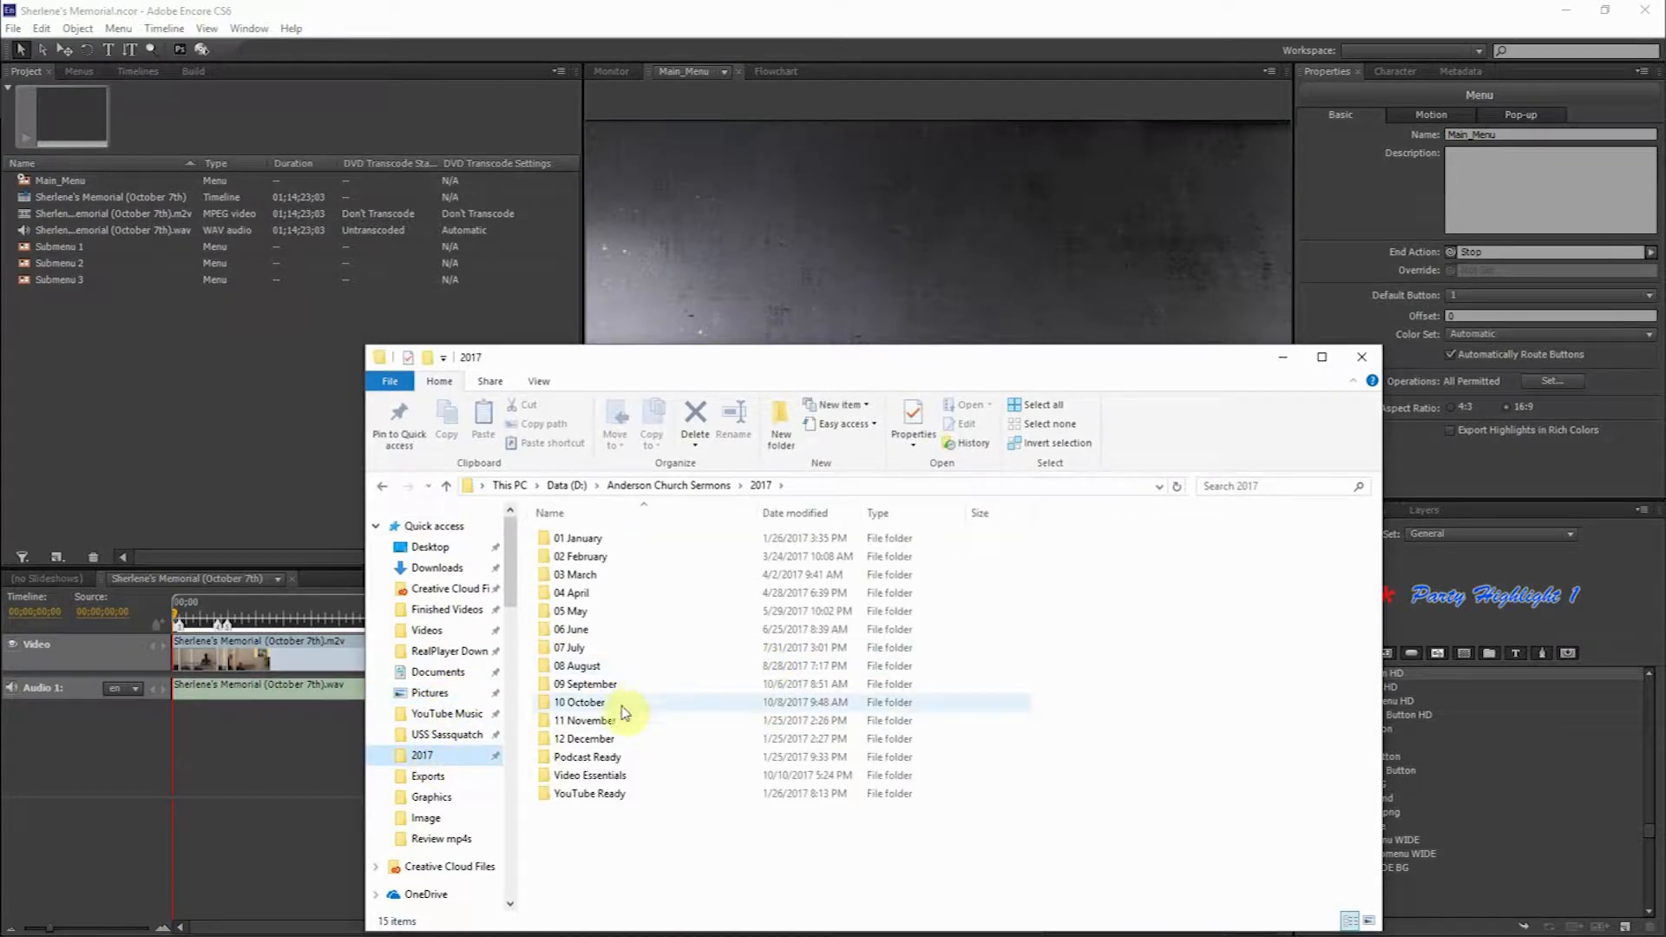
pyautogui.doubleClick(580, 702)
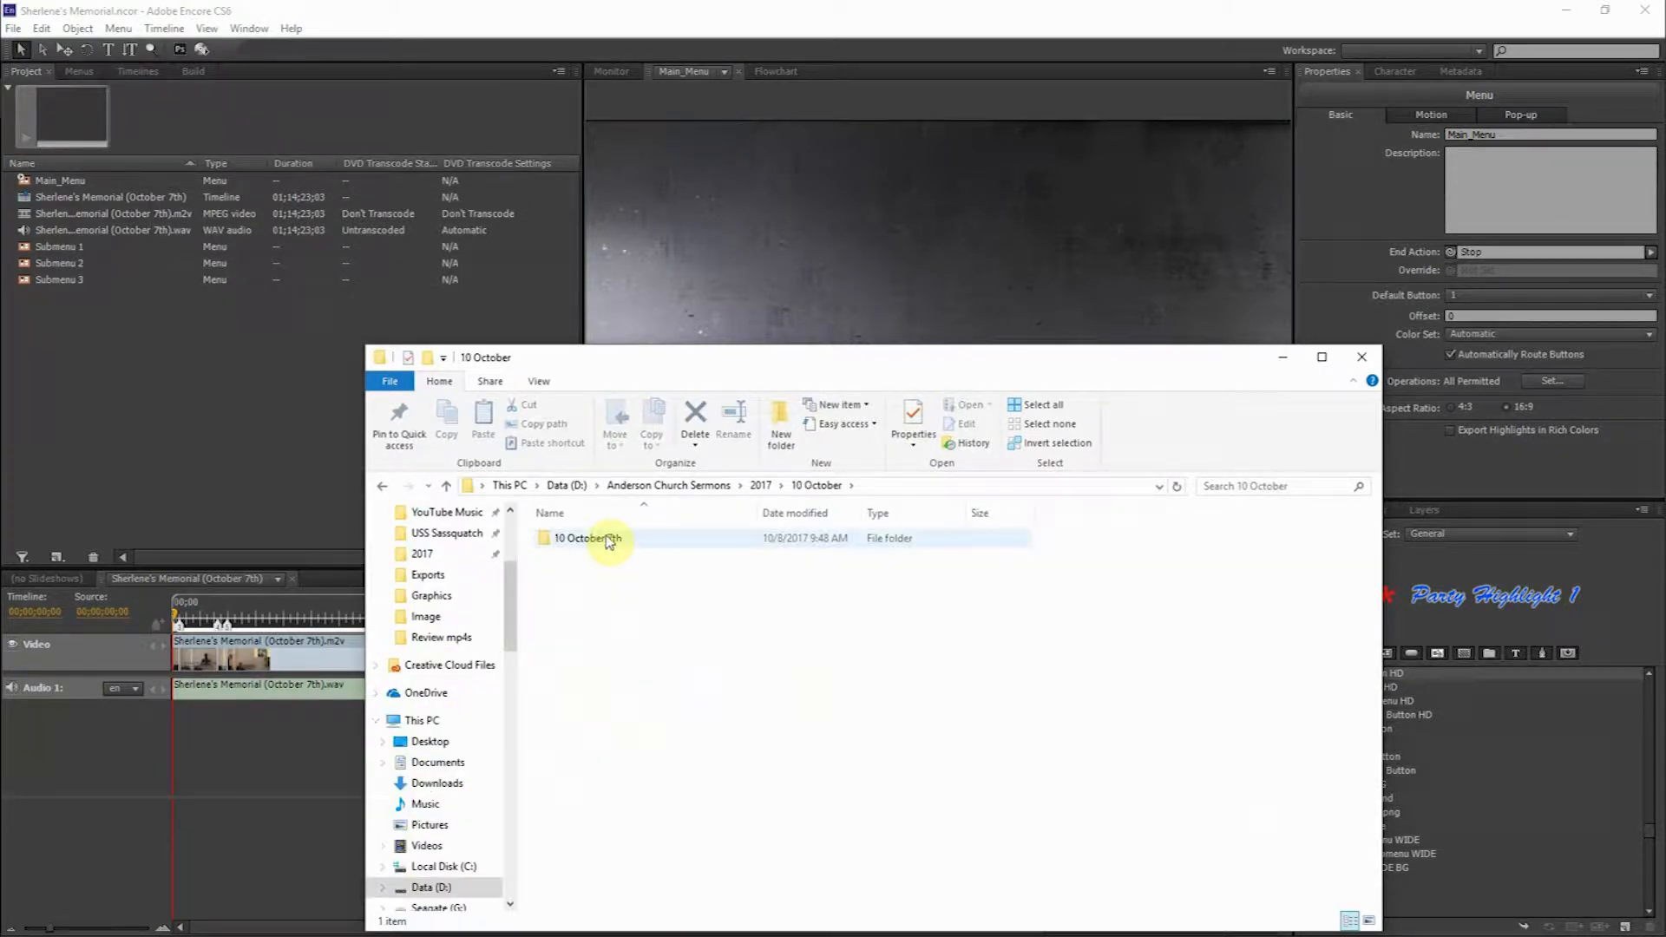
pyautogui.doubleClick(610, 539)
pyautogui.doubleClick(595, 594)
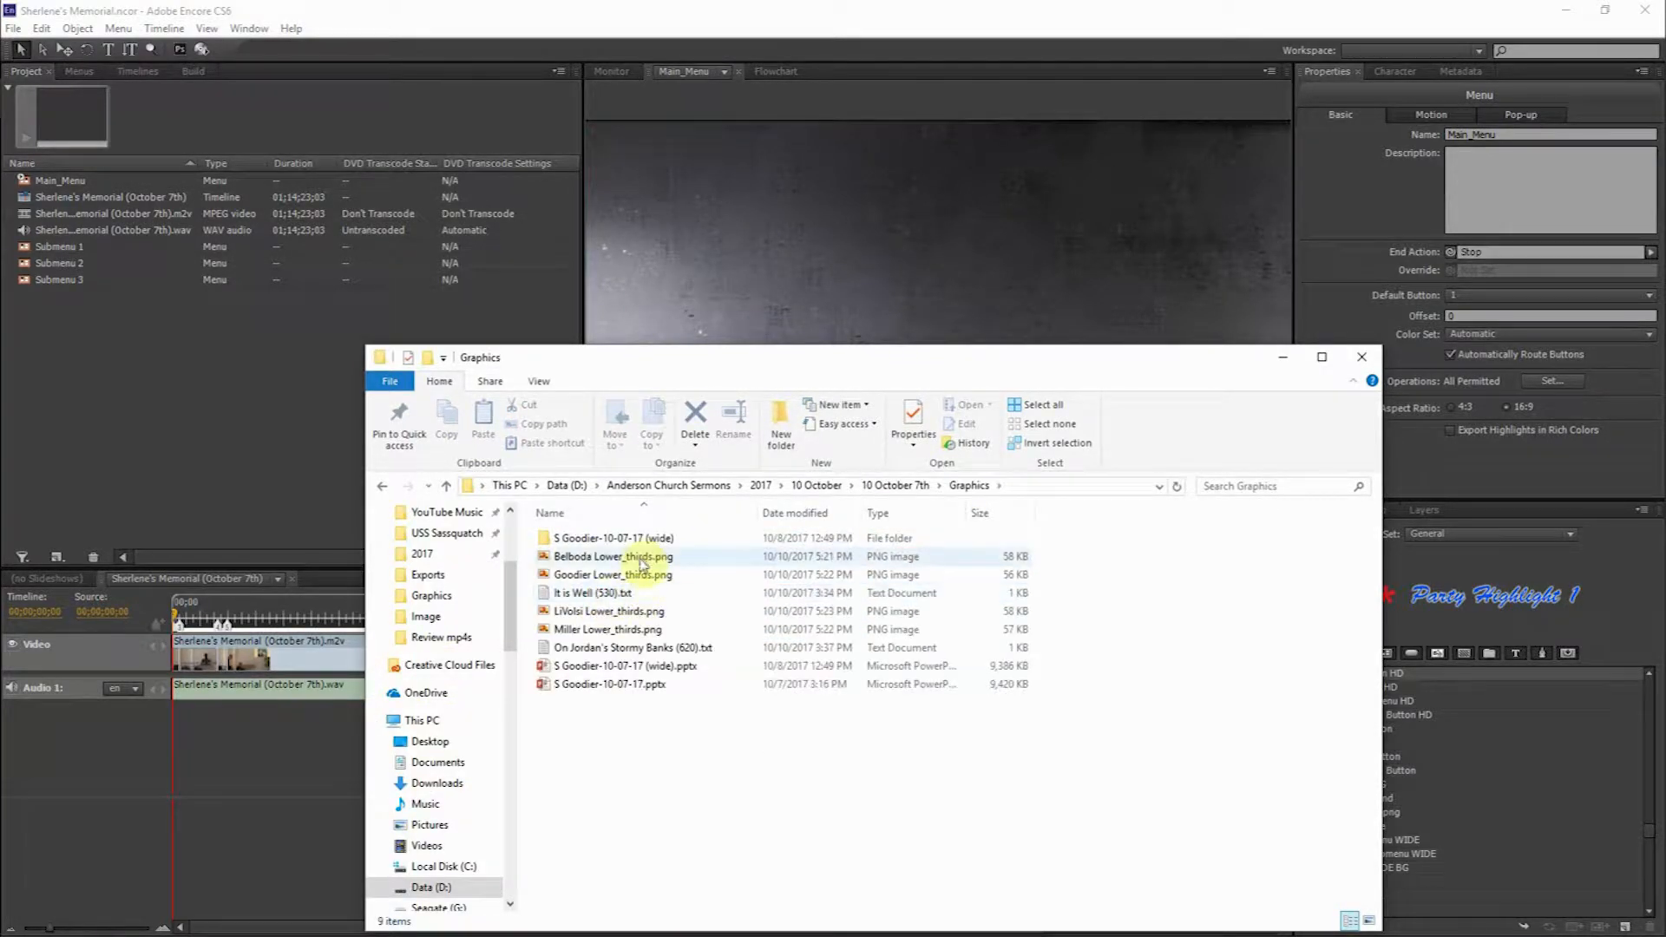
pyautogui.doubleClick(638, 538)
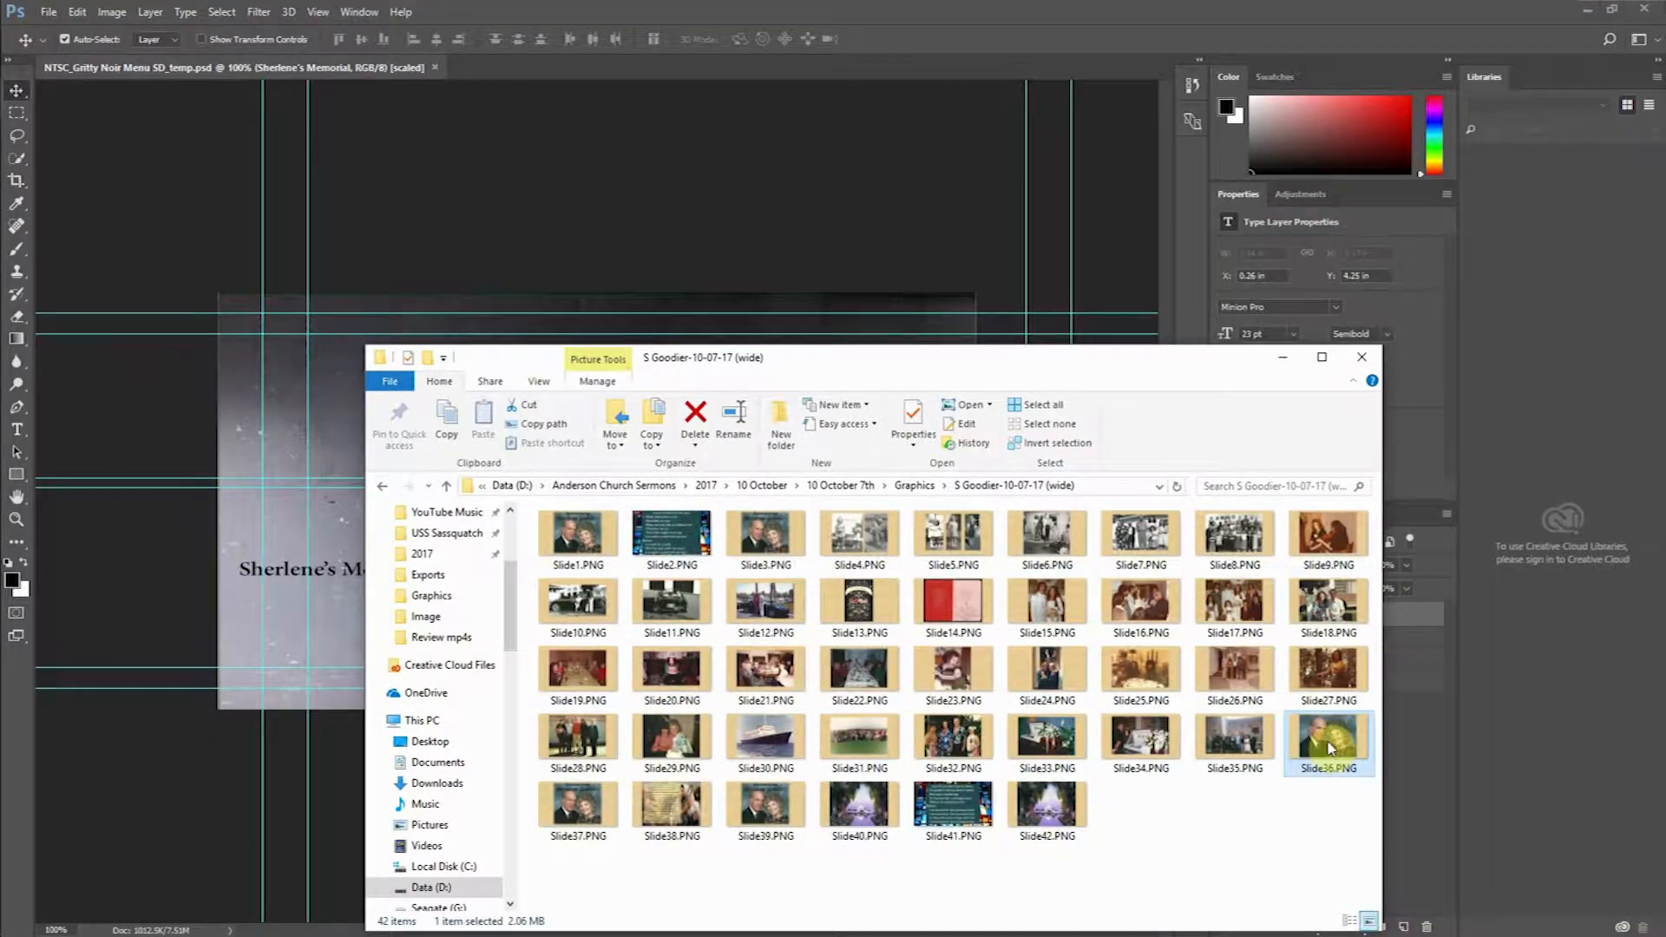
# Step: Place Slide36.PNG in the Photoshop menu document, scaled to about 104% and centred so its photo area covers the canvas
pyautogui.moveTo(1330, 748); pyautogui.dragTo(269, 386)
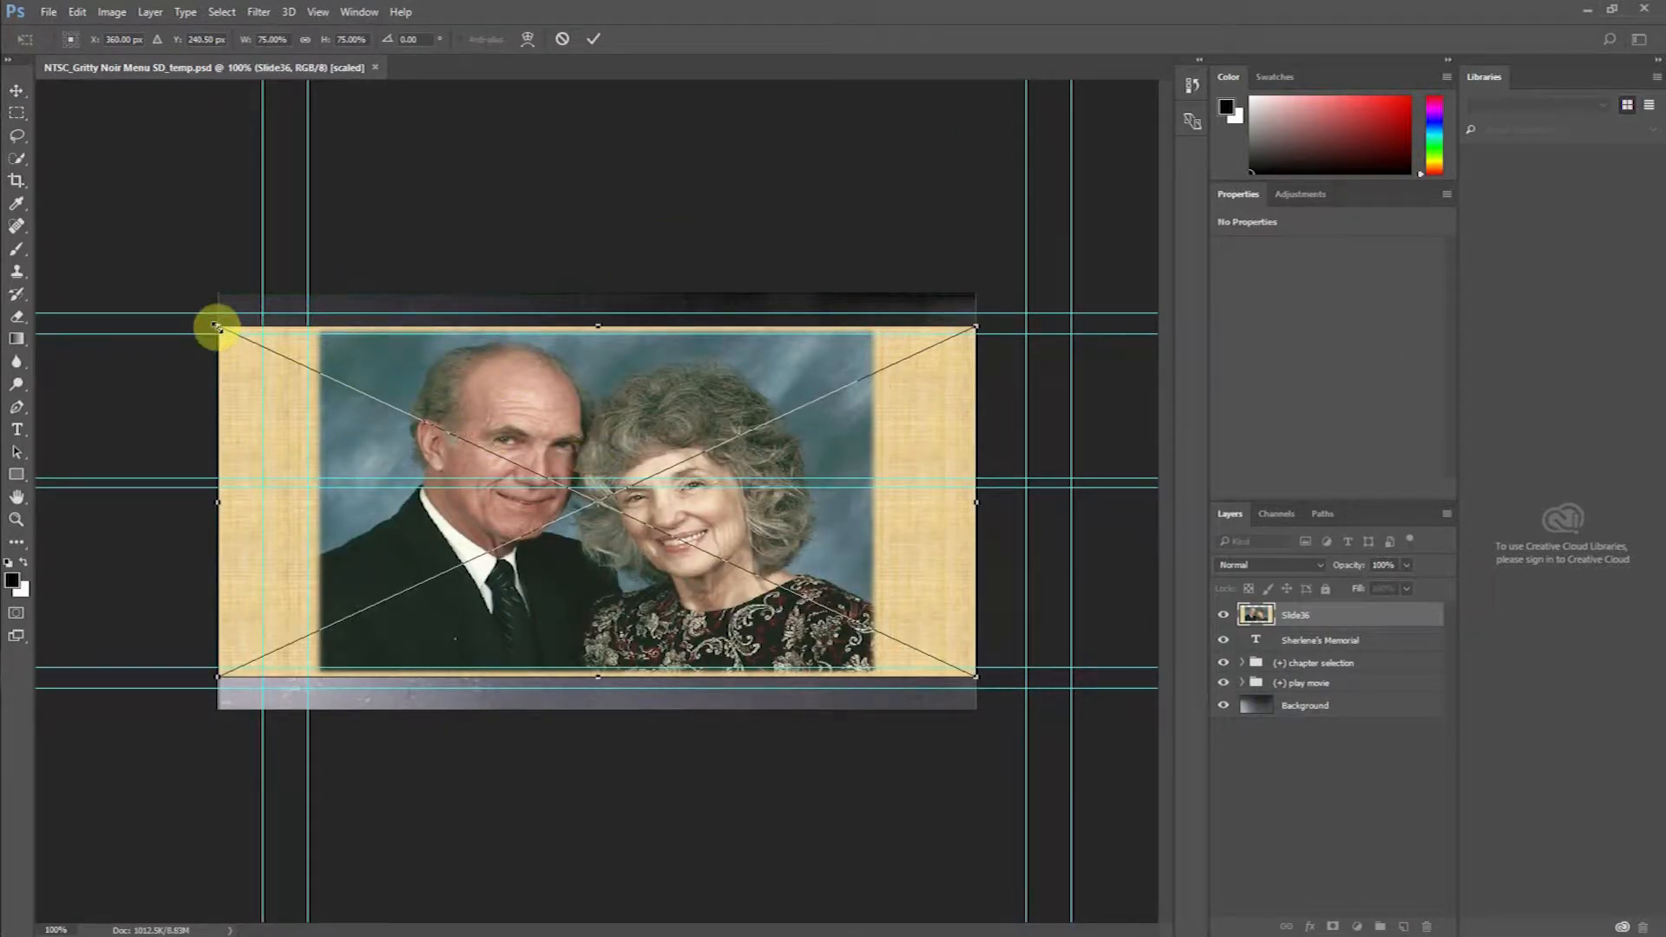
pyautogui.moveTo(216, 326); pyautogui.dragTo(386, 346)
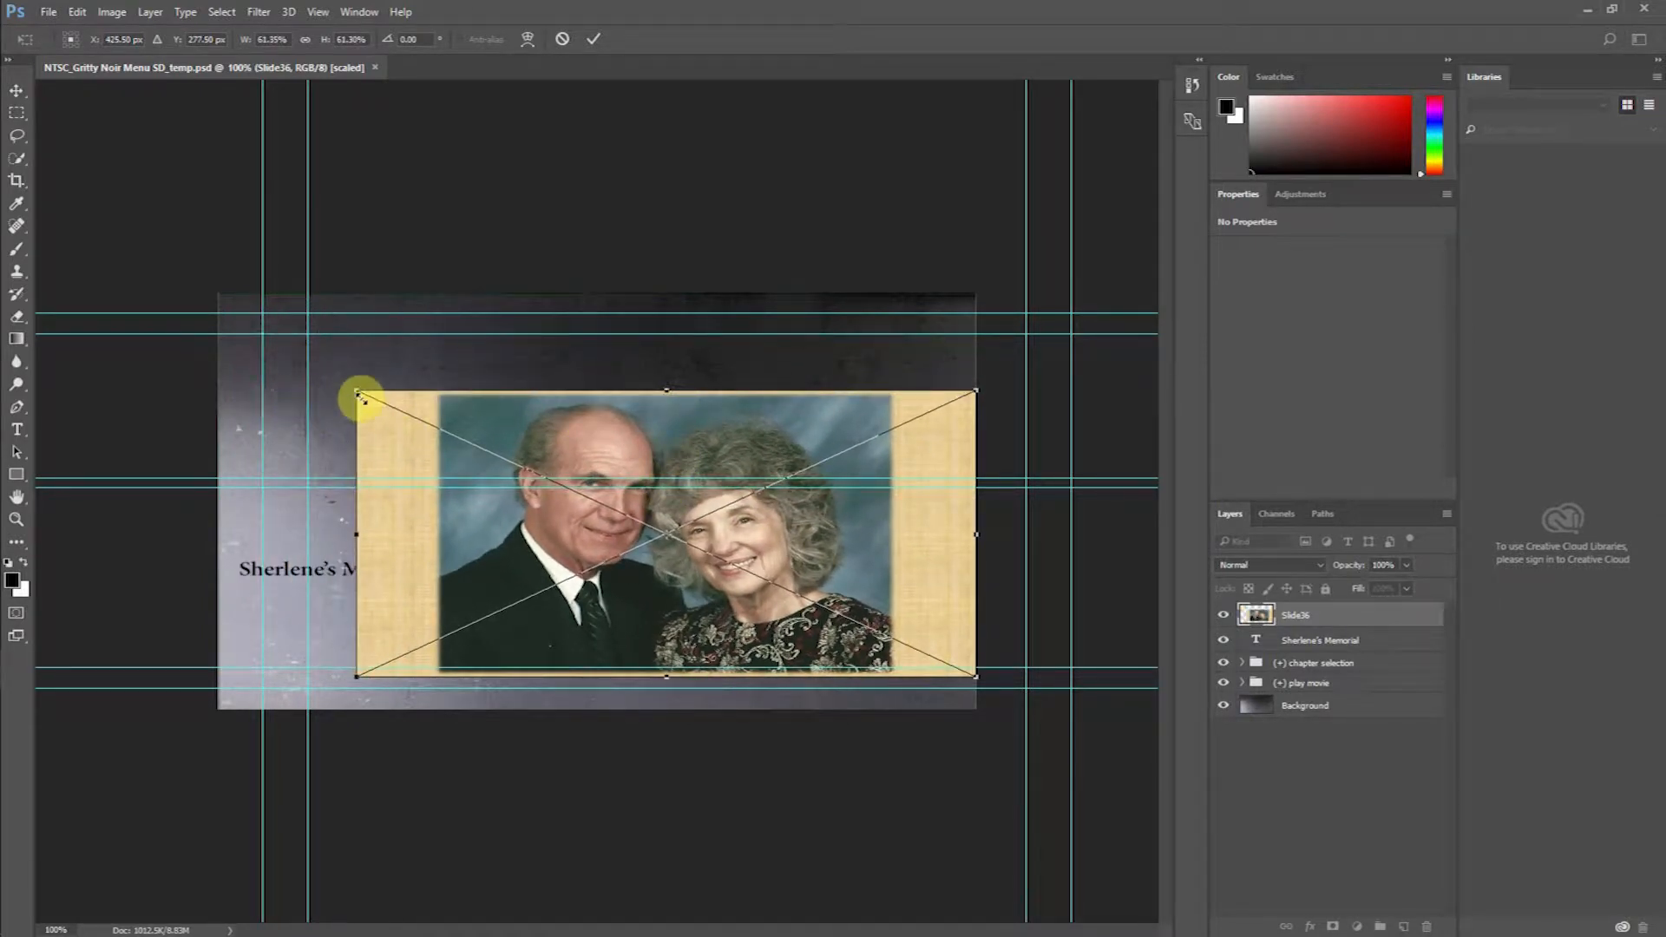
pyautogui.moveTo(356, 393); pyautogui.dragTo(58, 252)
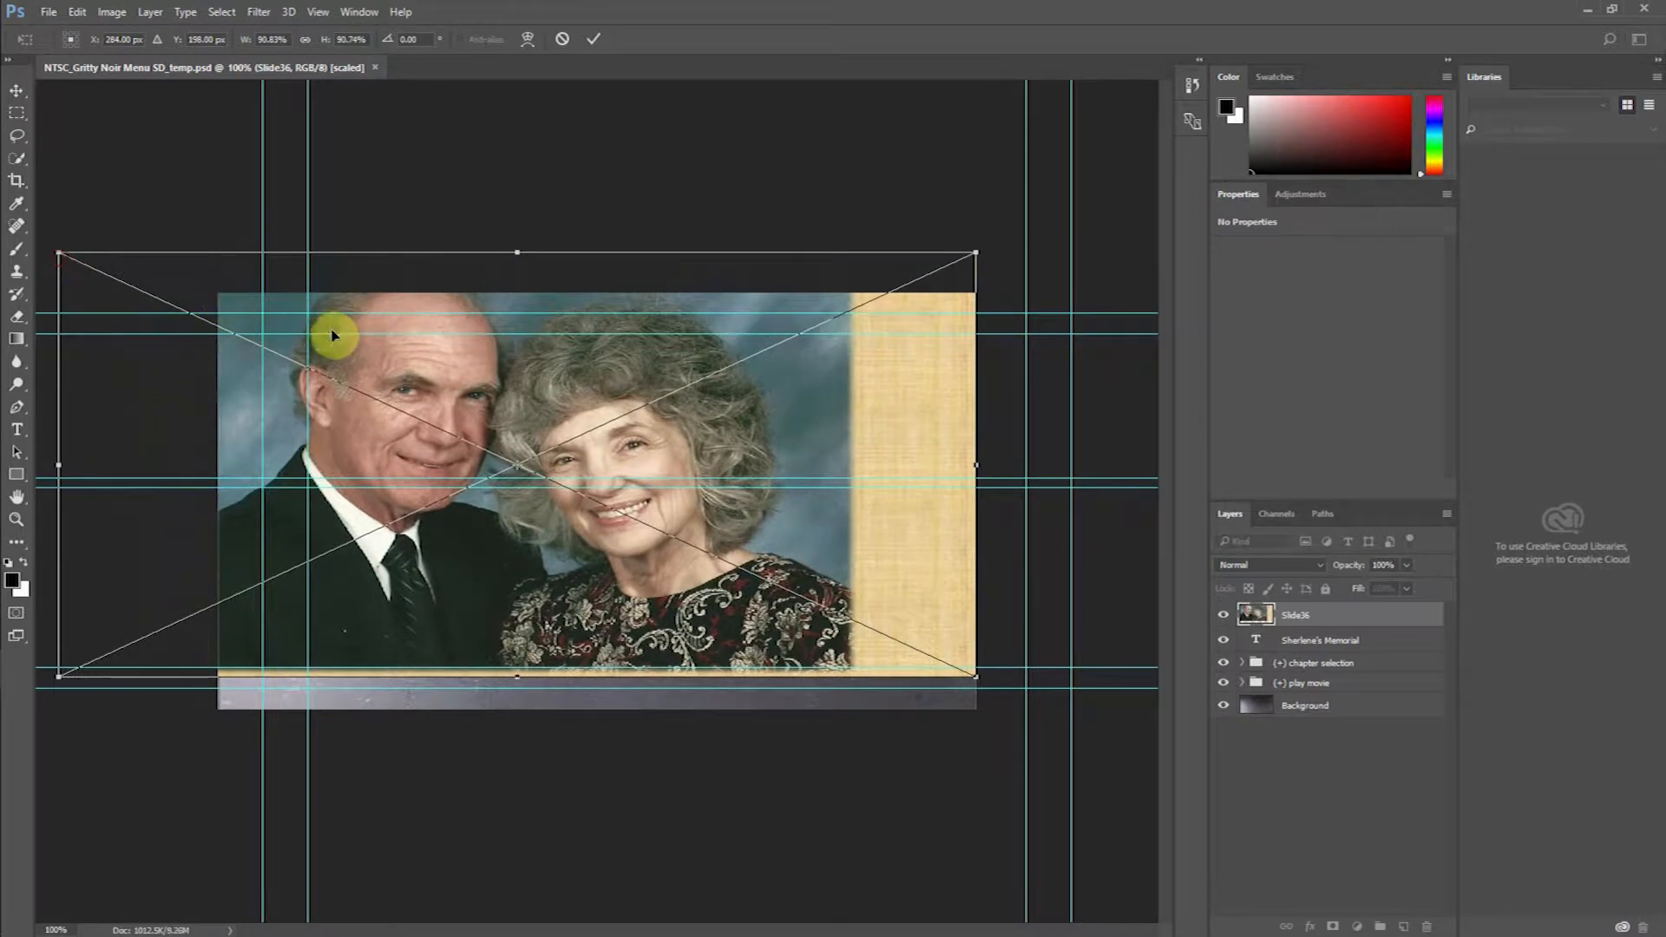
pyautogui.moveTo(461, 375); pyautogui.dragTo(521, 415)
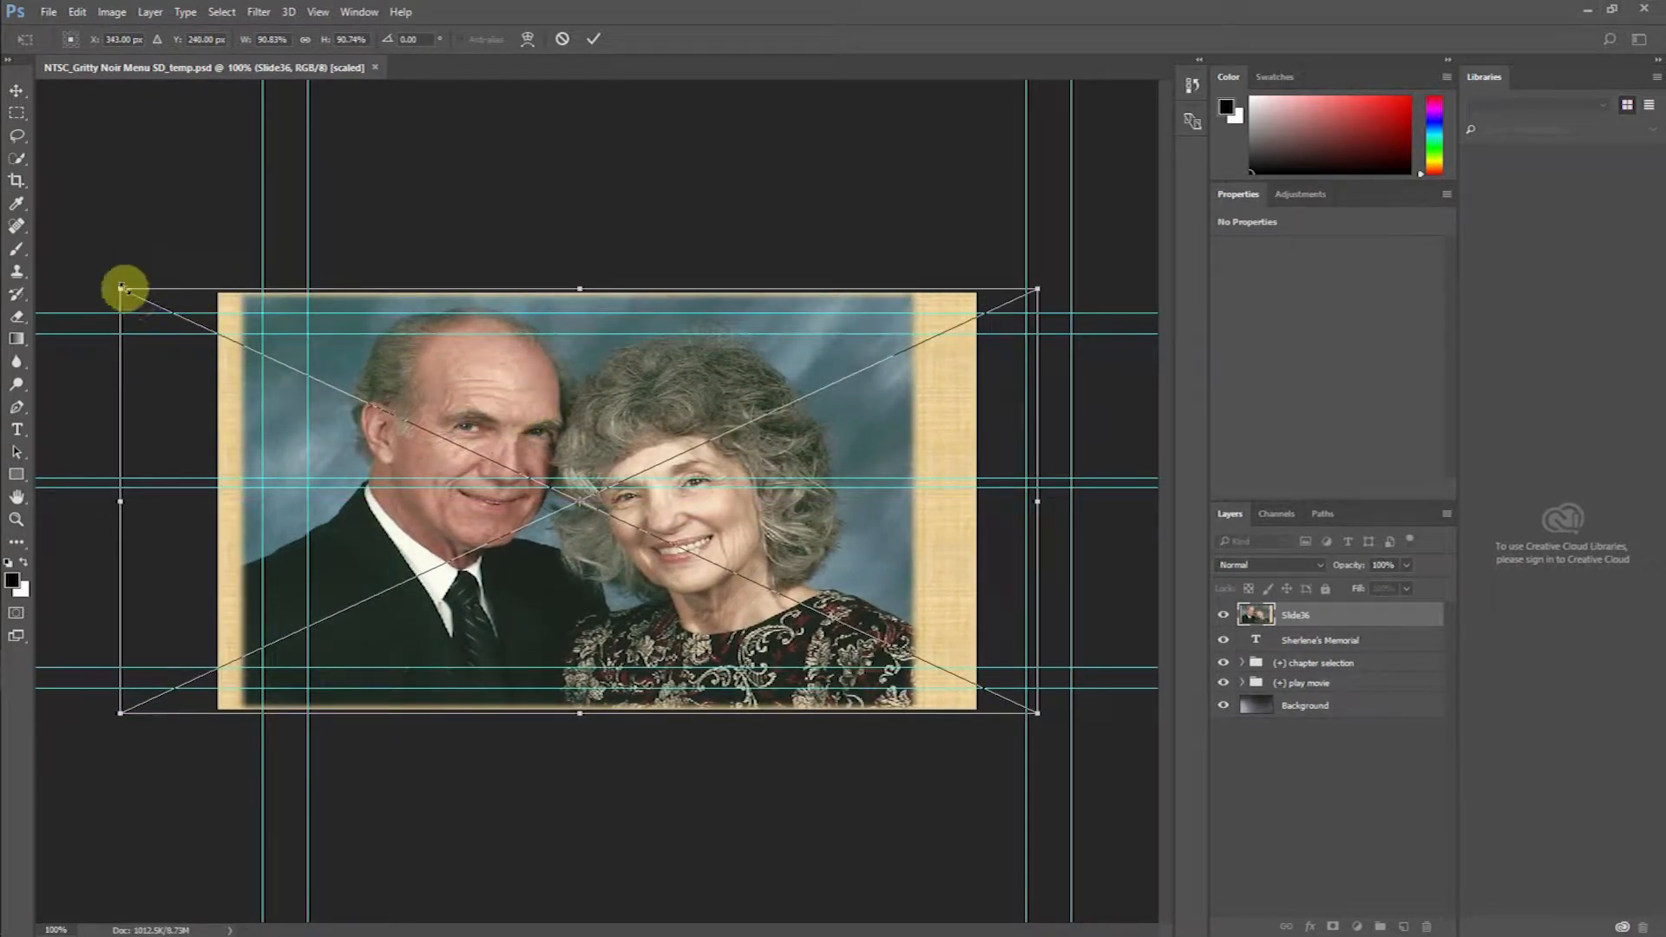
pyautogui.moveTo(118, 283); pyautogui.dragTo(21, 228)
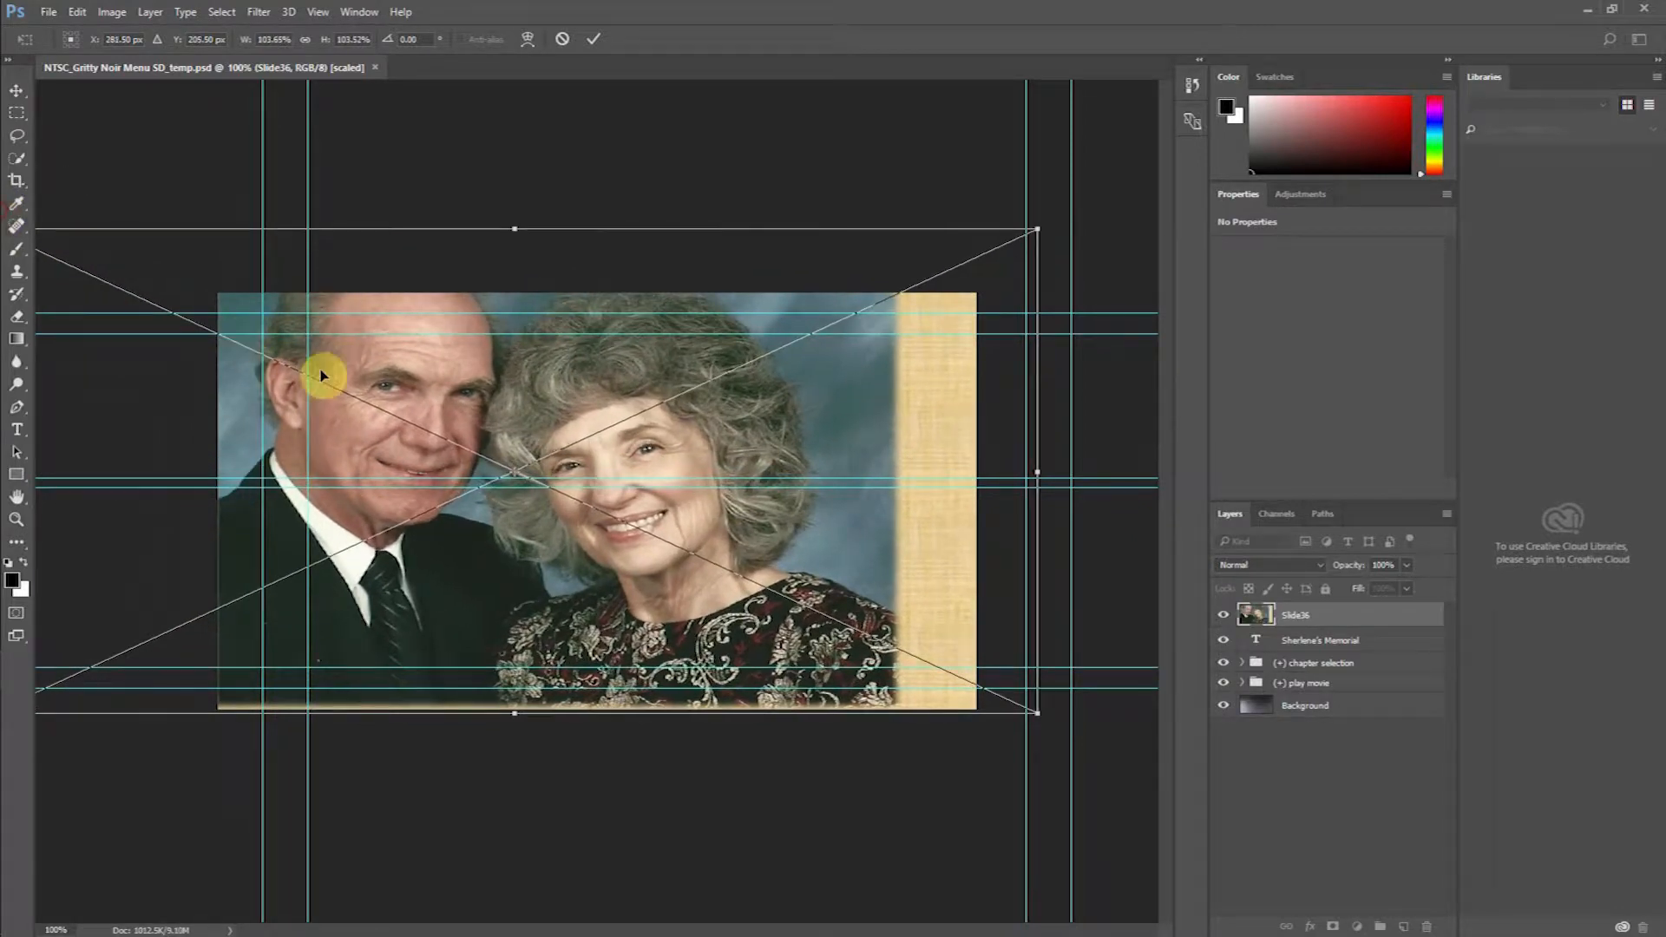
pyautogui.moveTo(415, 379); pyautogui.dragTo(496, 406)
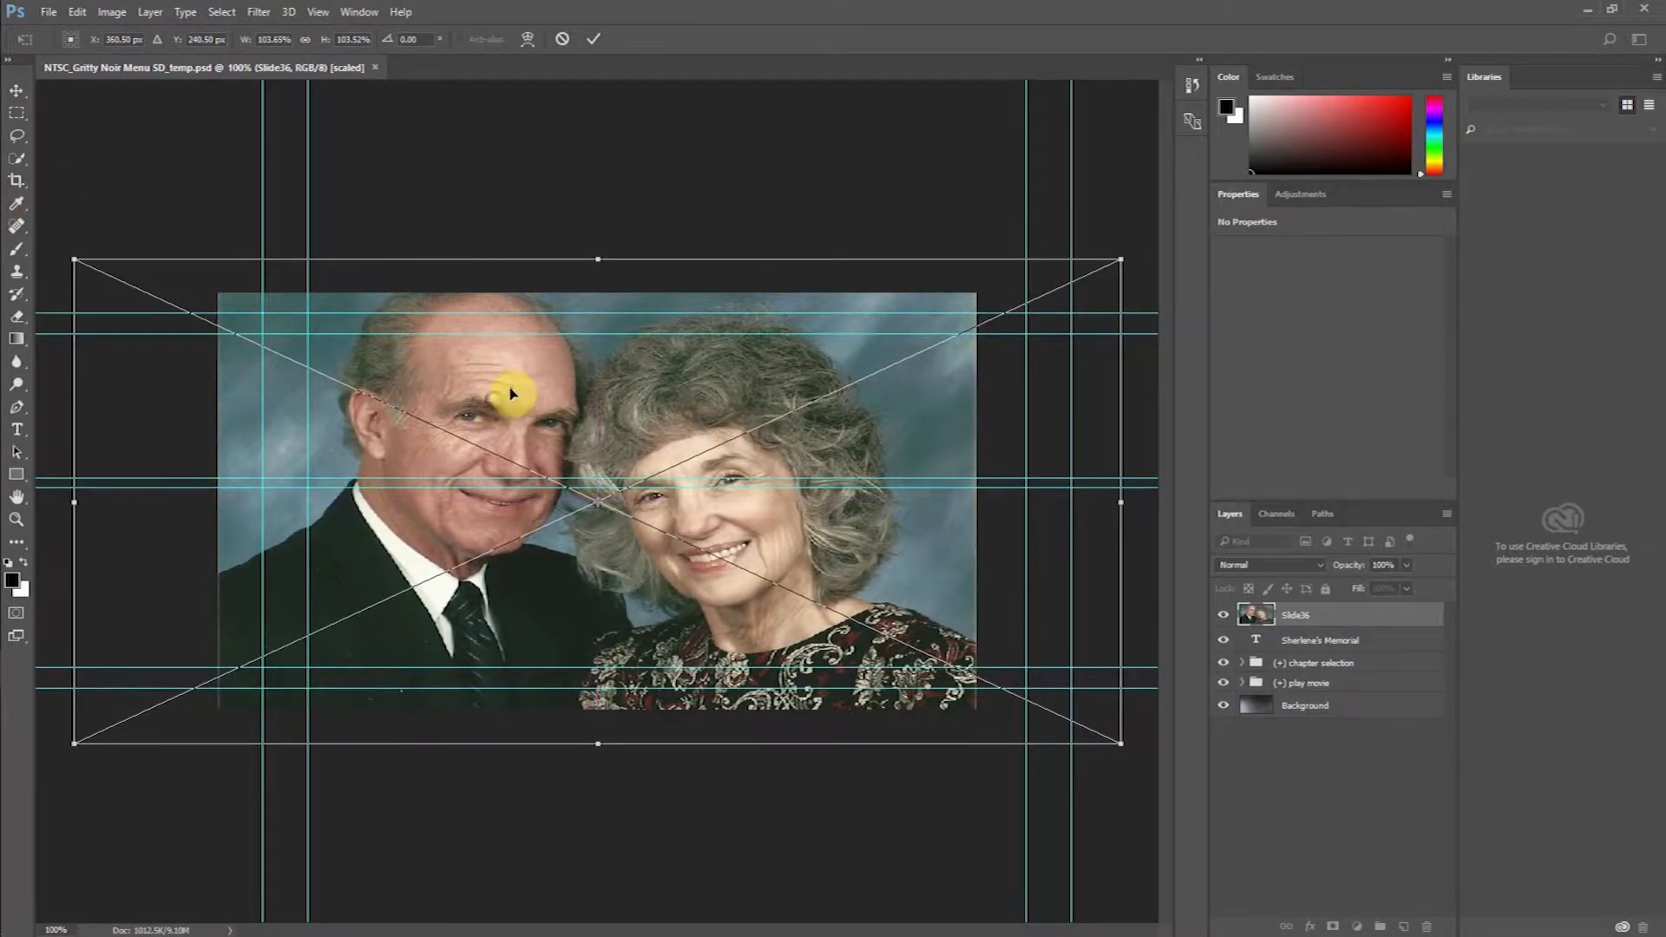
pyautogui.click(594, 38)
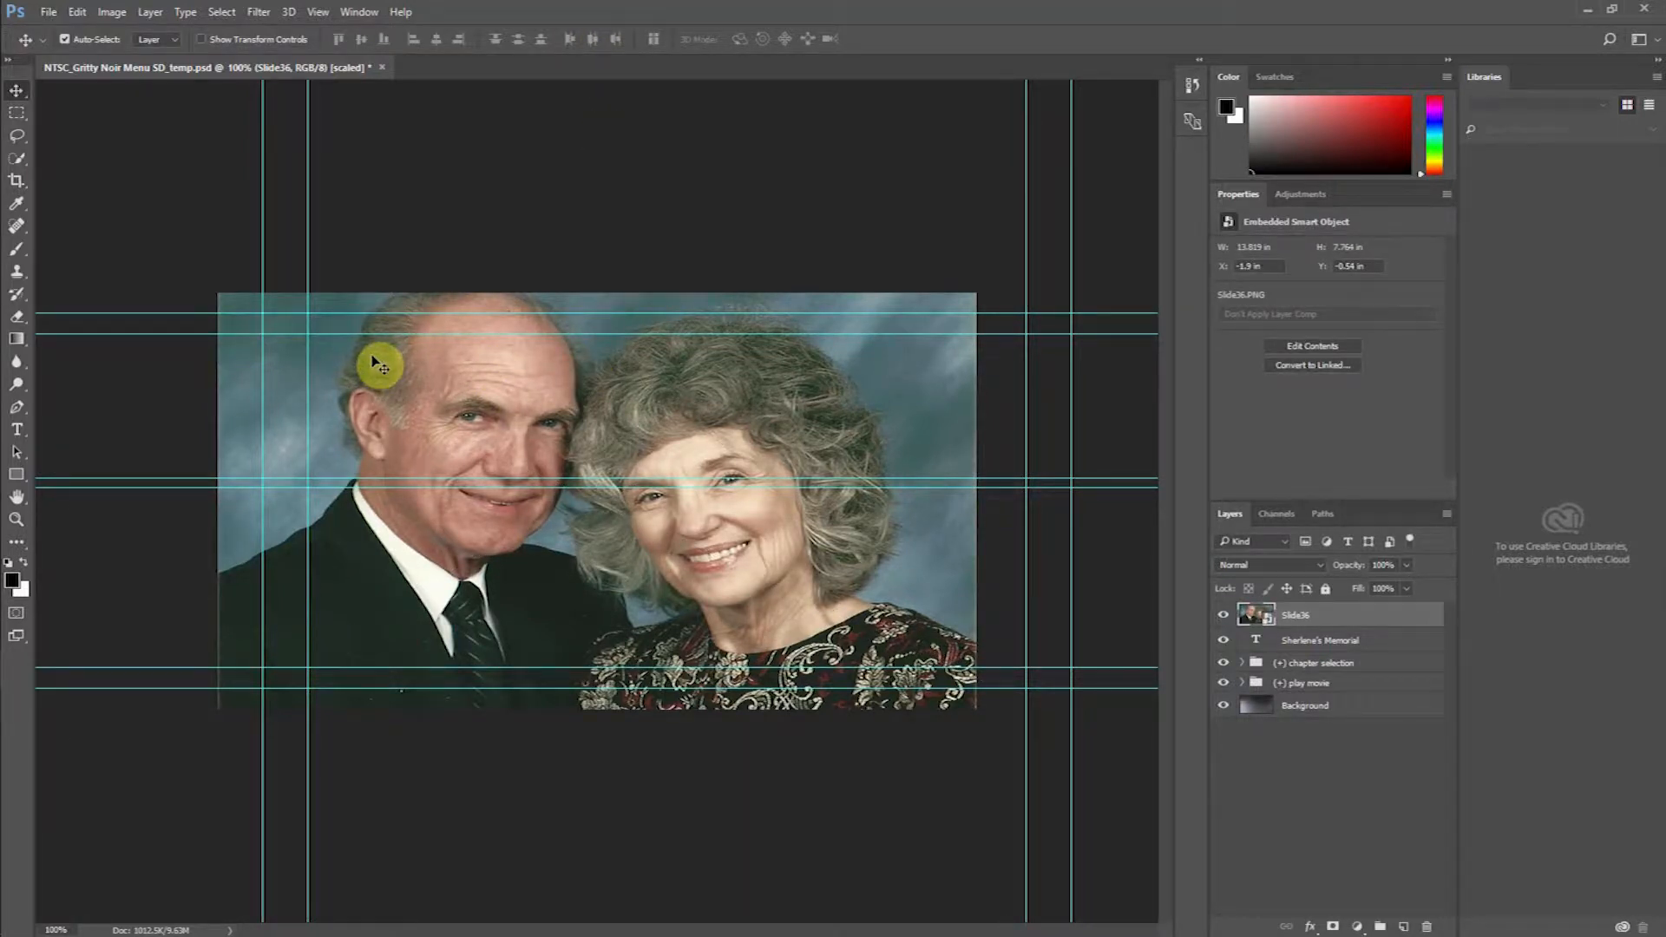
# Step: Transform the placed photo again to about 126% width and 110% height, keeping it horizontally centred over the canvas
pyautogui.hotkey('ctrl', 't')
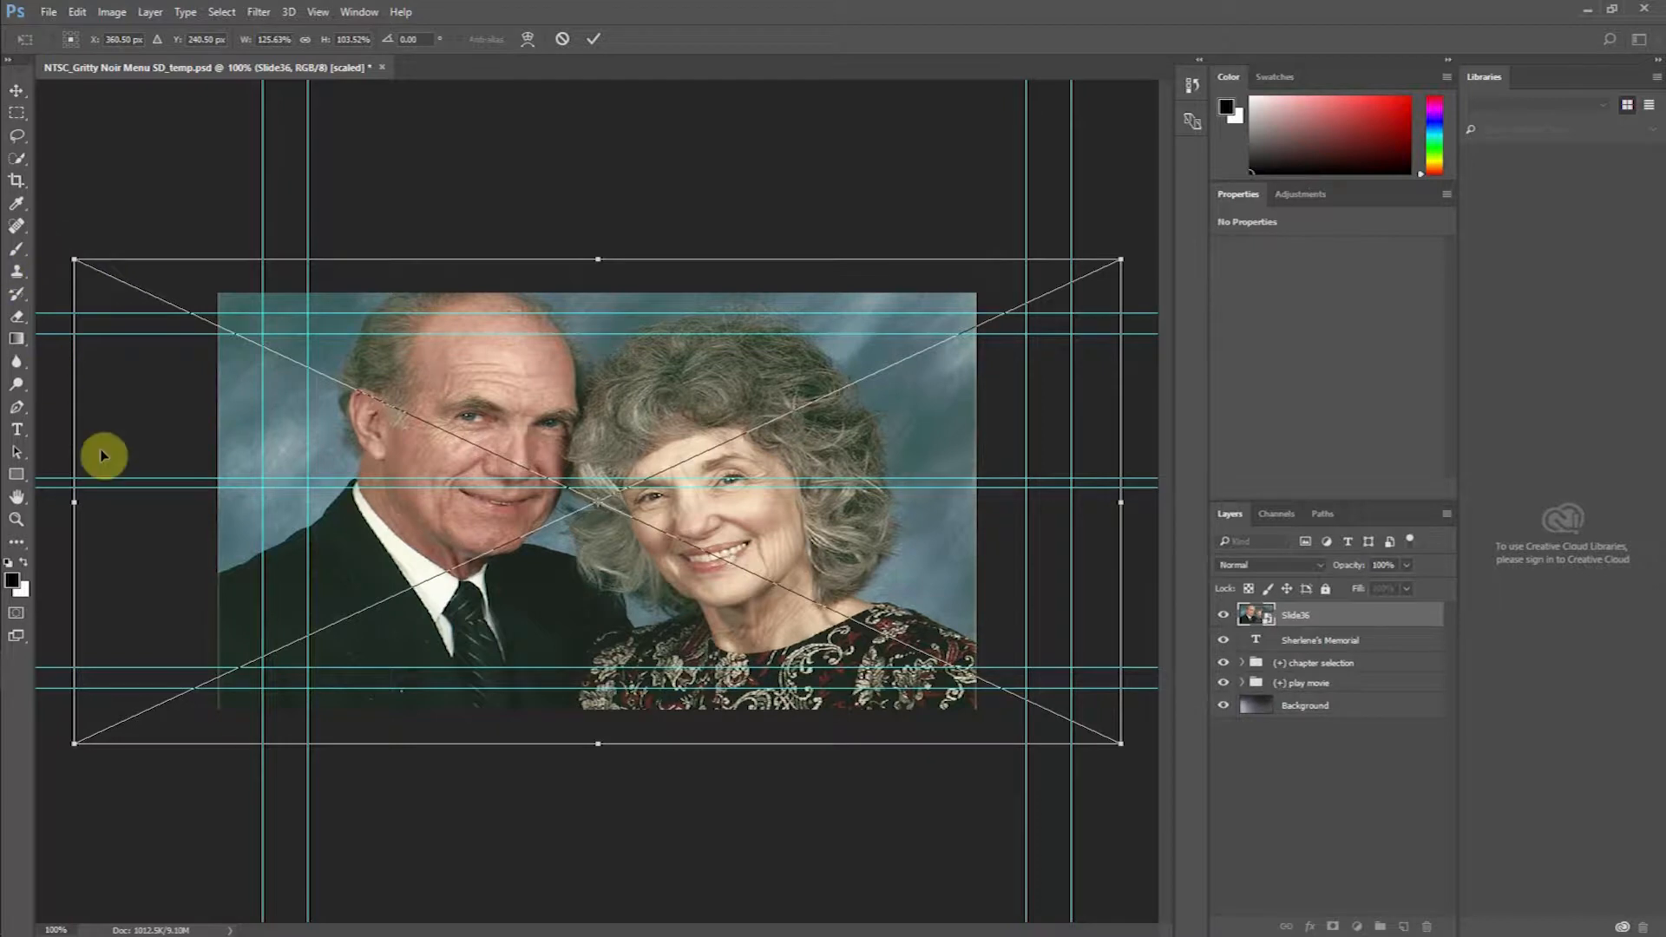
pyautogui.moveTo(72, 503); pyautogui.dragTo(136, 503)
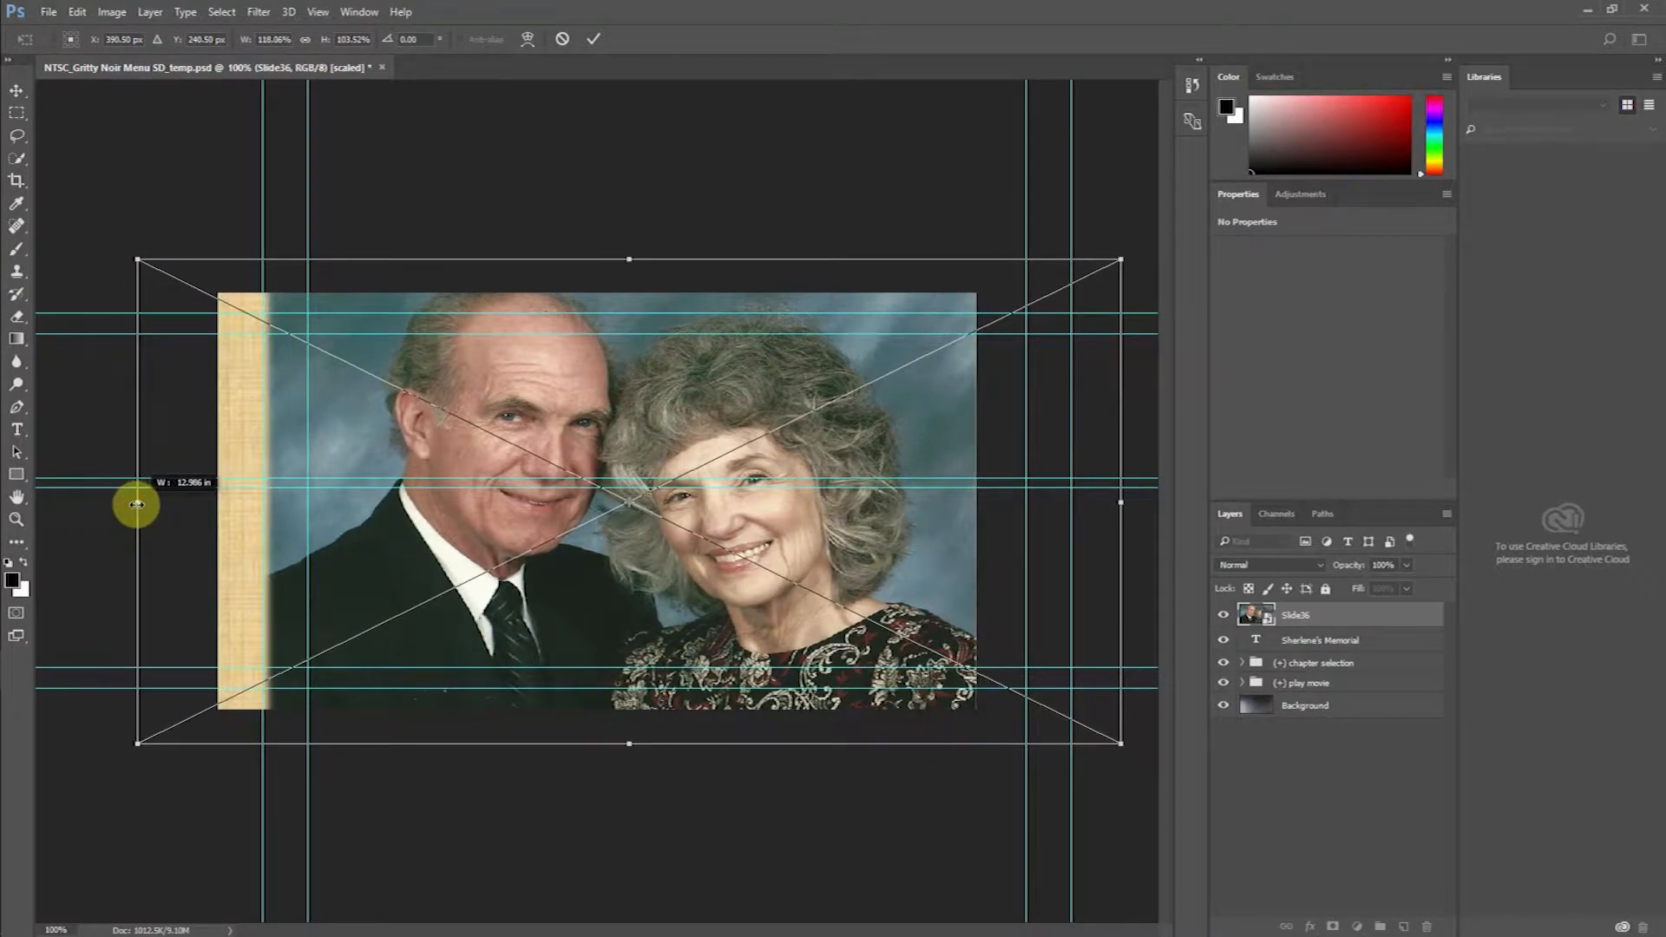
pyautogui.moveTo(512, 496); pyautogui.dragTo(478, 494)
pyautogui.moveTo(106, 261); pyautogui.dragTo(41, 228)
pyautogui.moveTo(466, 353); pyautogui.dragTo(504, 383)
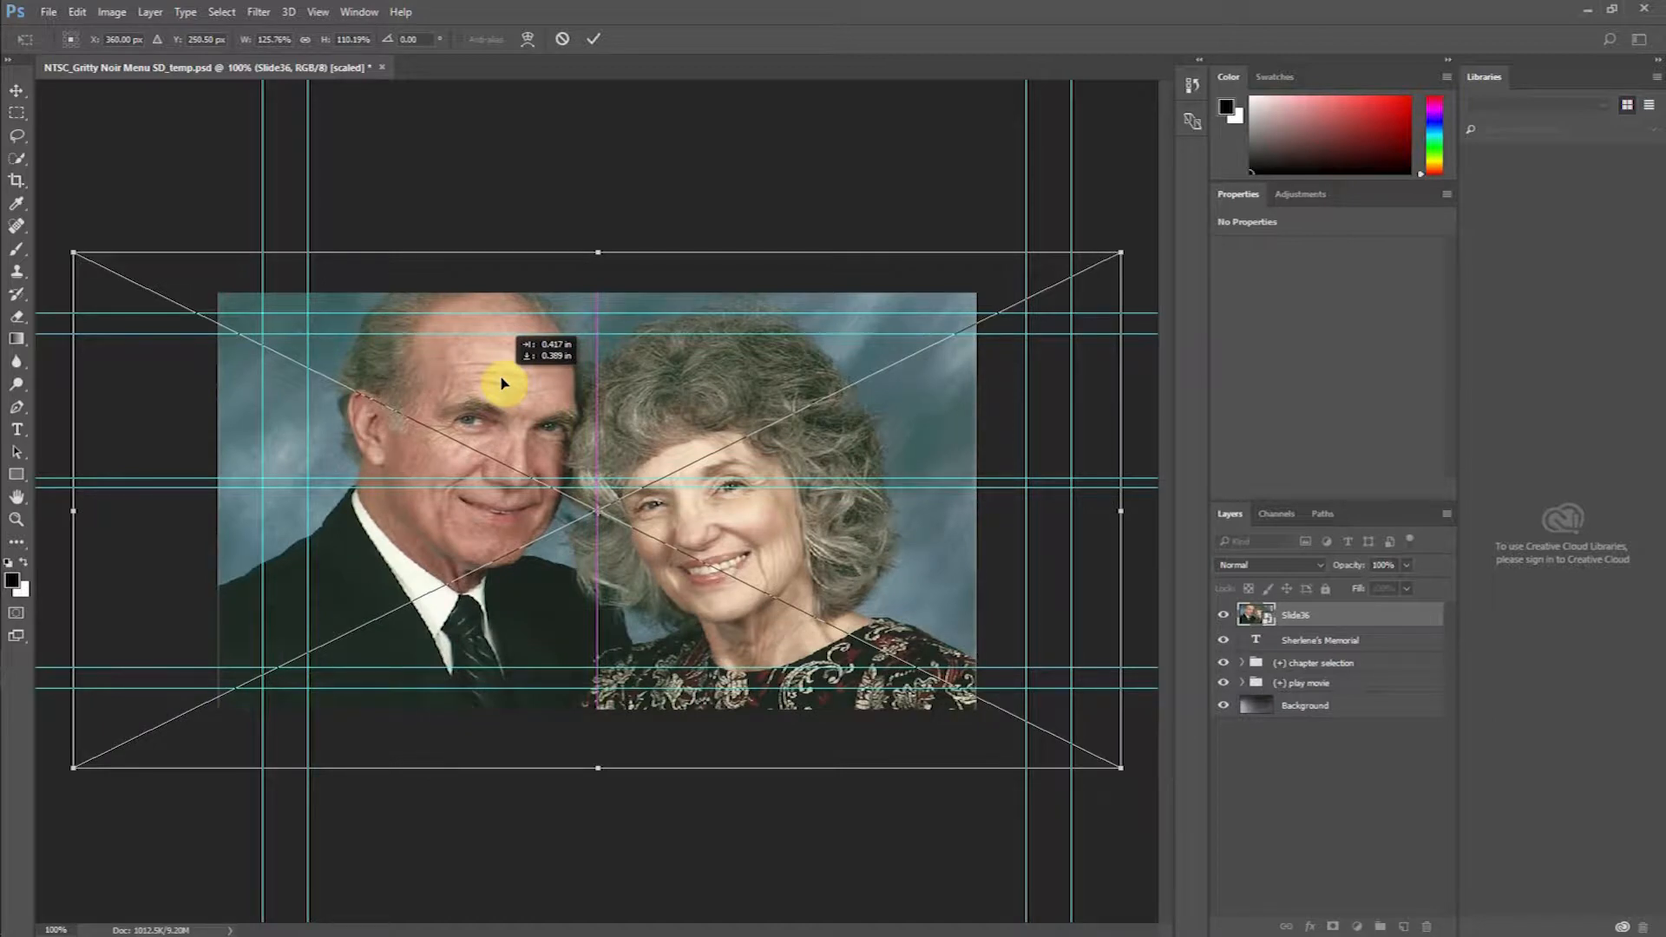
pyautogui.moveTo(501, 379); pyautogui.dragTo(500, 378)
pyautogui.click(597, 42)
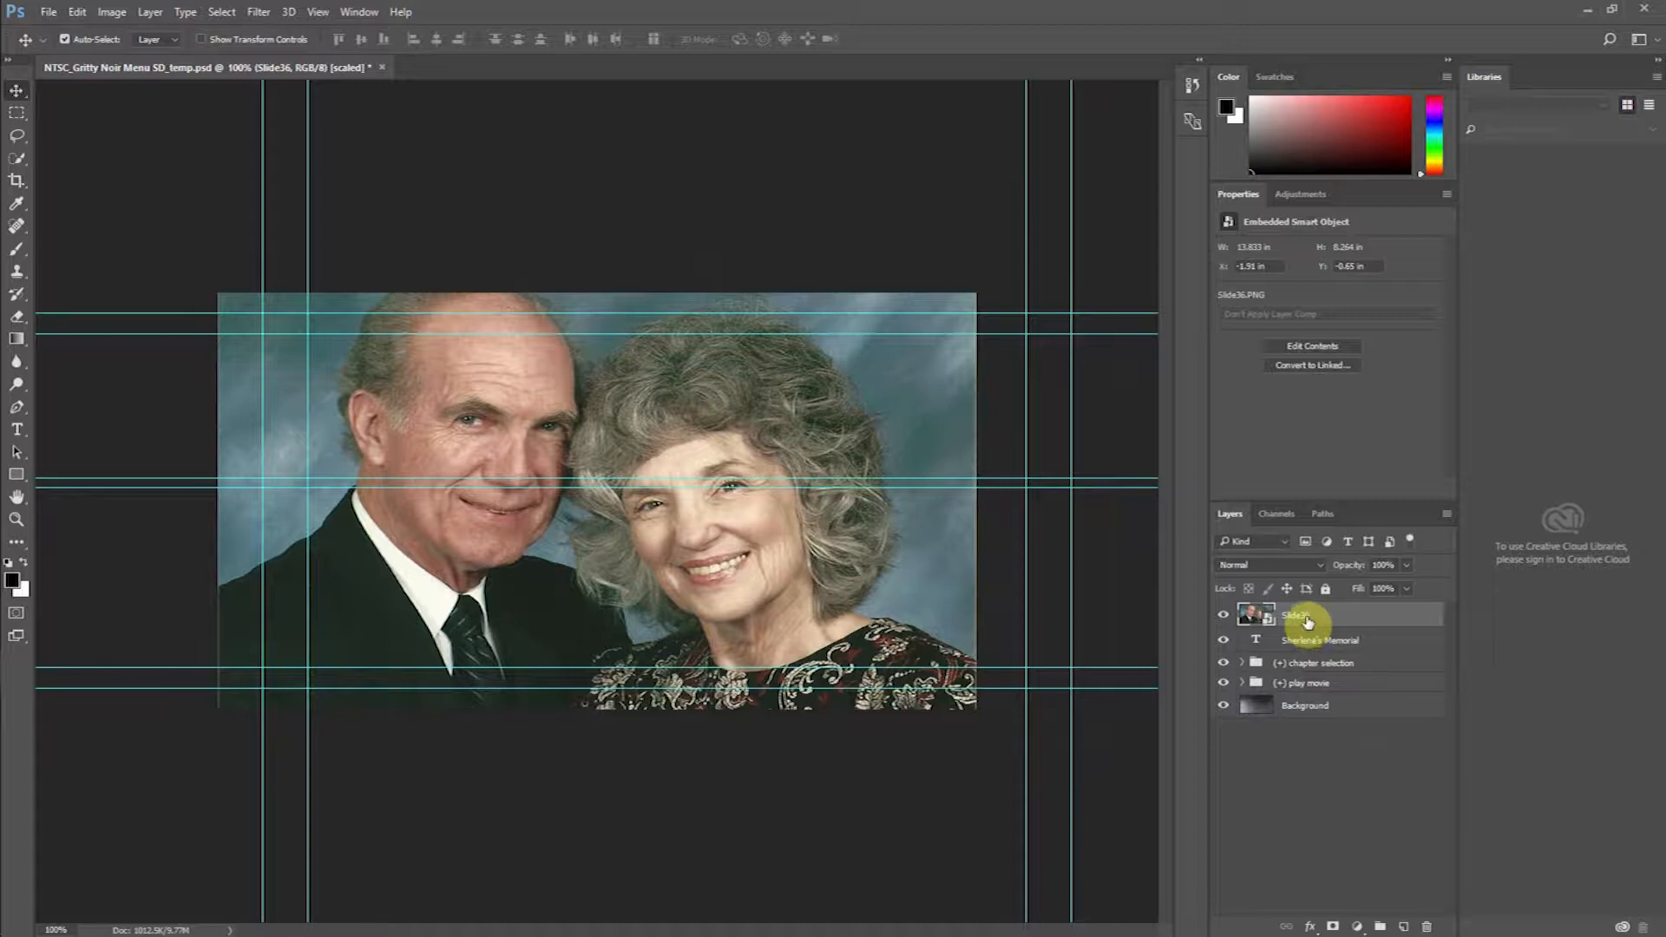
# Step: Move the Slide36 layer directly above Background, behind the title and the menu button groups
pyautogui.moveTo(1307, 621); pyautogui.dragTo(1308, 701)
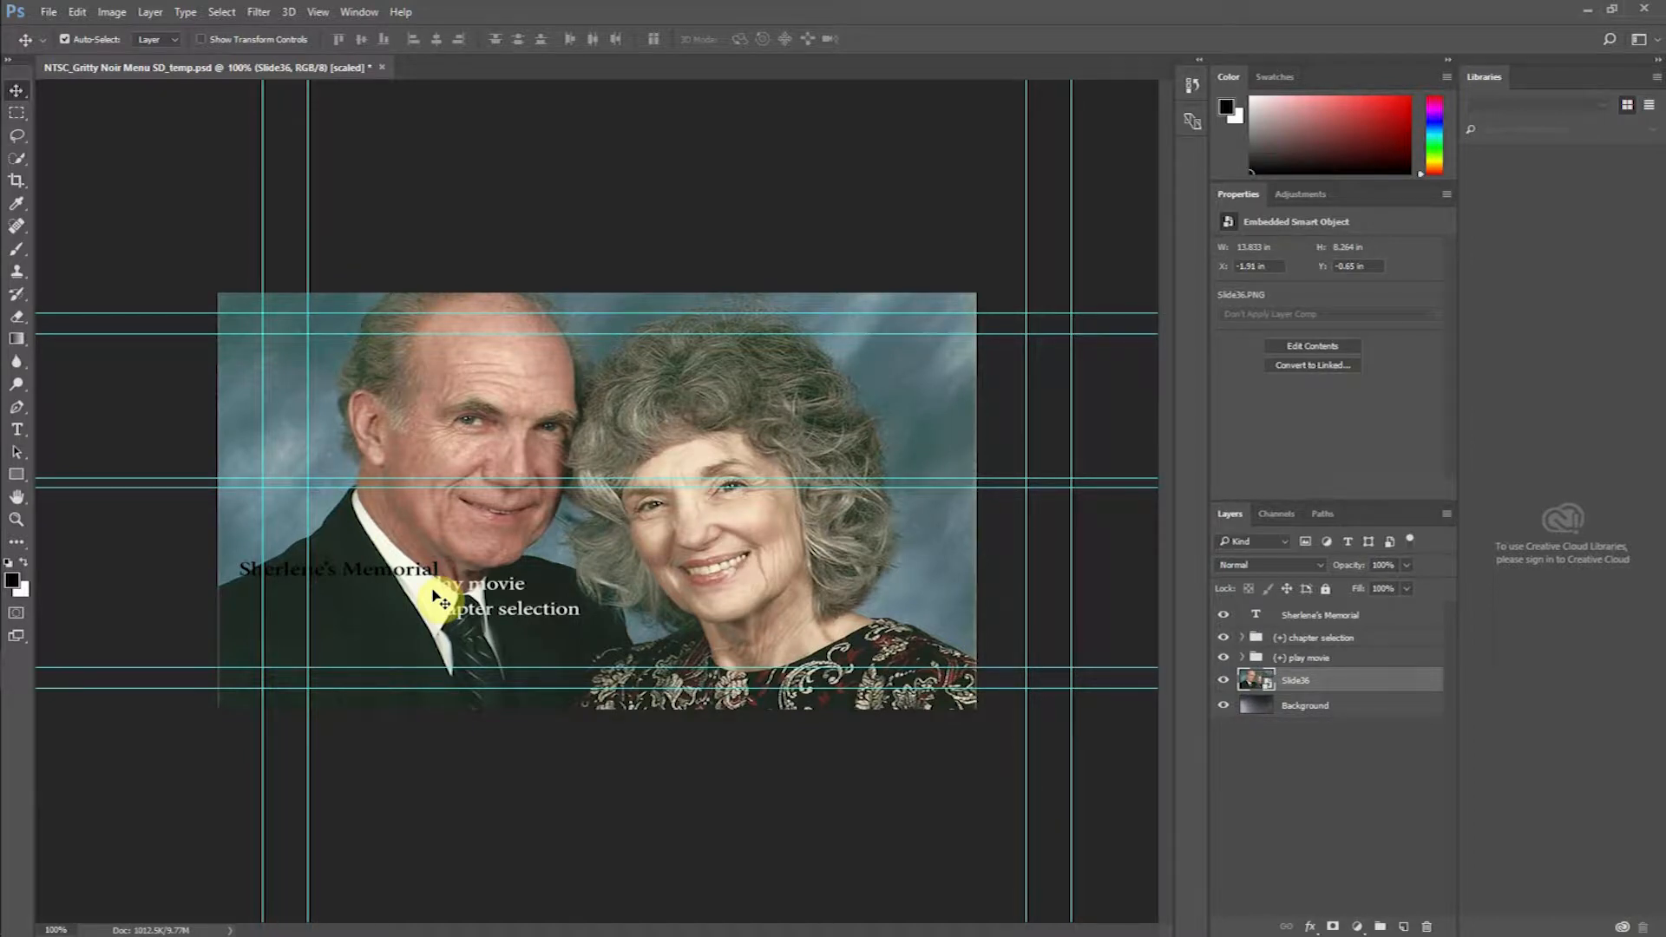
pyautogui.click(1344, 622)
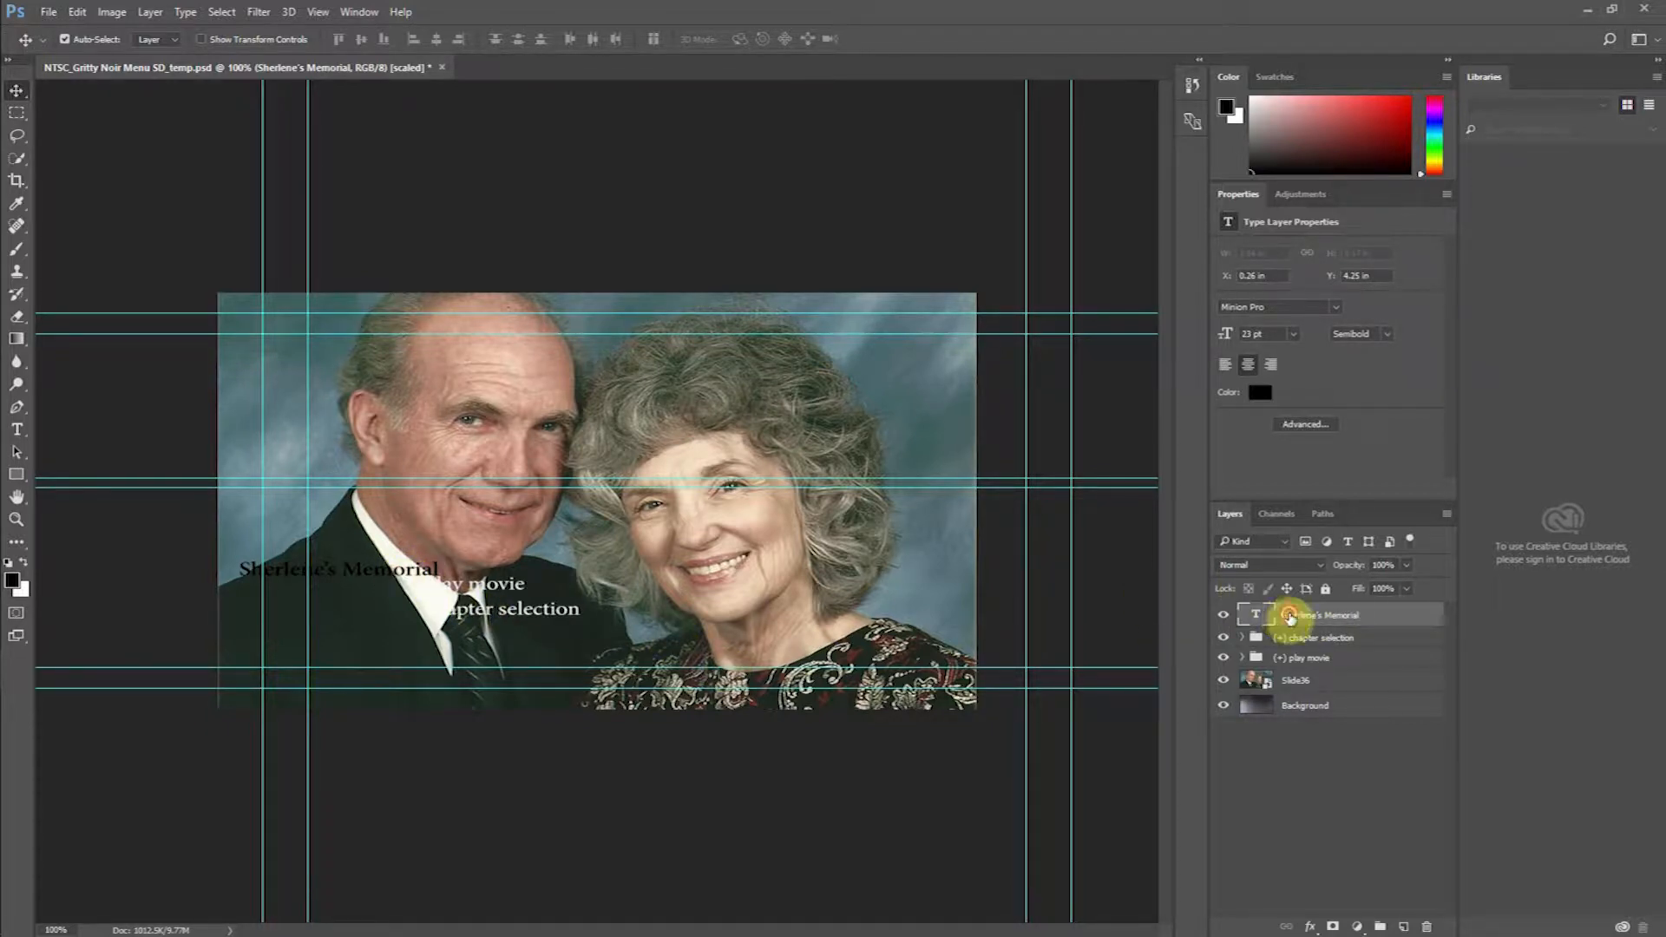
pyautogui.click(1376, 759)
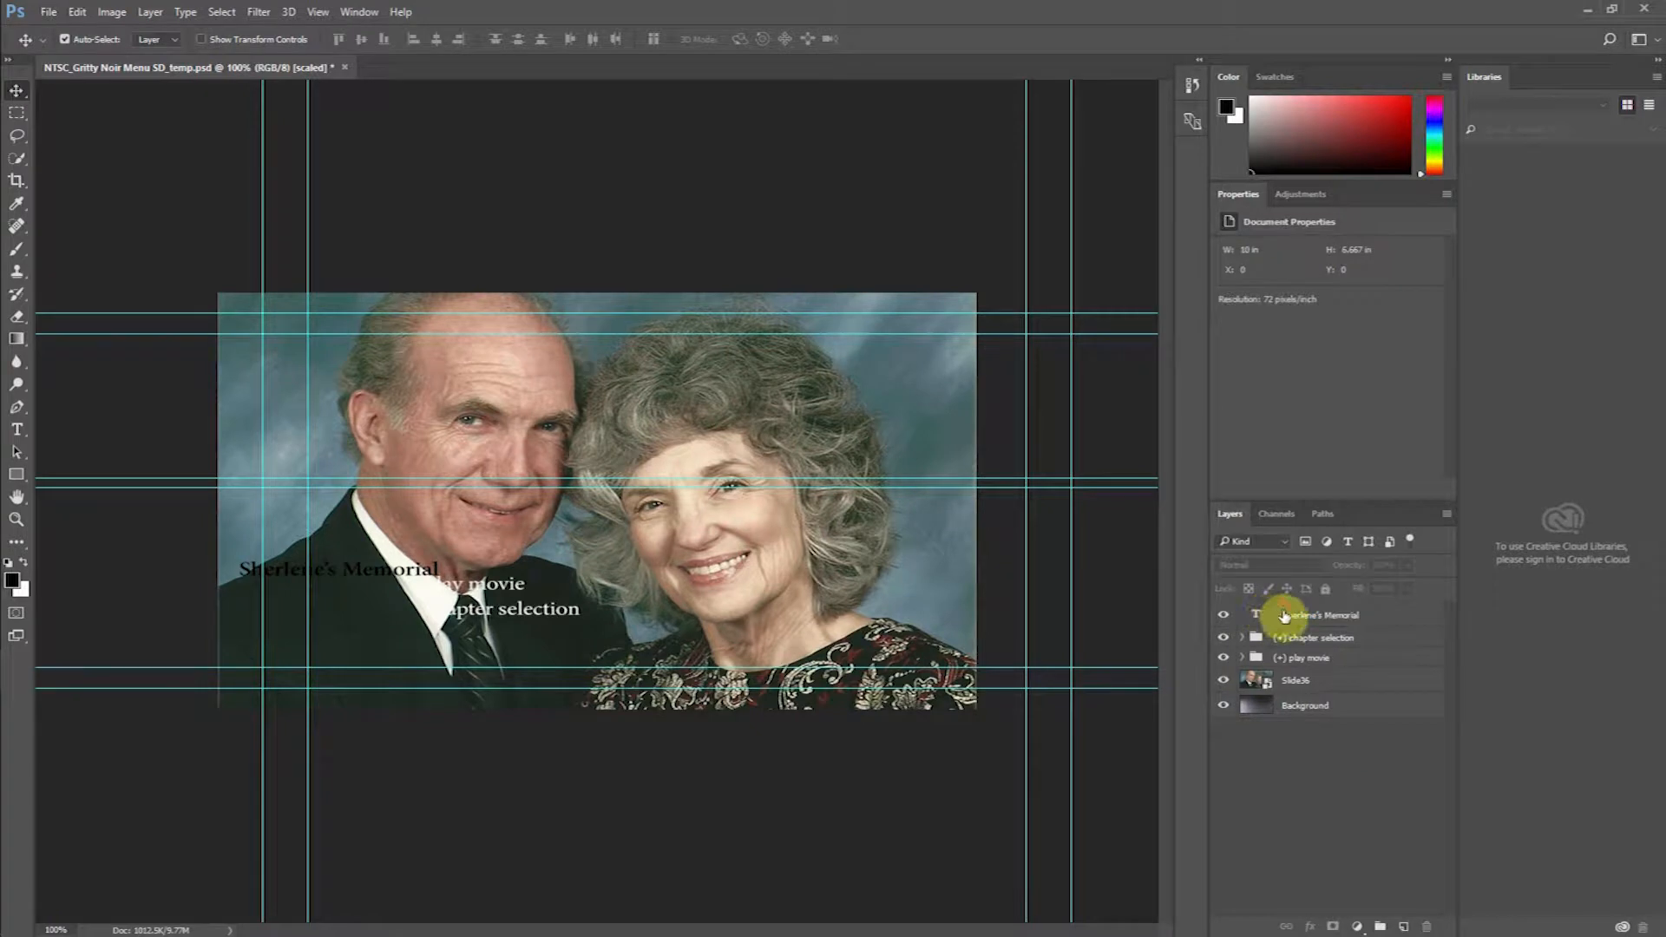
pyautogui.click(1284, 617)
pyautogui.click(16, 431)
pyautogui.click(391, 579)
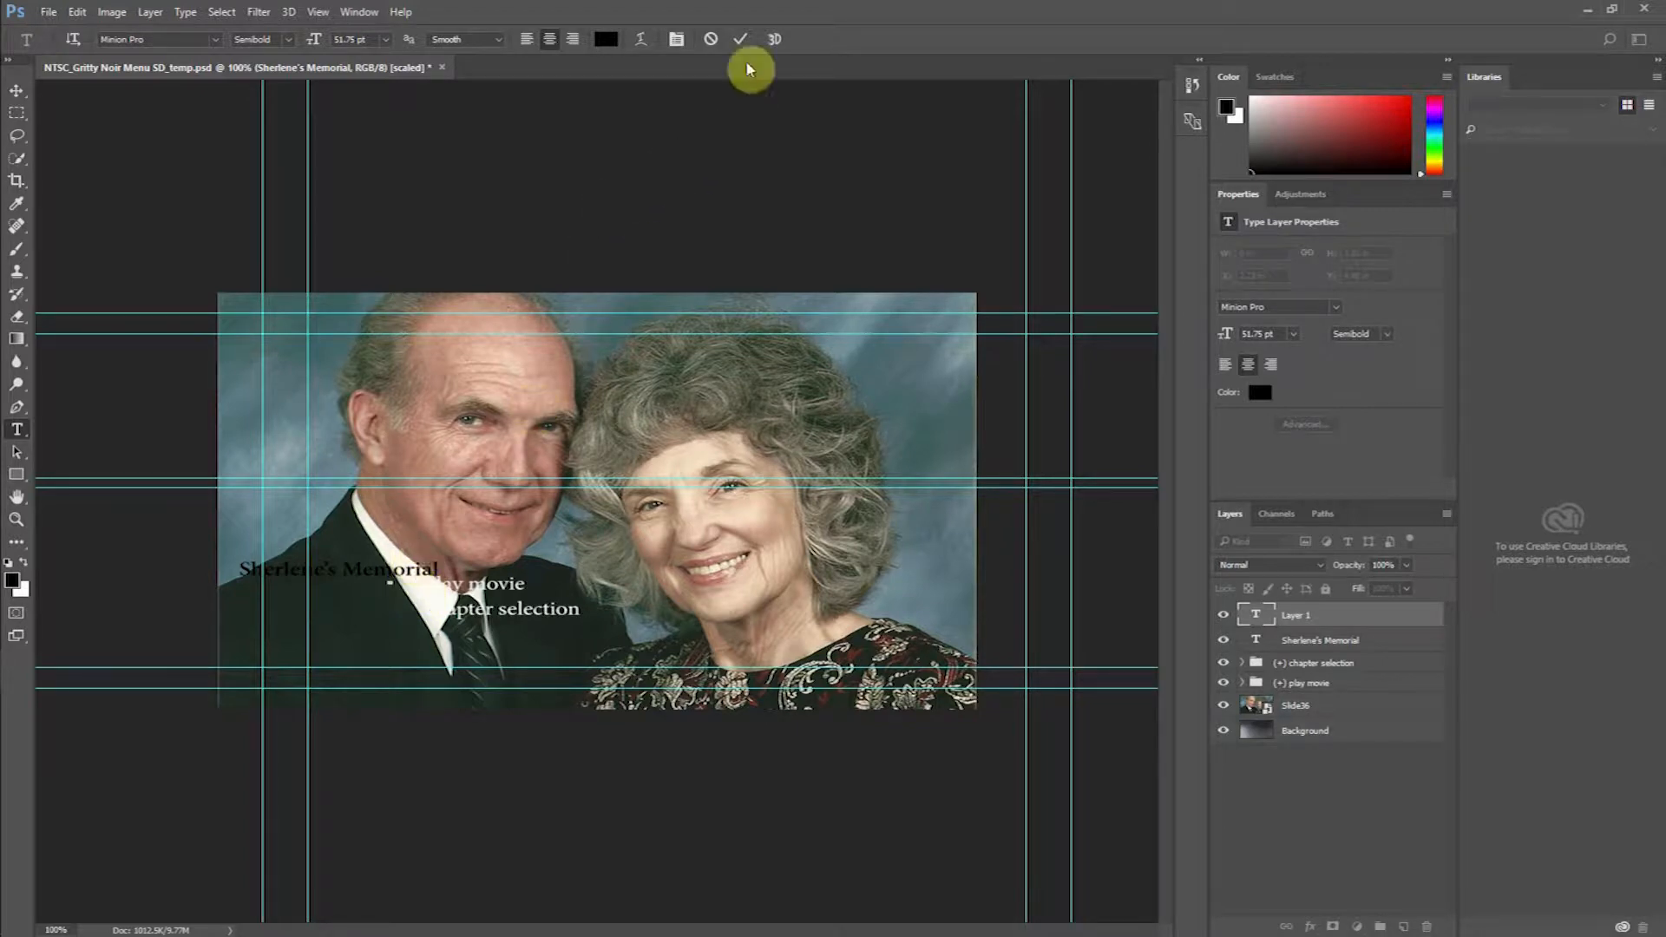
pyautogui.click(709, 39)
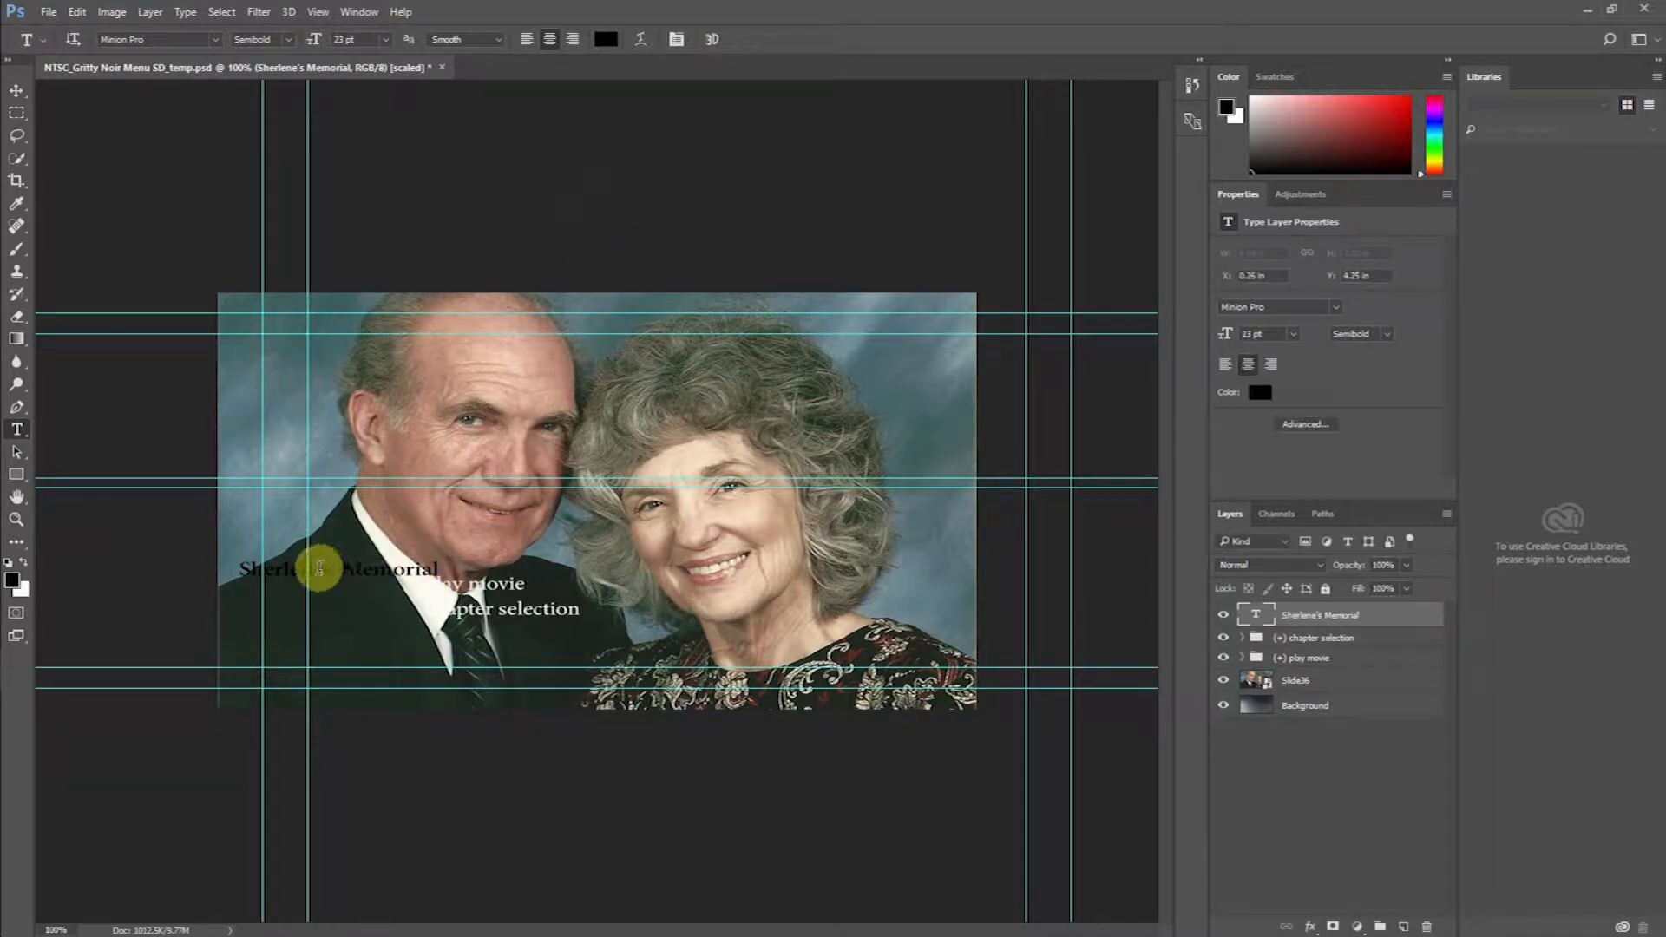
# Step: Test the photo's blue-grey #617d84 and skin tone #efd2bd as the memorial title's text colour, and settle on black #000000
pyautogui.click(319, 569)
pyautogui.hotkey('ctrl', 'a')
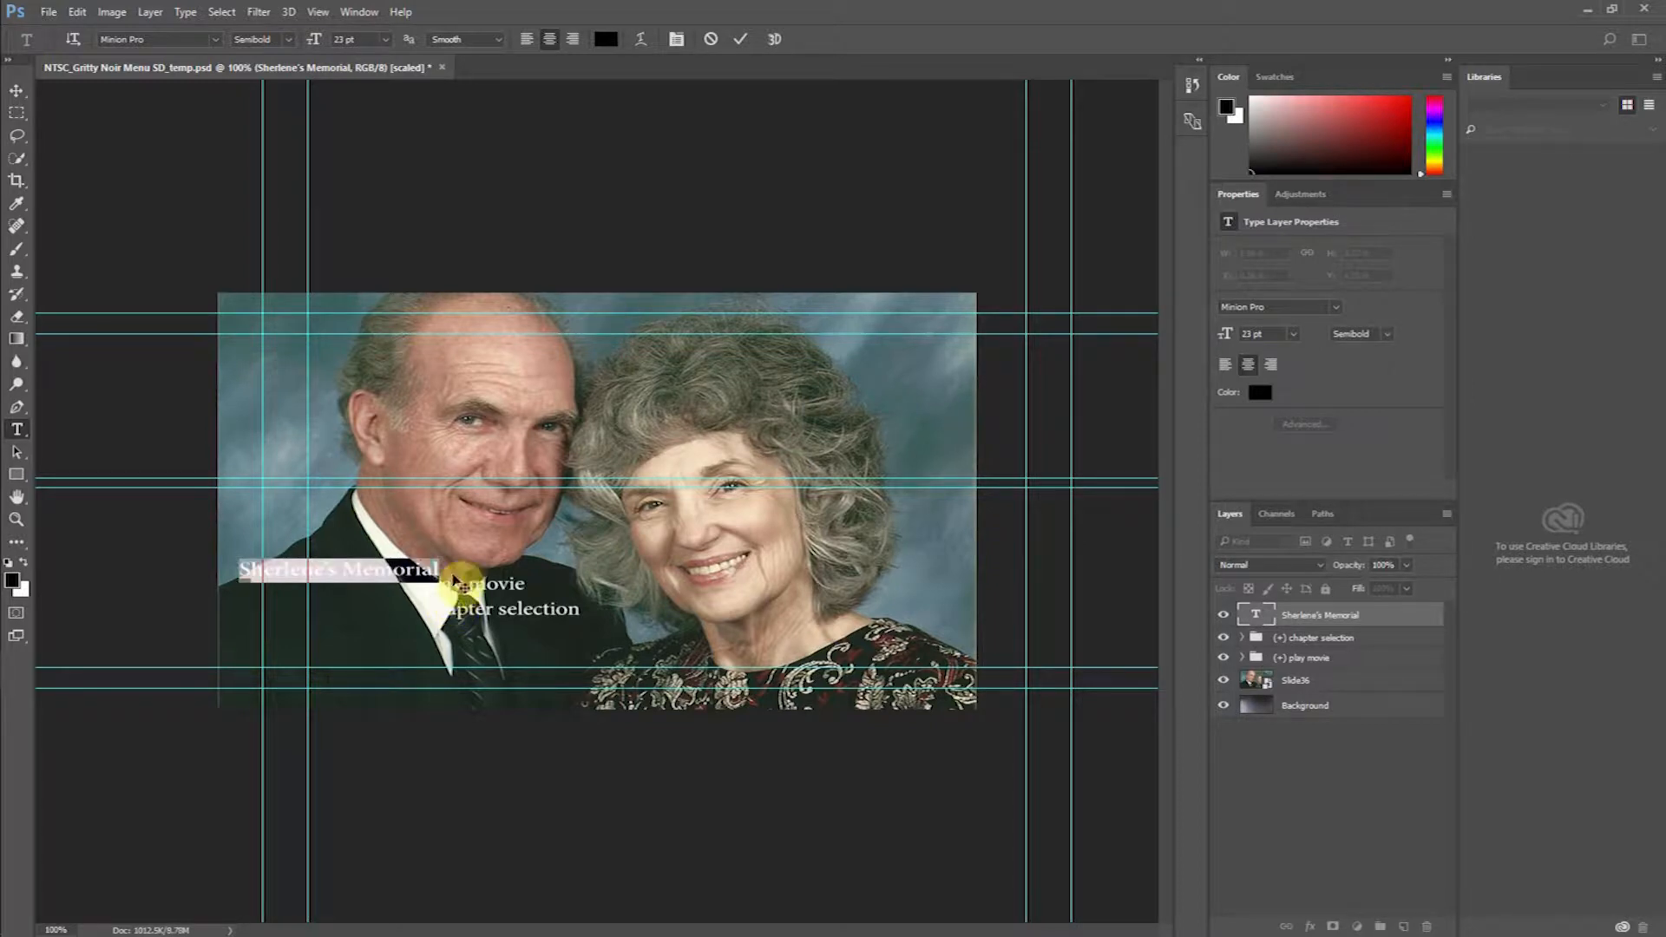
pyautogui.click(607, 39)
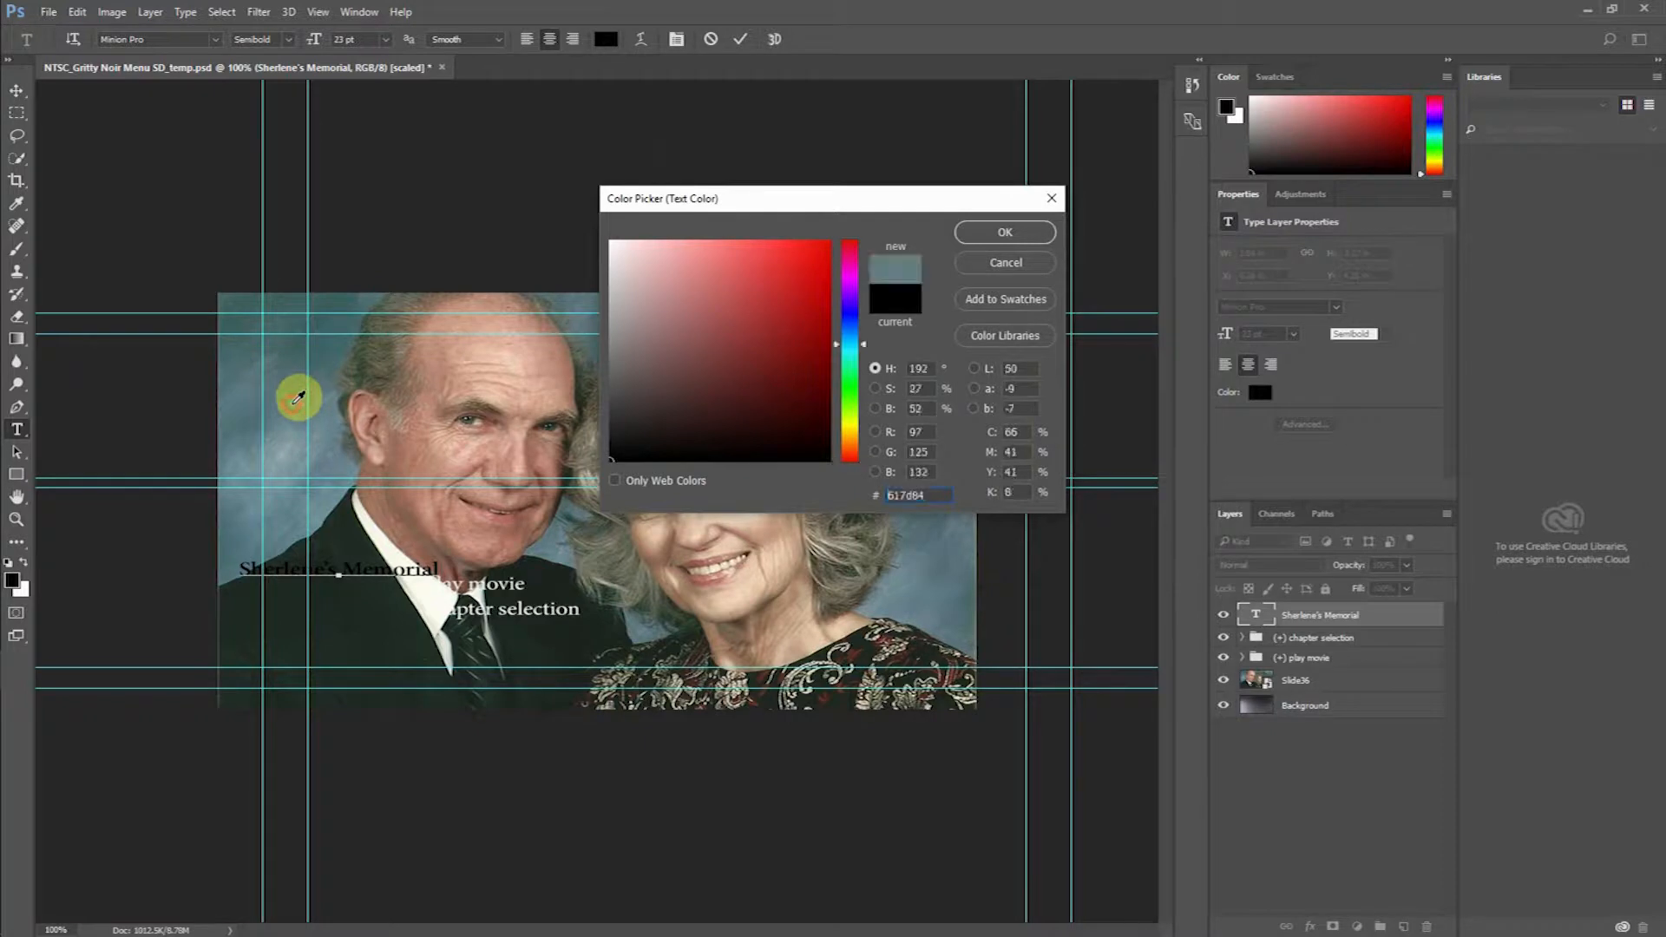
pyautogui.click(296, 399)
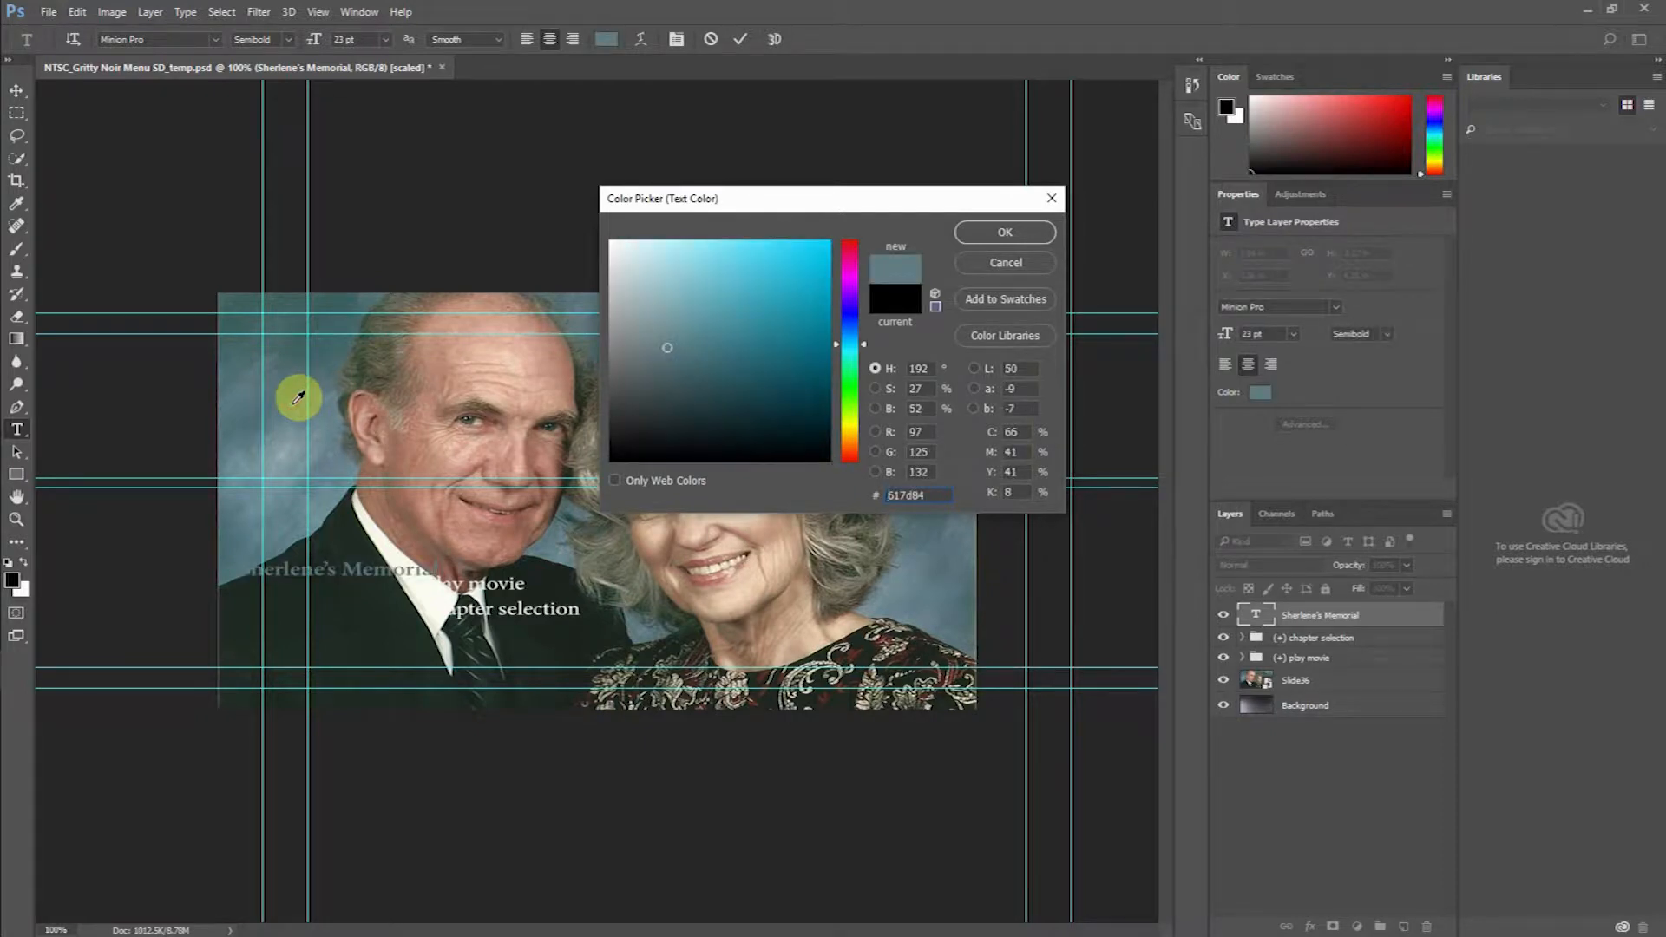
pyautogui.click(474, 415)
pyautogui.click(509, 347)
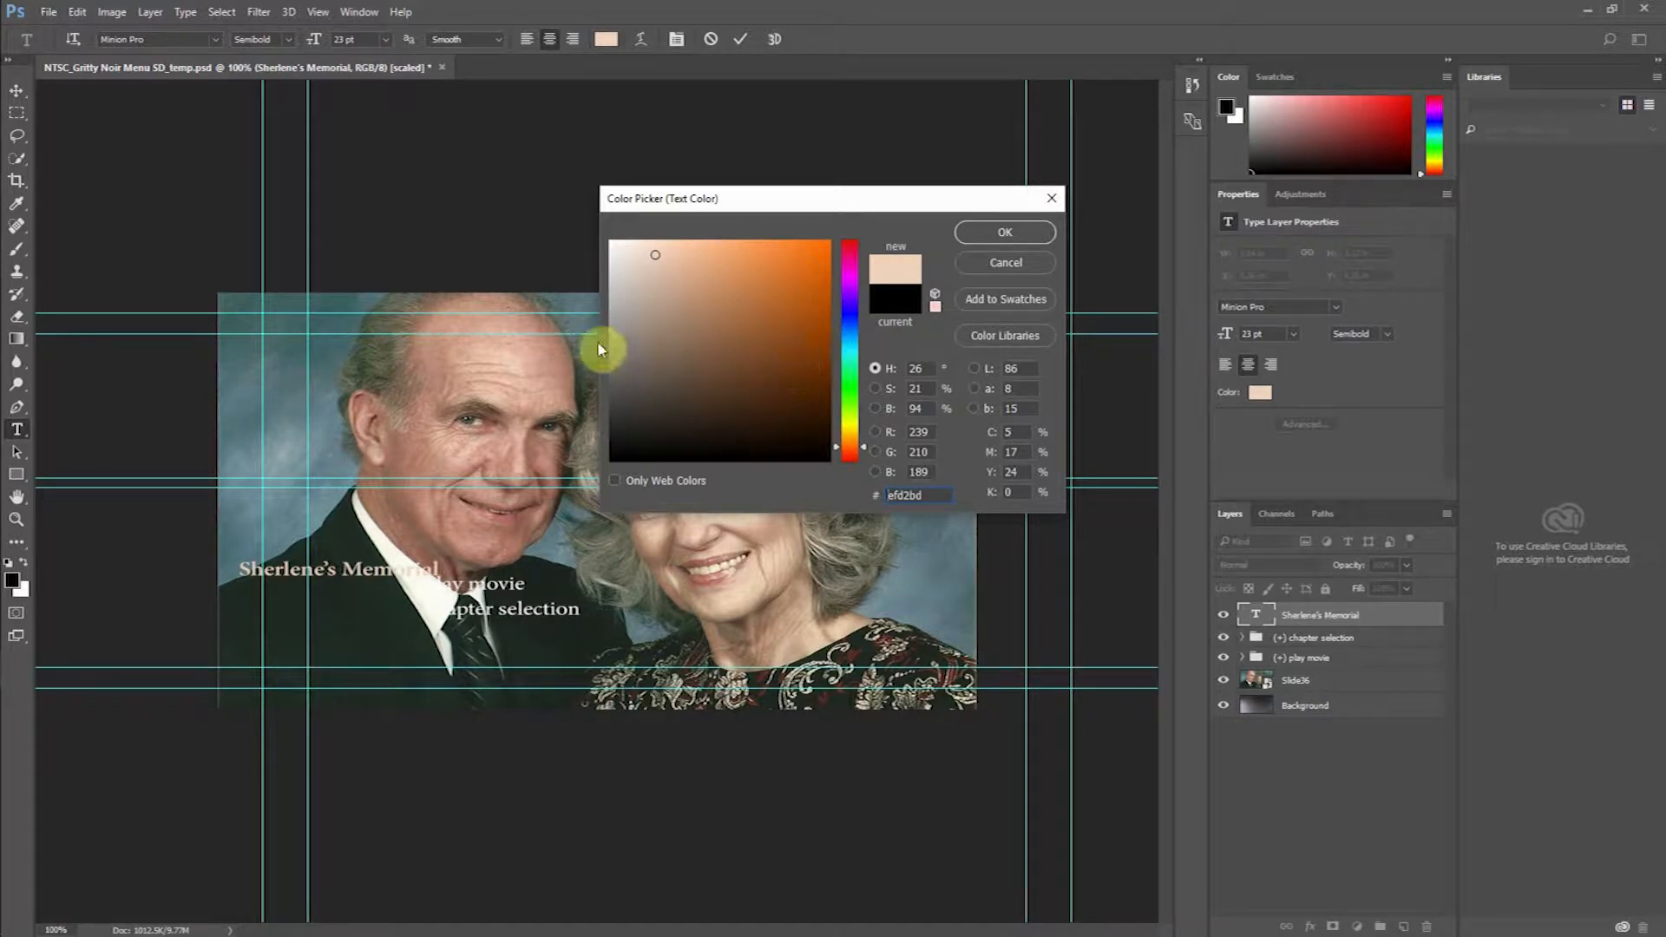
pyautogui.click(611, 459)
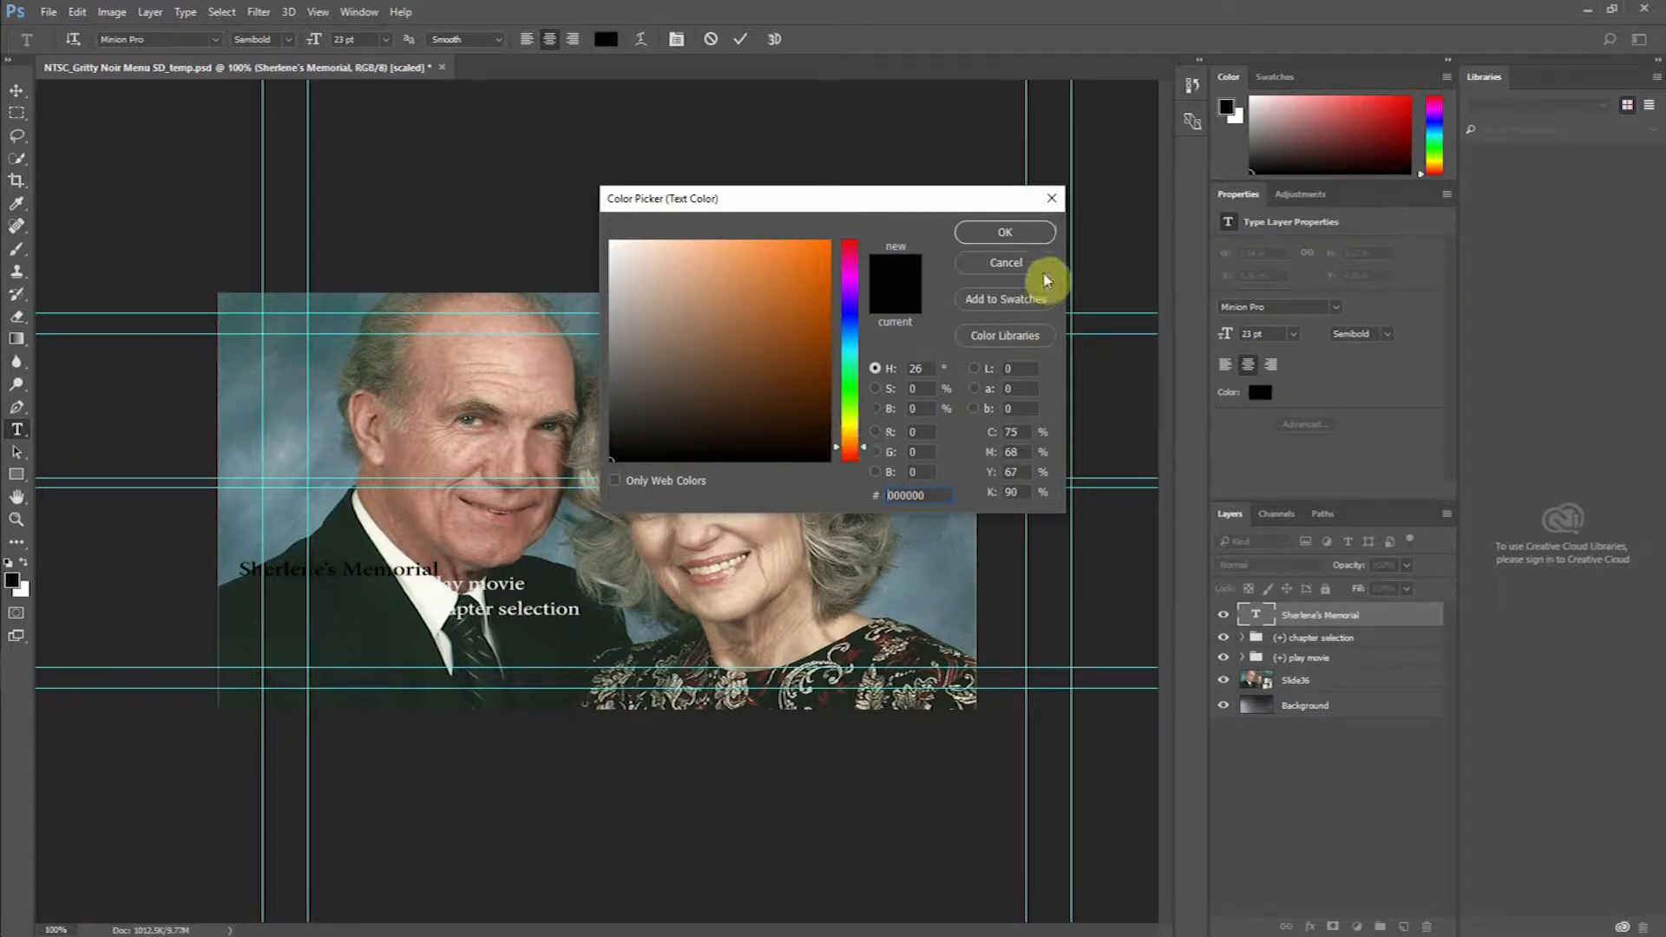
pyautogui.click(1014, 241)
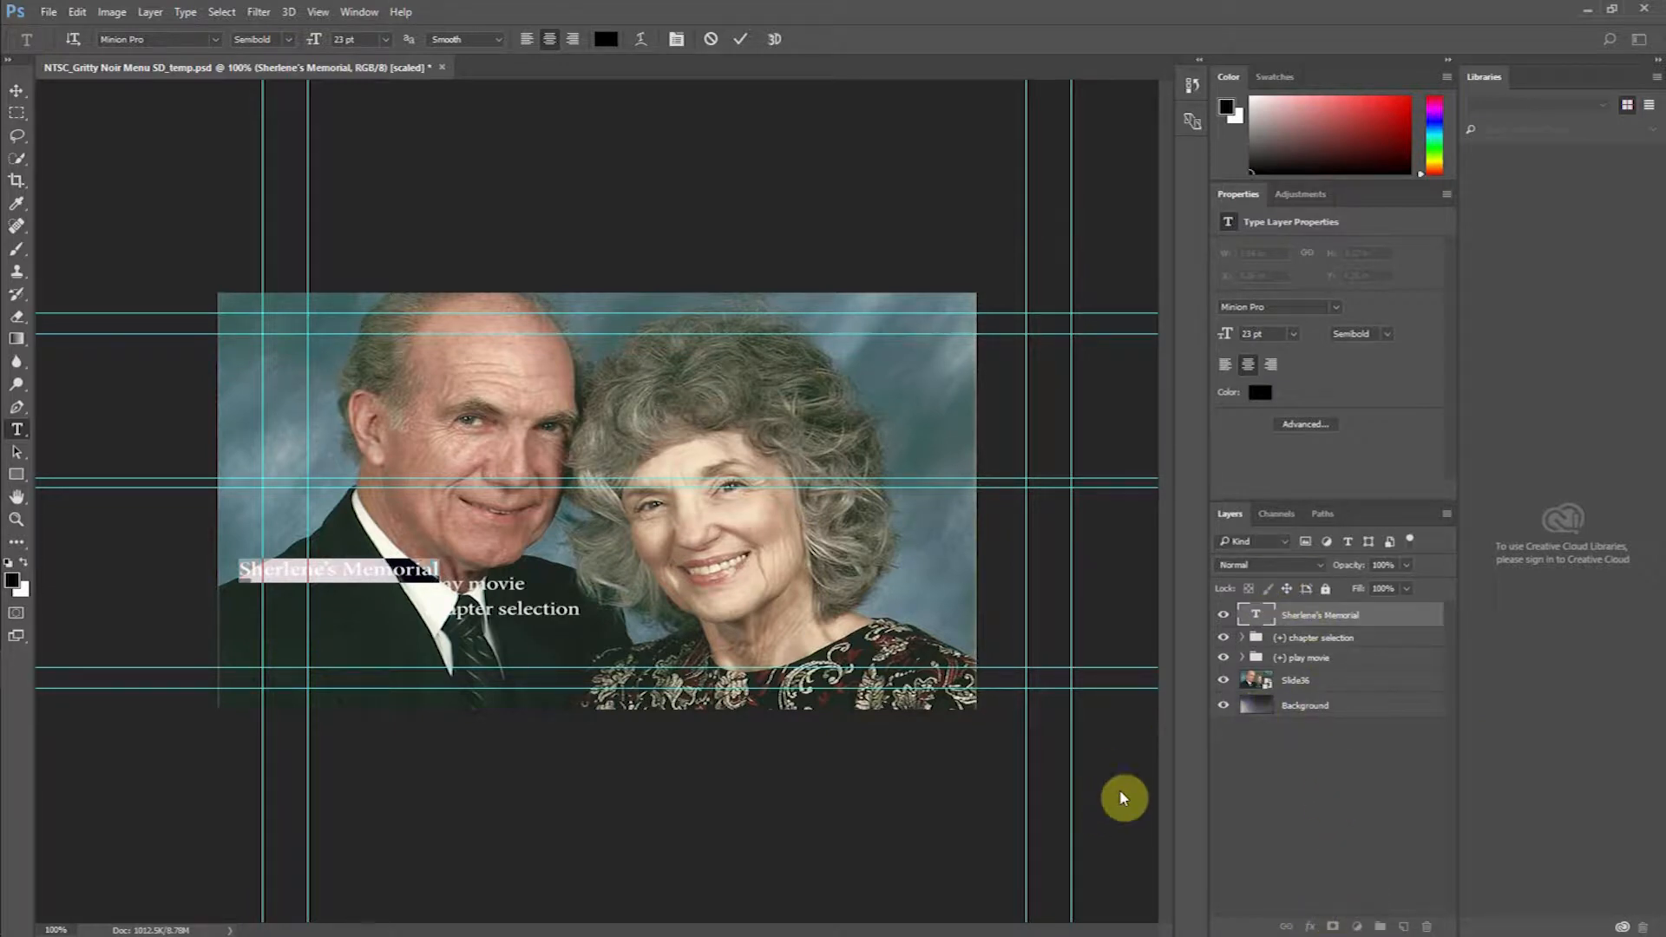
pyautogui.click(743, 39)
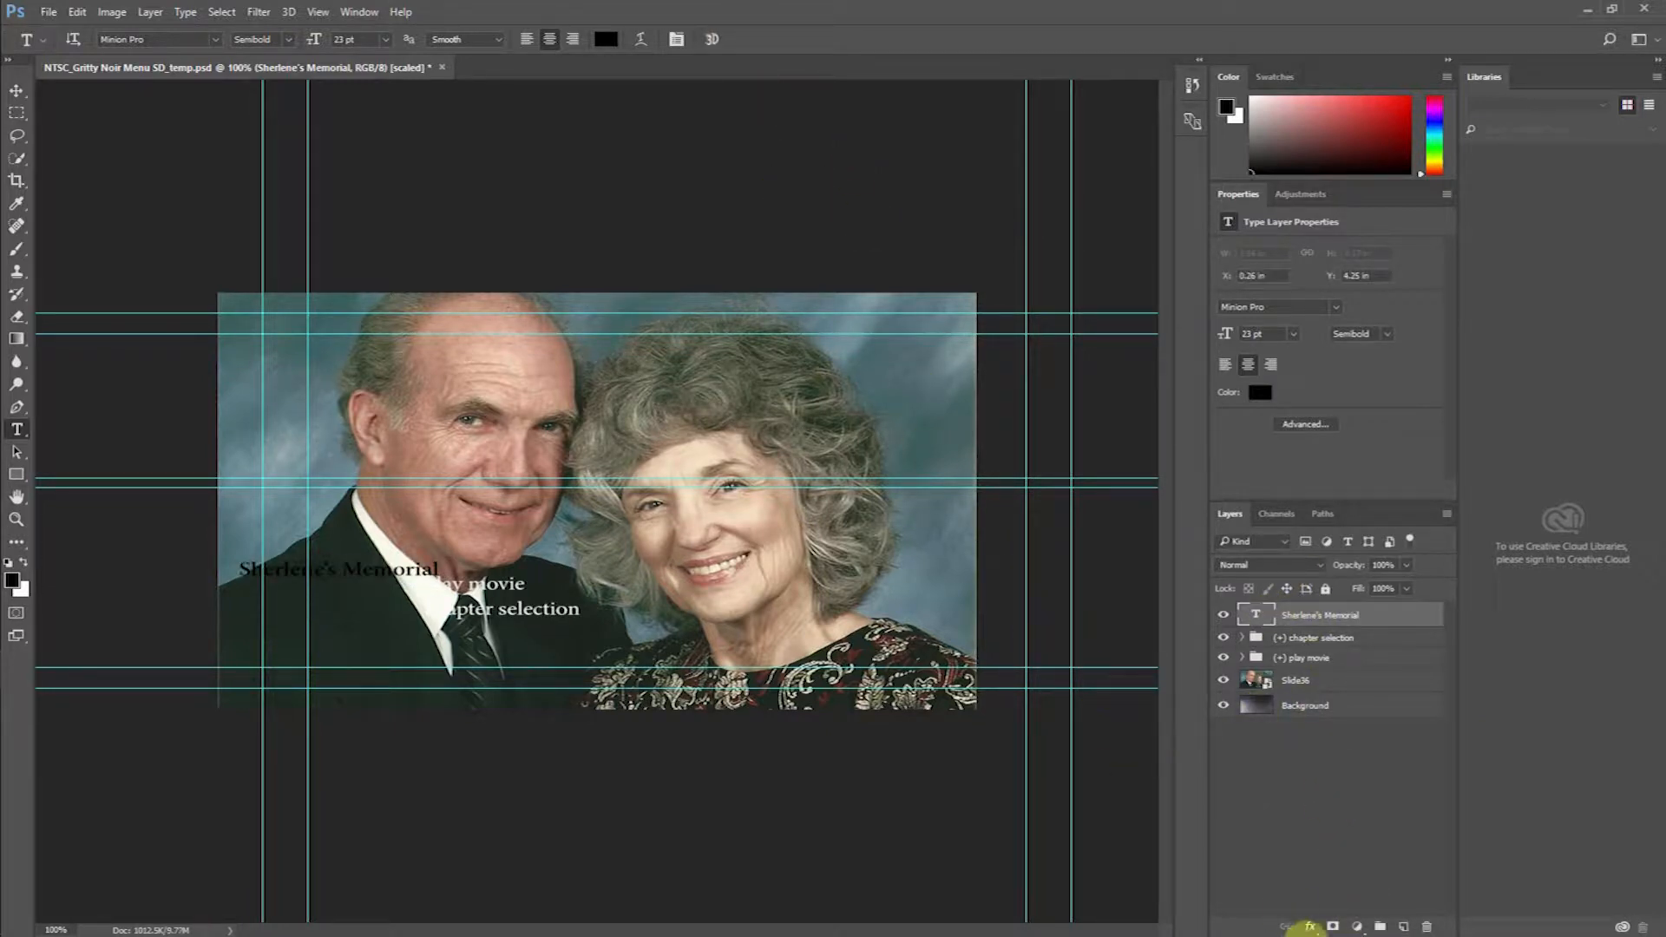
# Step: Add a 1 px white inside Stroke effect to the memorial title layer
pyautogui.click(1312, 926)
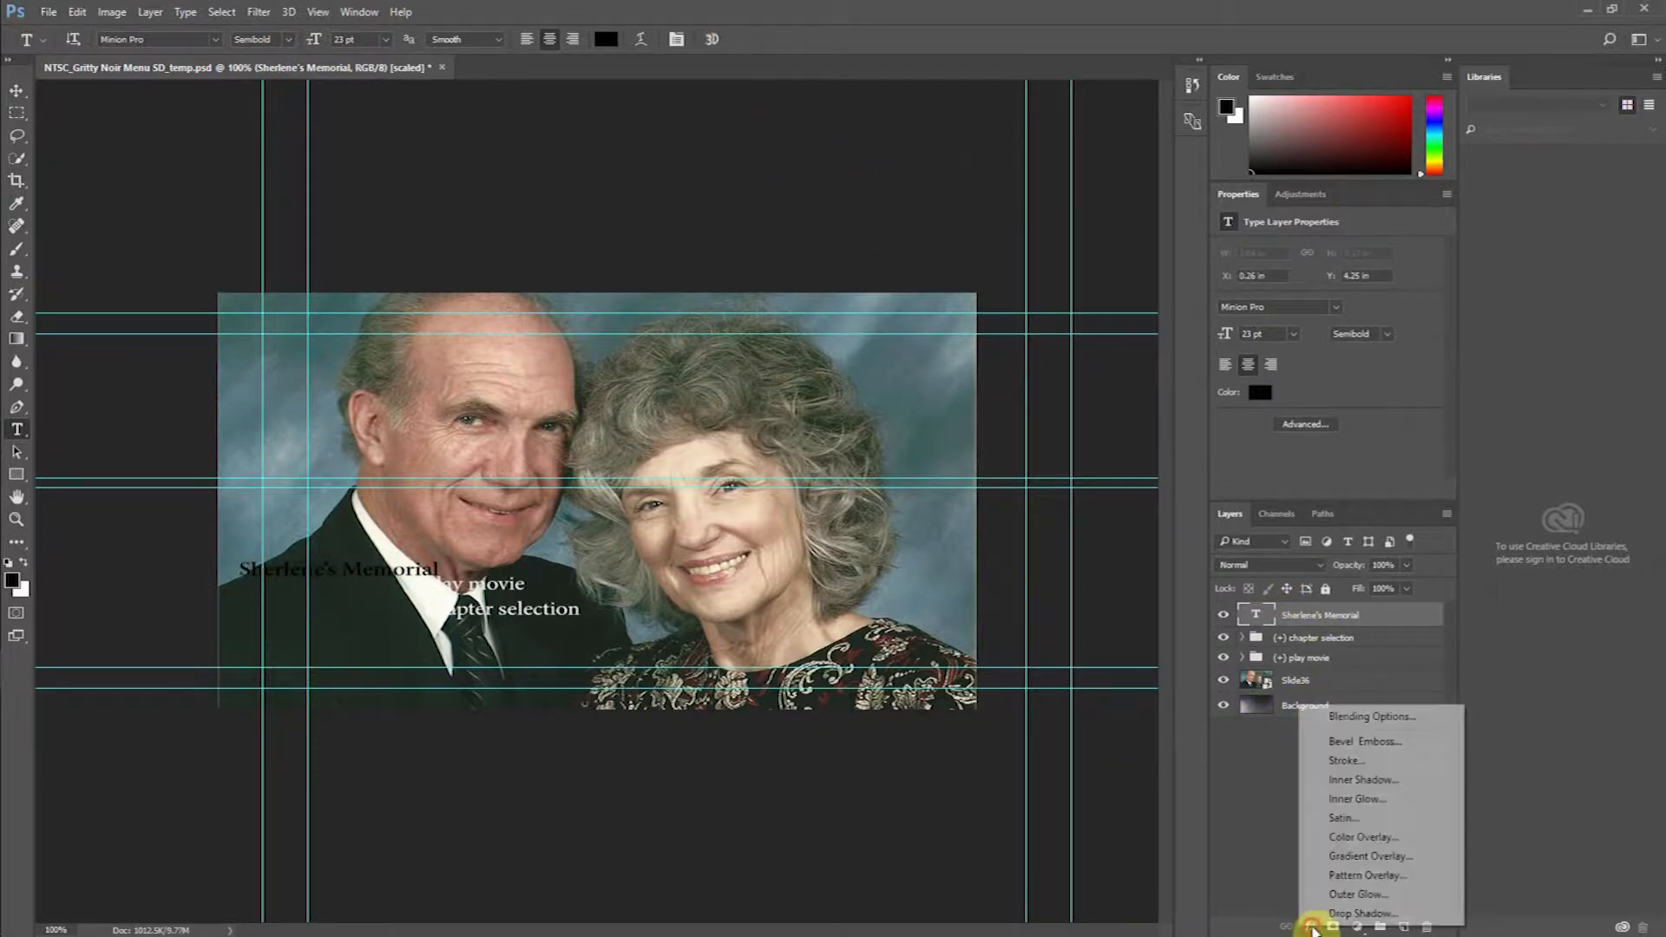
pyautogui.click(1360, 764)
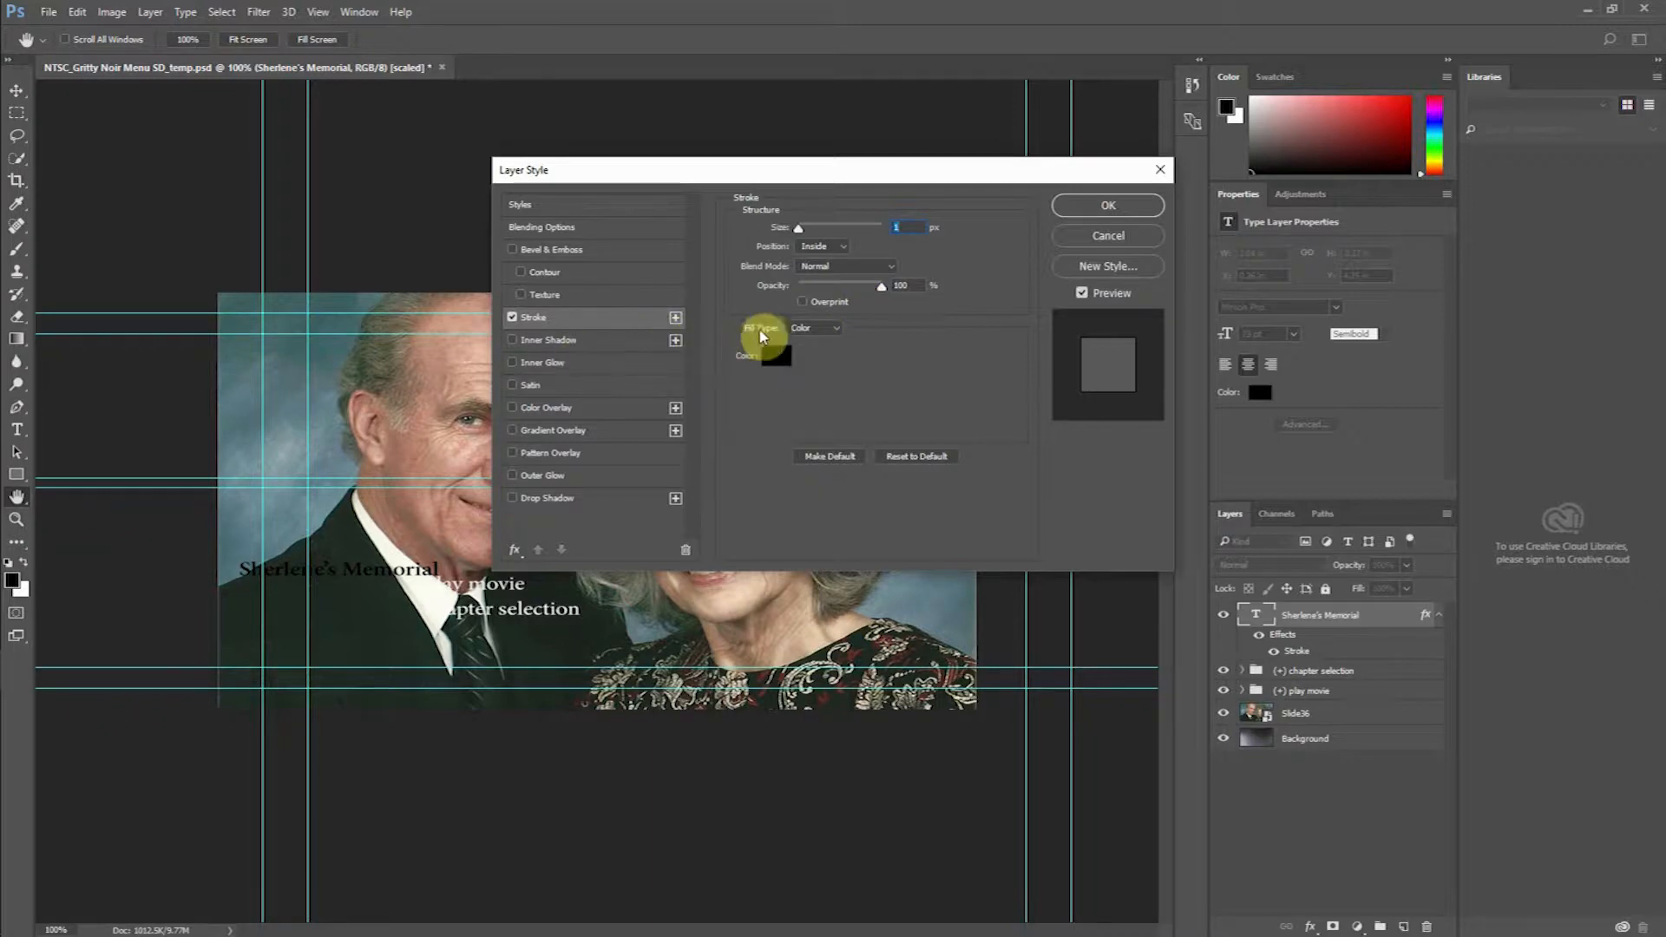
pyautogui.click(777, 356)
pyautogui.click(612, 243)
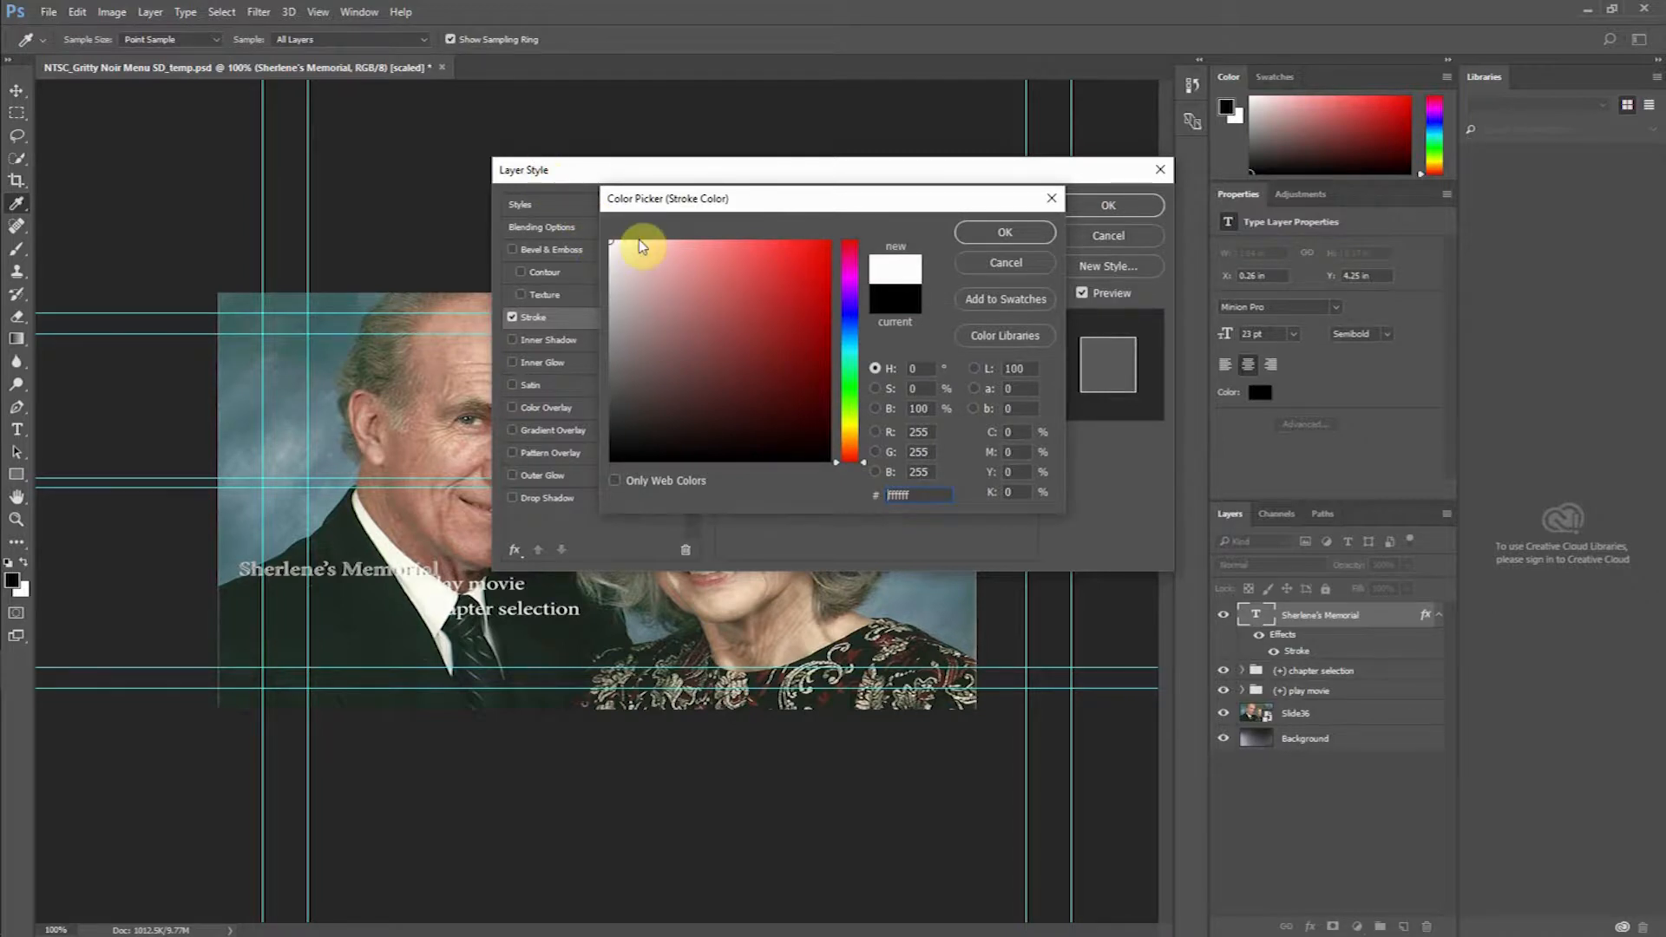
pyautogui.click(1007, 231)
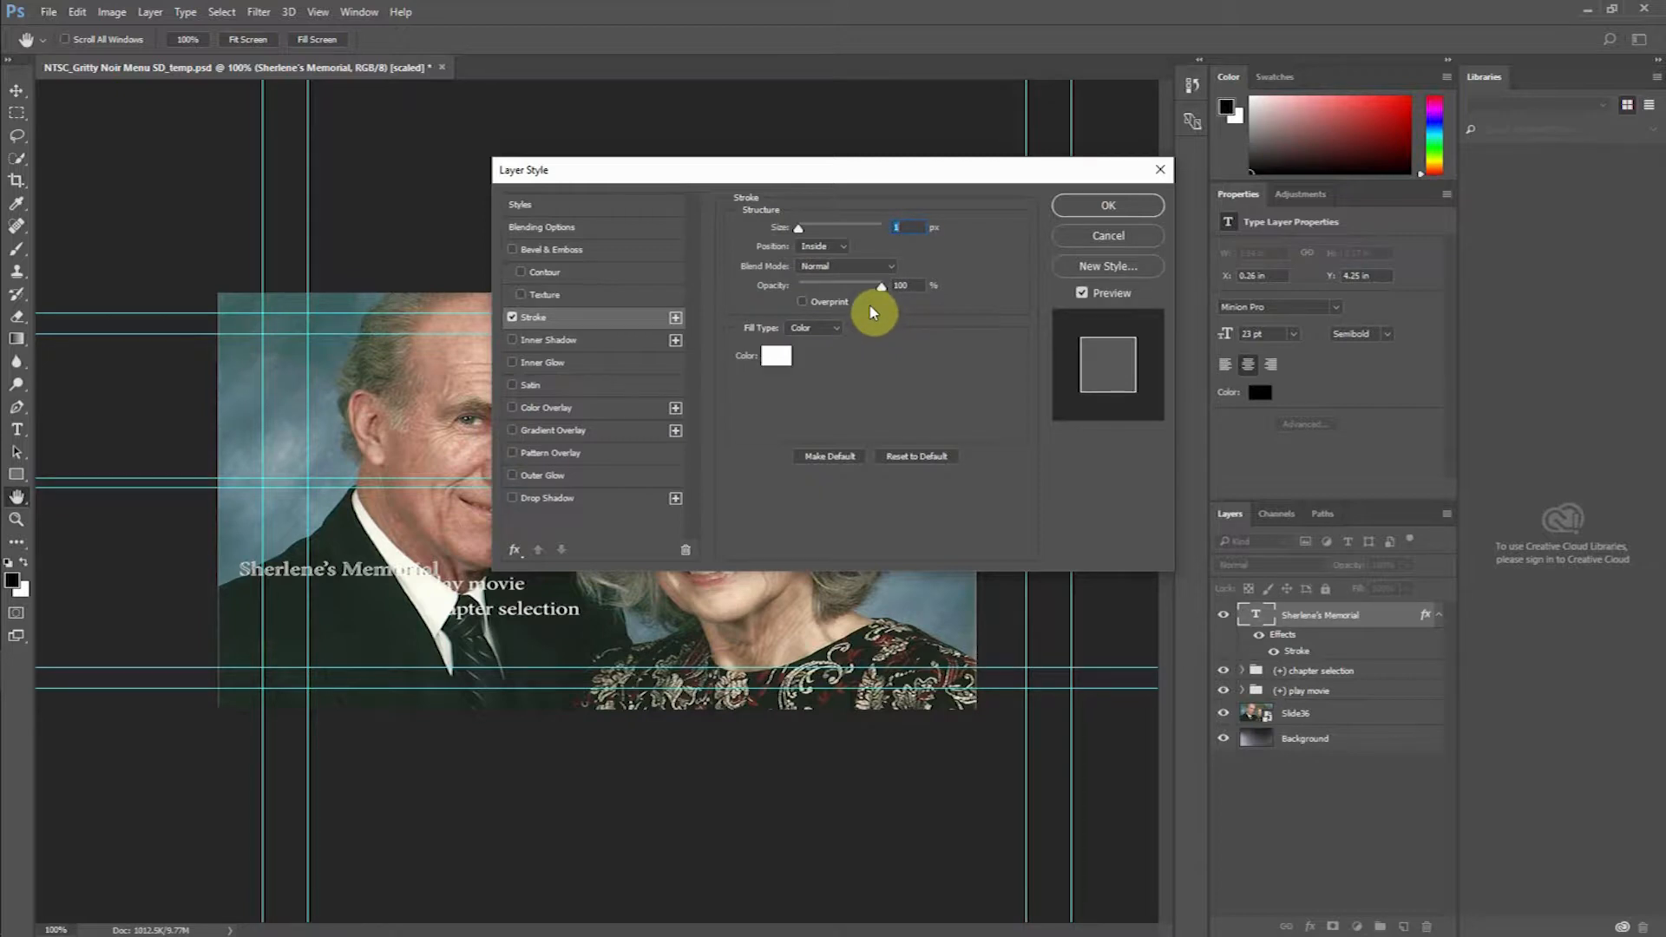
pyautogui.click(1105, 206)
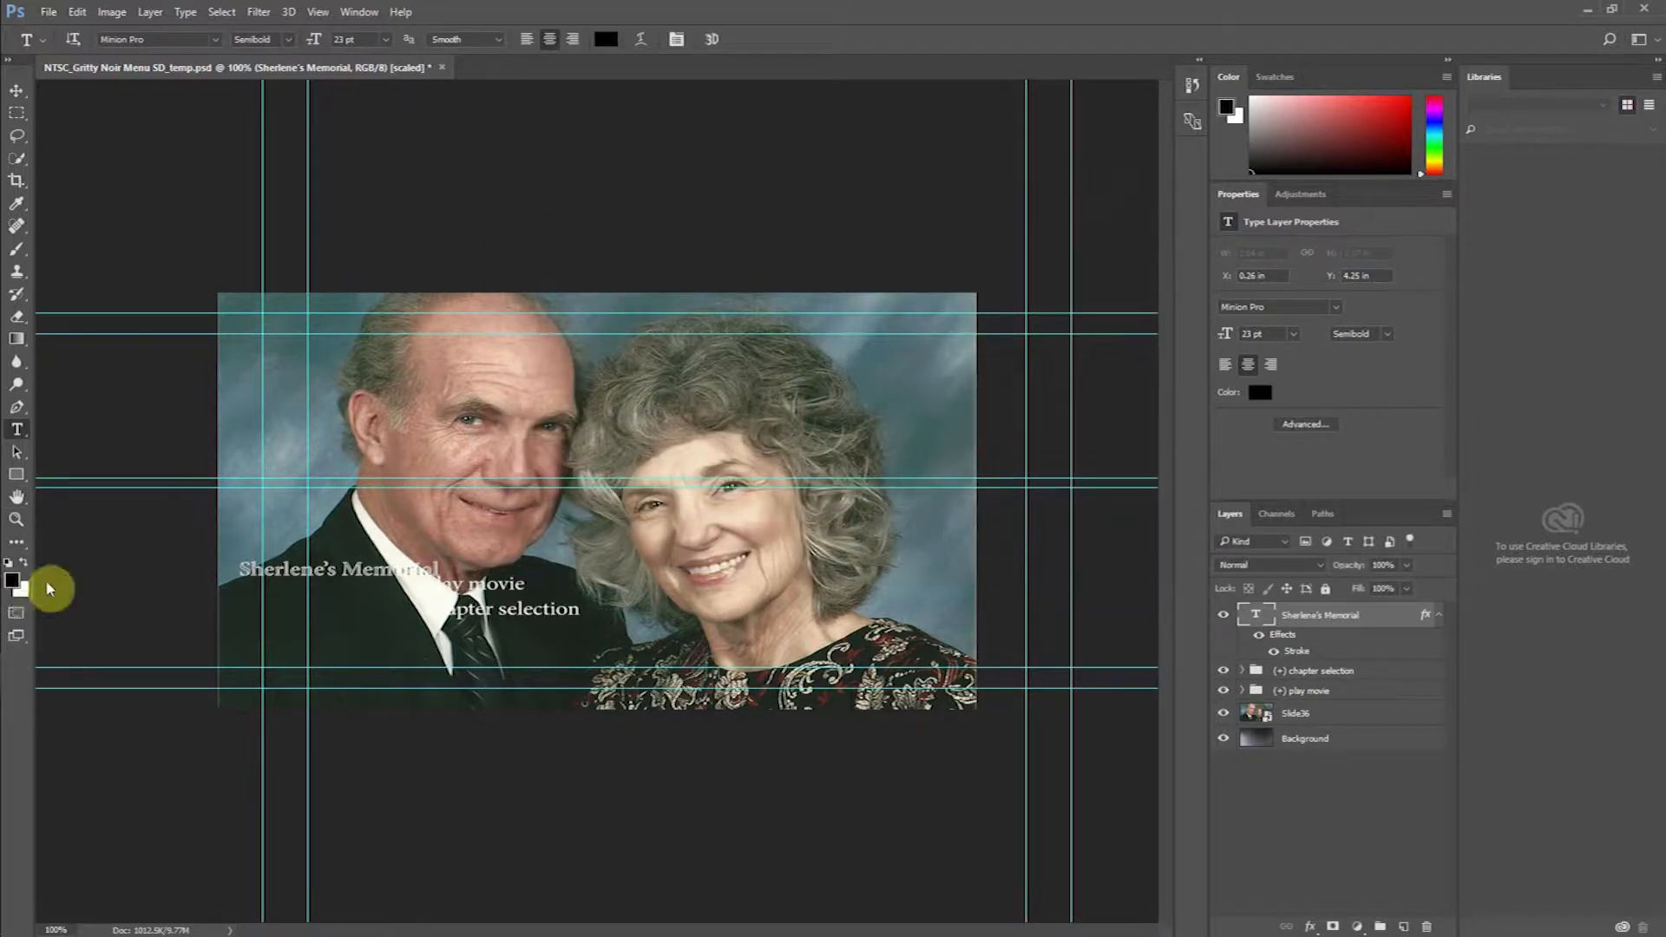
# Step: Try the memorial title at 60 pt, settle on 36 pt, and move the whole title inside the canvas's left edge
pyautogui.tripleClick(286, 569)
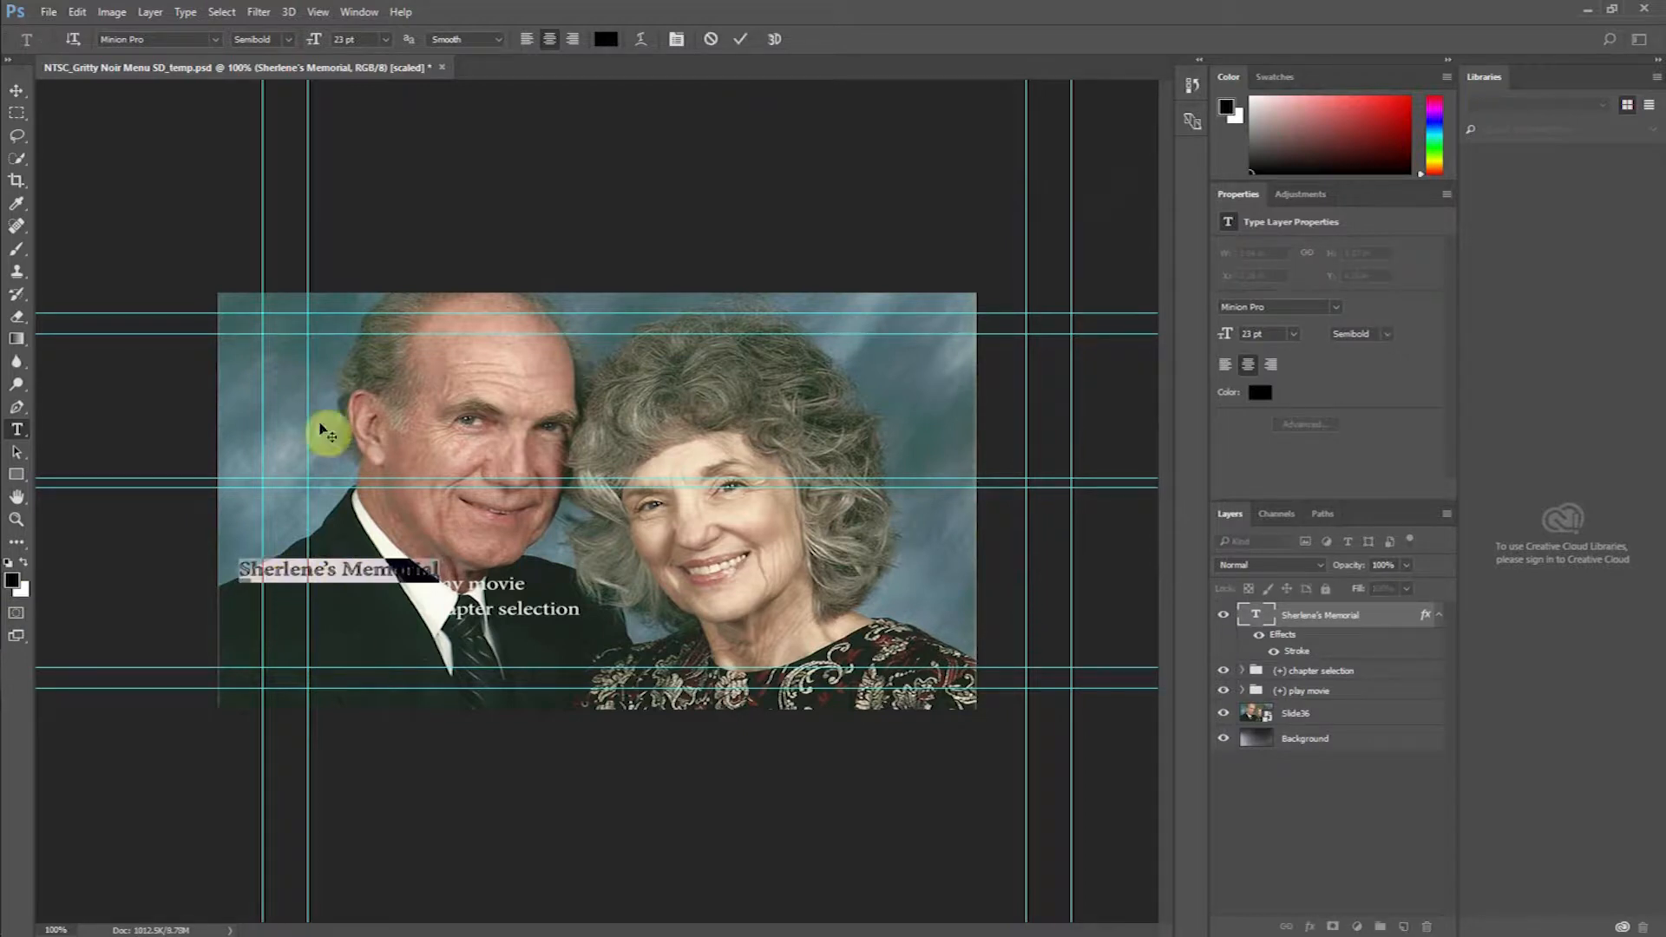
pyautogui.click(287, 39)
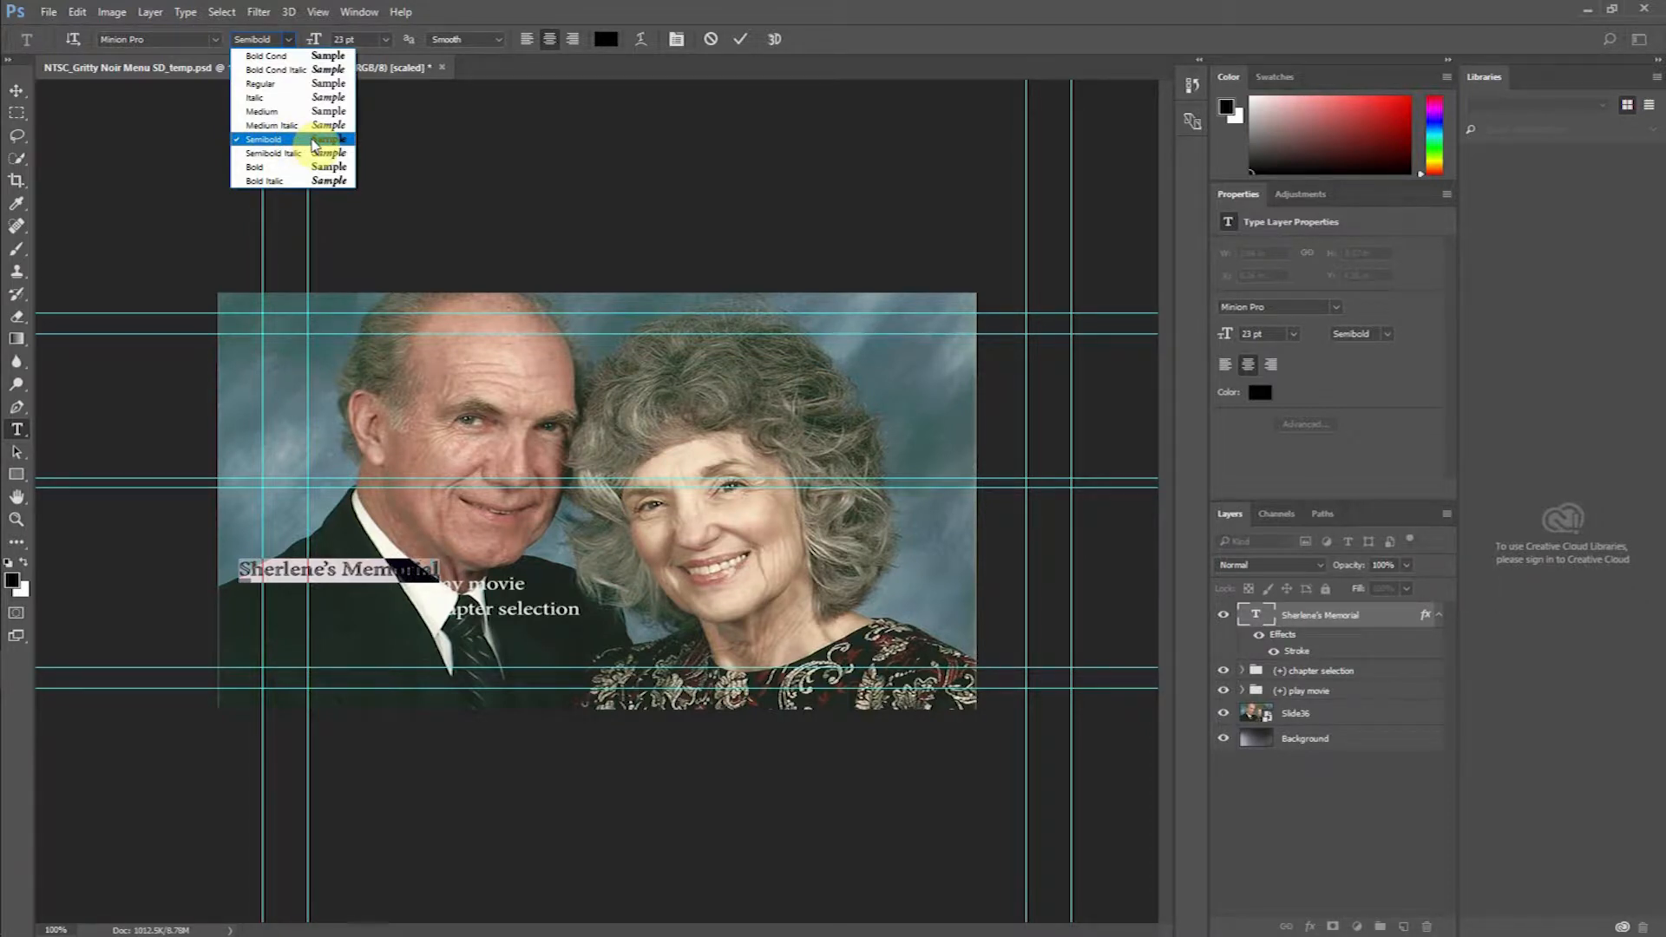
pyautogui.click(388, 46)
pyautogui.click(383, 41)
pyautogui.click(399, 337)
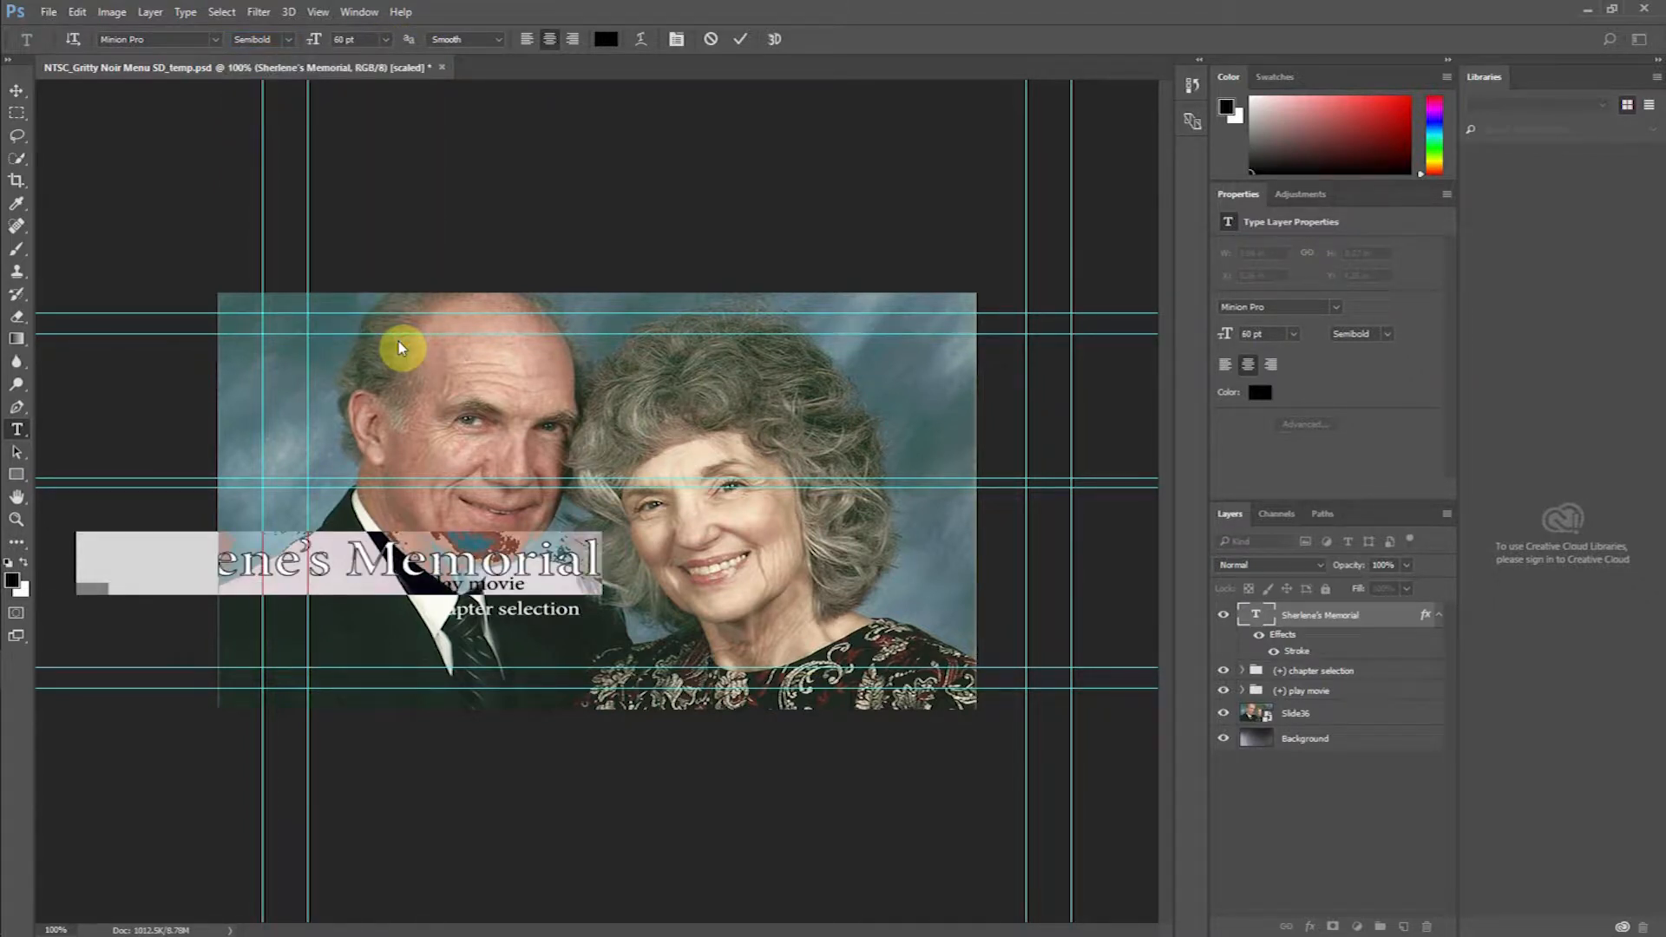
pyautogui.click(385, 40)
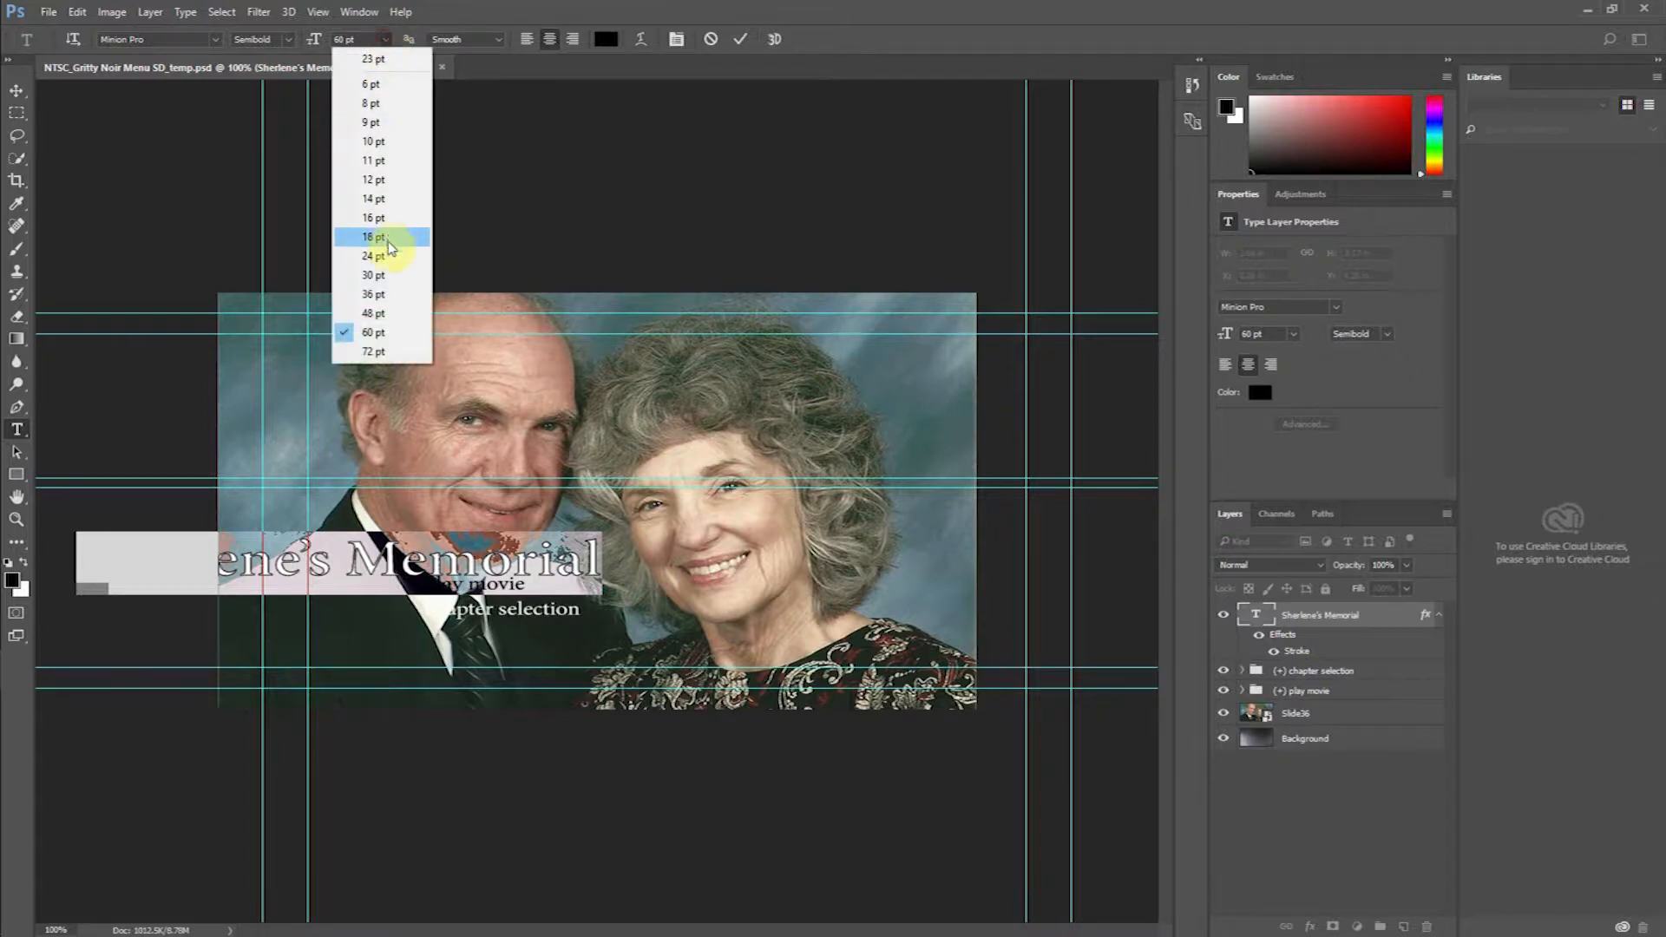
pyautogui.click(391, 296)
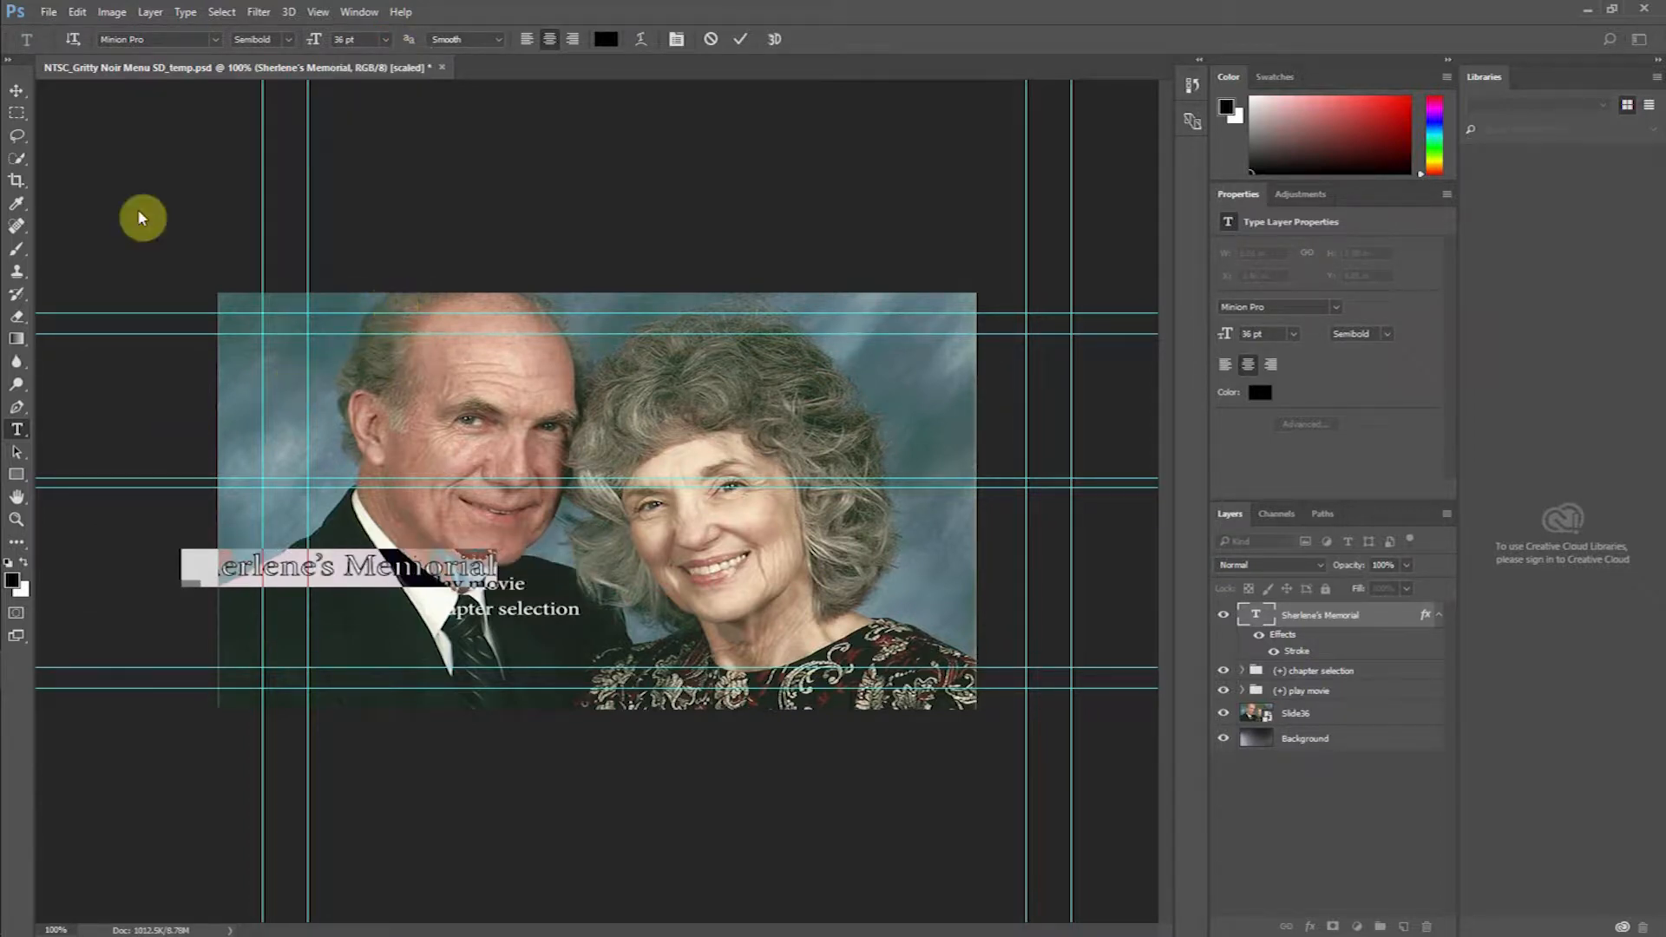
pyautogui.click(740, 40)
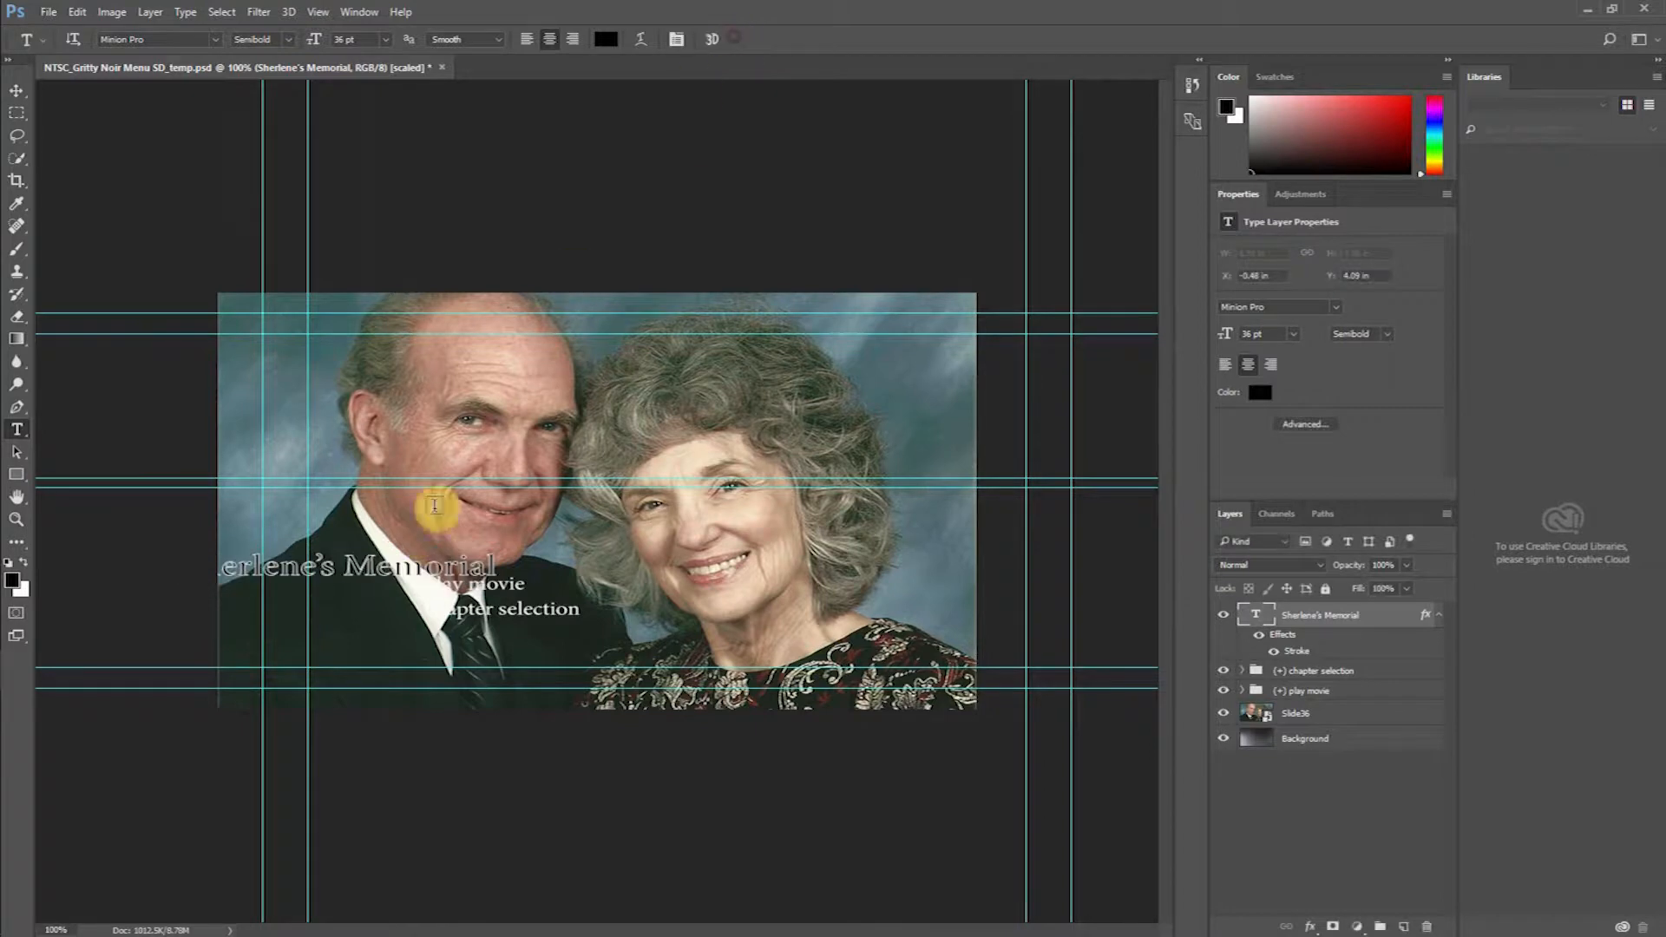
pyautogui.click(10, 95)
pyautogui.moveTo(279, 579); pyautogui.dragTo(315, 564)
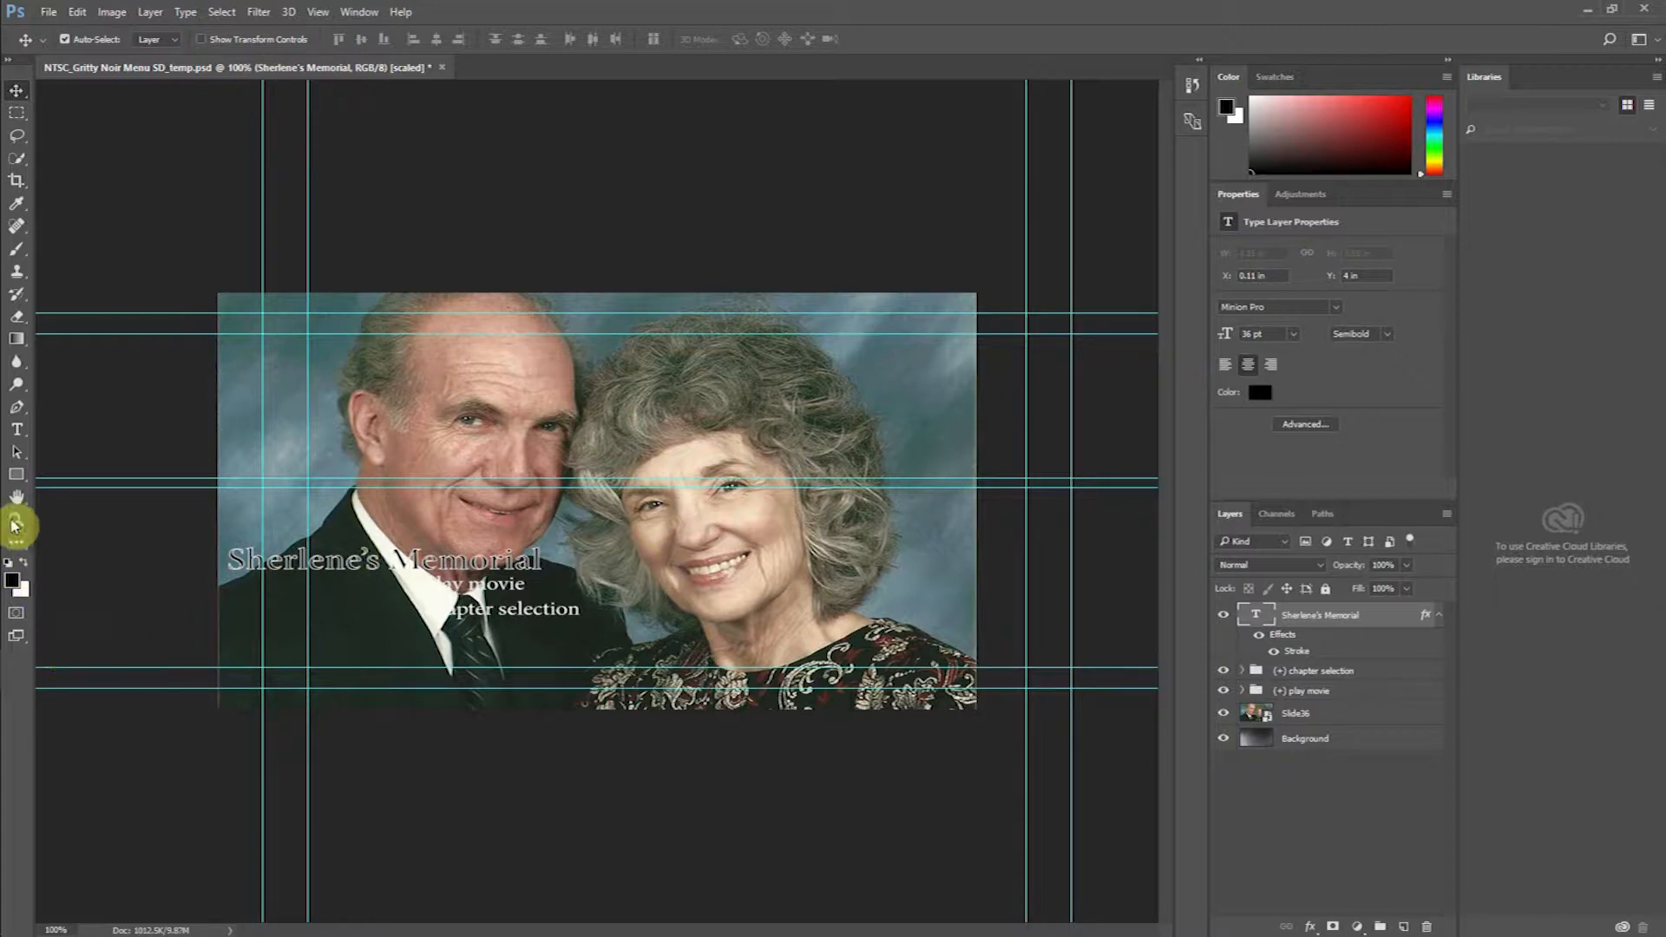
# Step: Change the memorial title's font to Georgia Bold and shift it right so all the text sits inside the canvas
pyautogui.click(16, 429)
pyautogui.tripleClick(310, 565)
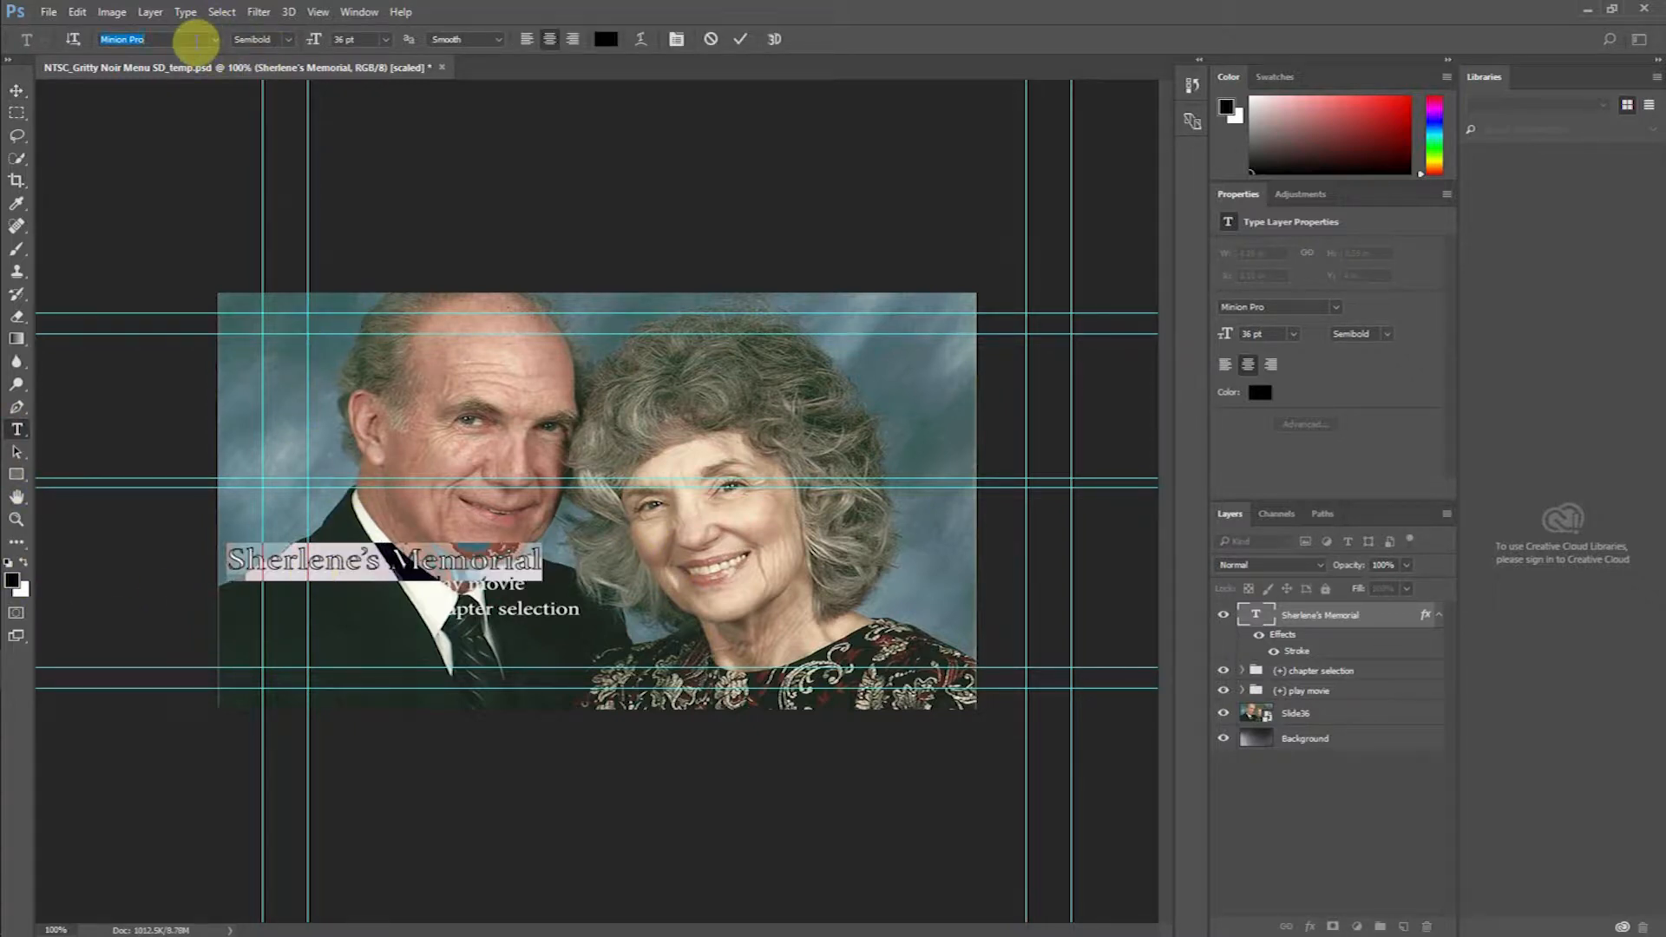
pyautogui.write('geor')
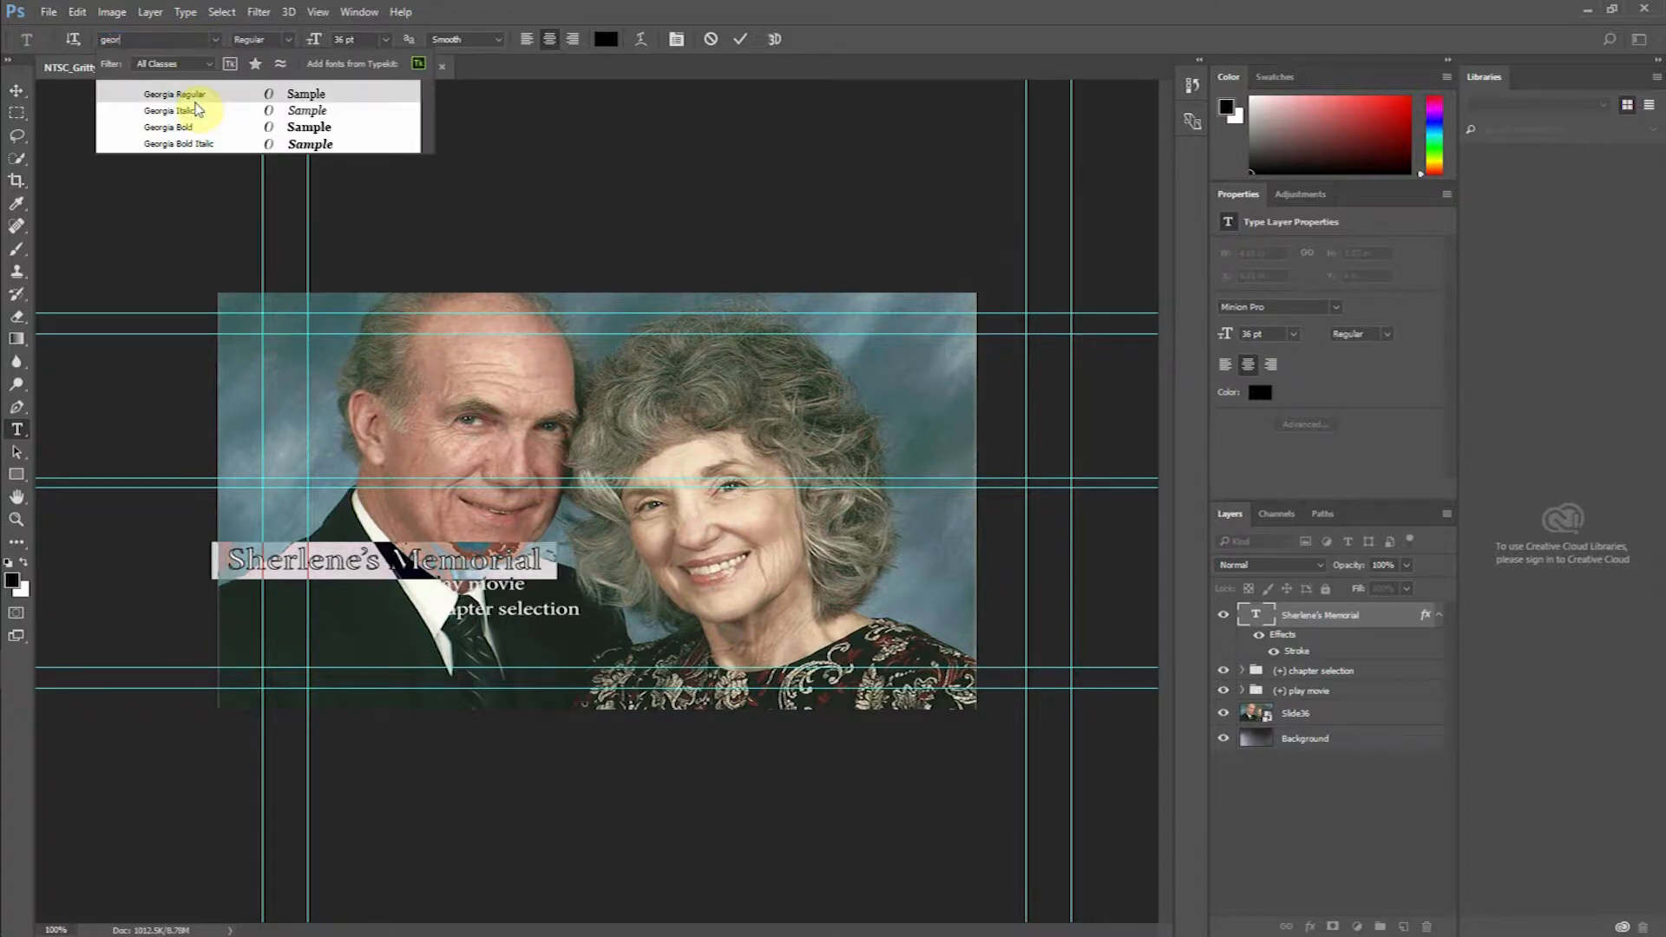
pyautogui.click(194, 137)
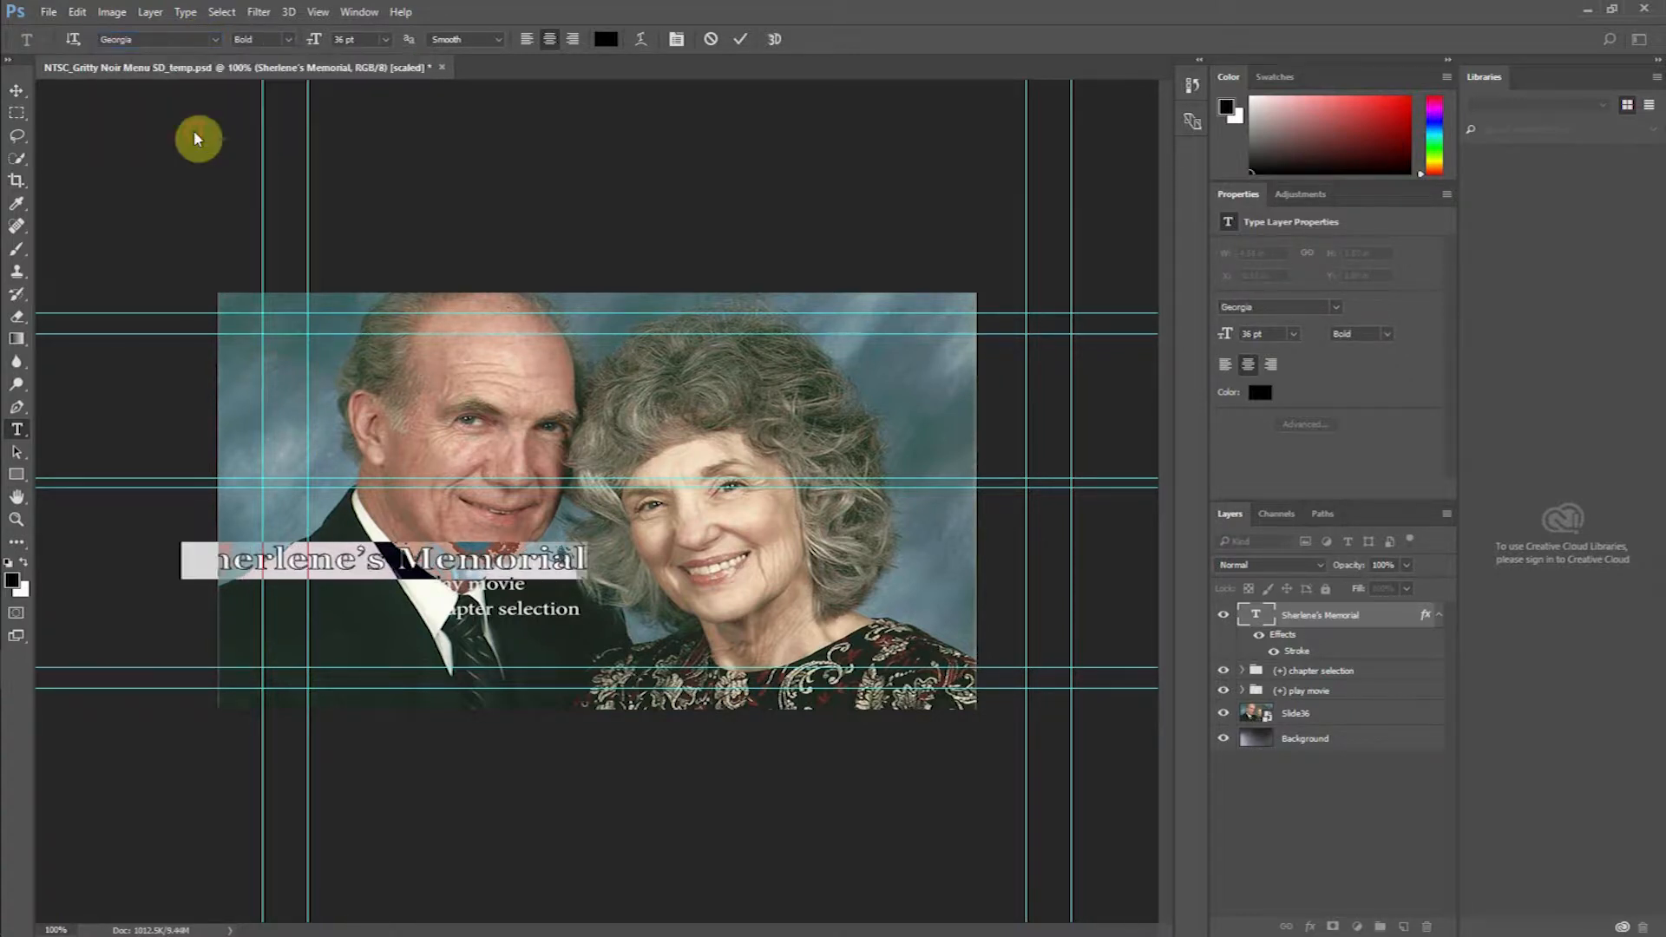
pyautogui.click(16, 89)
pyautogui.moveTo(327, 565); pyautogui.dragTo(380, 566)
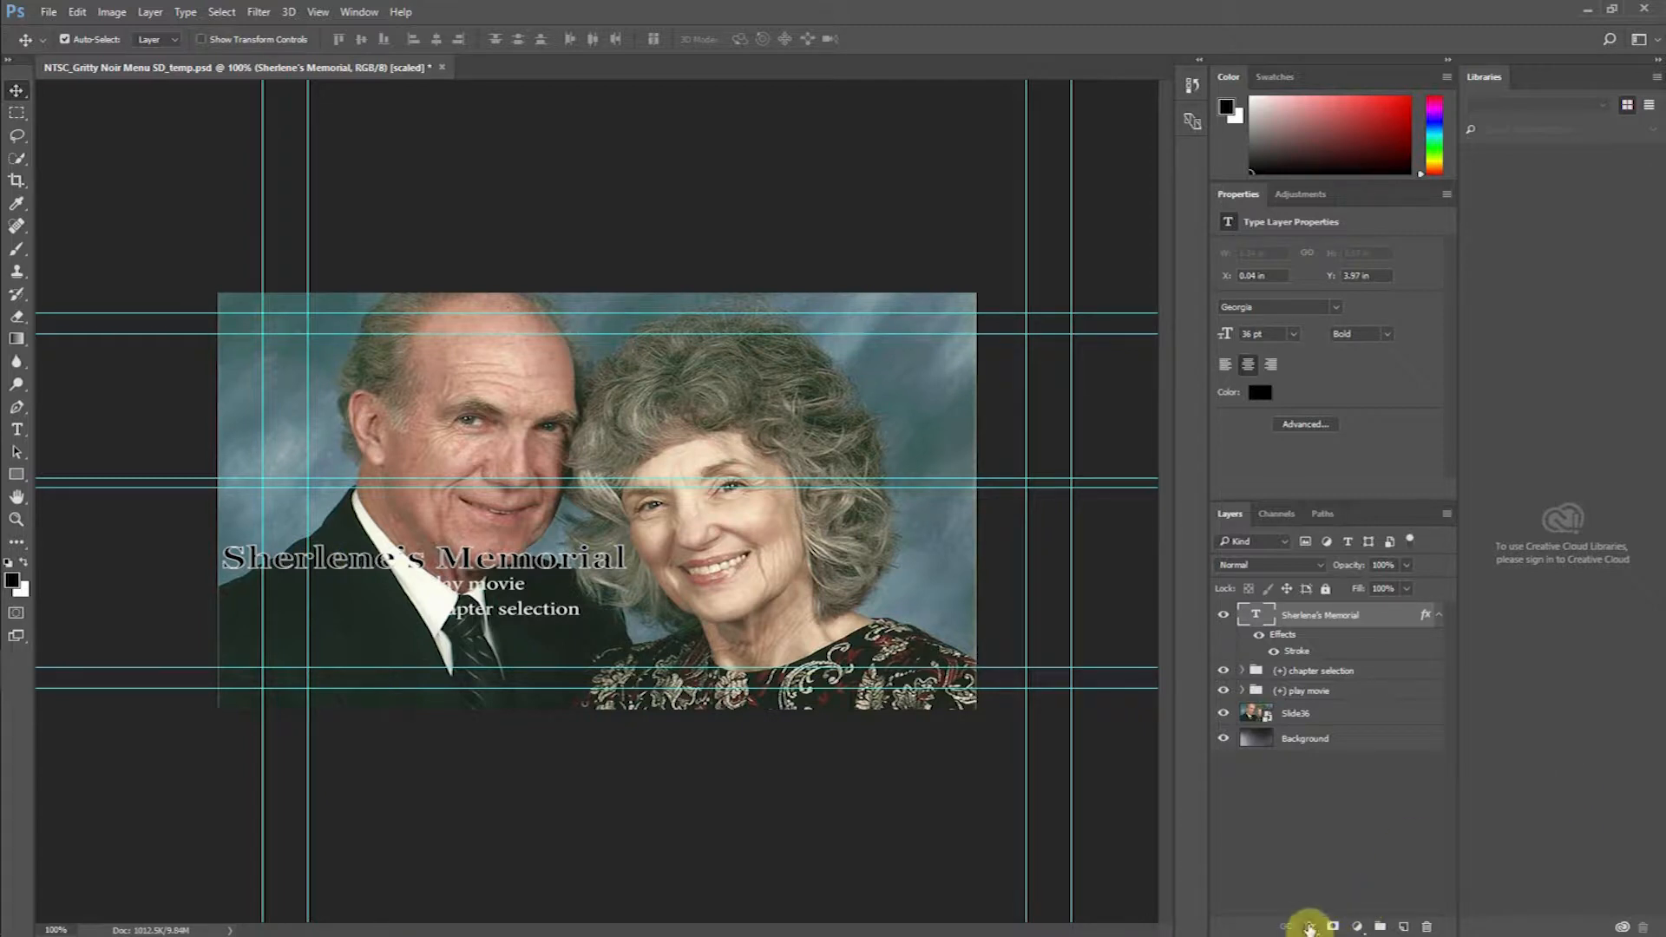
# Step: Test blues, skin tones and reds sampled from the photo as the title's Stroke colour, and settle on the dress's beige-grey #b1ab9e
pyautogui.click(1309, 927)
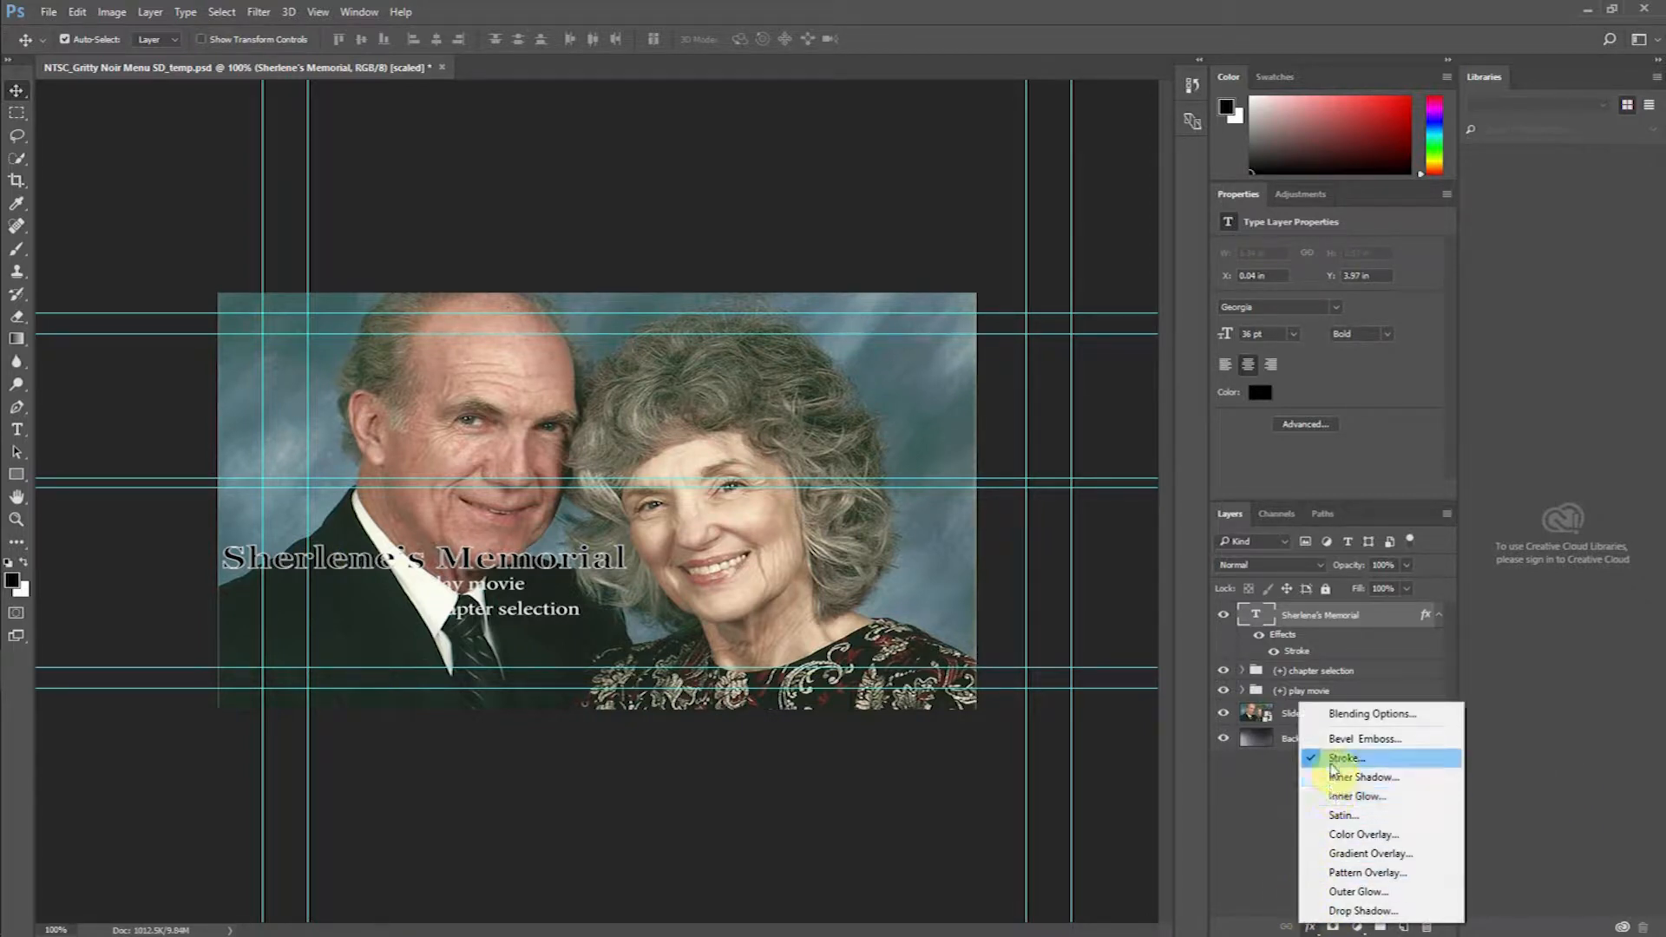
pyautogui.click(1336, 760)
pyautogui.click(778, 357)
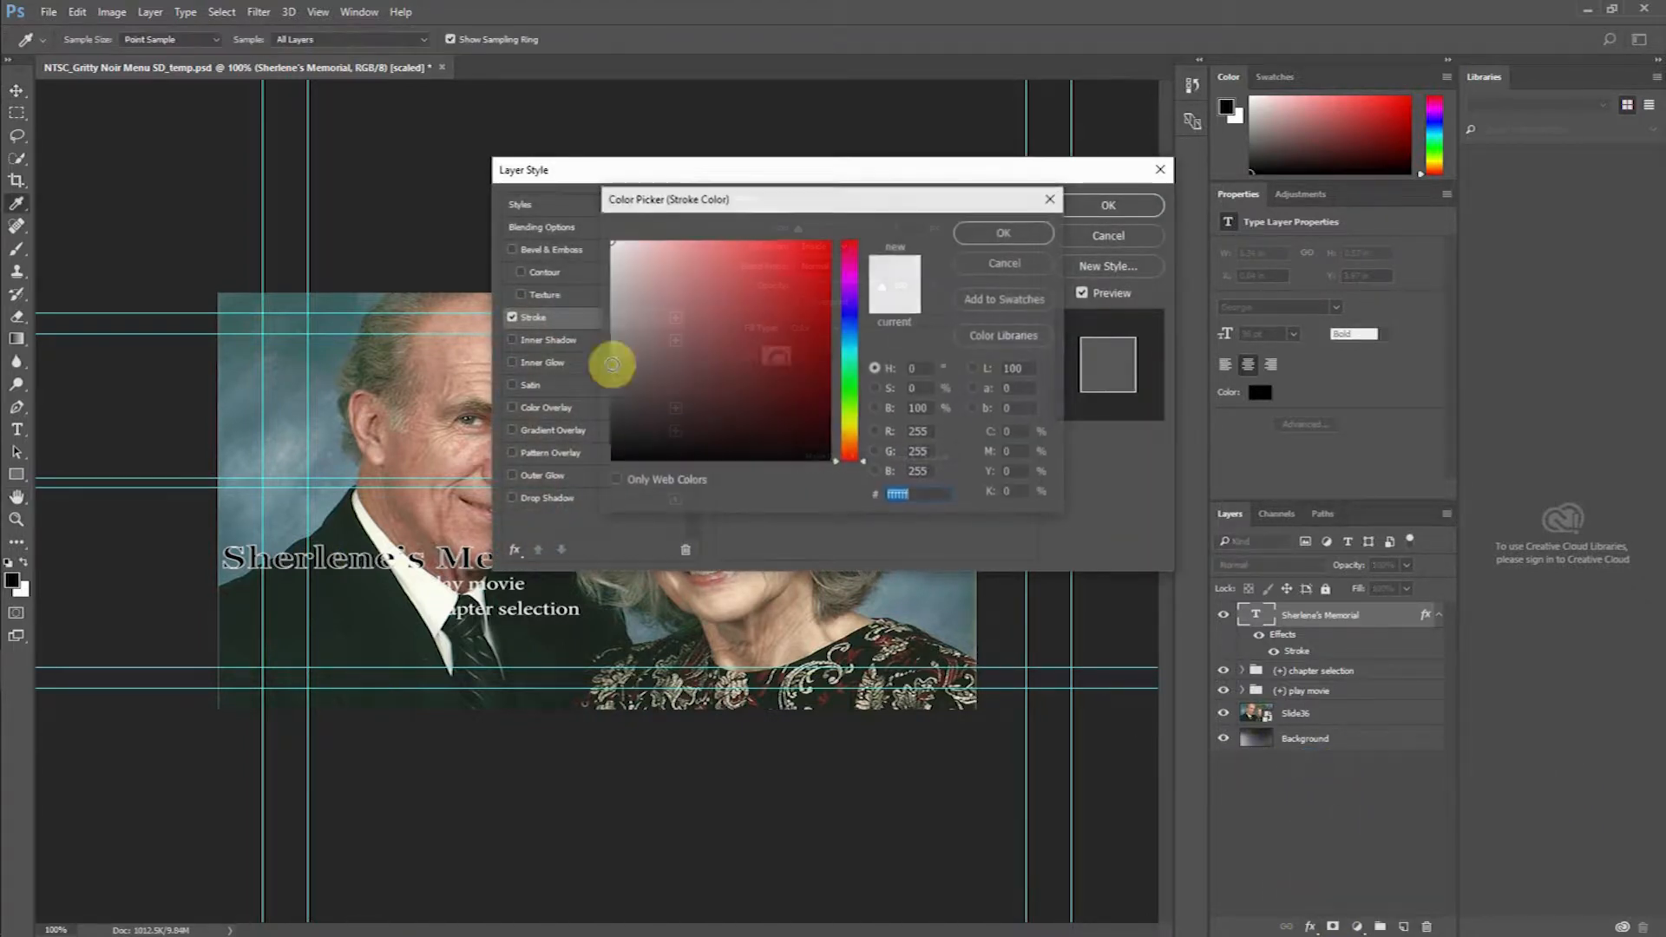
pyautogui.click(278, 372)
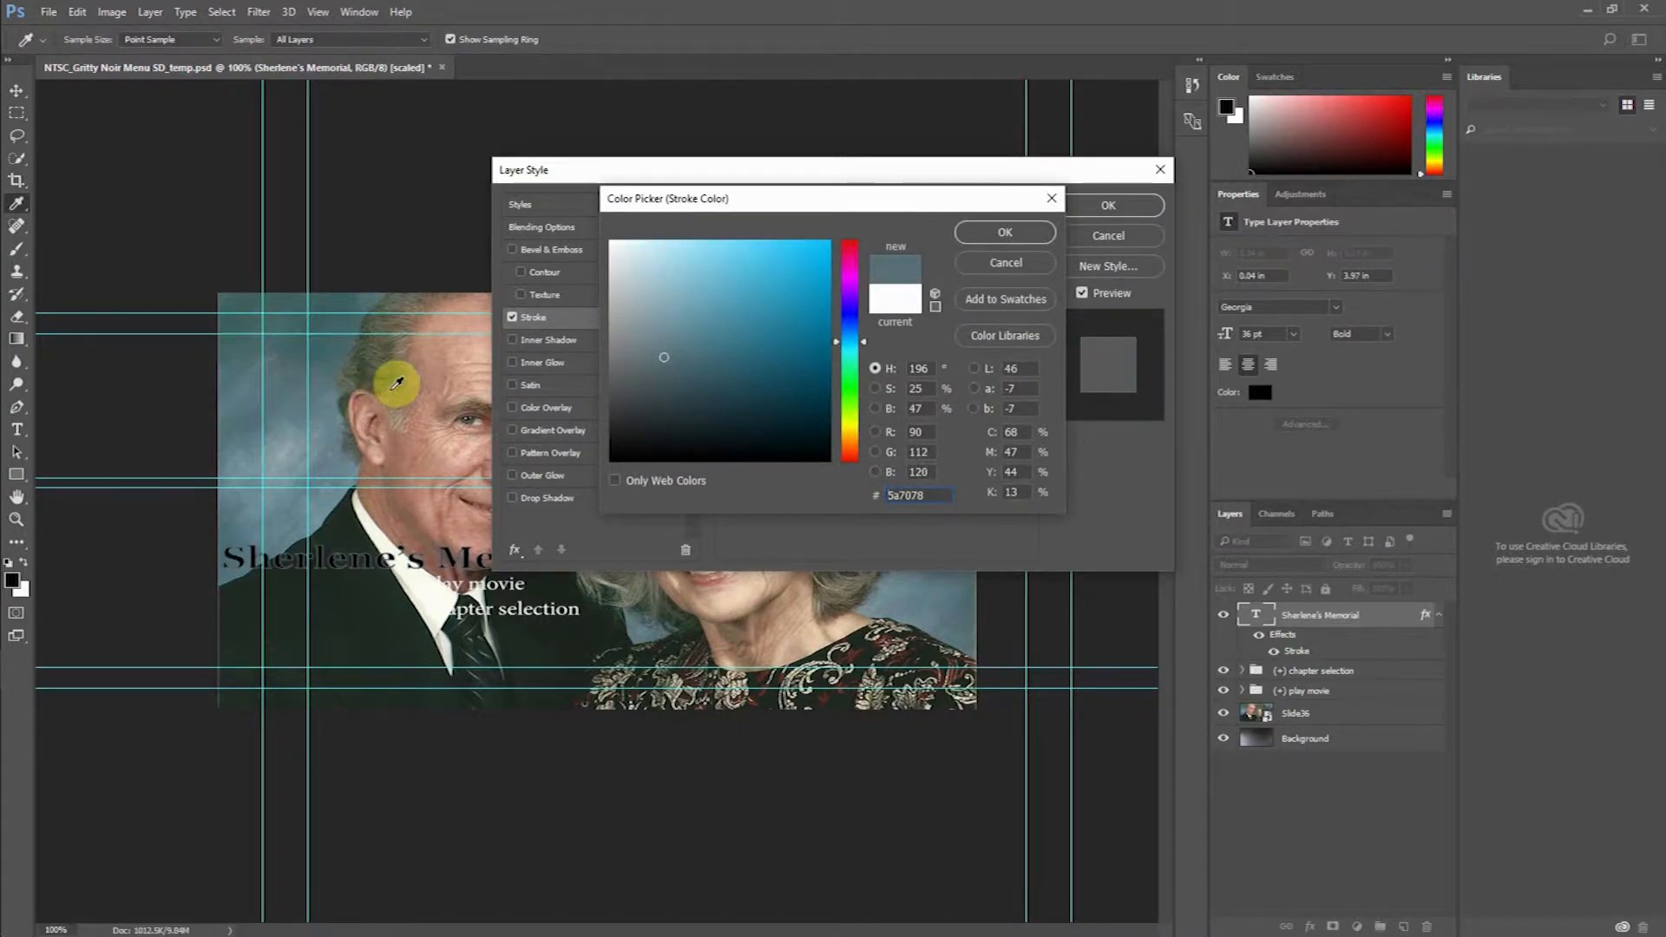
pyautogui.click(396, 400)
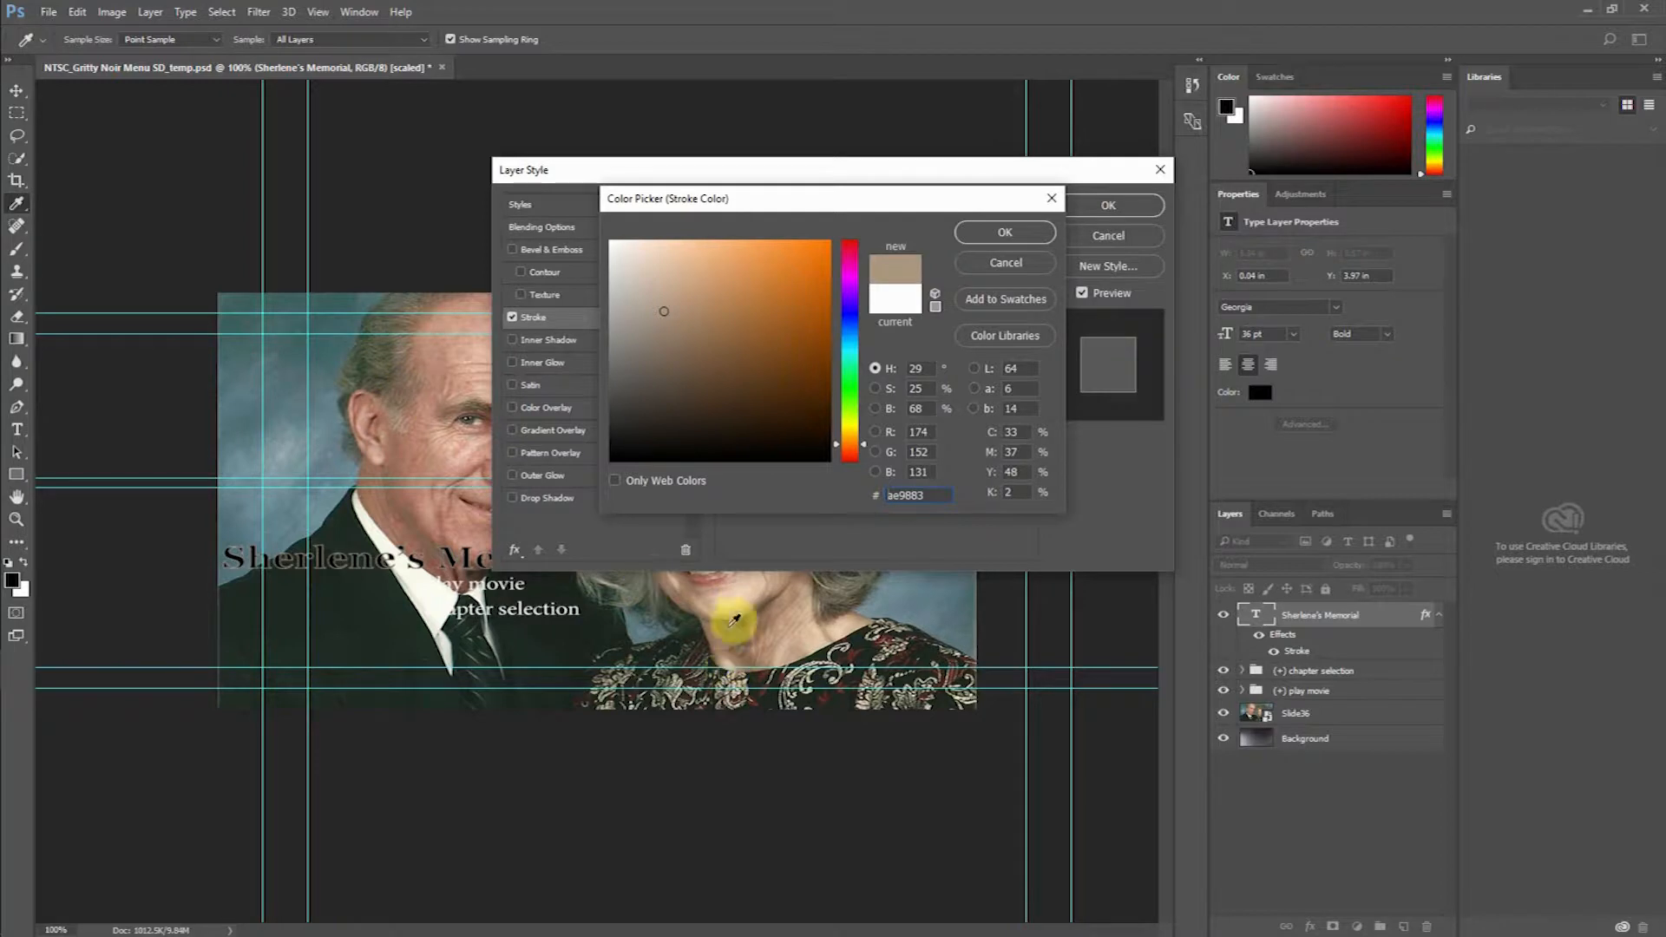
pyautogui.click(732, 599)
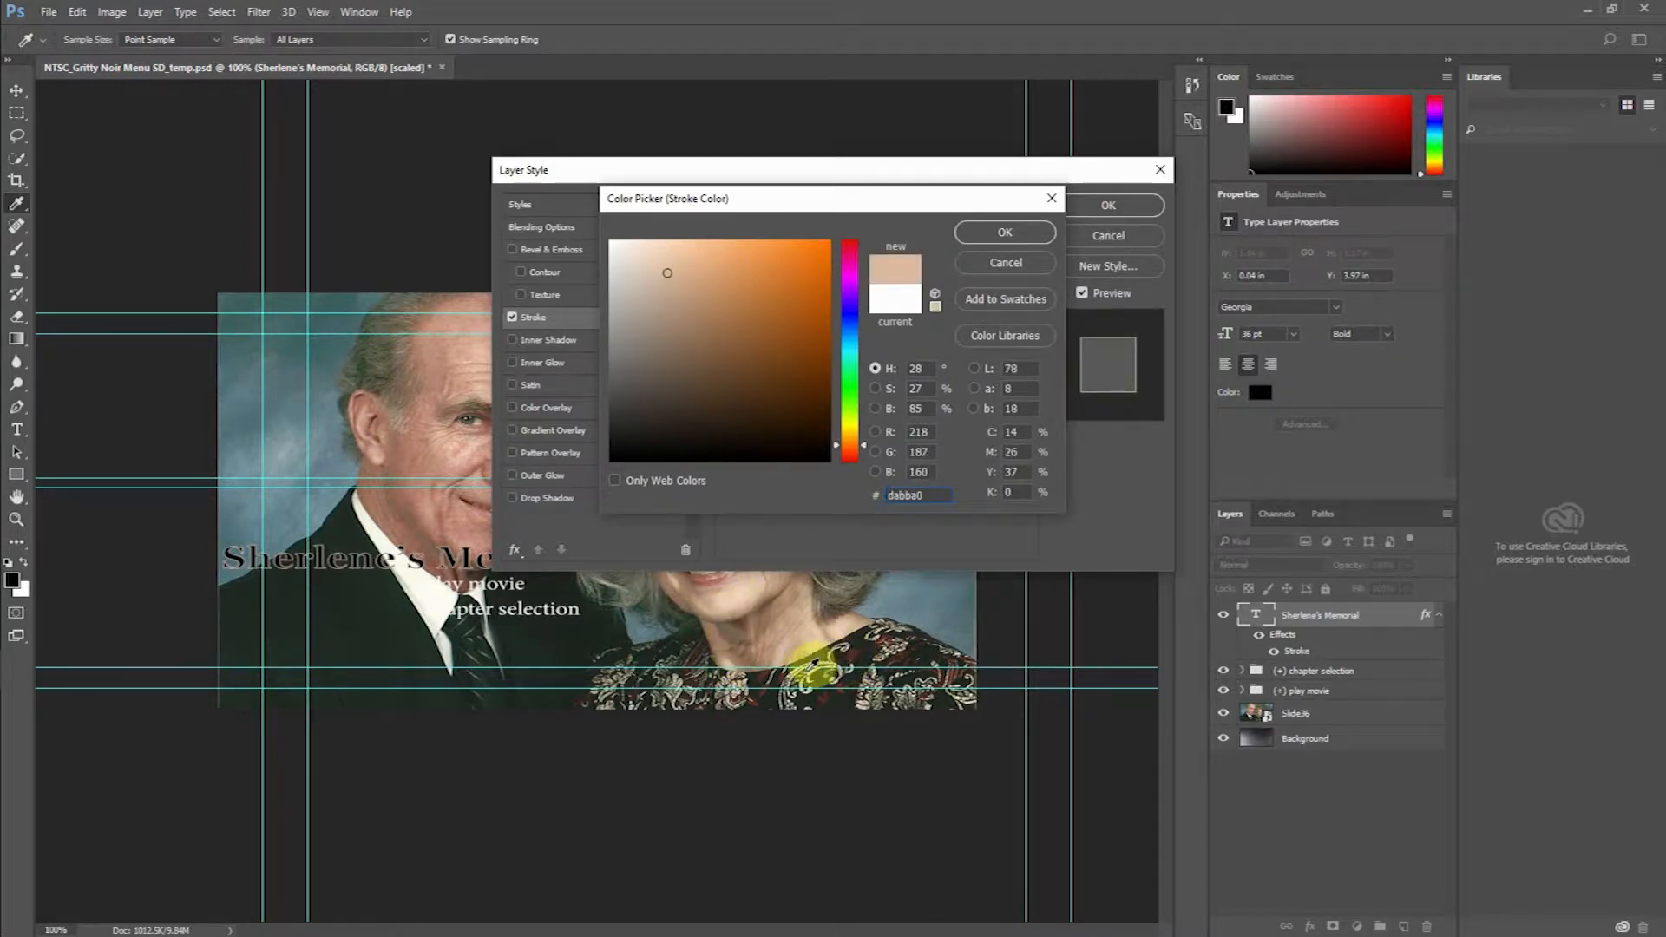
pyautogui.click(763, 669)
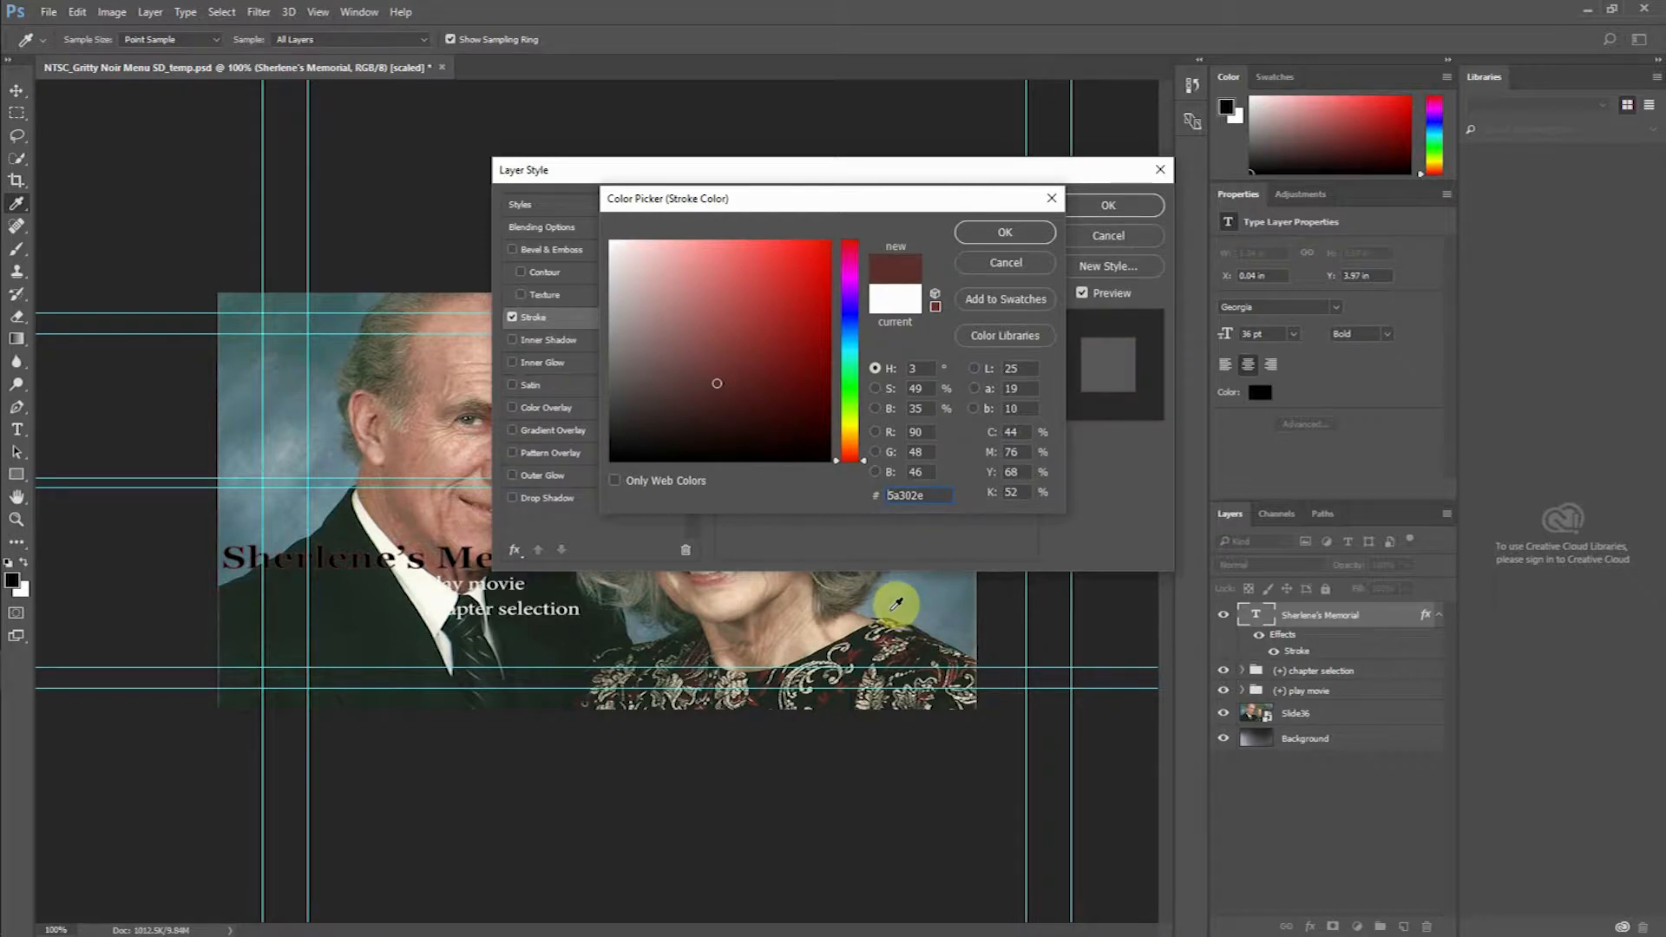
pyautogui.click(919, 591)
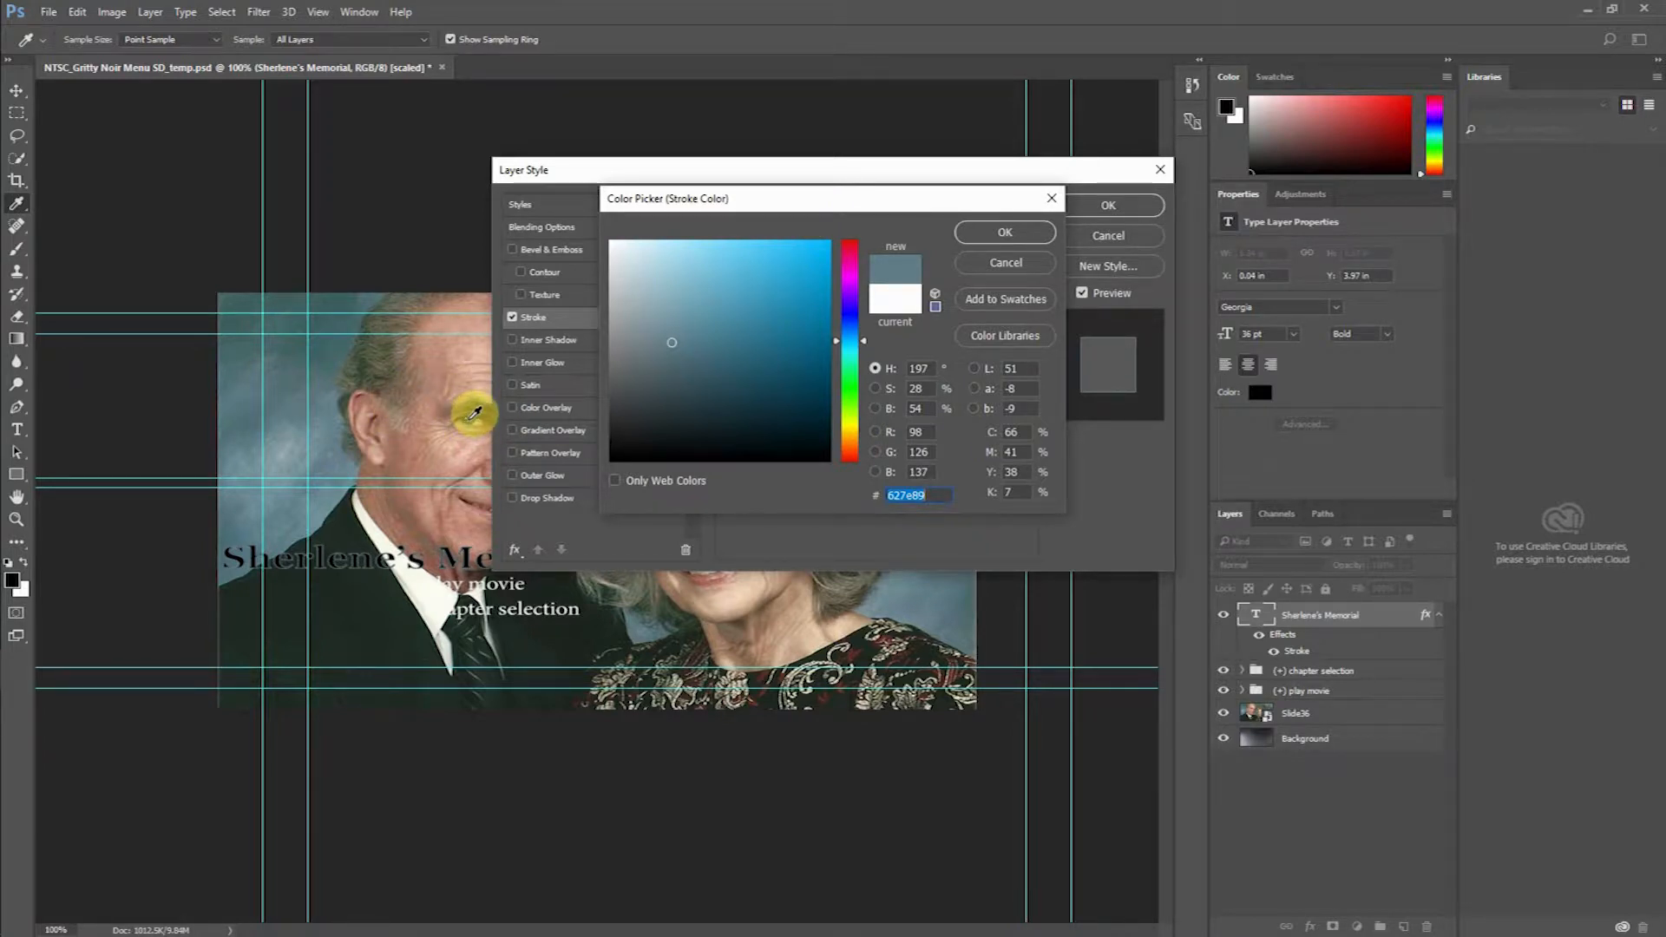
pyautogui.click(472, 414)
pyautogui.click(333, 353)
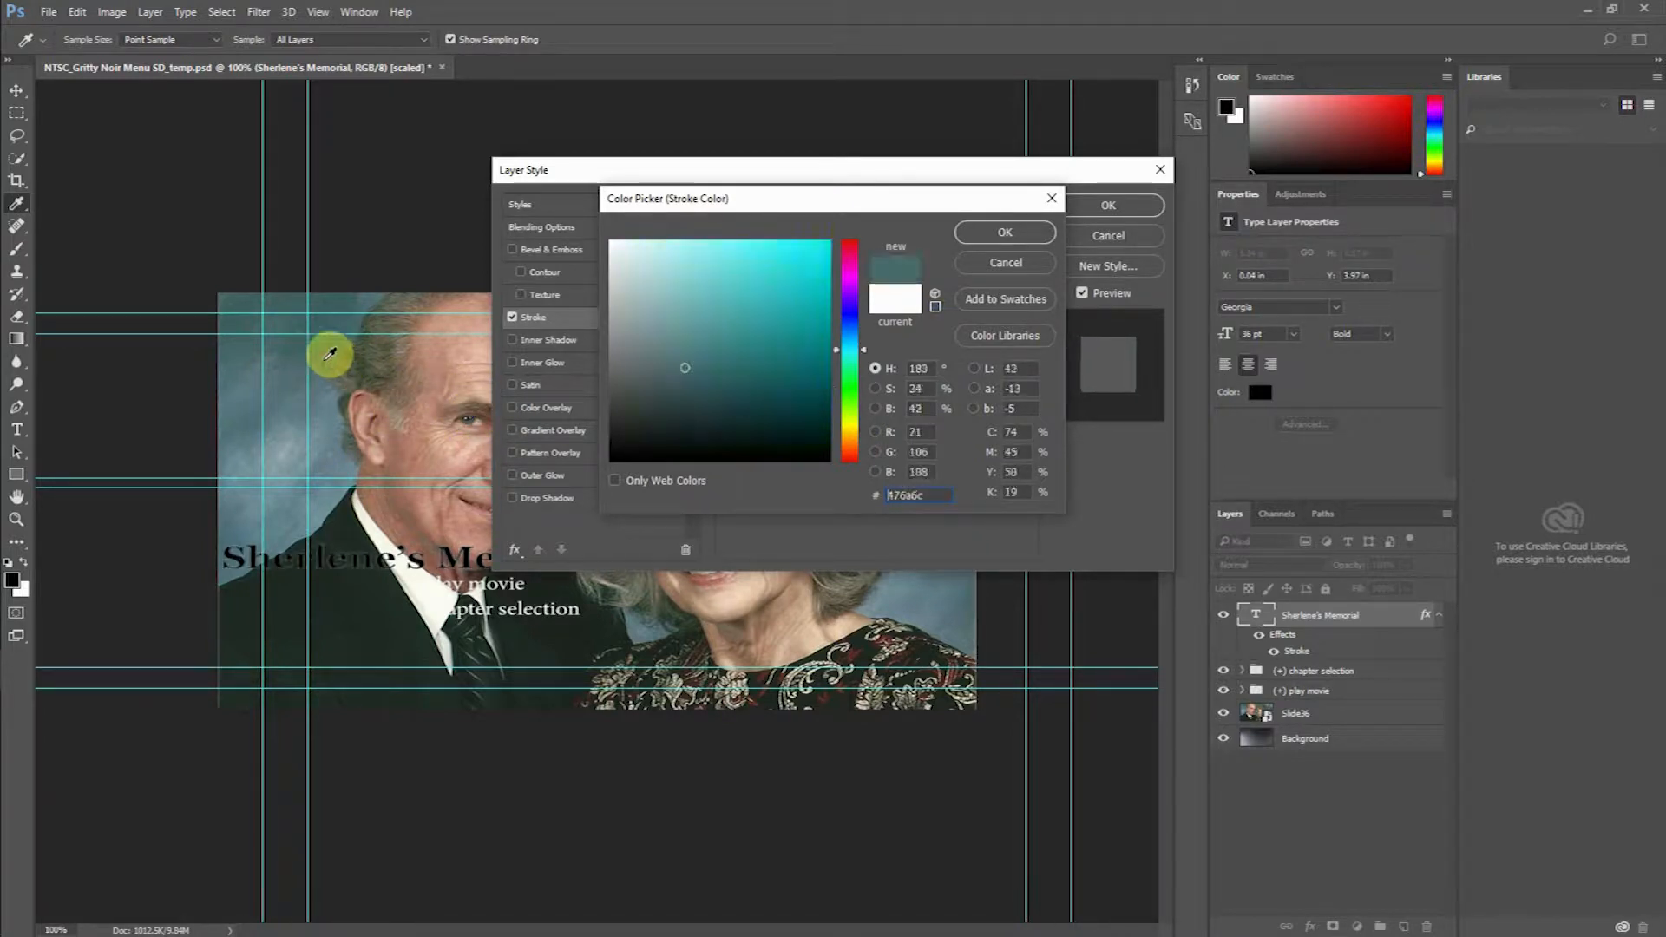
pyautogui.click(280, 450)
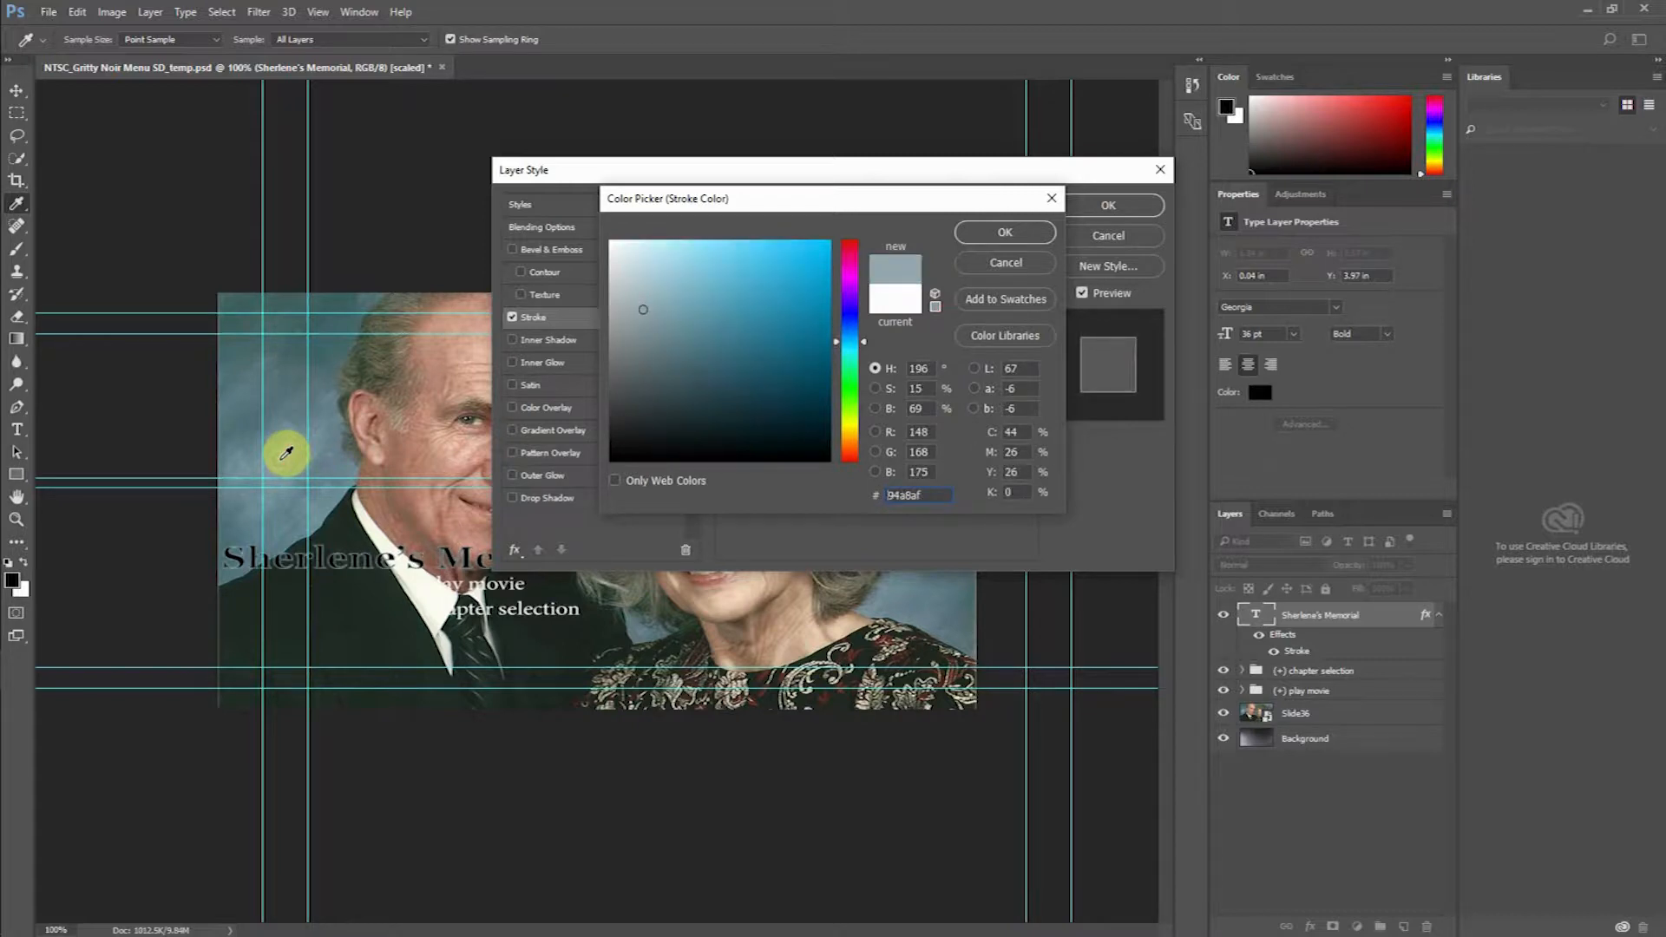
pyautogui.click(485, 659)
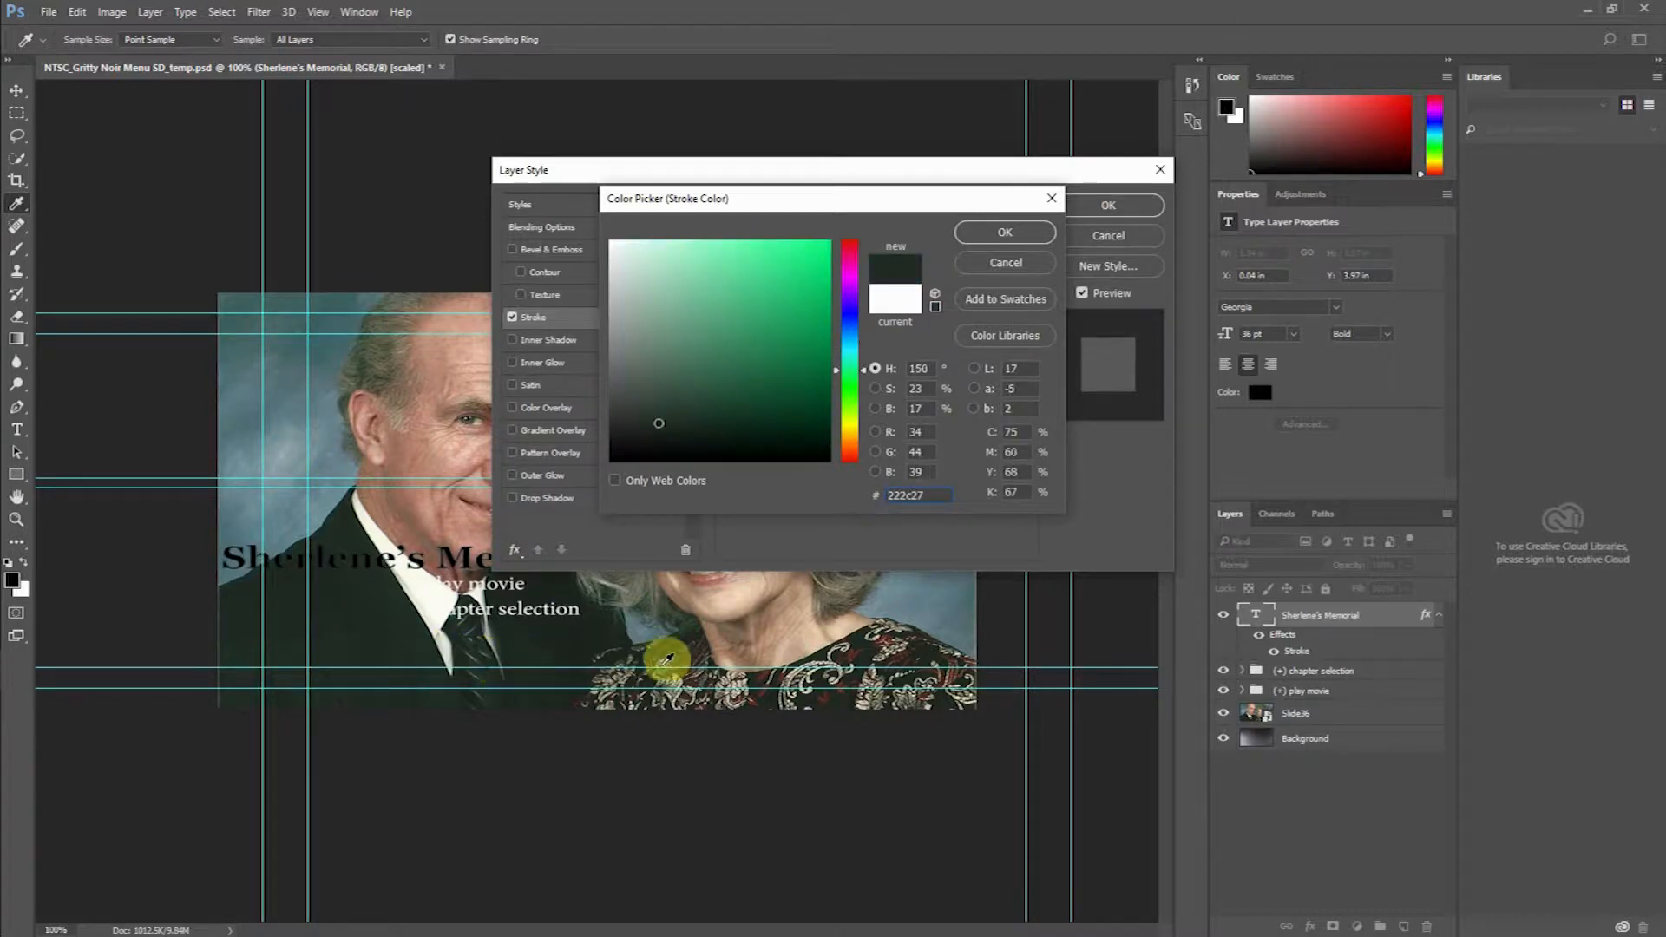
pyautogui.click(777, 647)
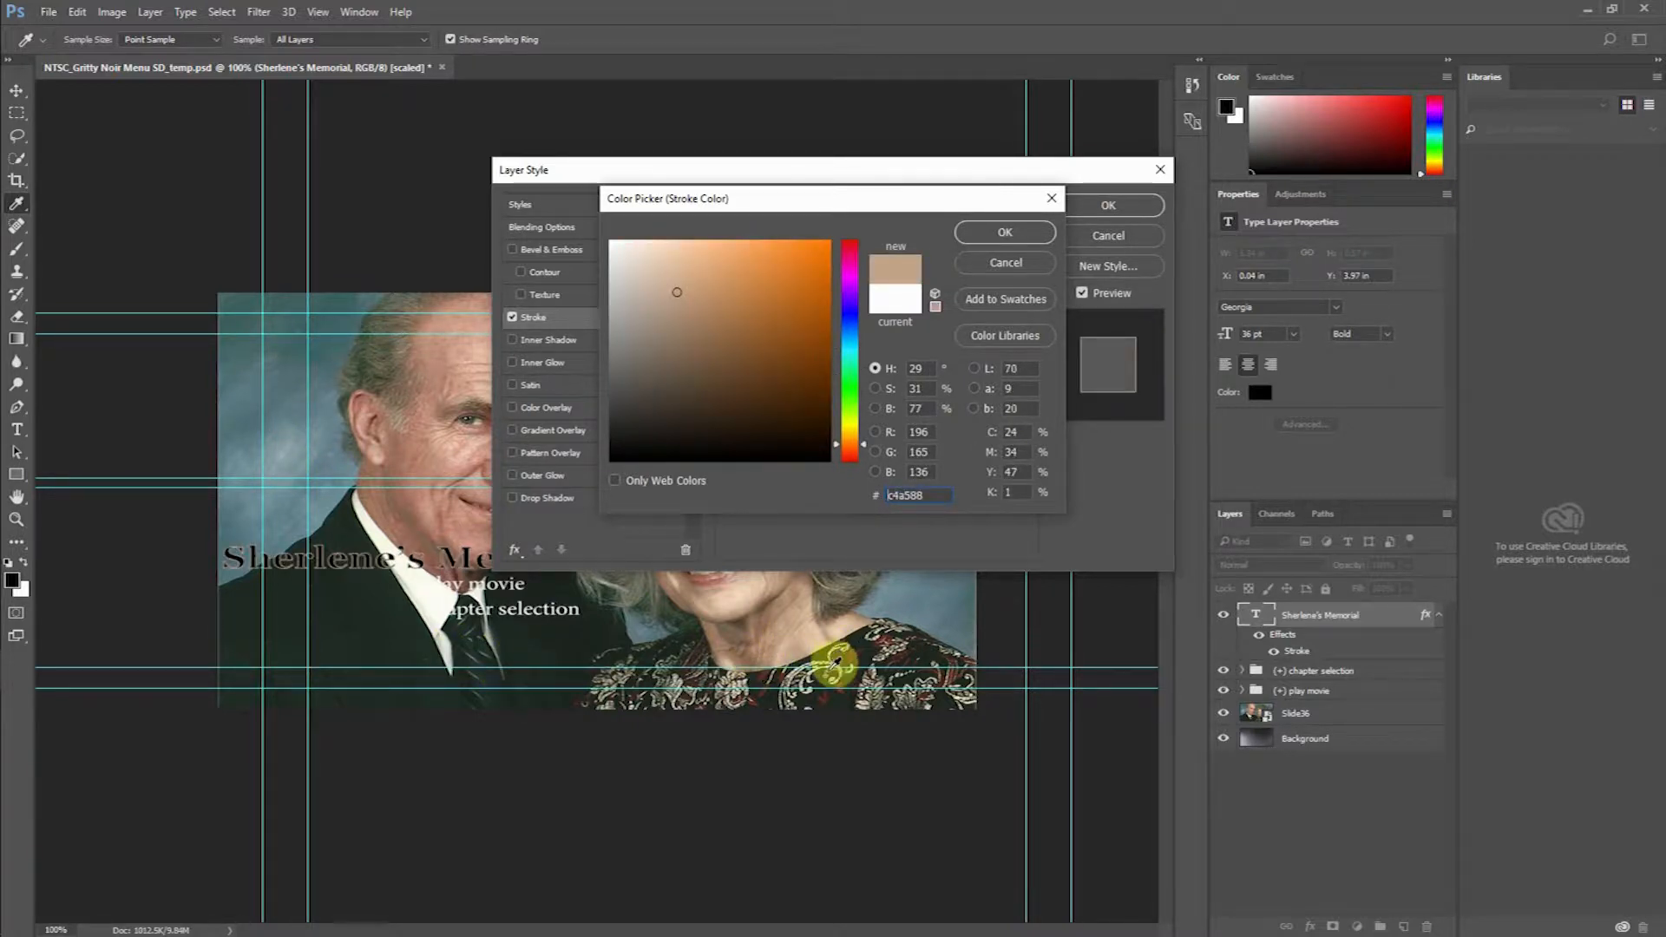
pyautogui.click(767, 689)
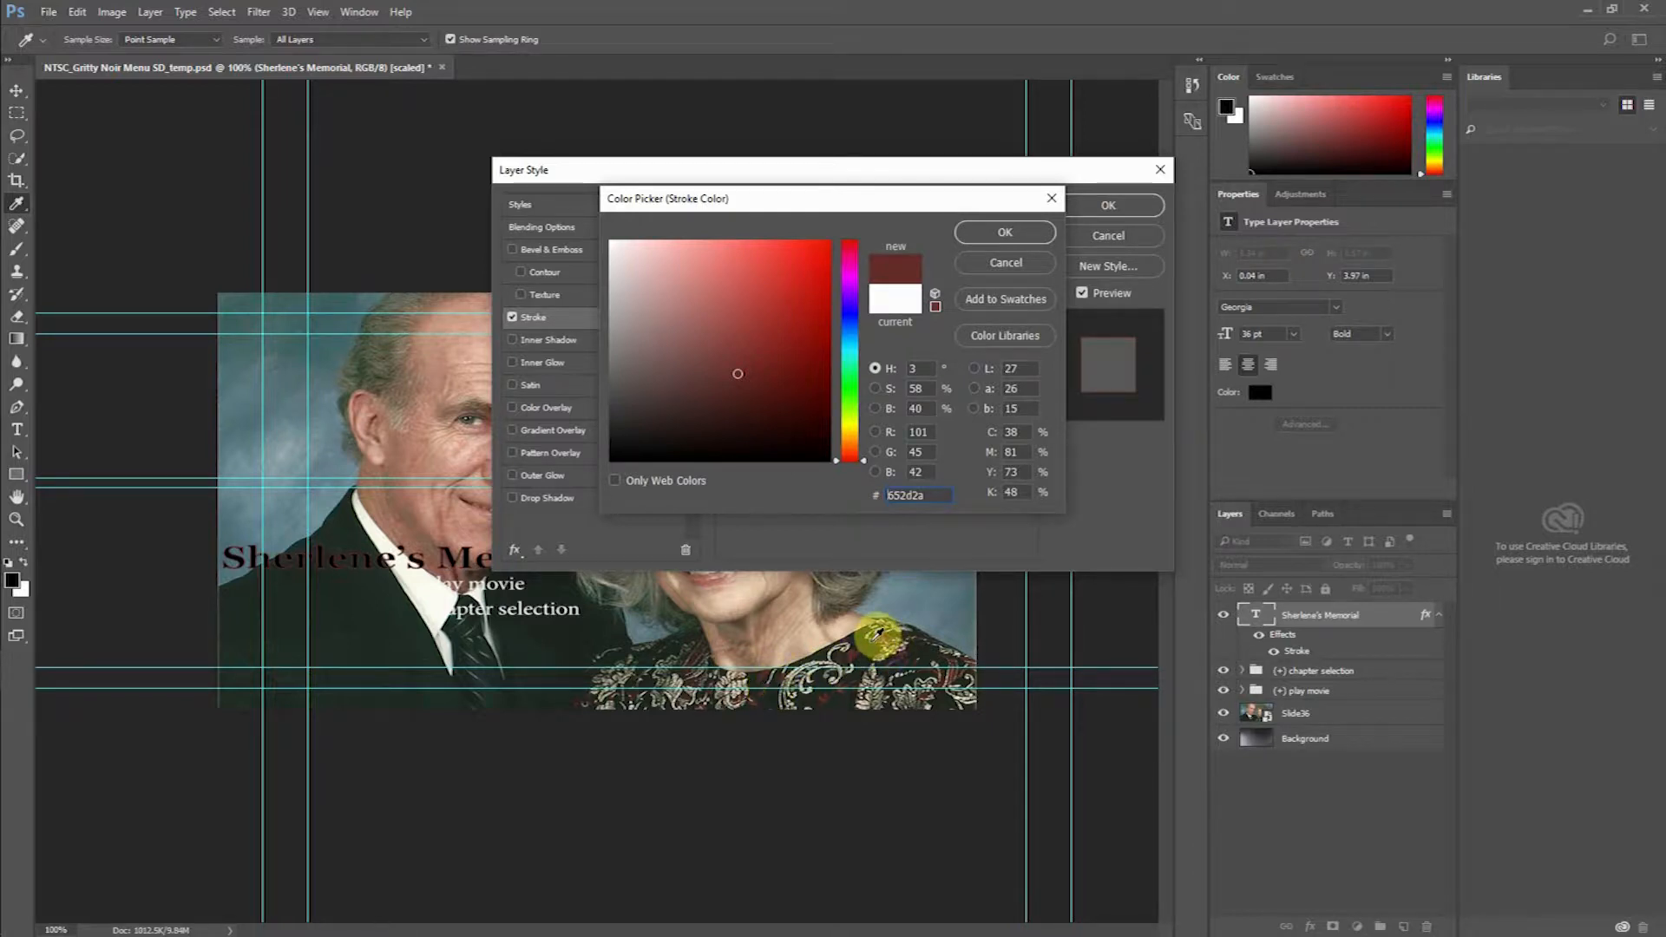
pyautogui.click(876, 634)
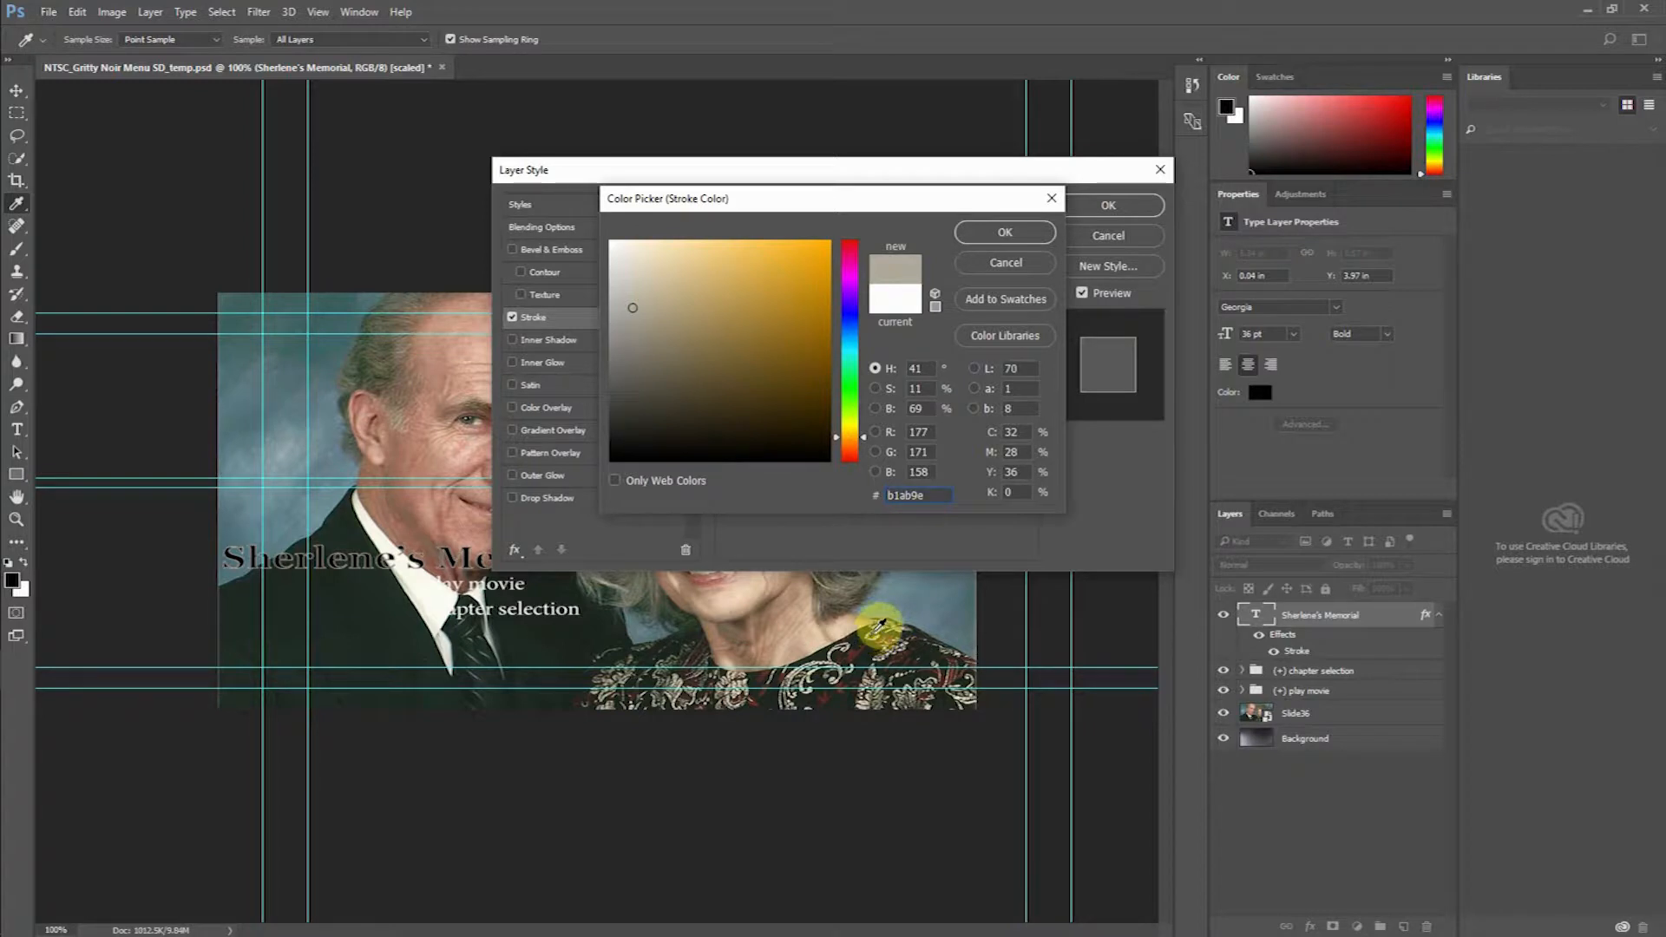
pyautogui.click(1022, 233)
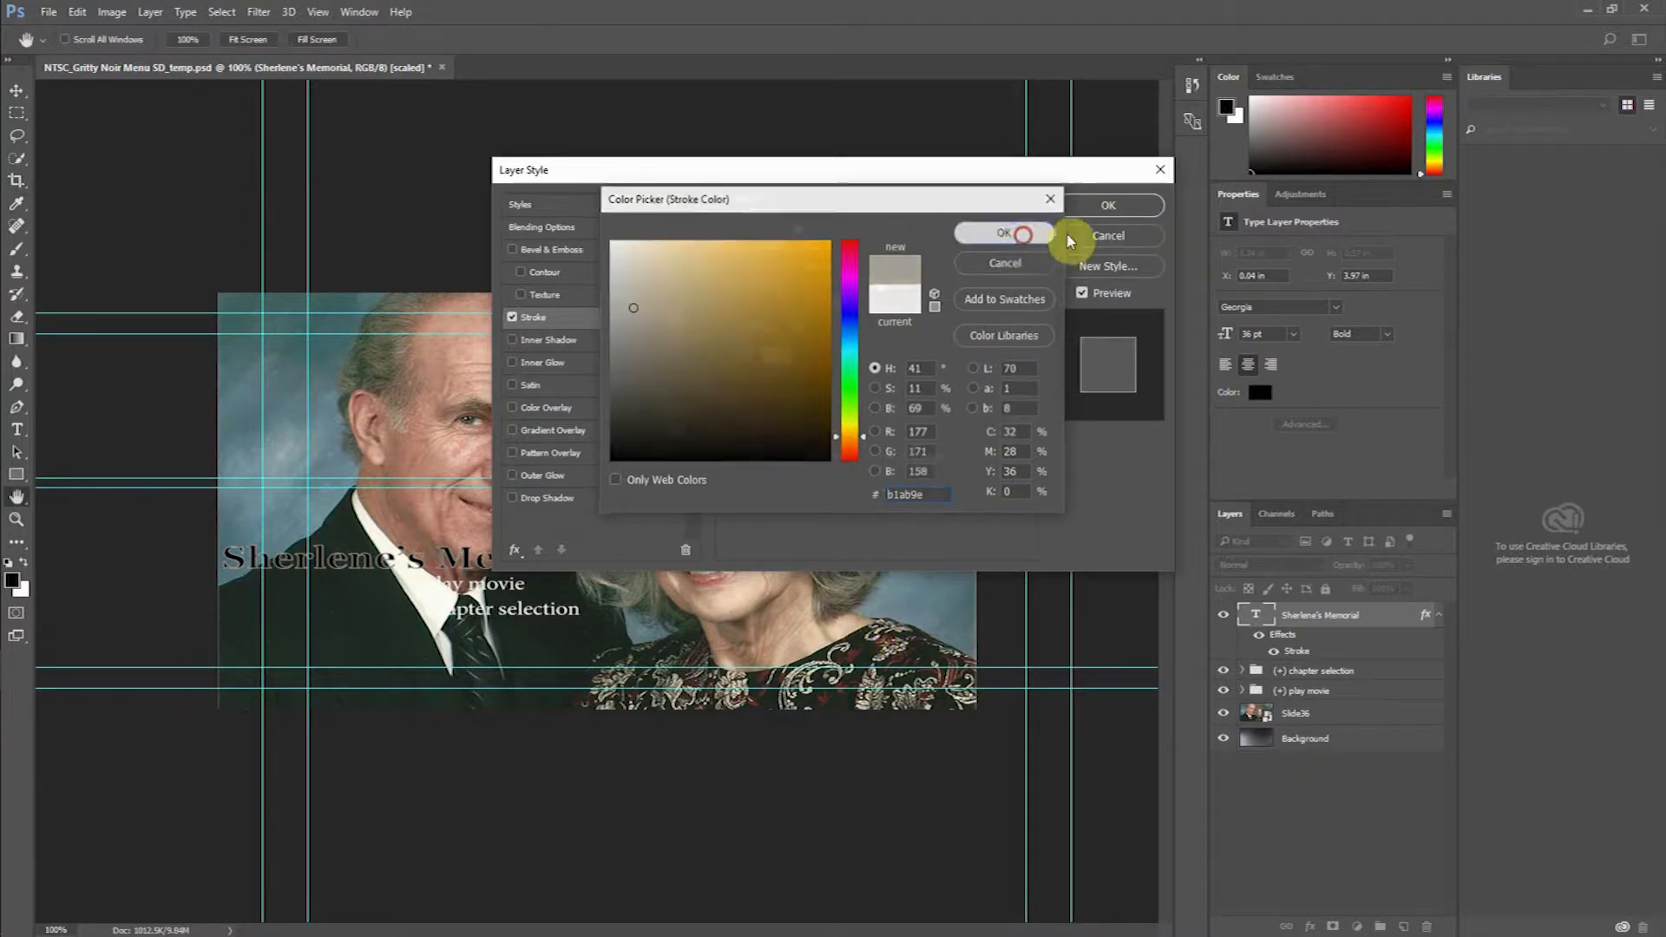
pyautogui.click(1108, 206)
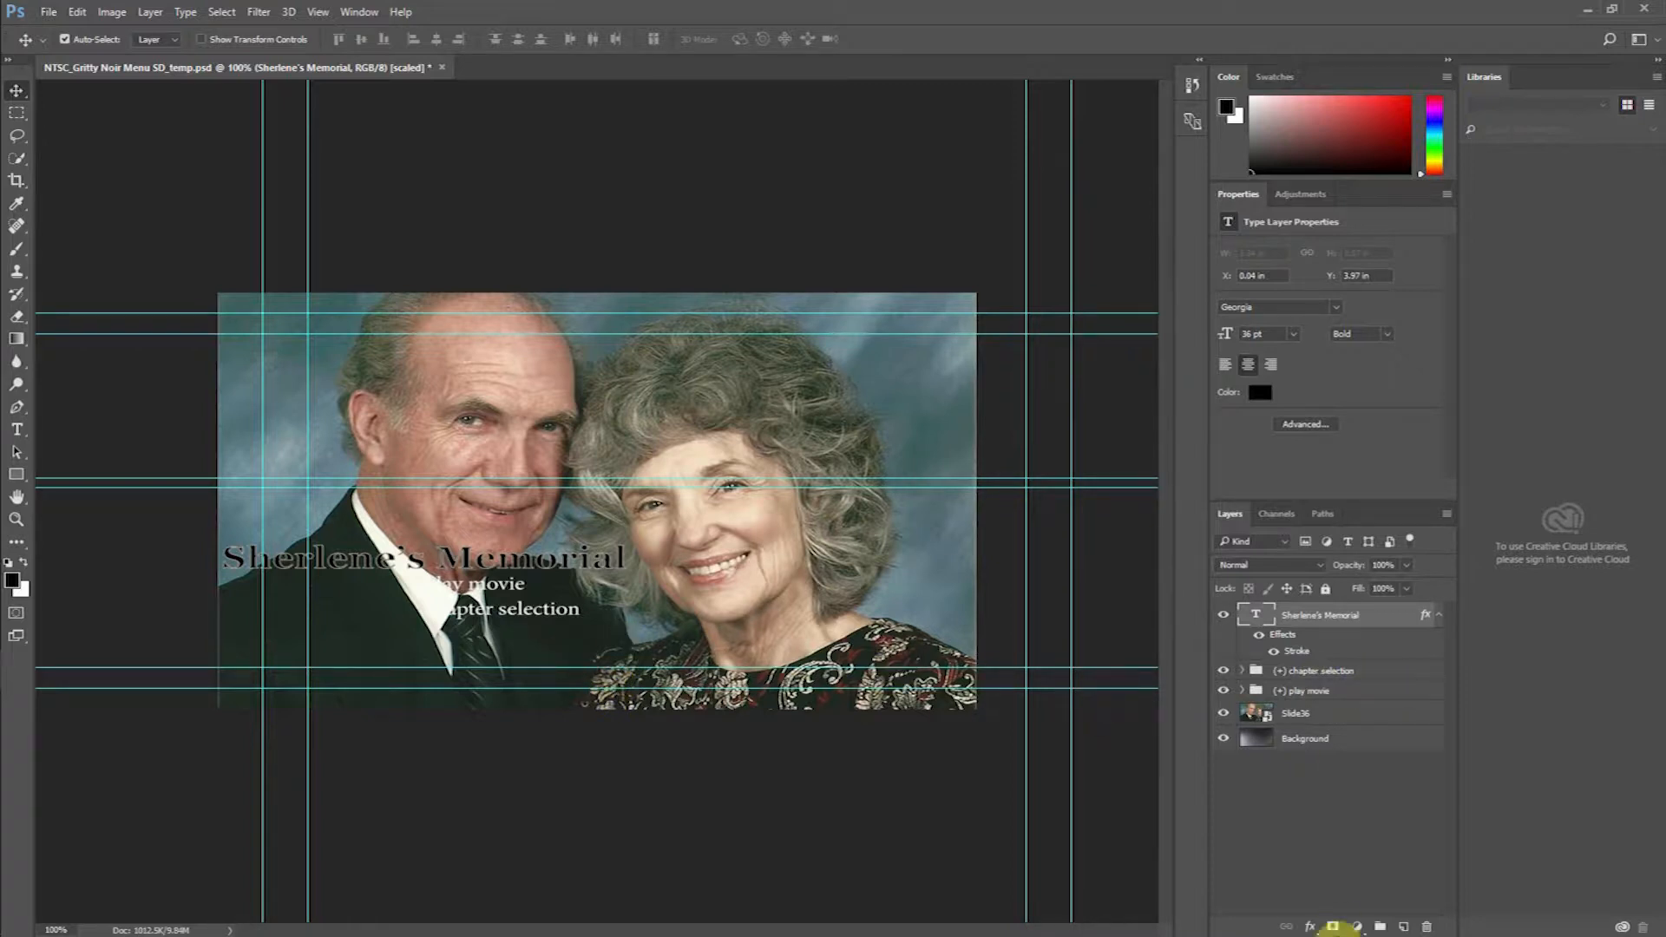
# Step: Add a Drop Shadow effect with its default settings to the memorial title layer
pyautogui.click(1308, 926)
pyautogui.click(1340, 712)
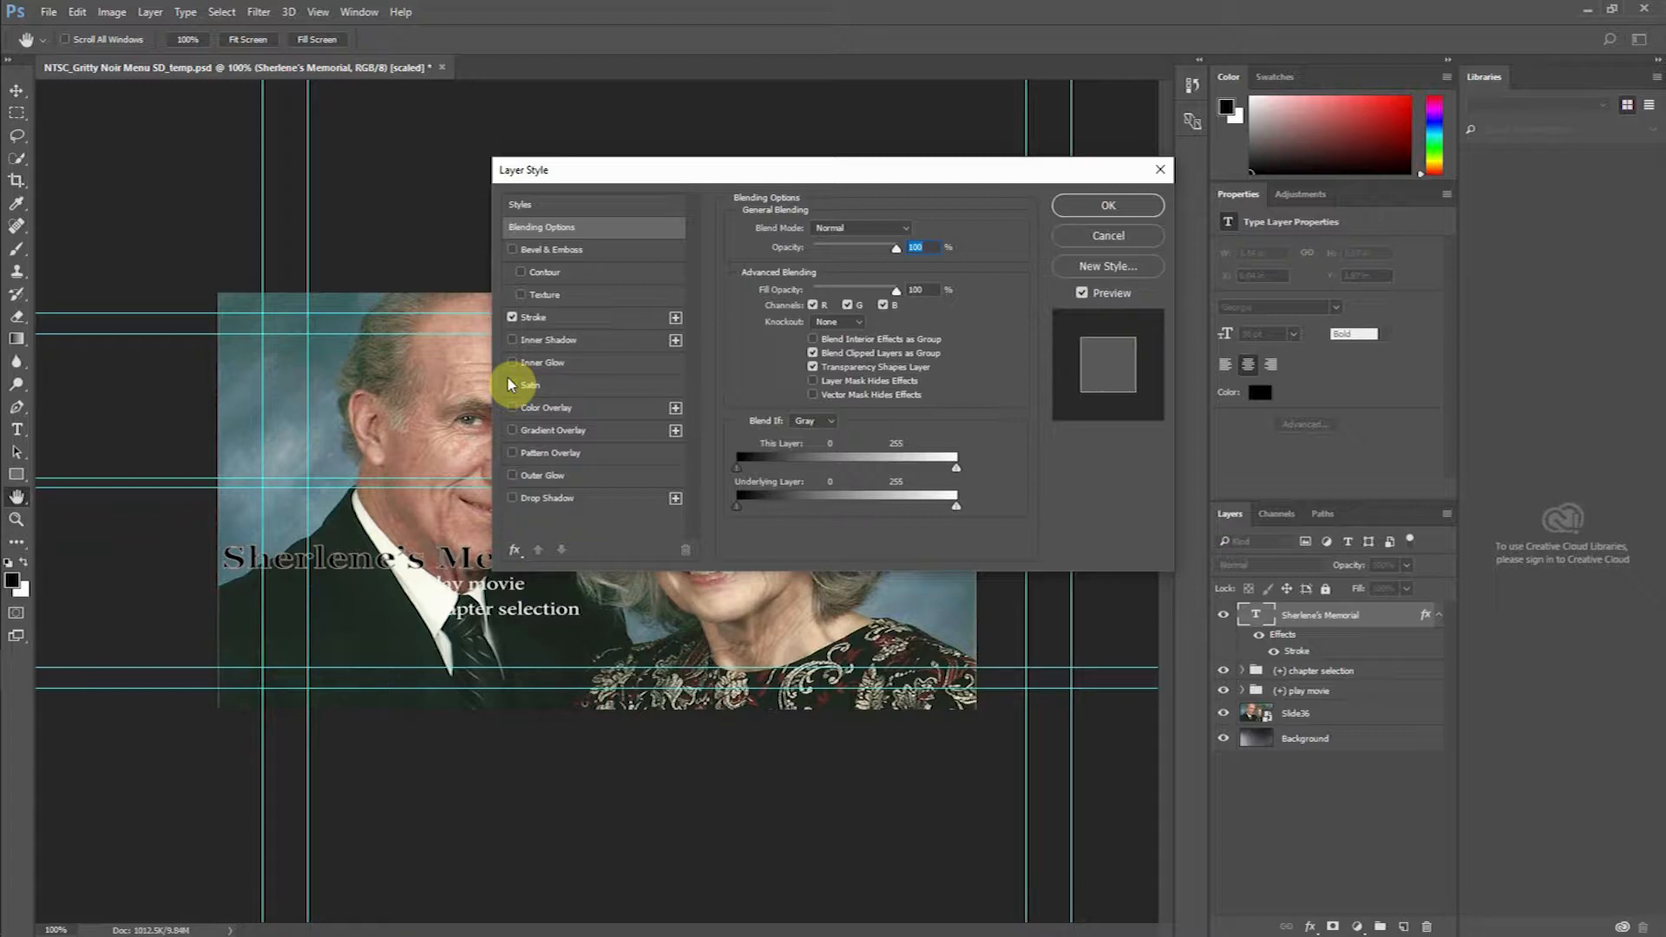
pyautogui.click(513, 498)
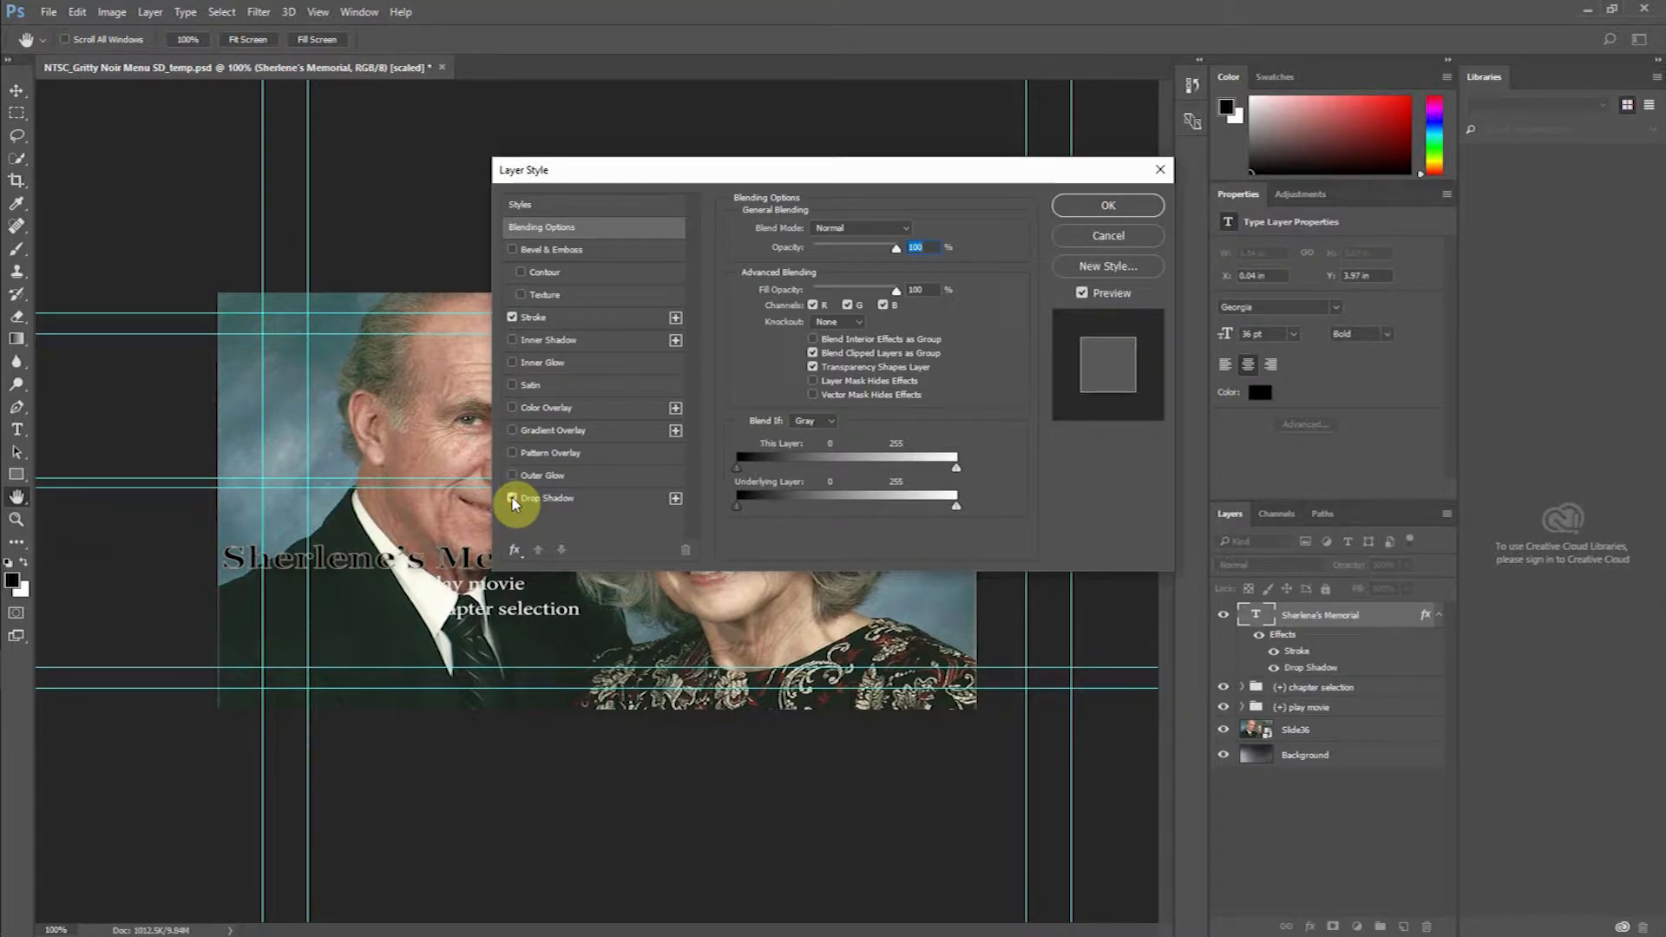
pyautogui.click(513, 498)
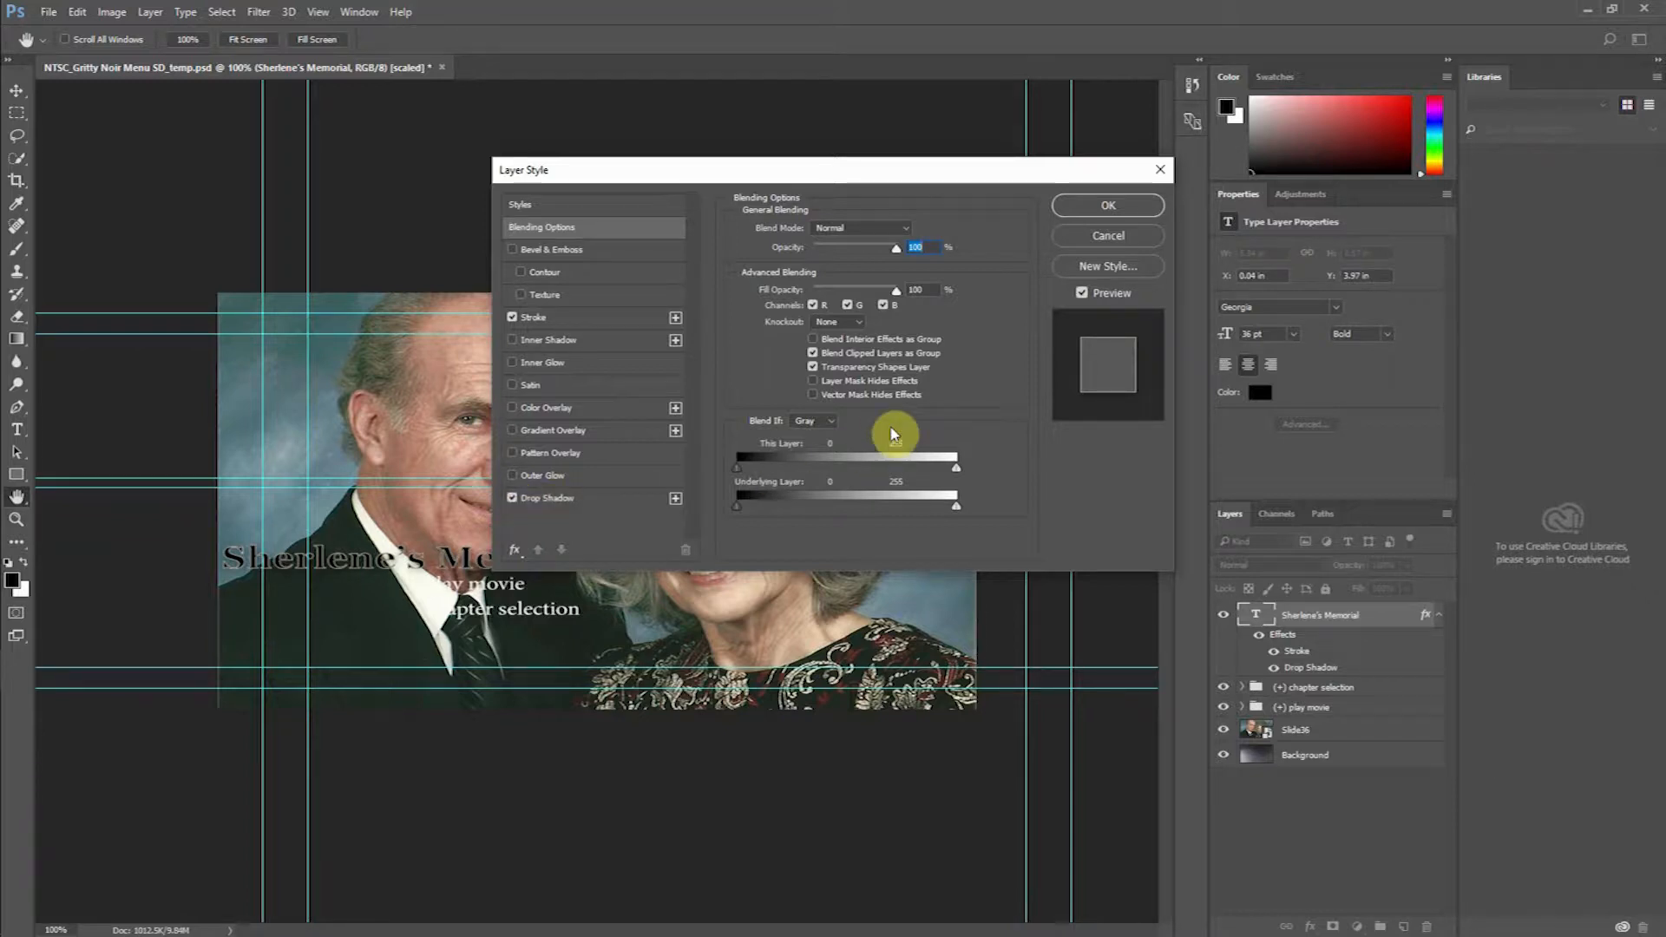
pyautogui.click(1098, 209)
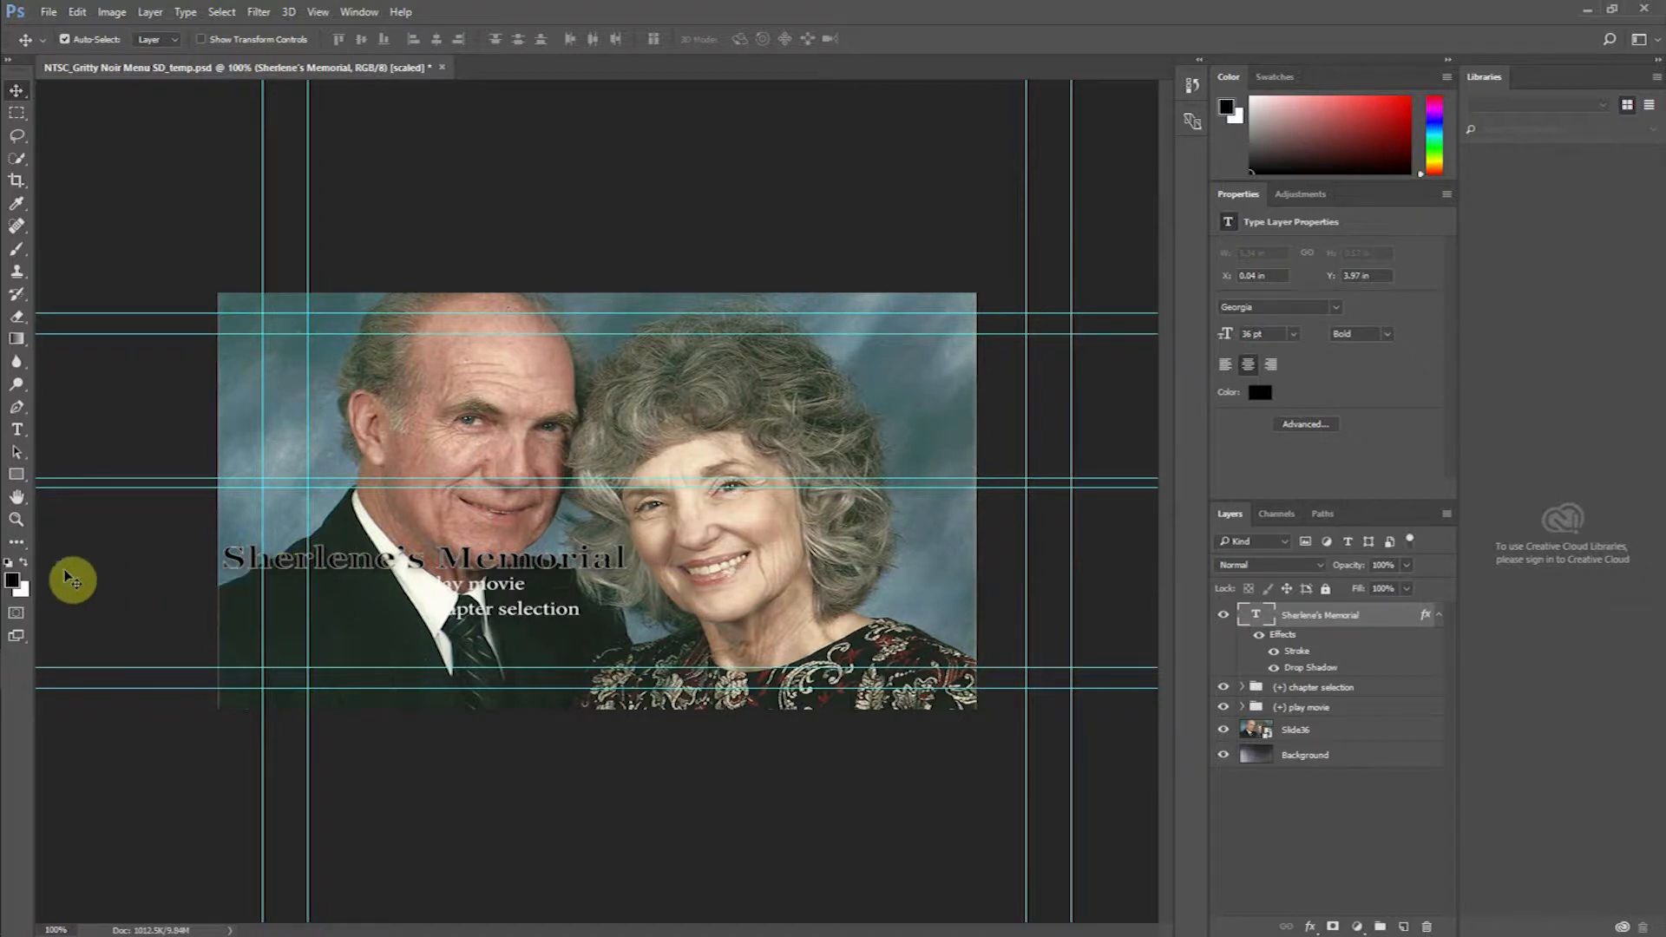
# Step: Recolour the memorial title's text to the off-white #fcfbf5 sampled from the man's shirt in the photo
pyautogui.click(16, 432)
pyautogui.click(252, 552)
pyautogui.hotkey('ctrl', 'a')
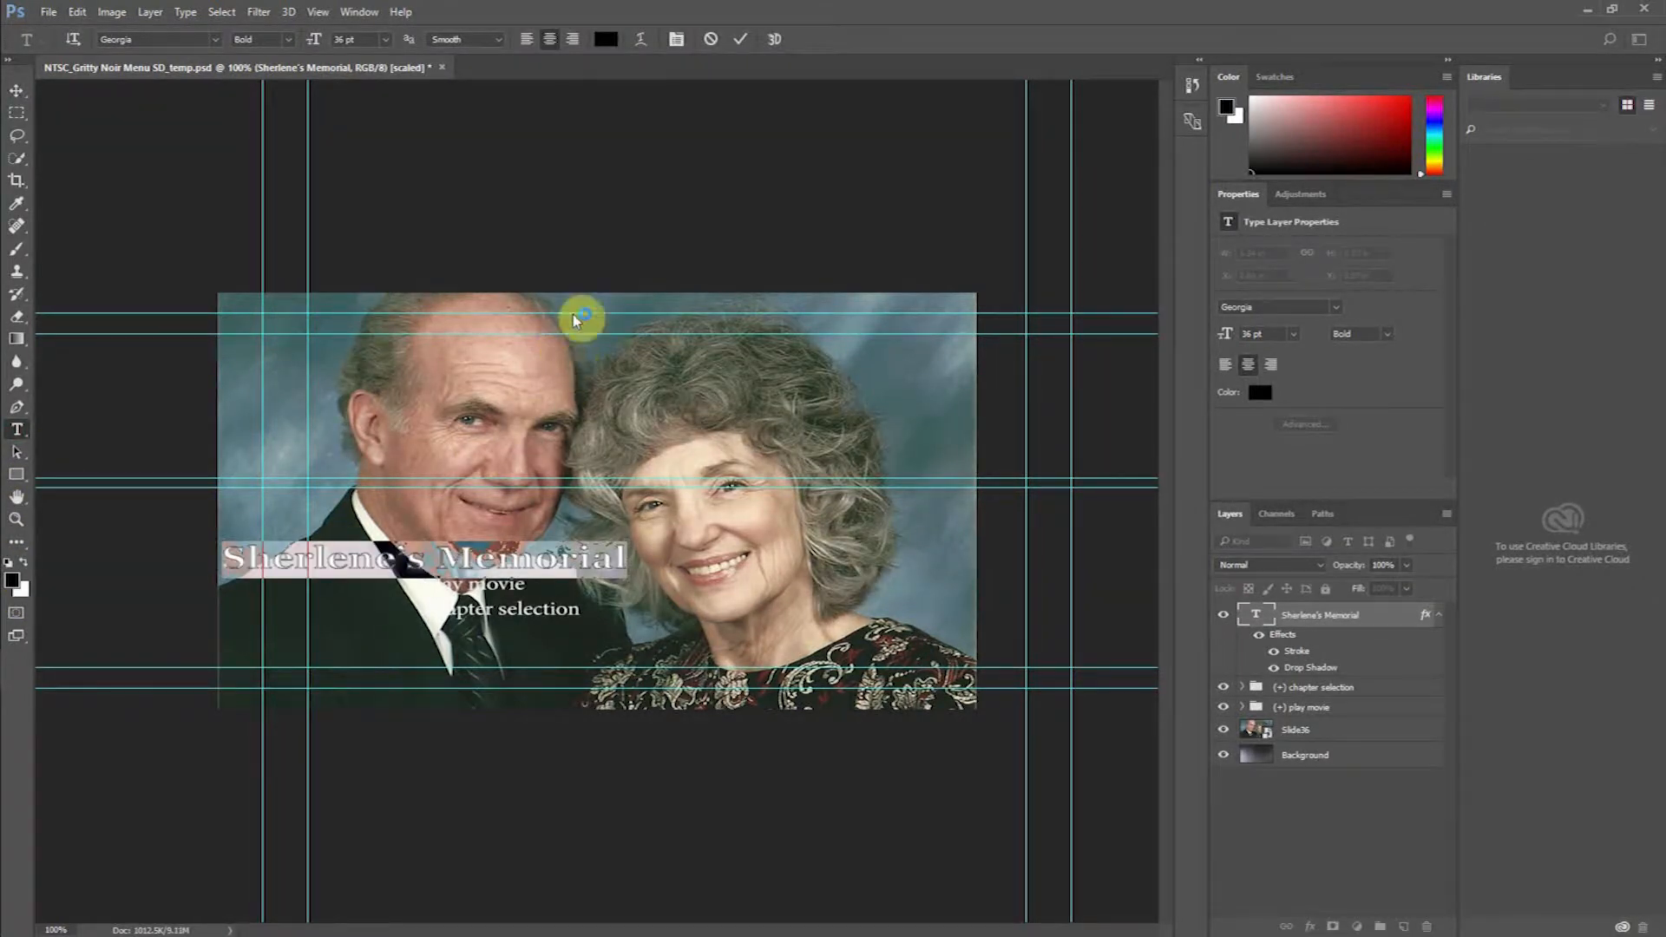
pyautogui.click(605, 39)
pyautogui.click(432, 593)
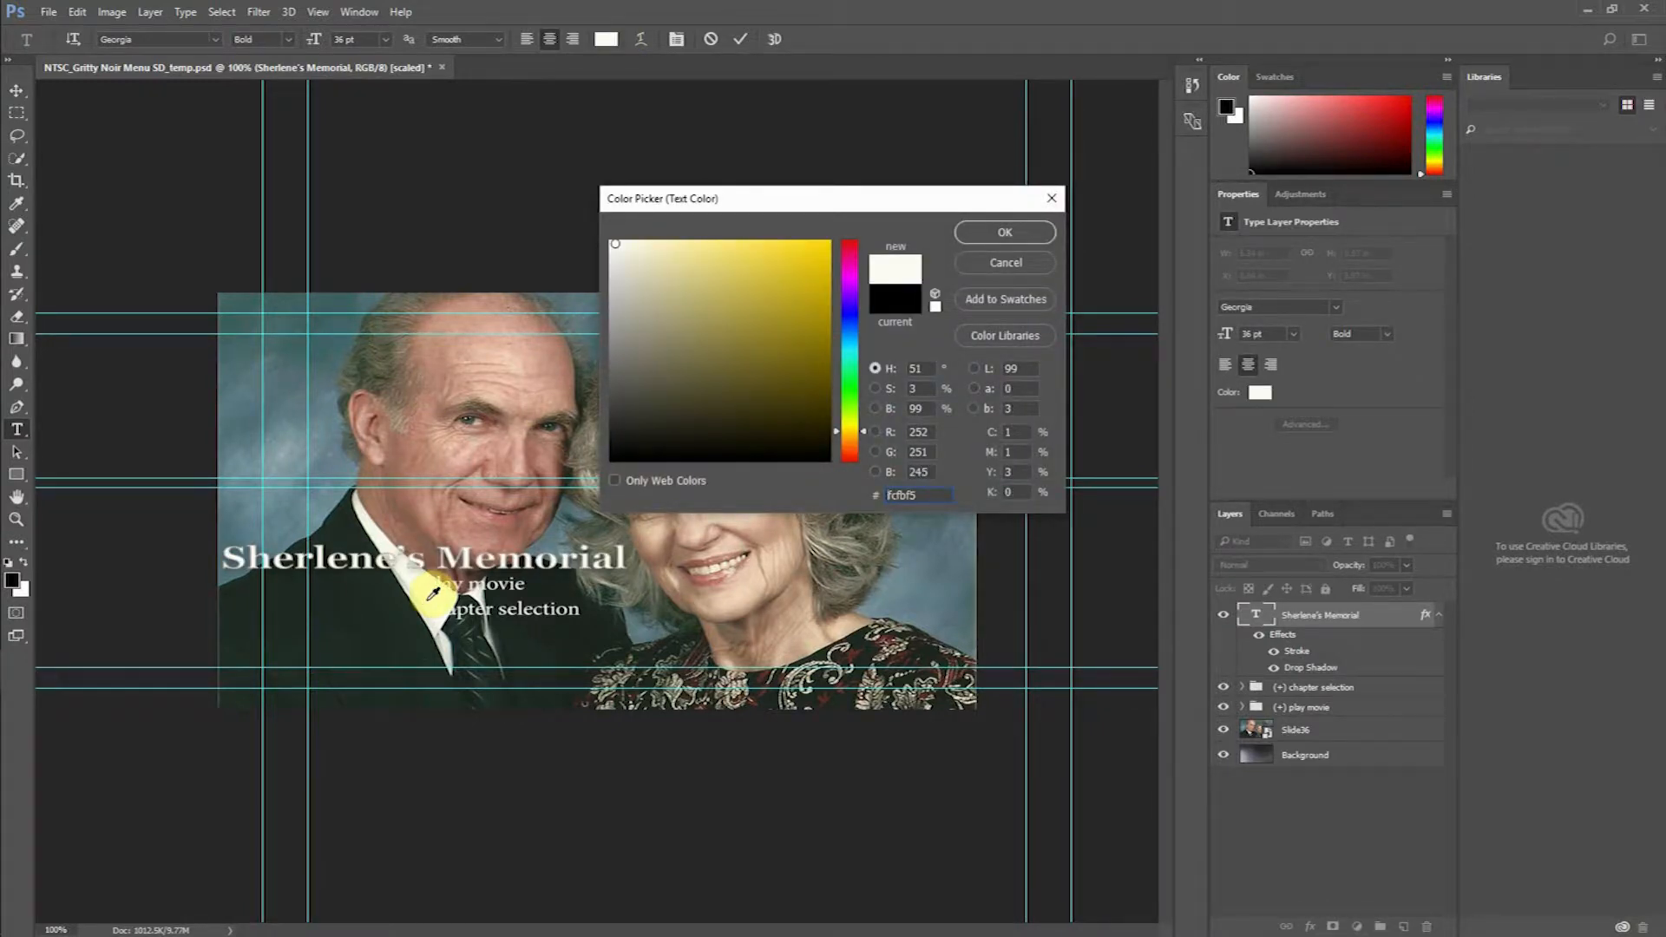
pyautogui.click(1003, 232)
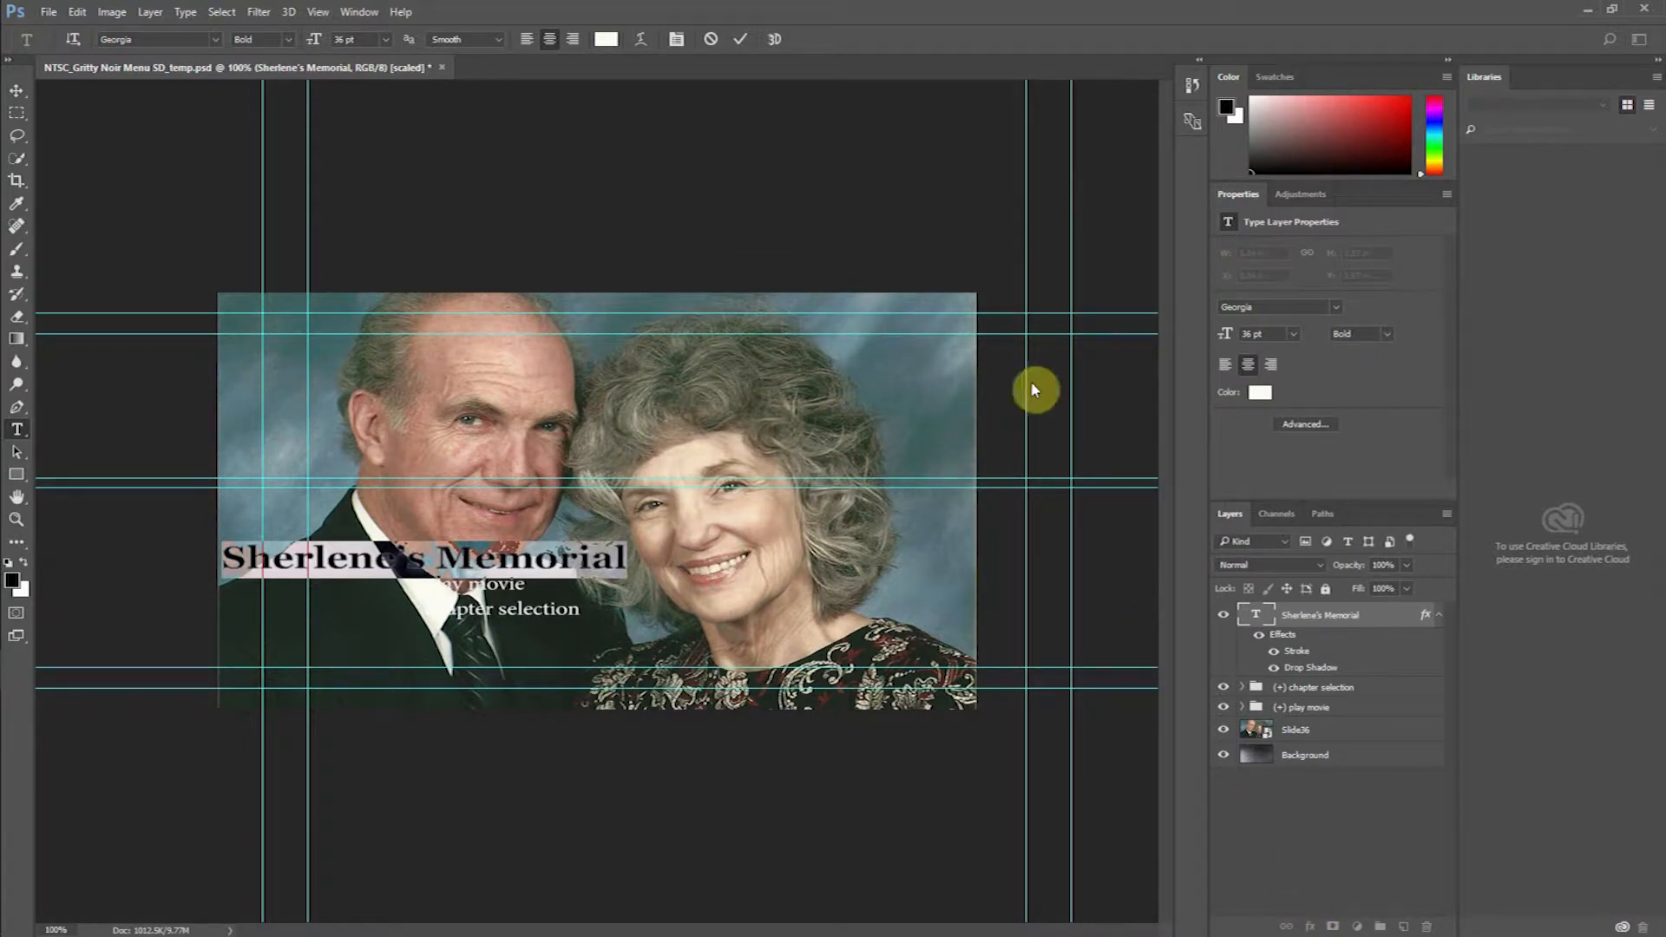
pyautogui.click(740, 39)
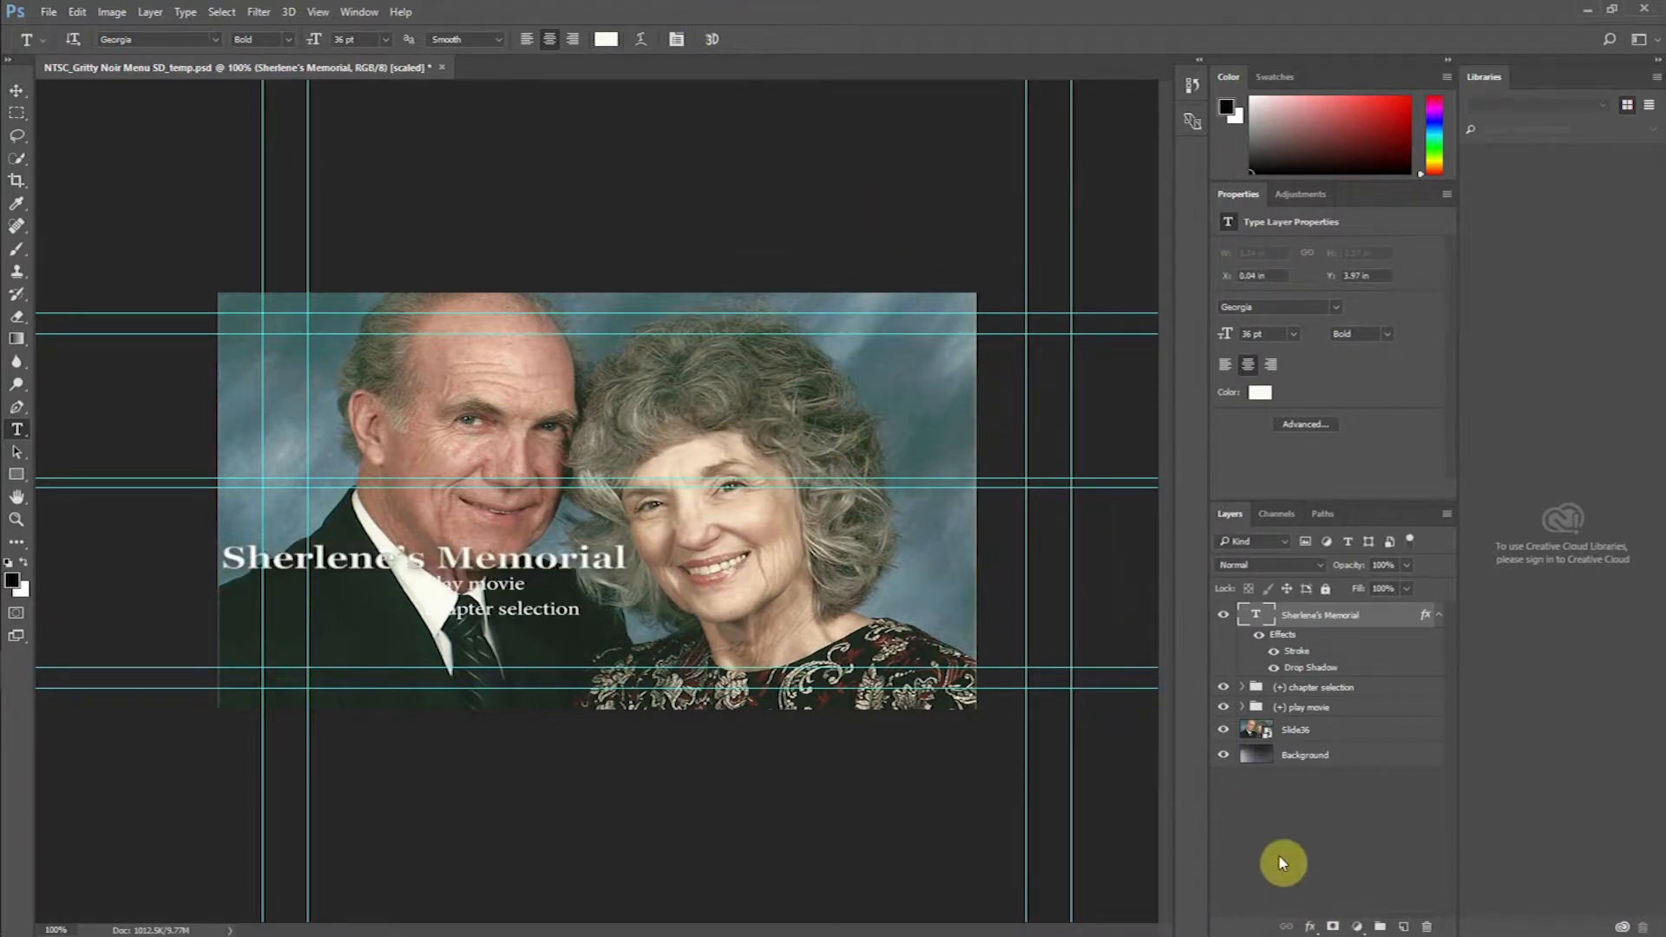
# Step: Try black as the memorial title's Stroke colour, and settle on a light beige-grey
pyautogui.click(1310, 927)
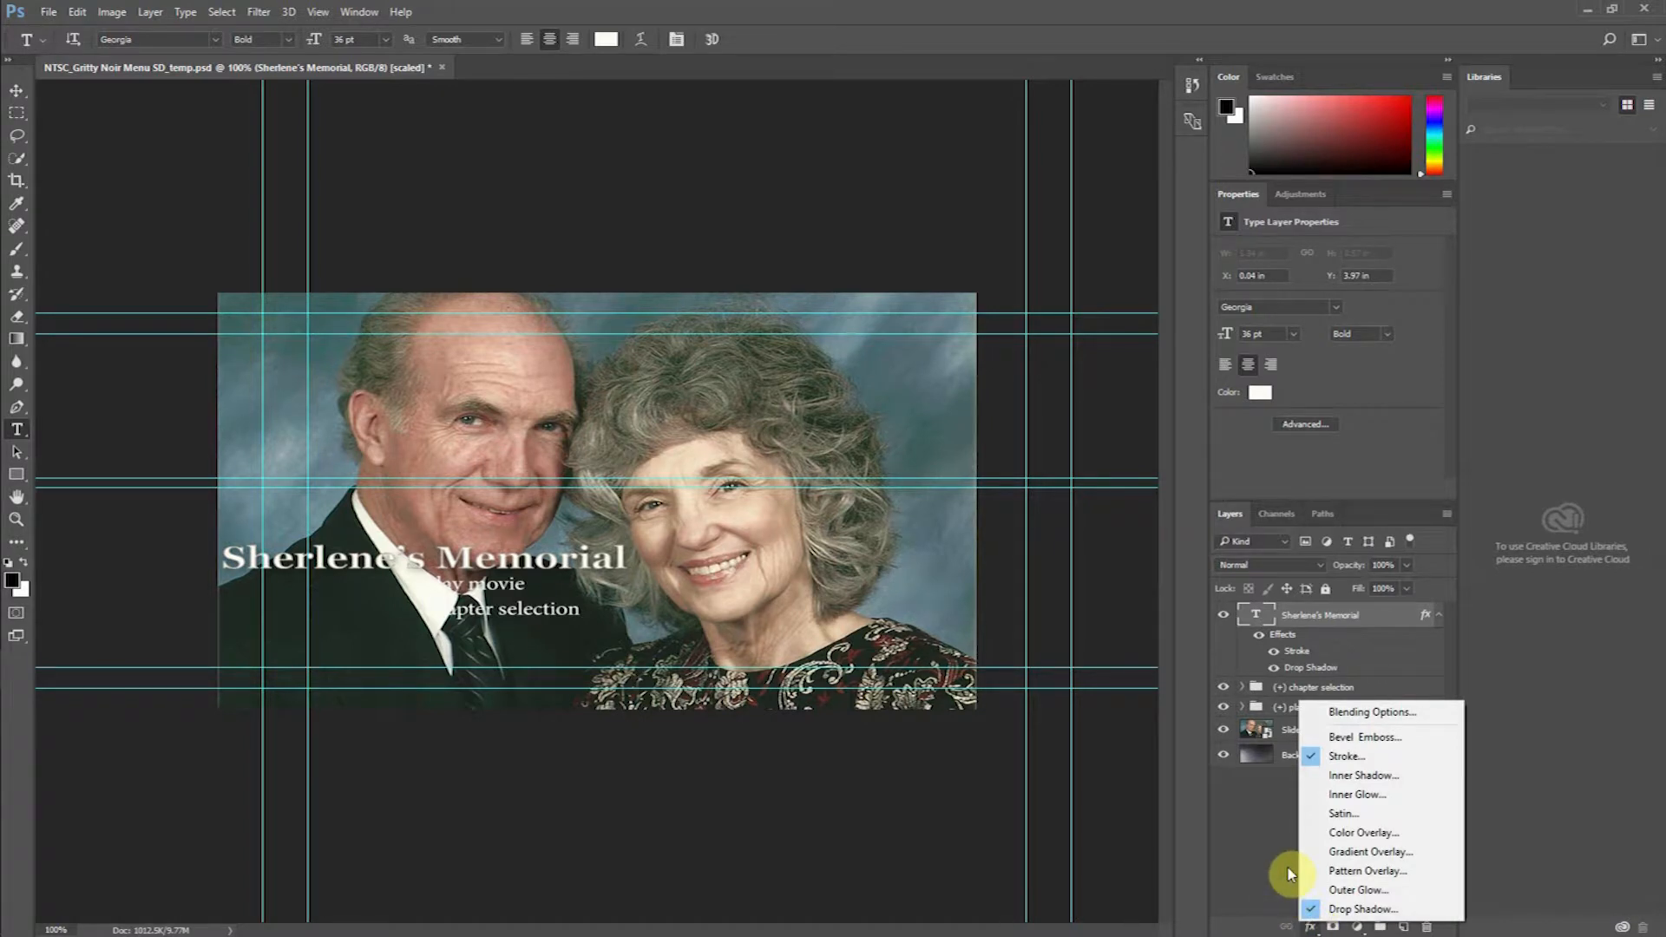
pyautogui.click(1346, 755)
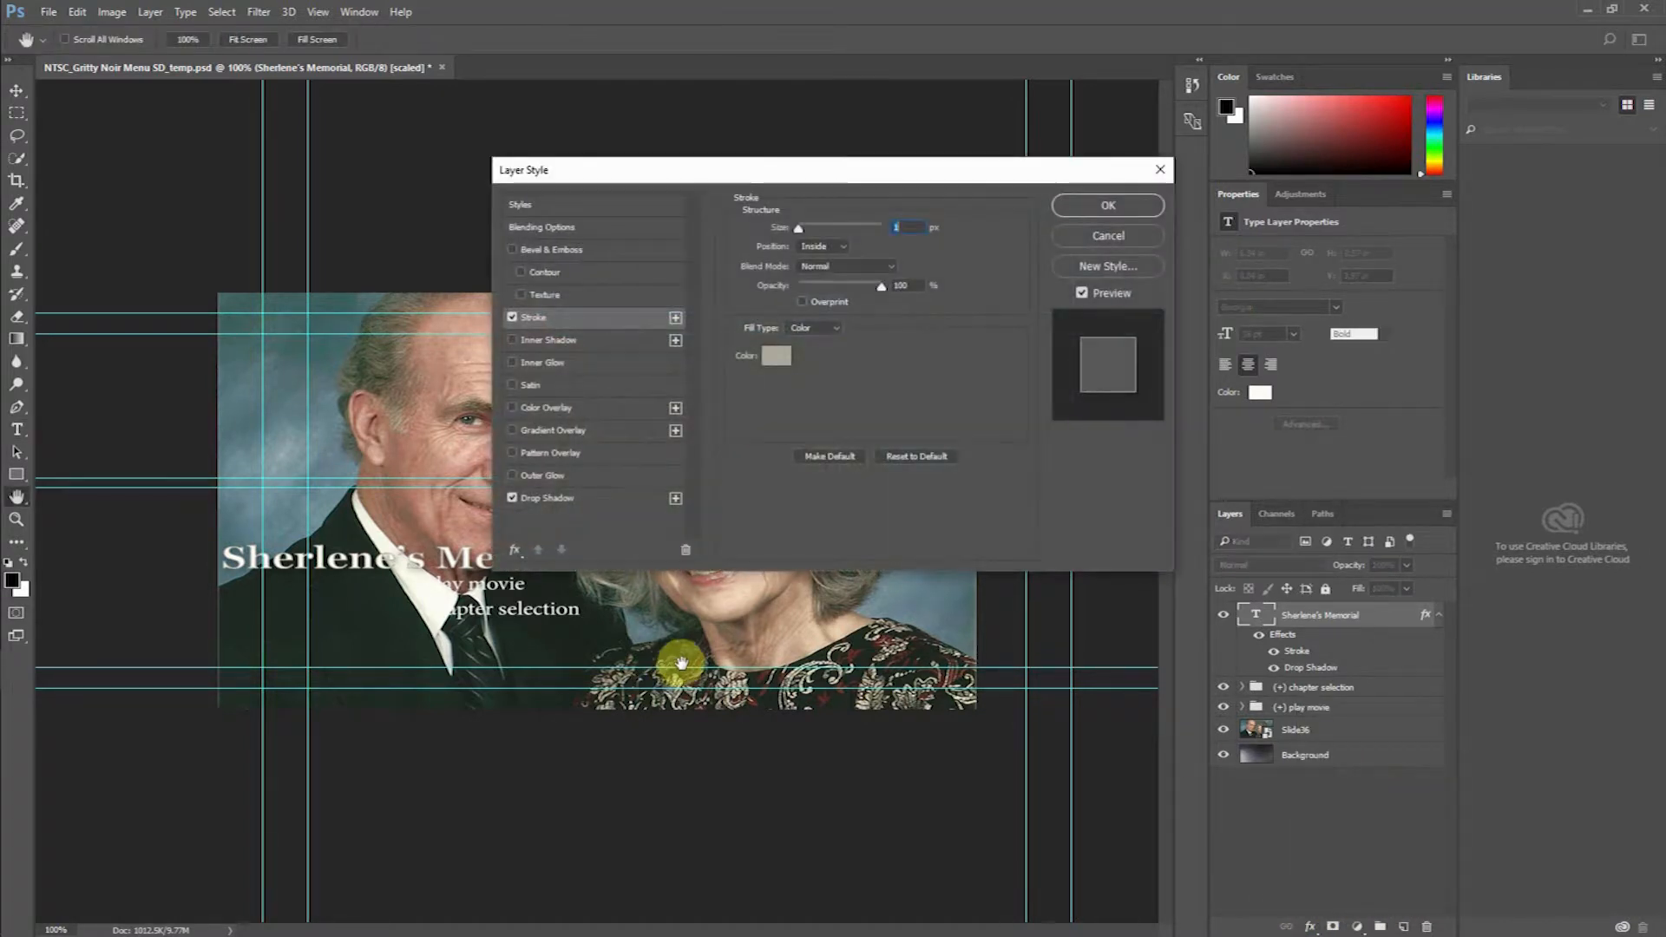
pyautogui.click(777, 357)
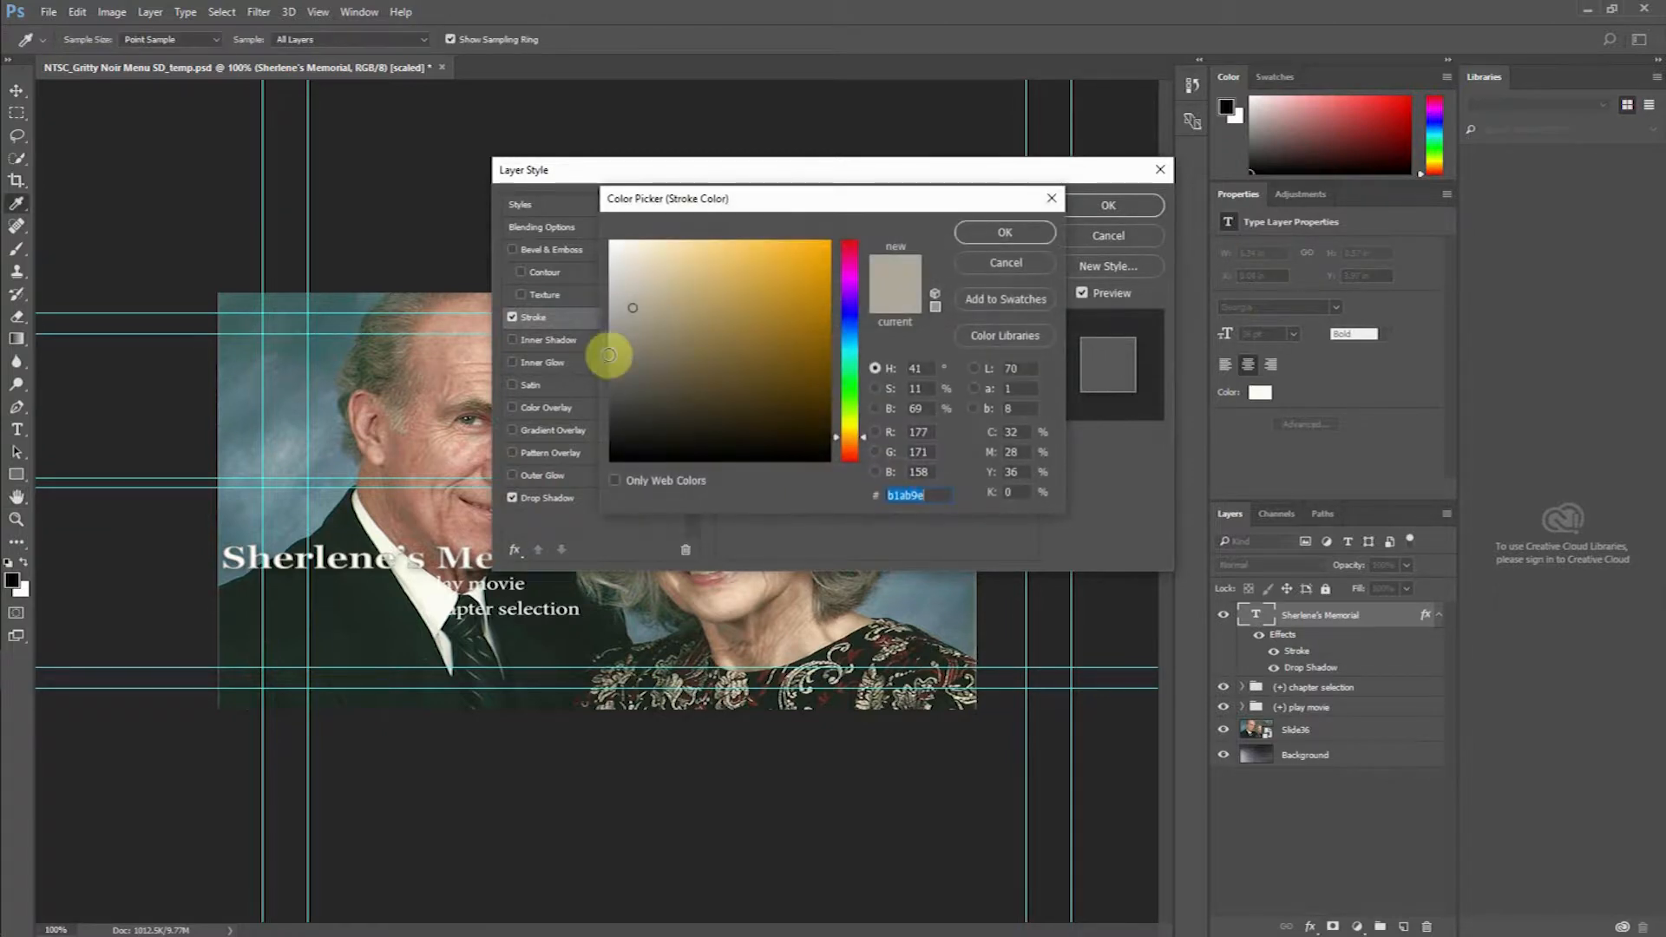
pyautogui.moveTo(632, 297); pyautogui.dragTo(595, 494)
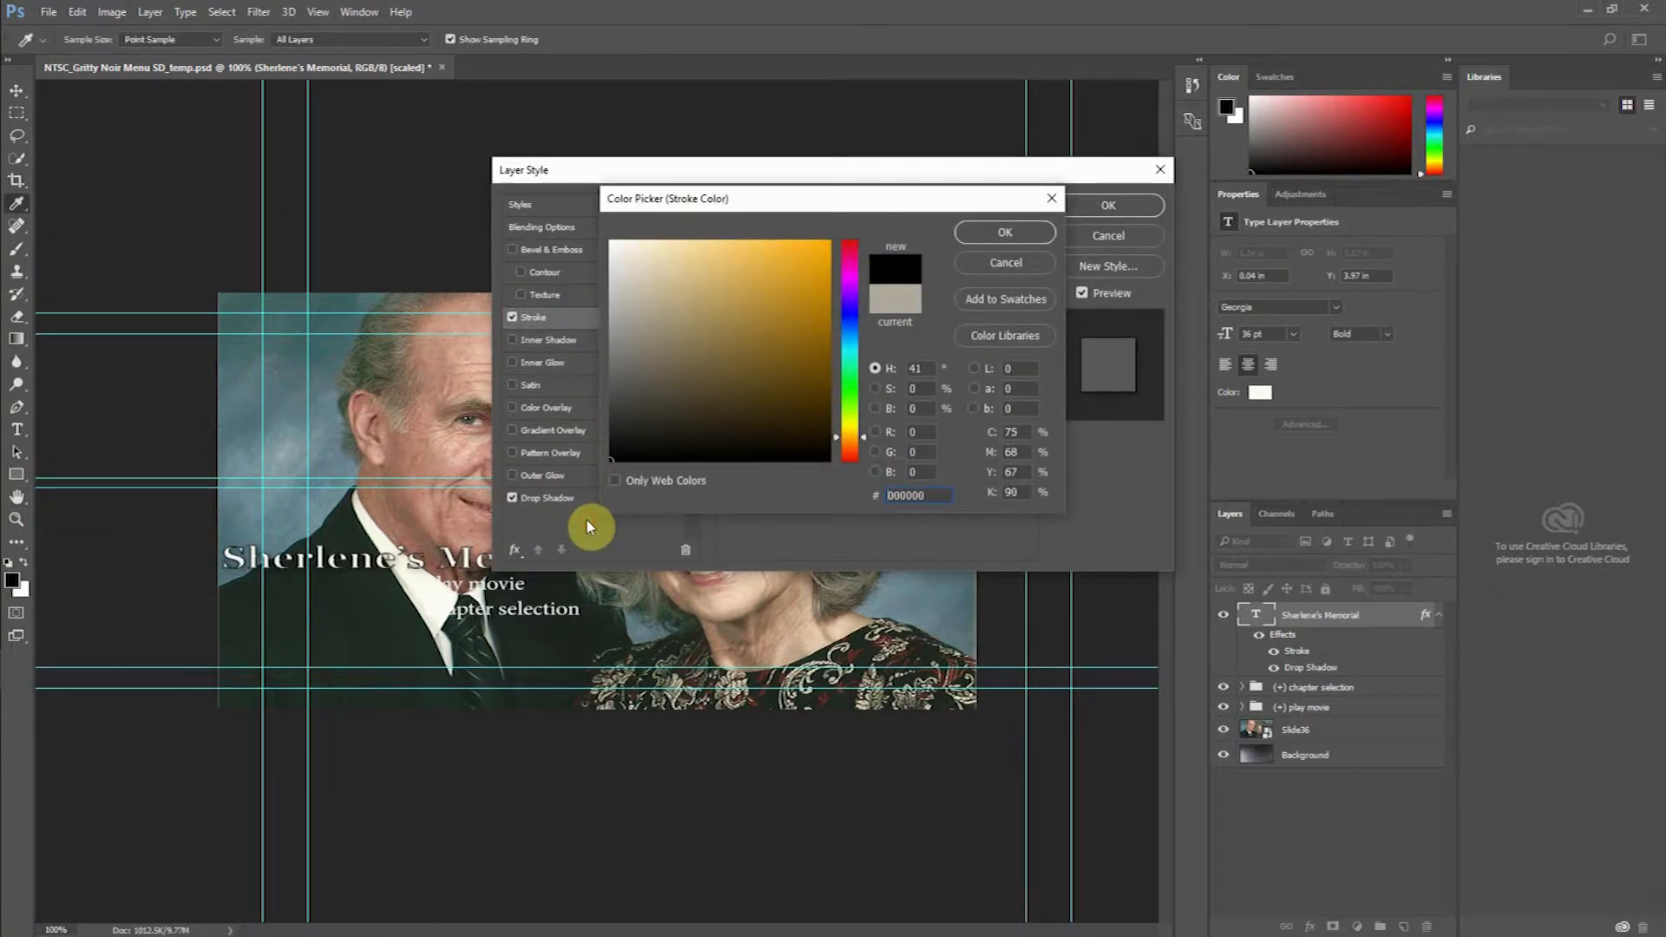
pyautogui.click(625, 316)
pyautogui.click(1003, 233)
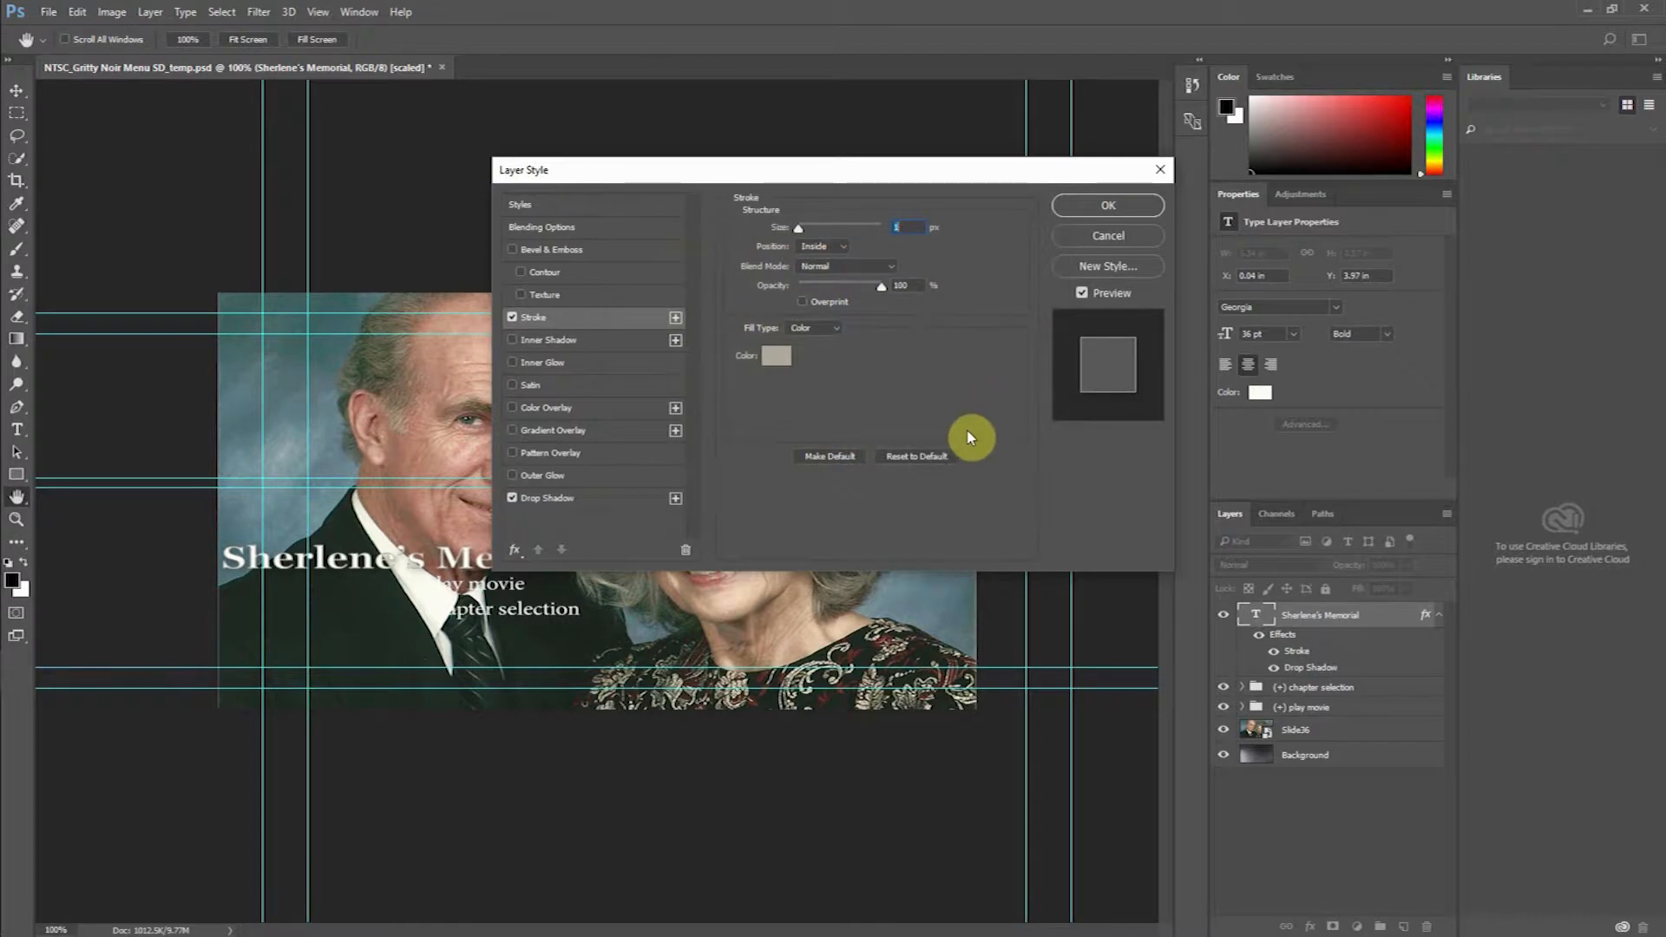
pyautogui.click(1130, 205)
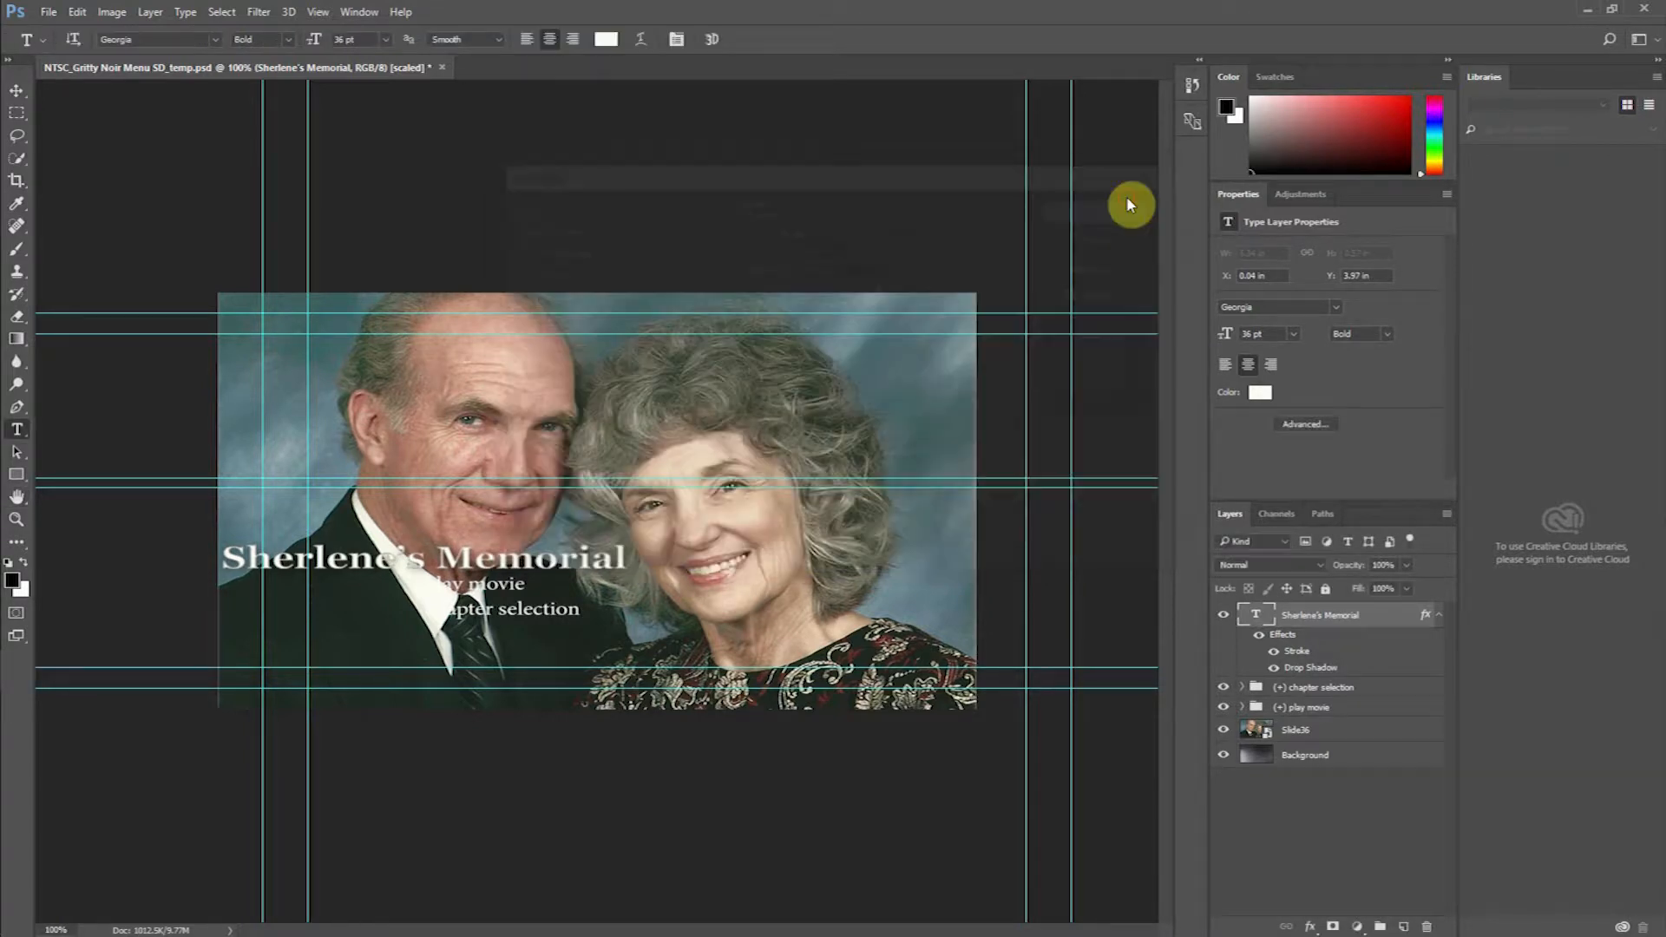
# Step: Try out other colours for the play movie text without keeping them, and change its font to Impact
pyautogui.click(486, 590)
pyautogui.hotkey('ctrl', 'a')
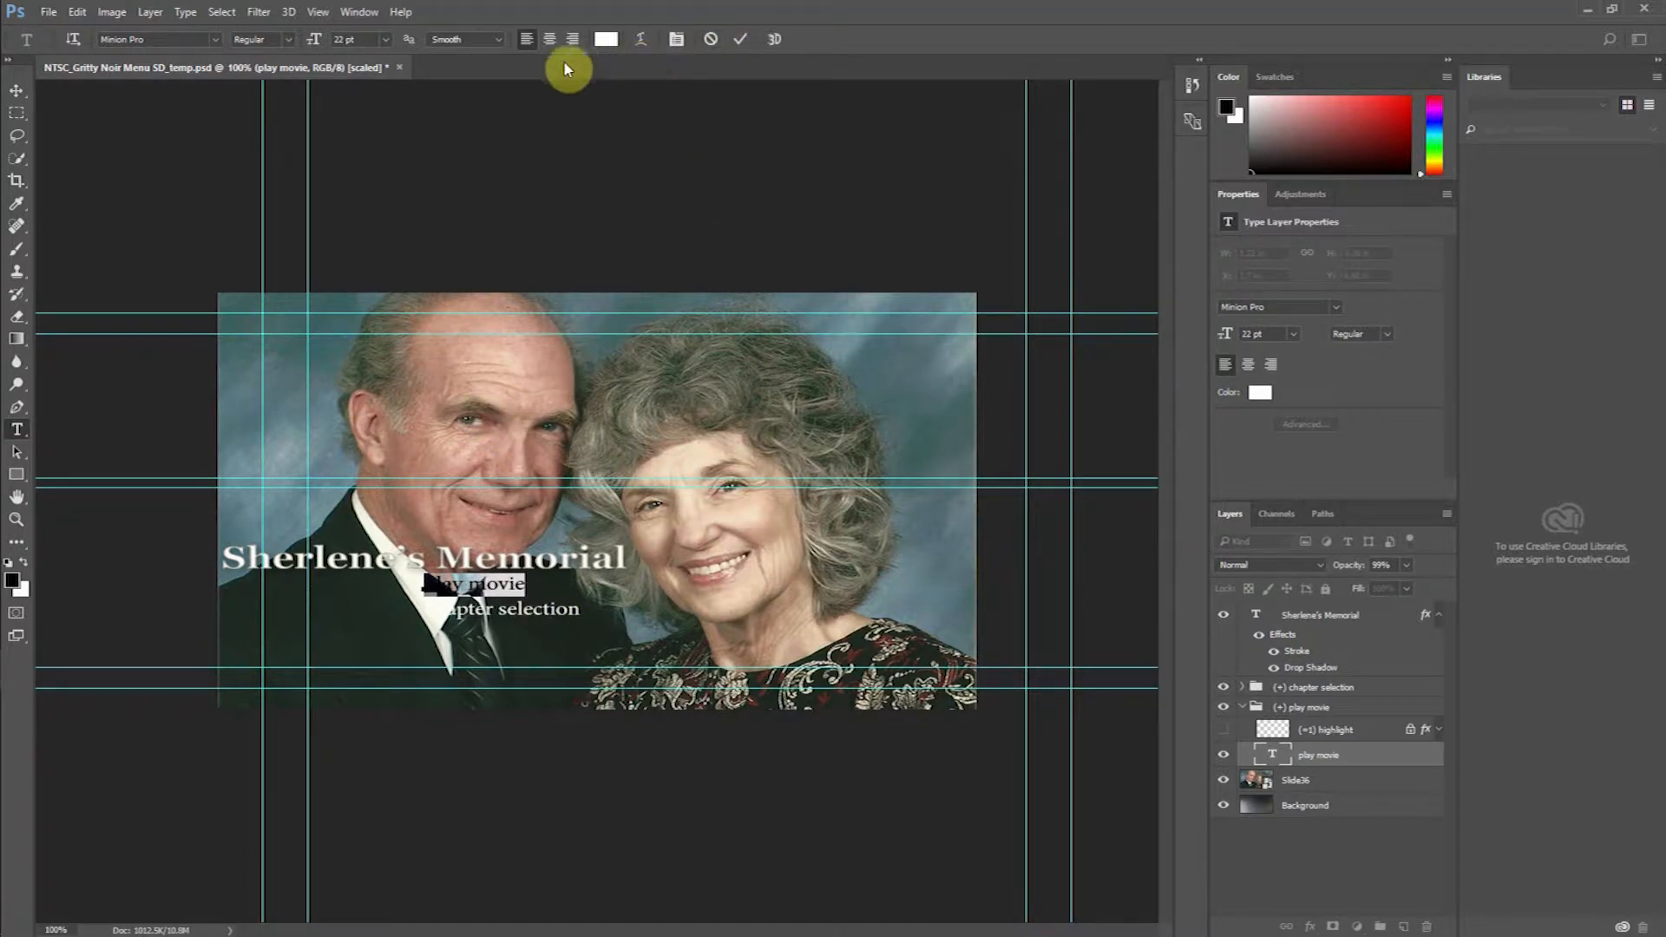
pyautogui.click(606, 39)
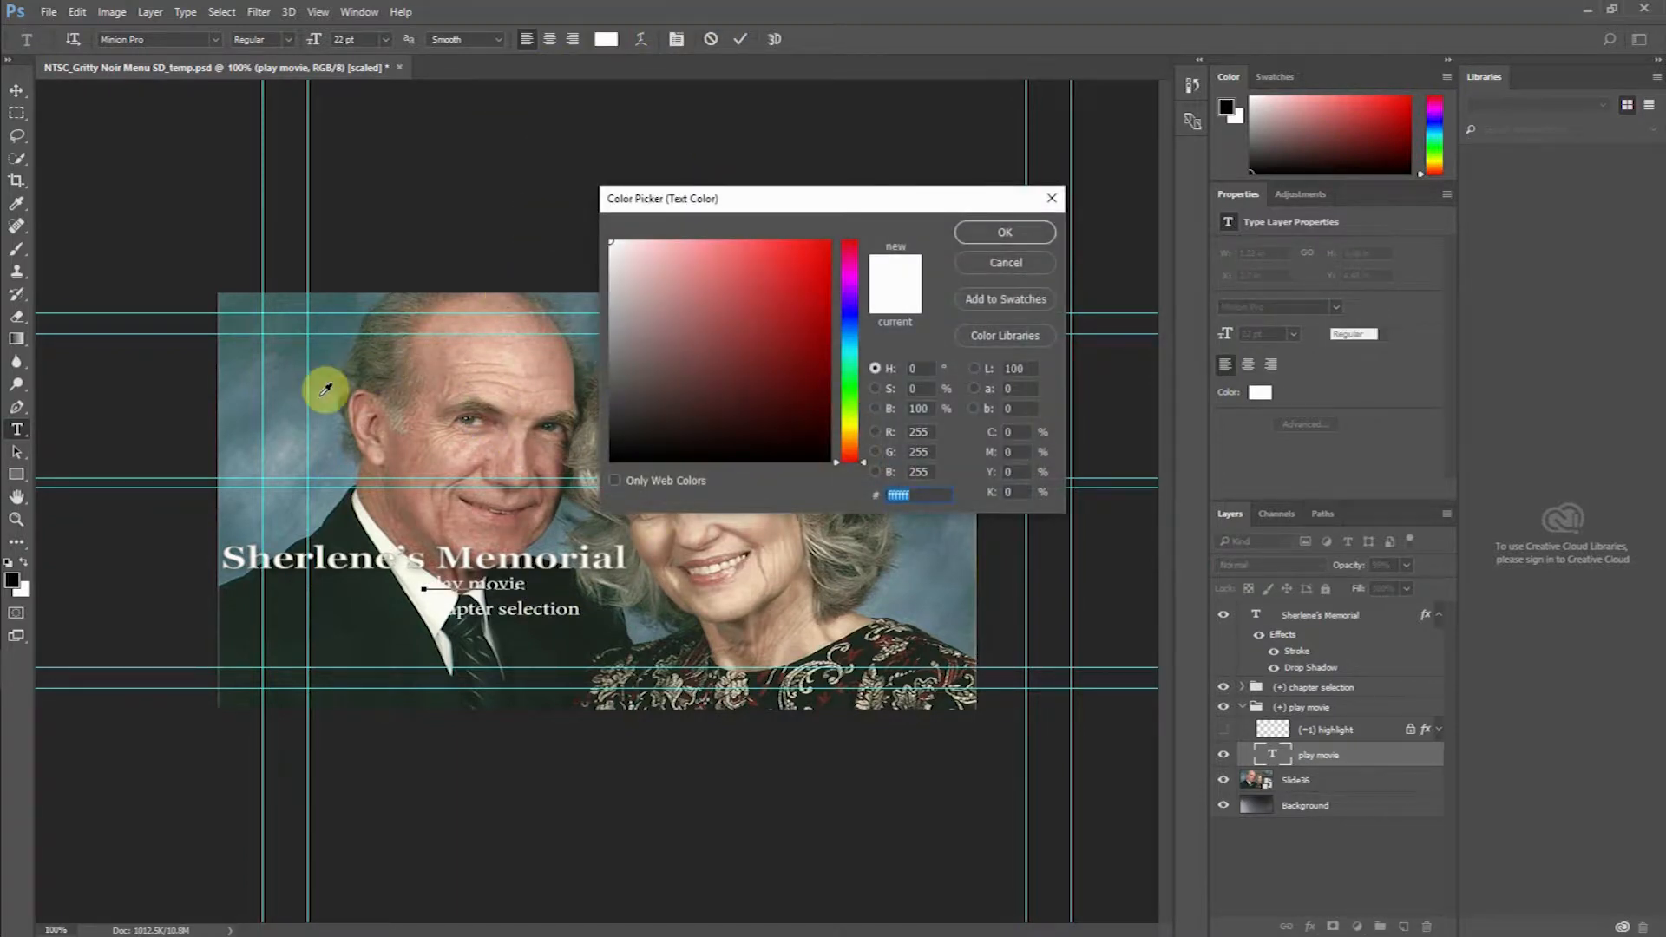
pyautogui.click(291, 454)
pyautogui.click(482, 369)
pyautogui.moveTo(820, 247); pyautogui.dragTo(669, 434)
pyautogui.moveTo(852, 447); pyautogui.dragTo(854, 395)
pyautogui.press('Escape')
pyautogui.click(194, 39)
pyautogui.write('impact')
pyautogui.click(159, 90)
# Step: Recolour the play movie text to a bright, fully saturated version of a blue sampled from the photo
pyautogui.click(483, 587)
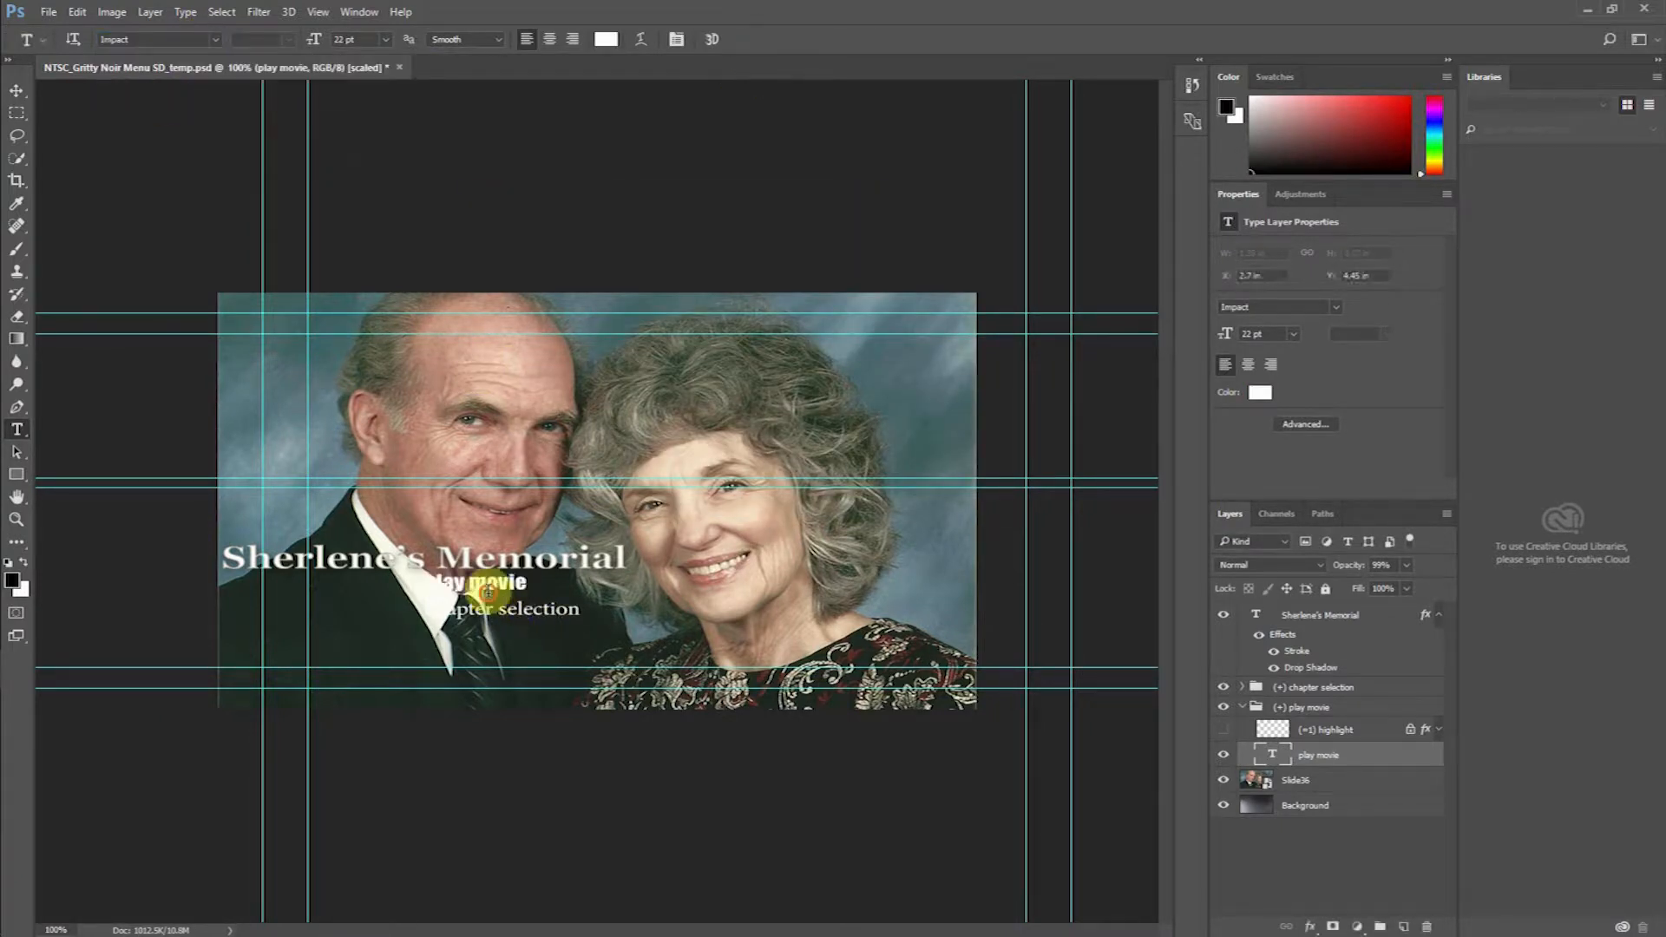
pyautogui.hotkey('ctrl', 'a')
pyautogui.click(605, 39)
pyautogui.click(592, 321)
pyautogui.click(829, 243)
pyautogui.press('Return')
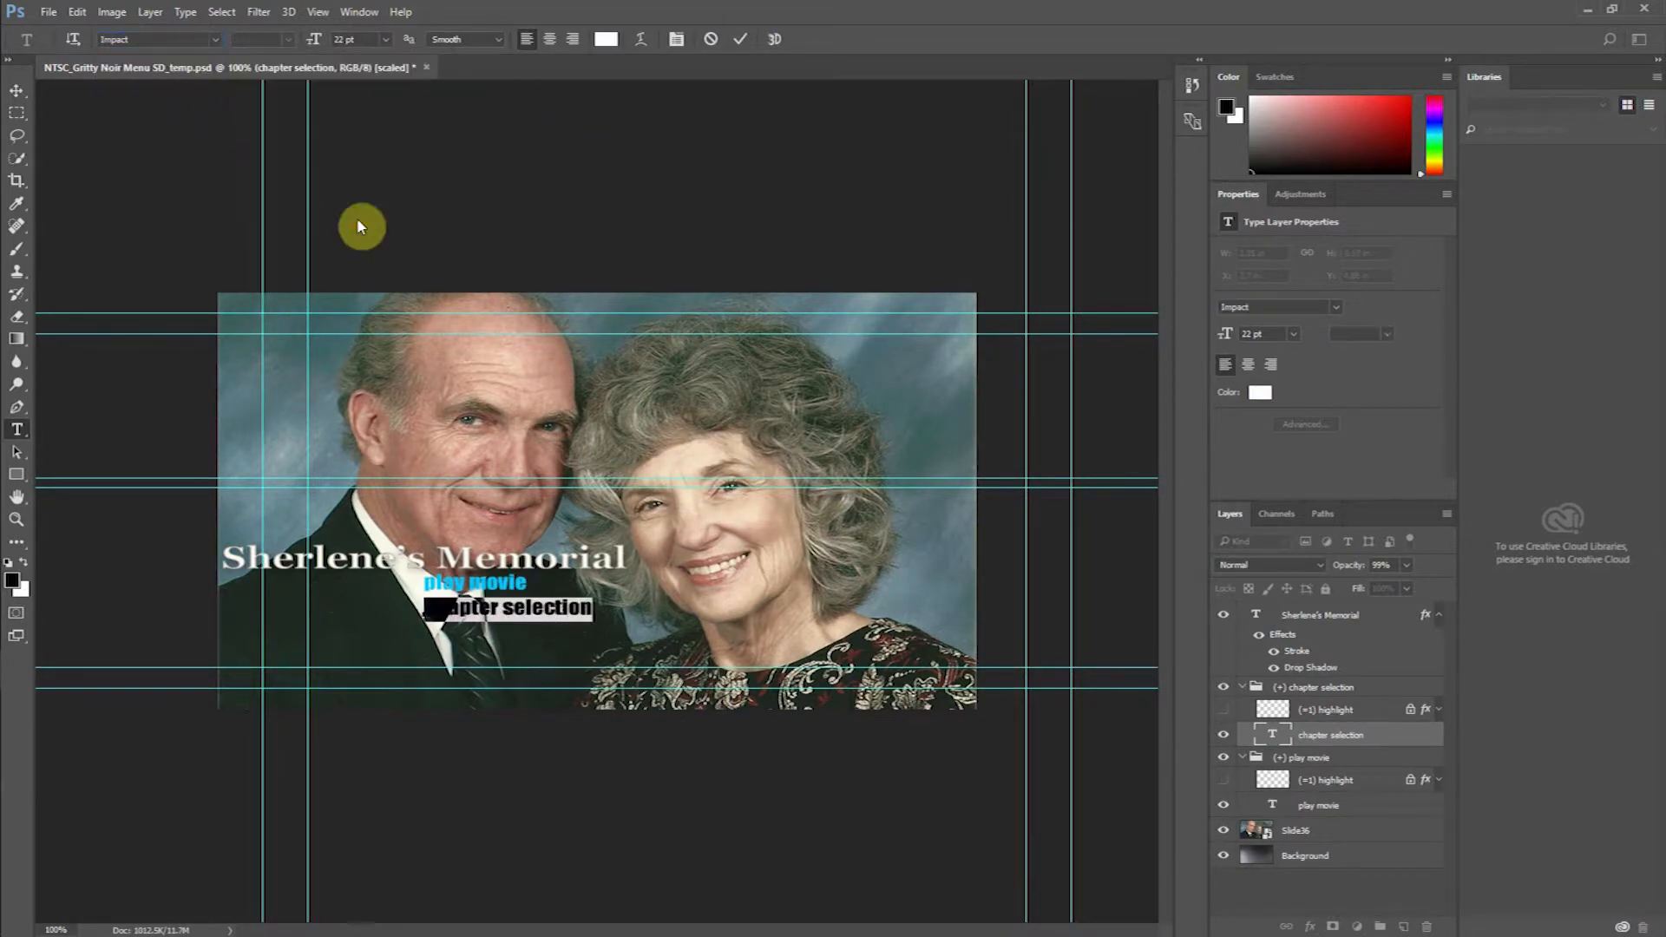
# Step: Match the chapter selection text's colour to the play movie text's blue, and move both button texts further below the title and slightly right
pyautogui.click(605, 39)
pyautogui.hotkey('ctrl', '+')
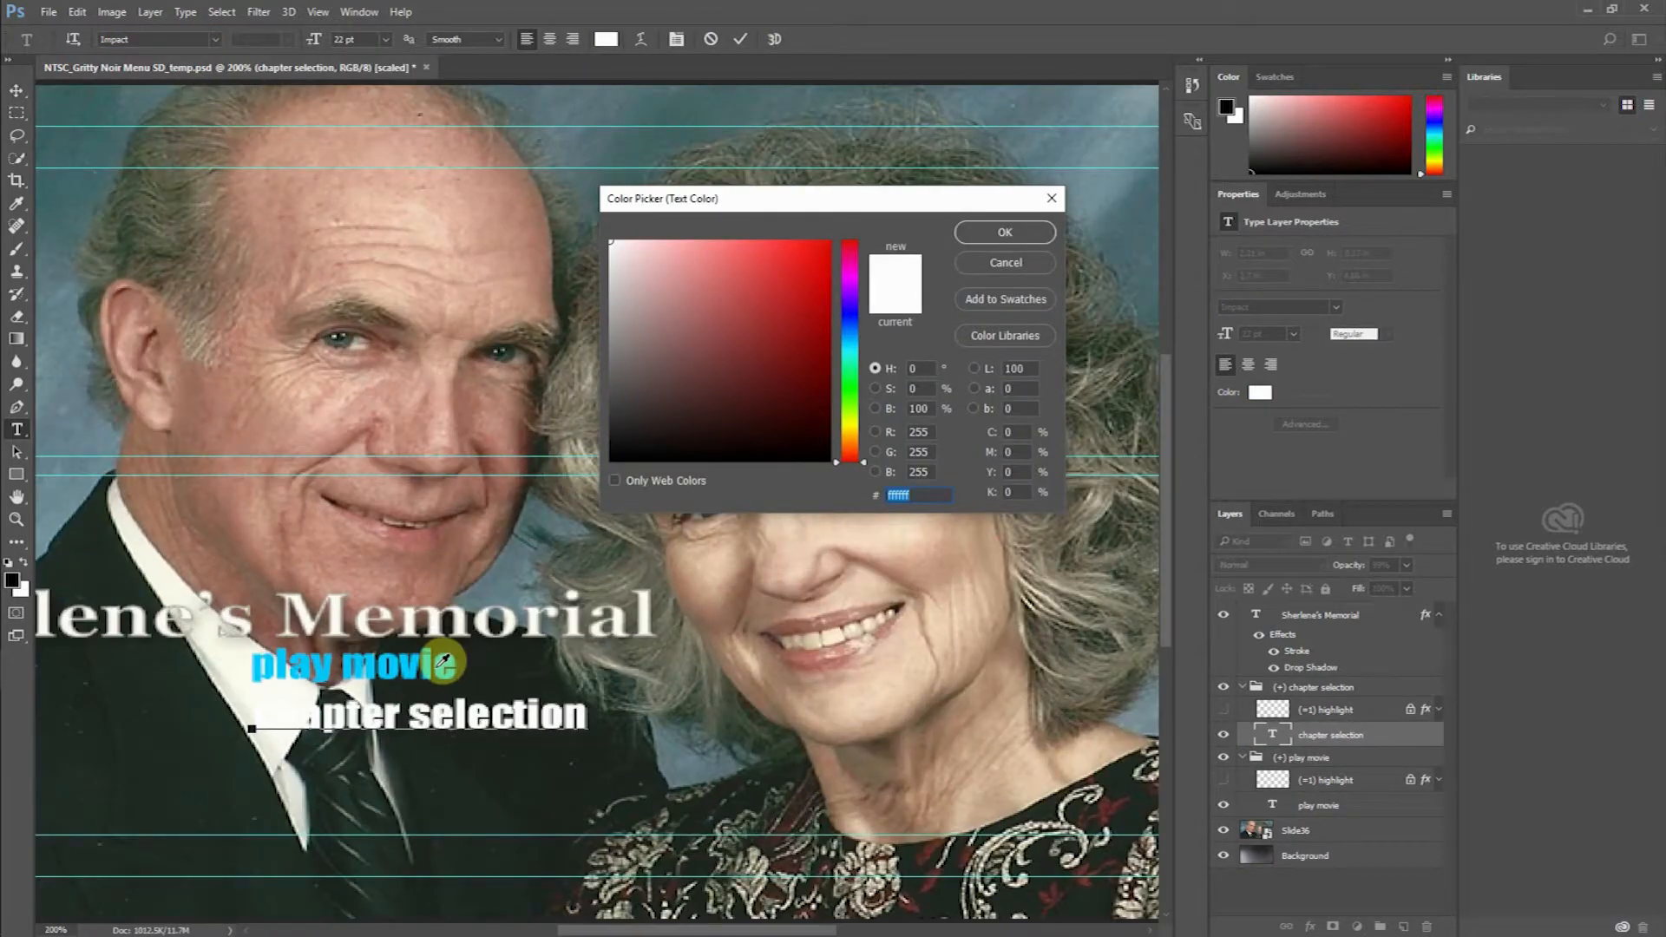
pyautogui.click(439, 661)
pyautogui.click(1004, 231)
pyautogui.hotkey('ctrl', '-')
pyautogui.click(17, 90)
pyautogui.moveTo(507, 611); pyautogui.dragTo(542, 652)
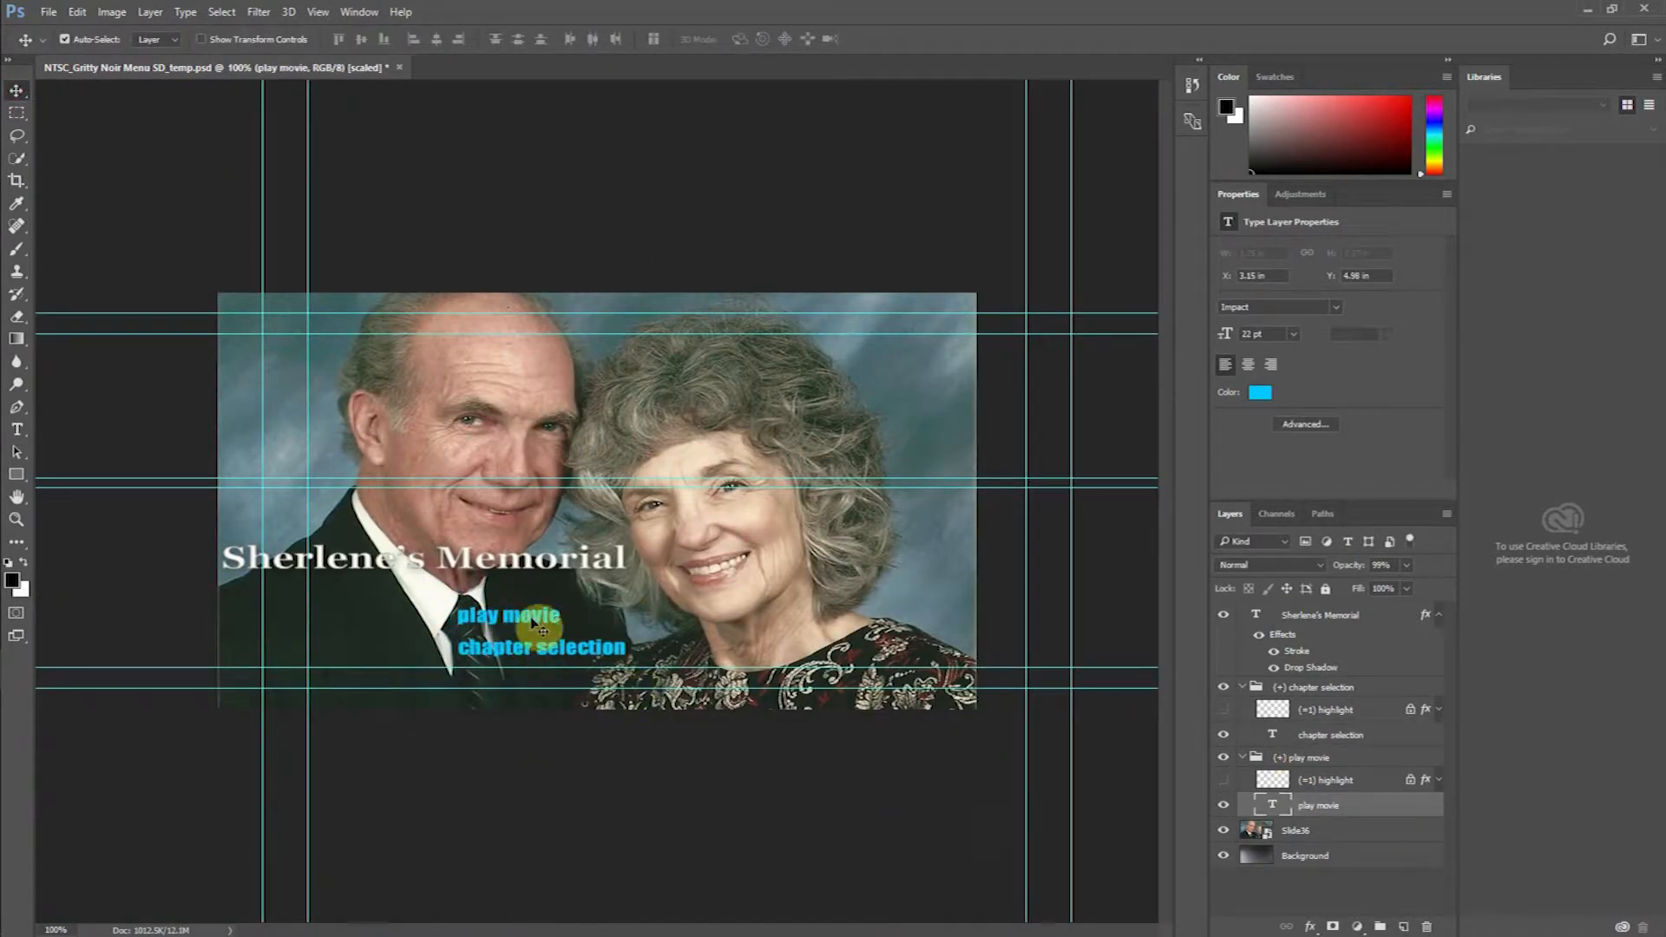
# Step: Add a Drop Shadow effect, without a Stroke, to both the play movie and chapter selection button groups
pyautogui.rightClick(1305, 758)
pyautogui.click(1353, 713)
pyautogui.click(512, 498)
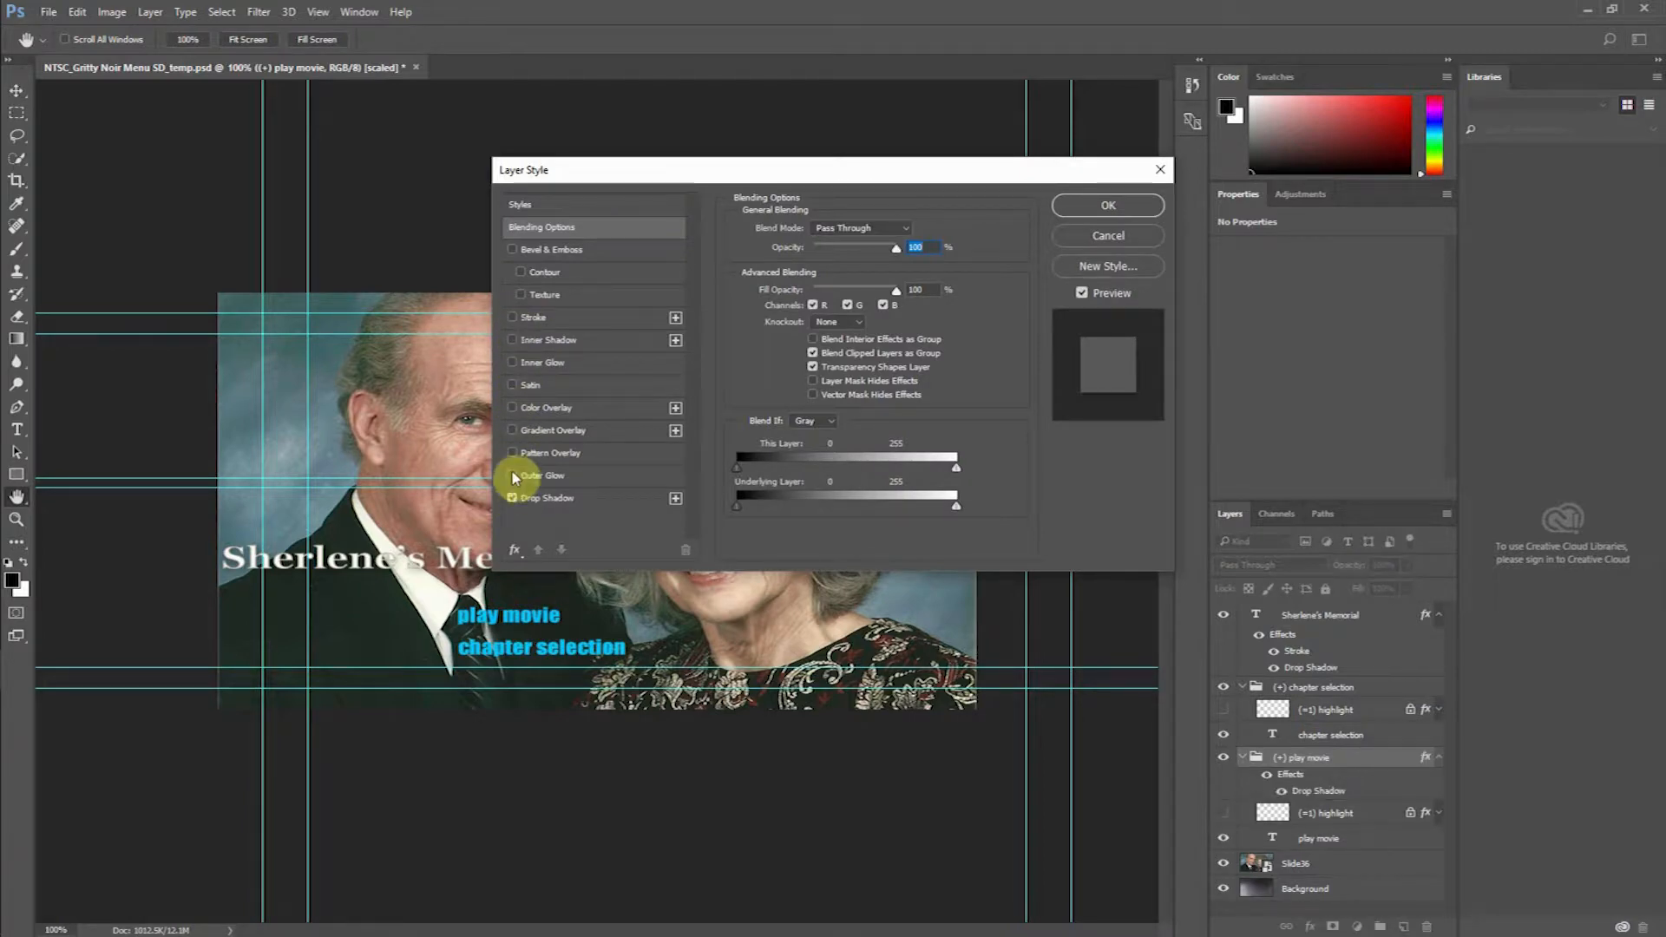
pyautogui.click(512, 318)
pyautogui.click(515, 321)
pyautogui.click(512, 318)
pyautogui.click(1108, 206)
pyautogui.click(1326, 688)
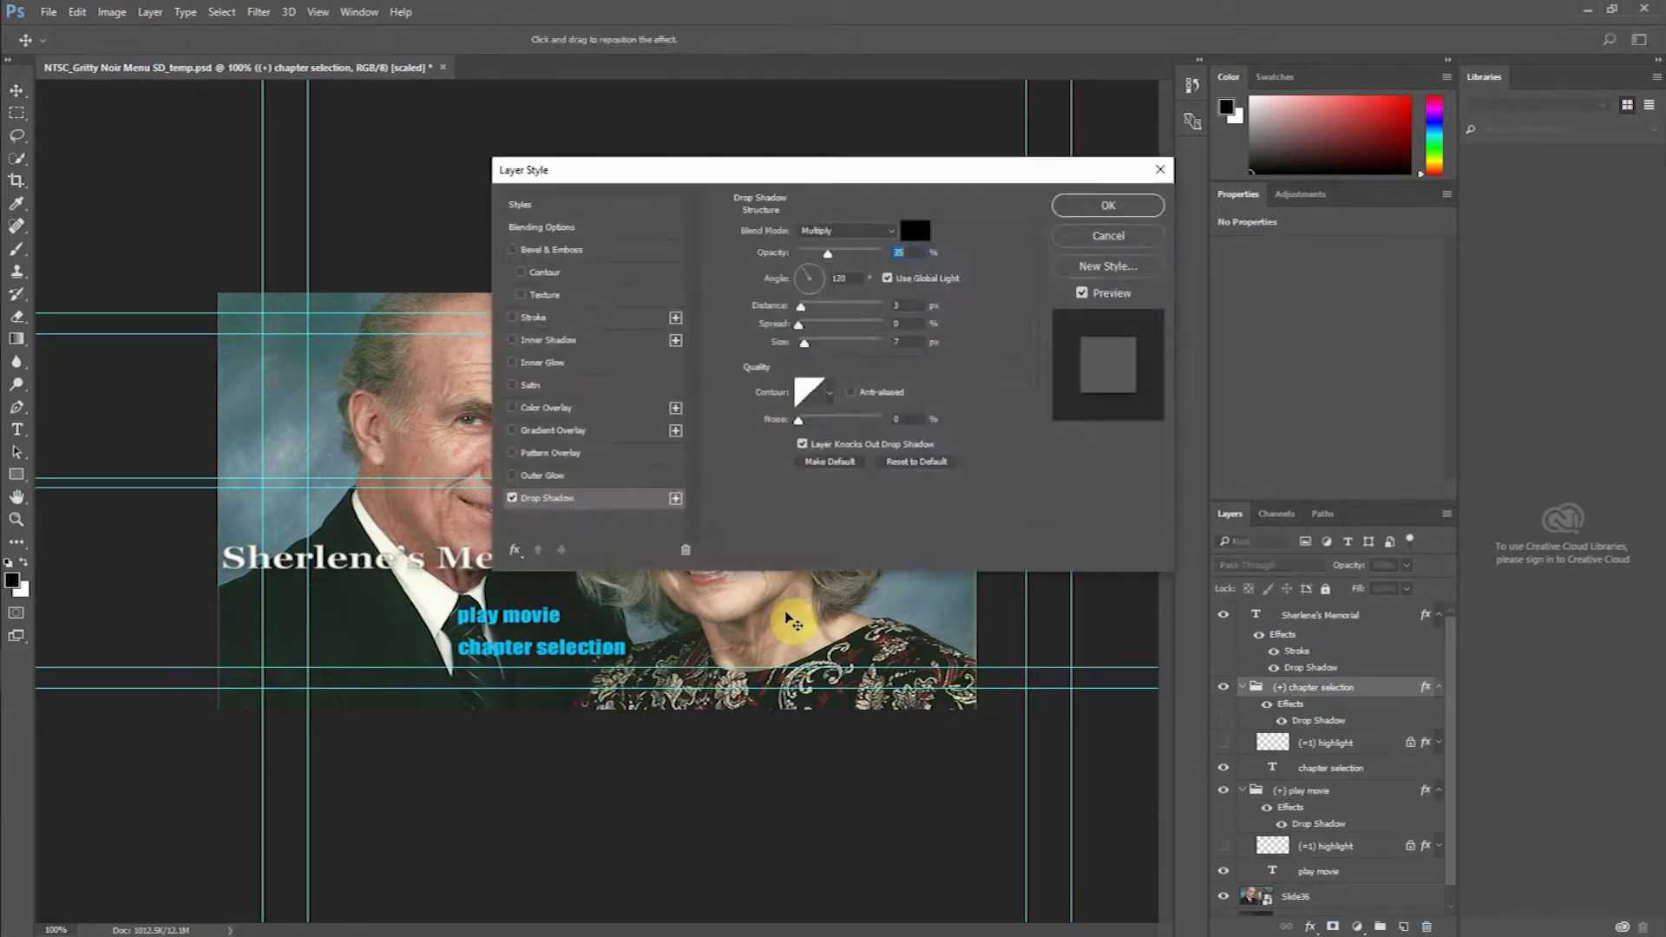
pyautogui.press('Return')
# Step: Switch to Adobe Encore and preview the project to check the restyled main menu and its buttons
pyautogui.hotkey('alt', 'Tab')
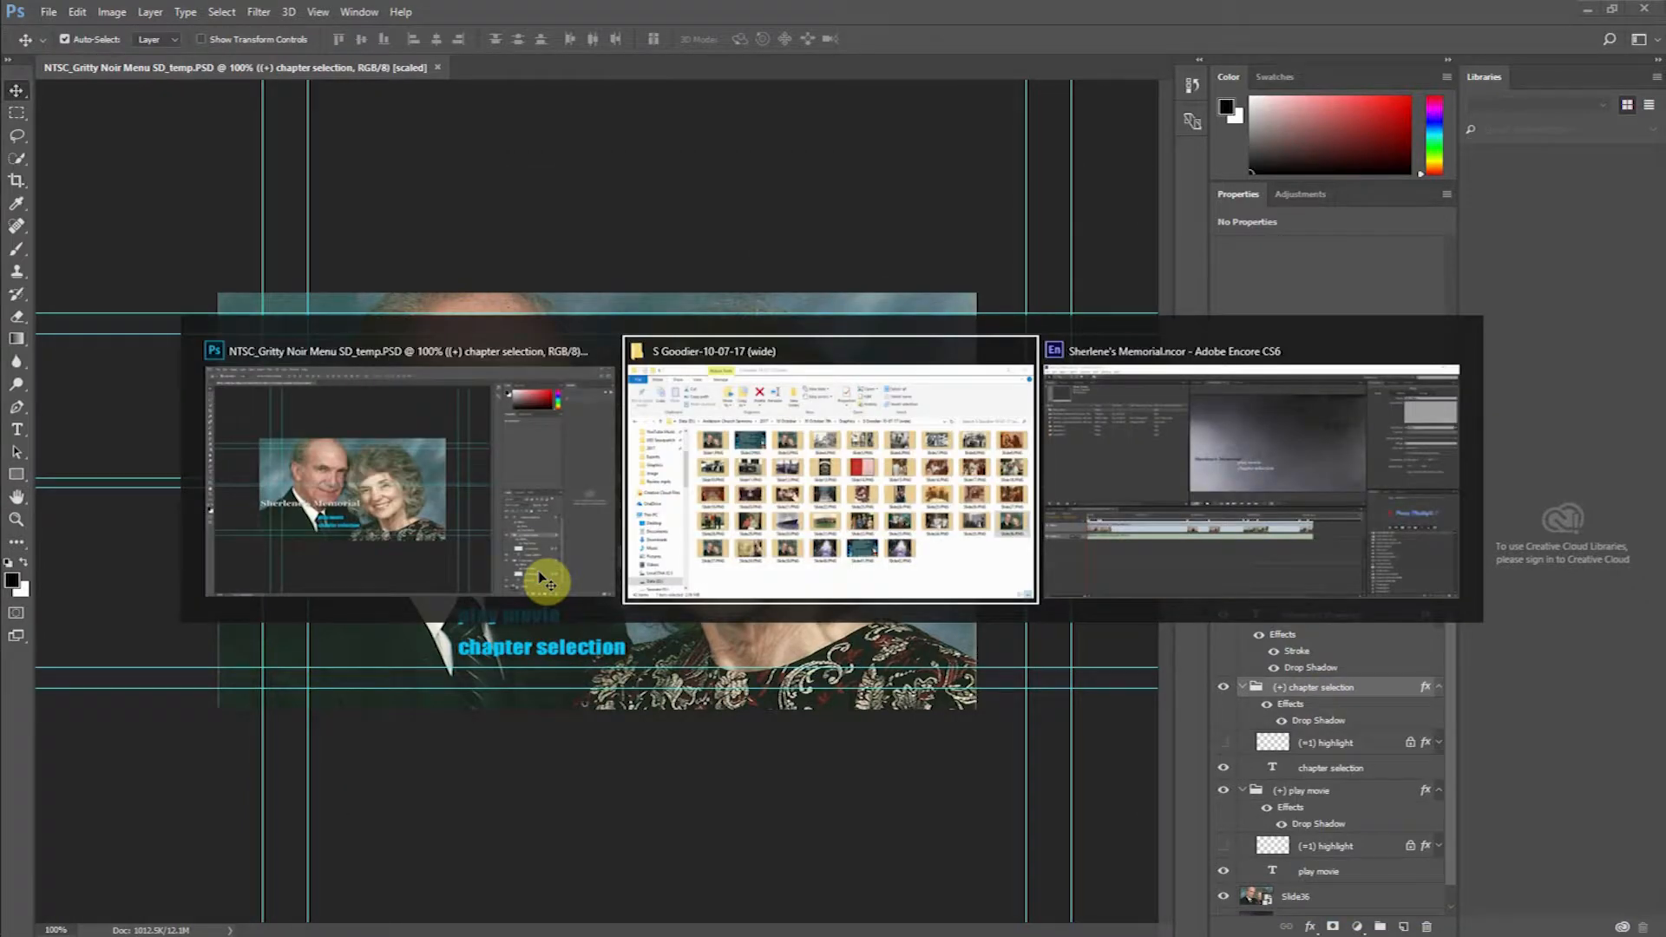
pyautogui.hotkey('alt', 'Tab')
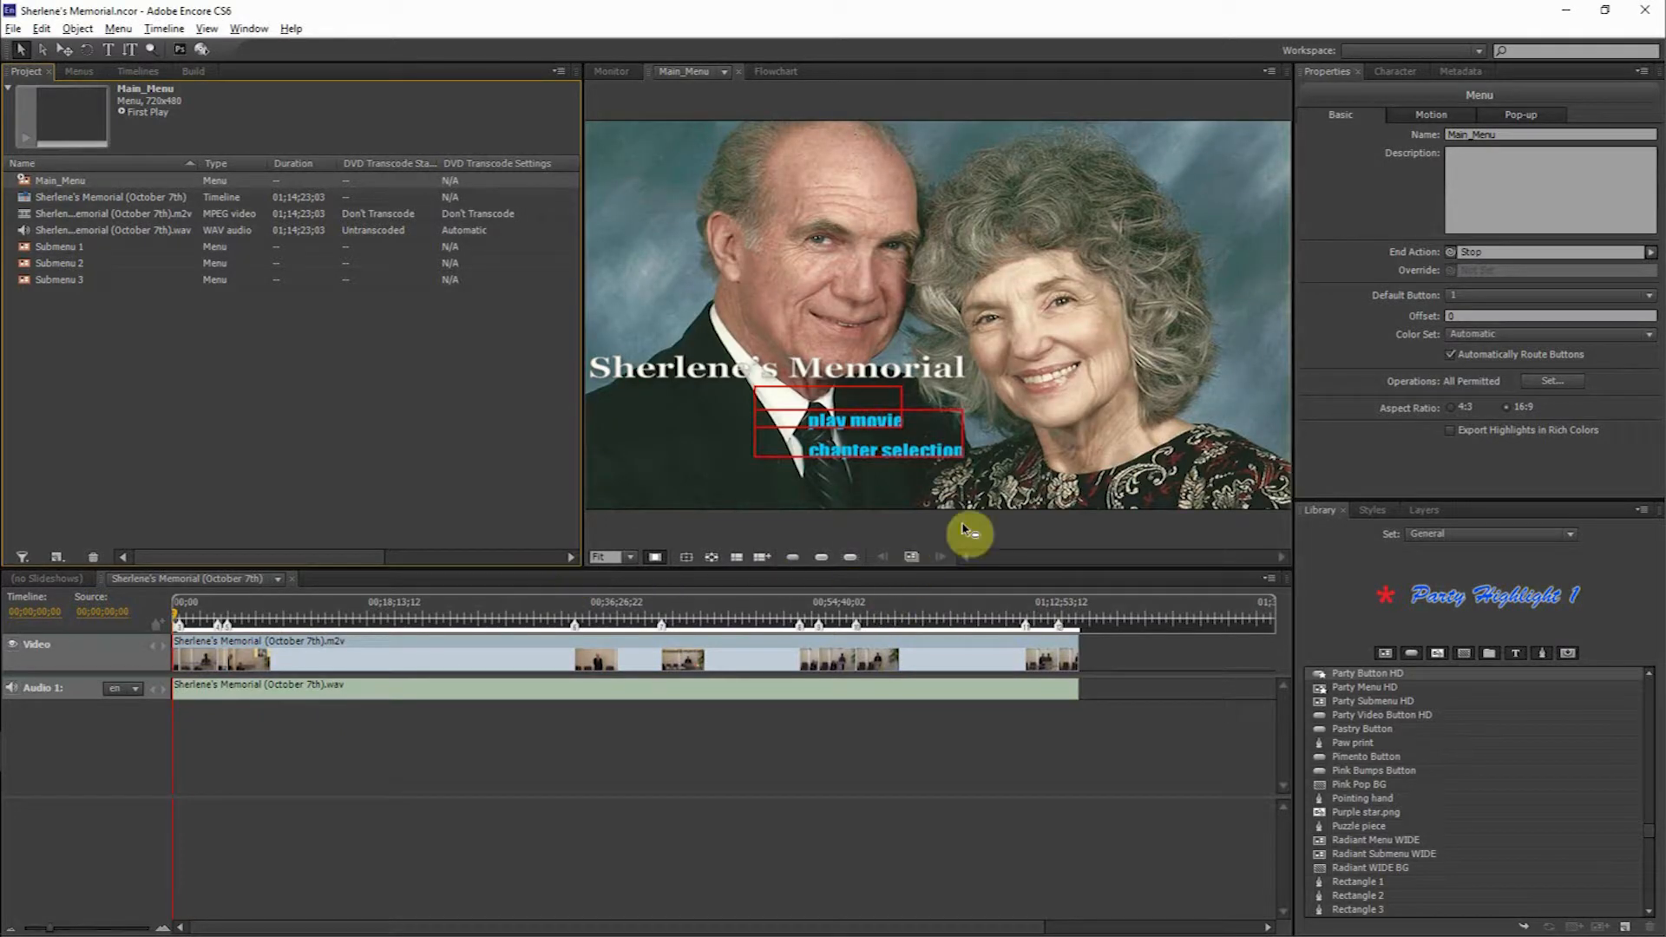
pyautogui.click(495, 505)
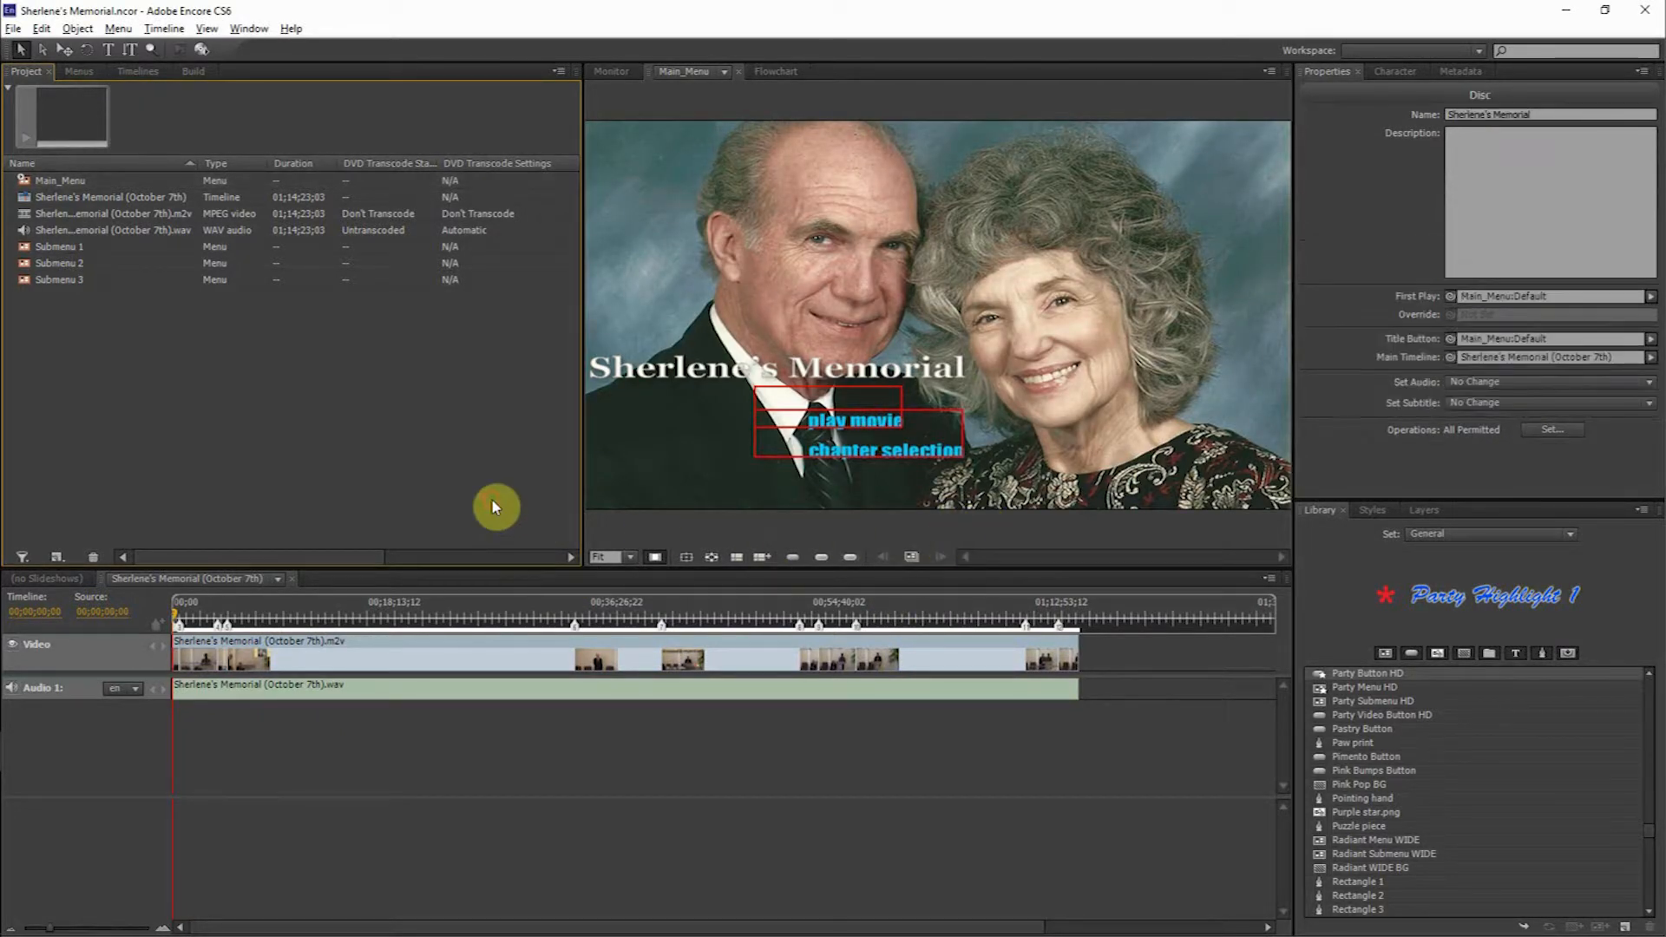
pyautogui.click(996, 538)
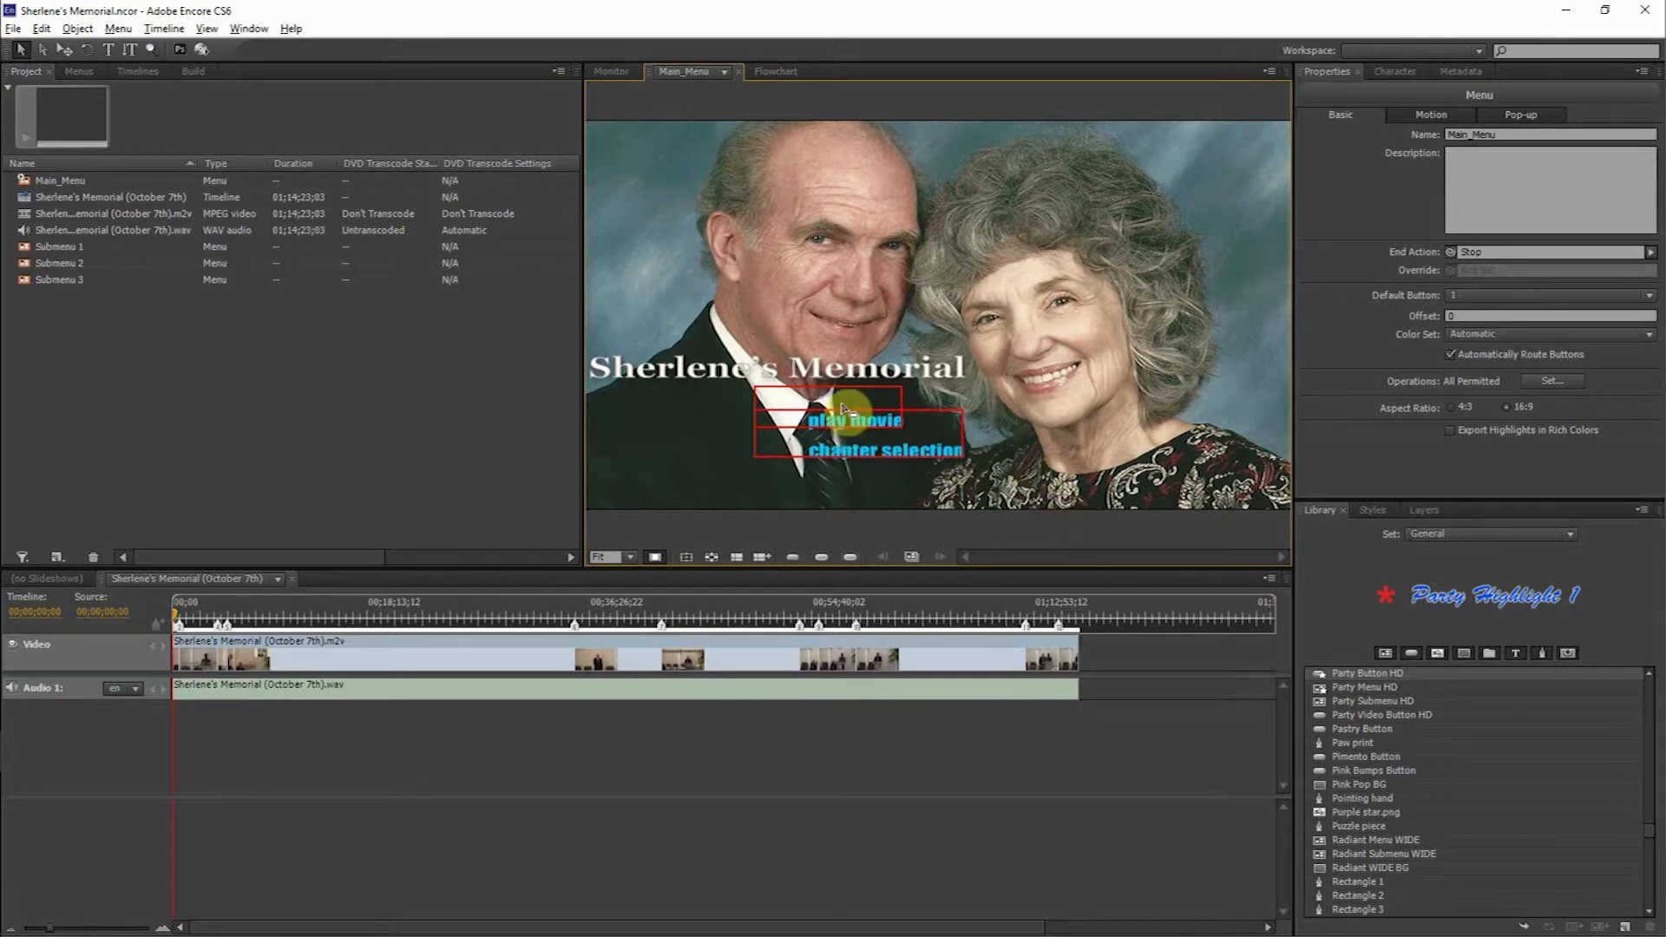
pyautogui.click(207, 54)
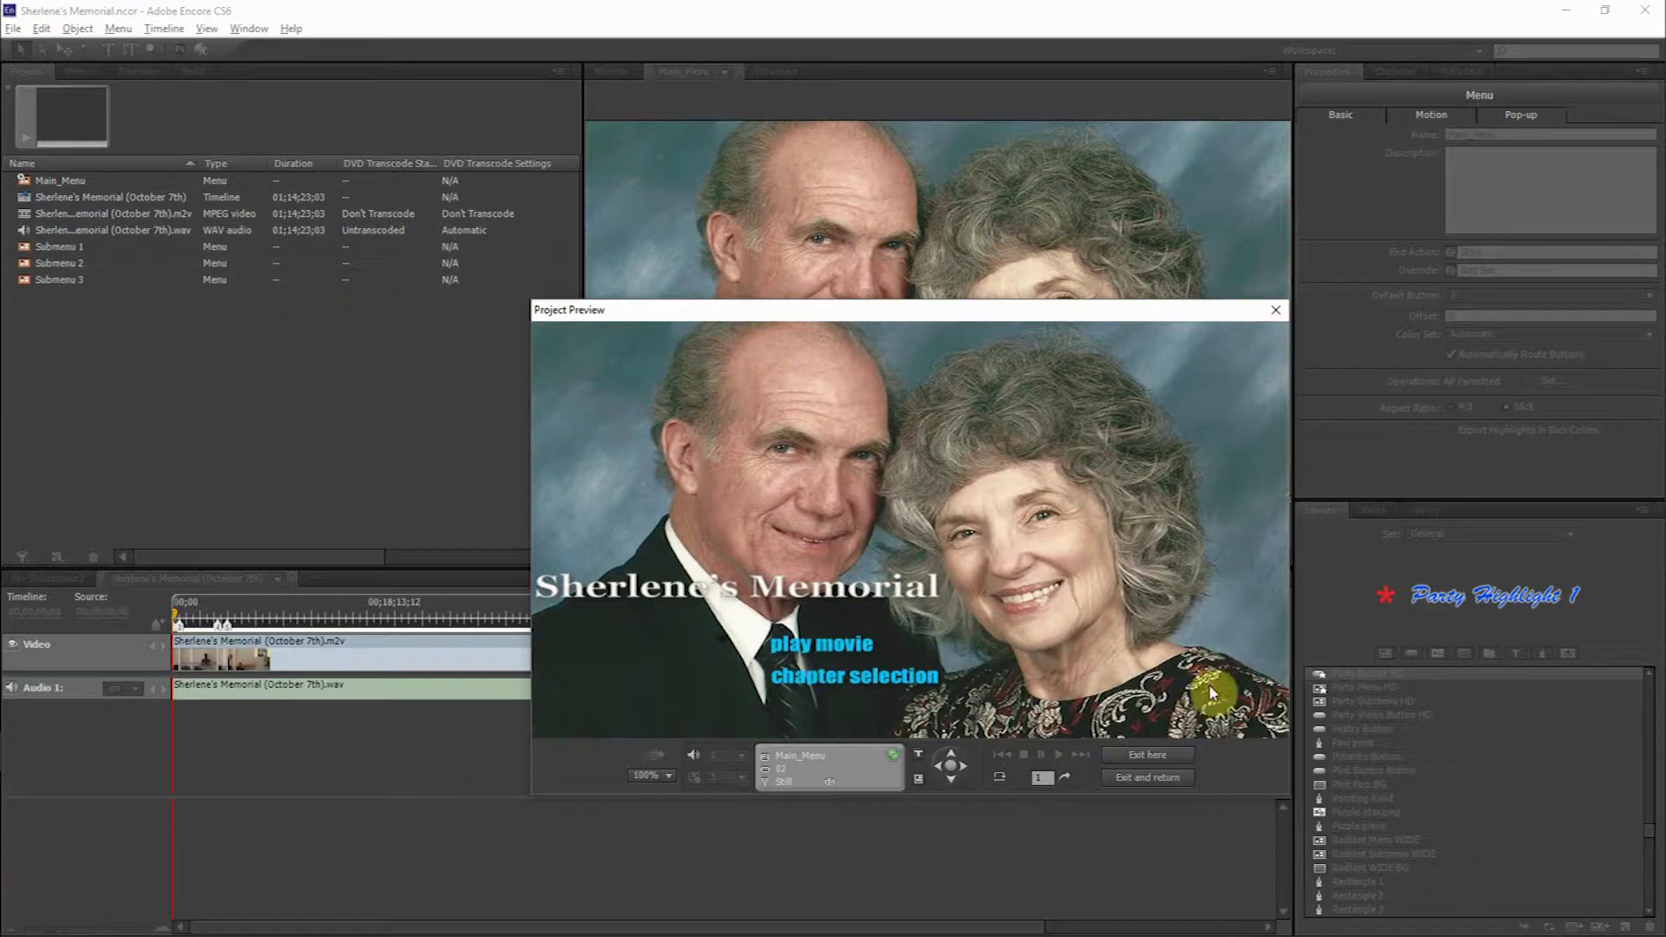
pyautogui.click(1172, 755)
# Step: Switch to Photoshop and examine the highlight and text layers of the button groups, leaving both groups collapsed
pyautogui.hotkey('alt', 'Tab')
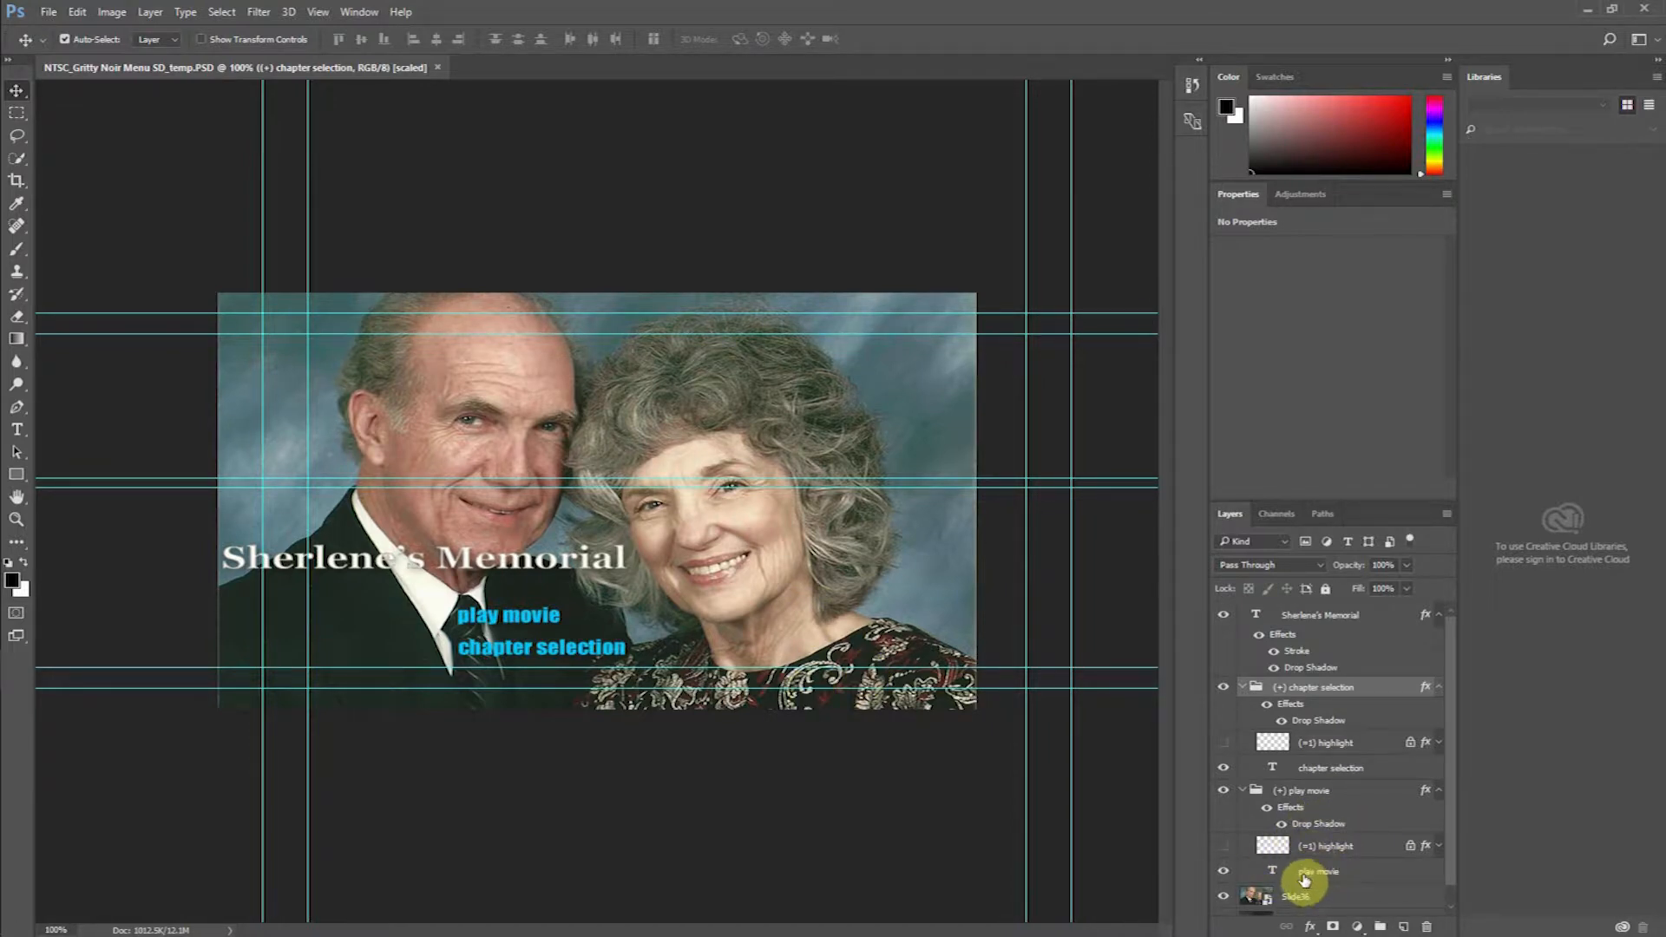
pyautogui.click(1239, 688)
pyautogui.click(1242, 742)
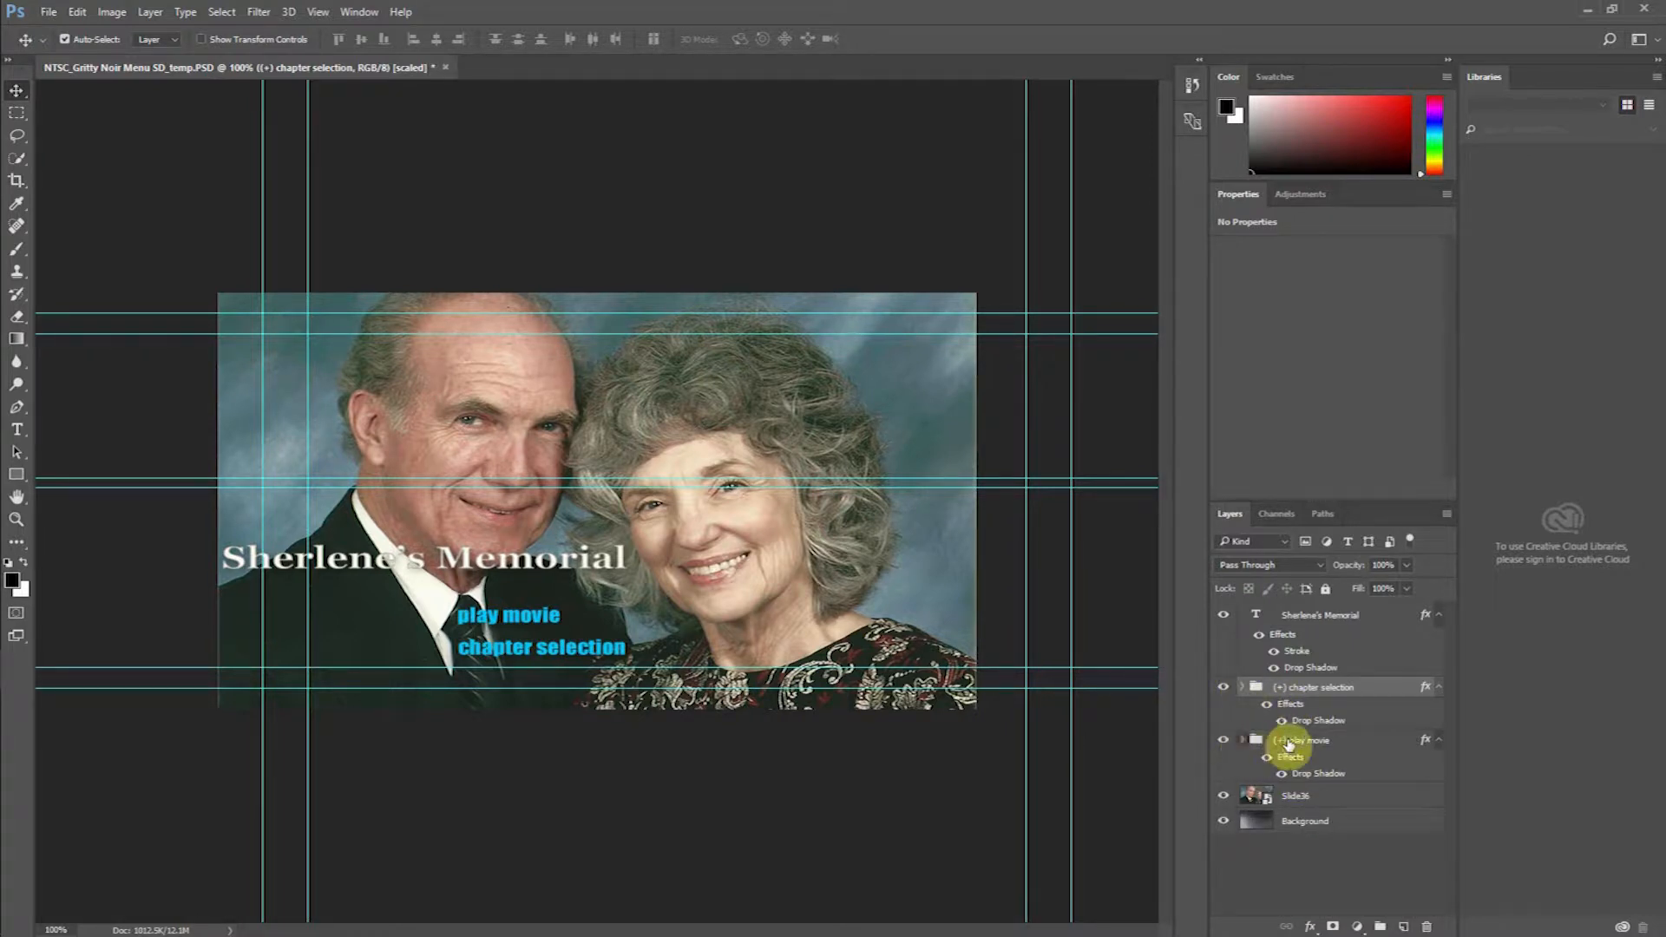
pyautogui.click(1294, 742)
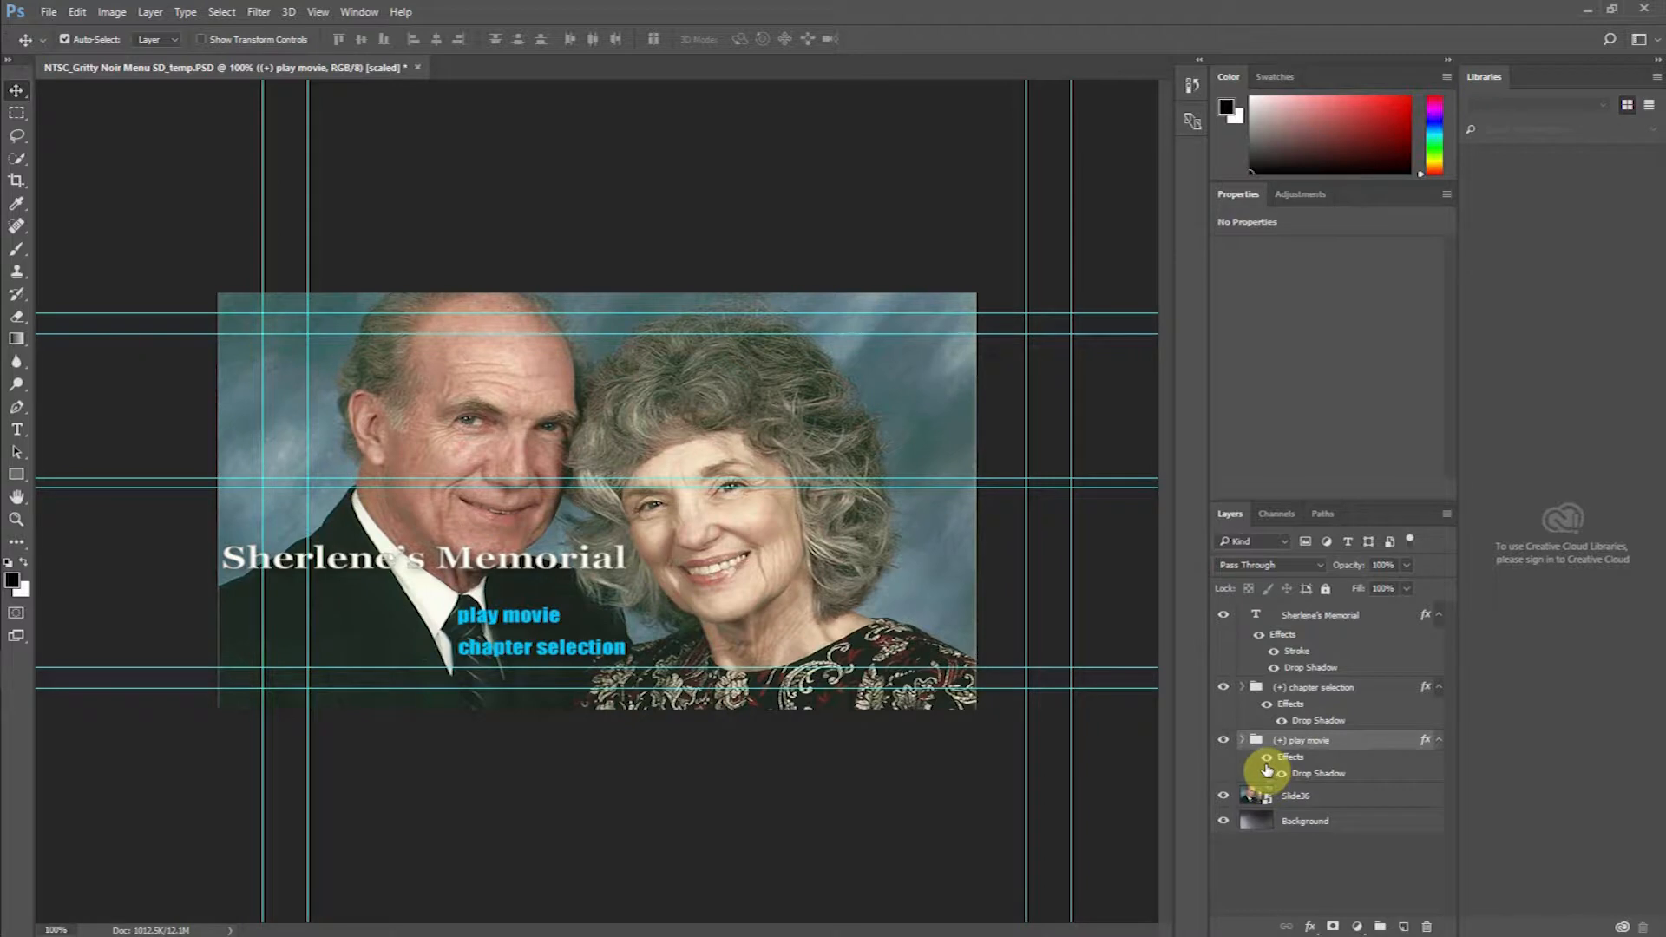
pyautogui.click(1241, 740)
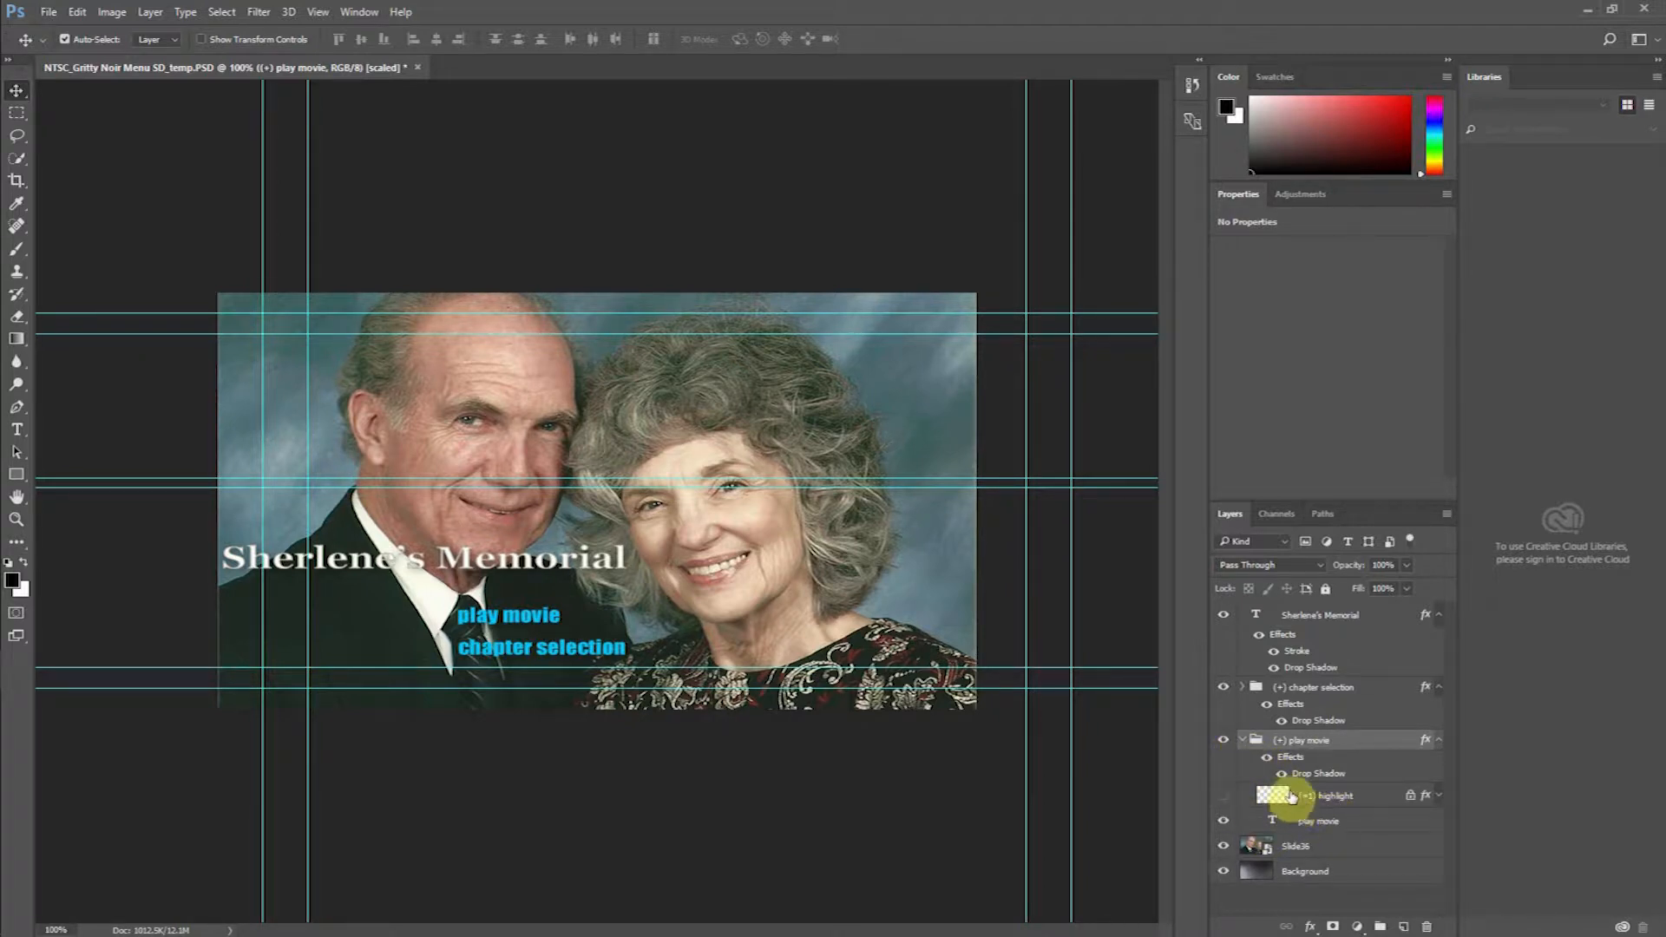
pyautogui.click(1242, 742)
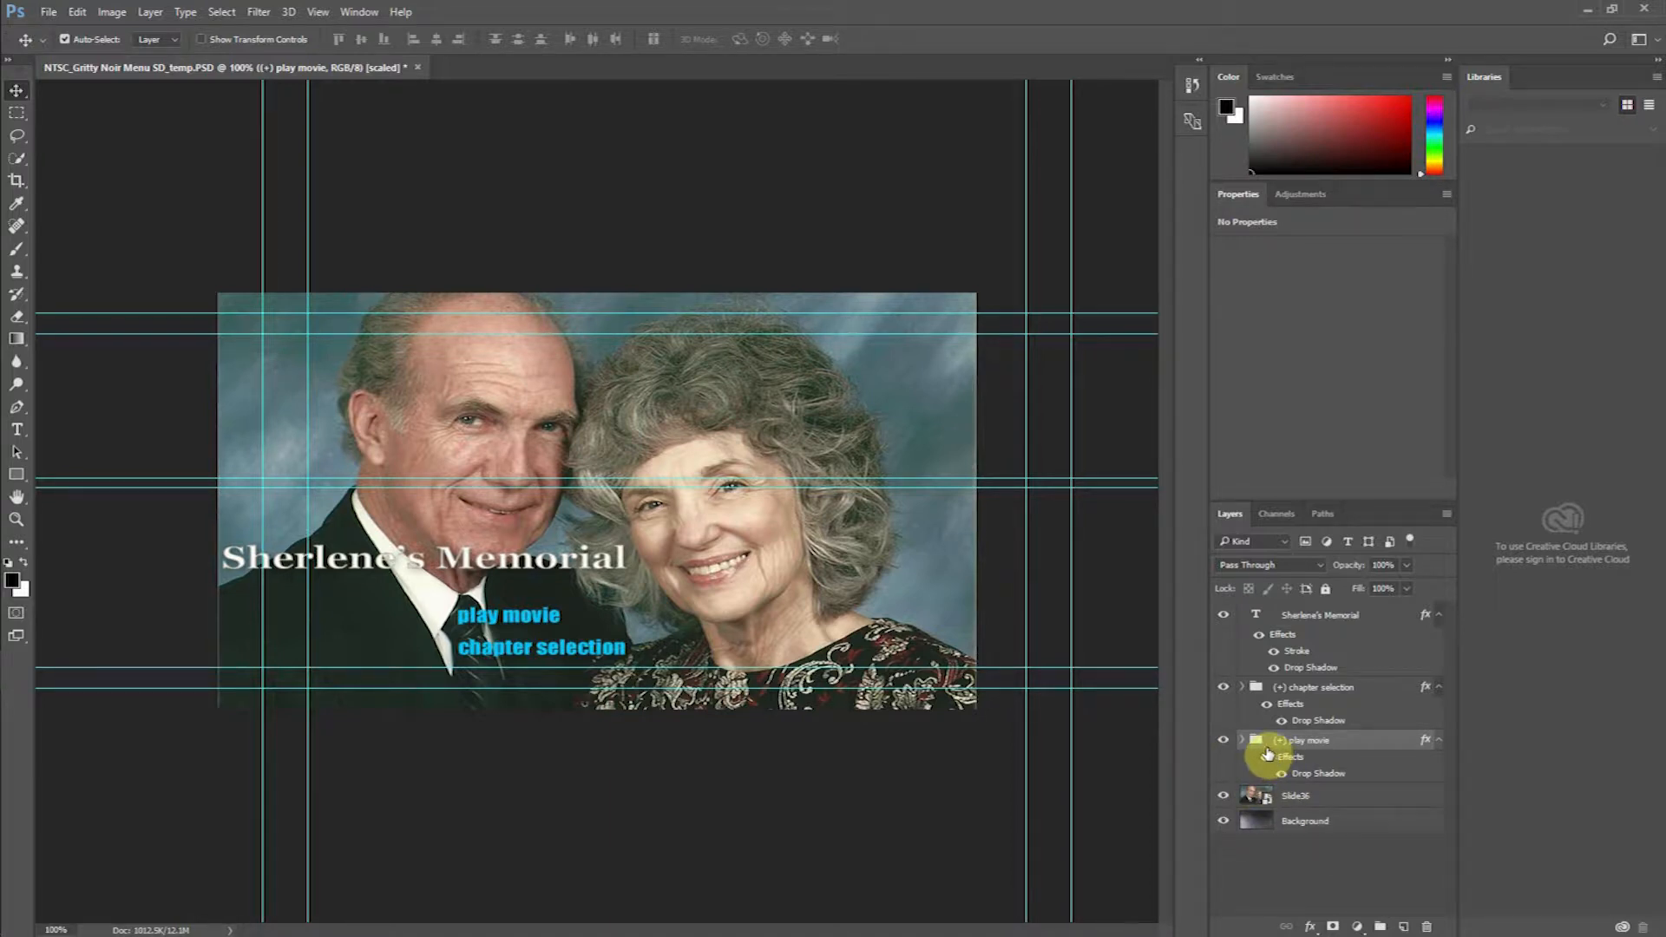
# Step: Switch to Adobe Encore and preview the main menu again to check the highlight on its play movie button
pyautogui.hotkey('alt', 'Tab')
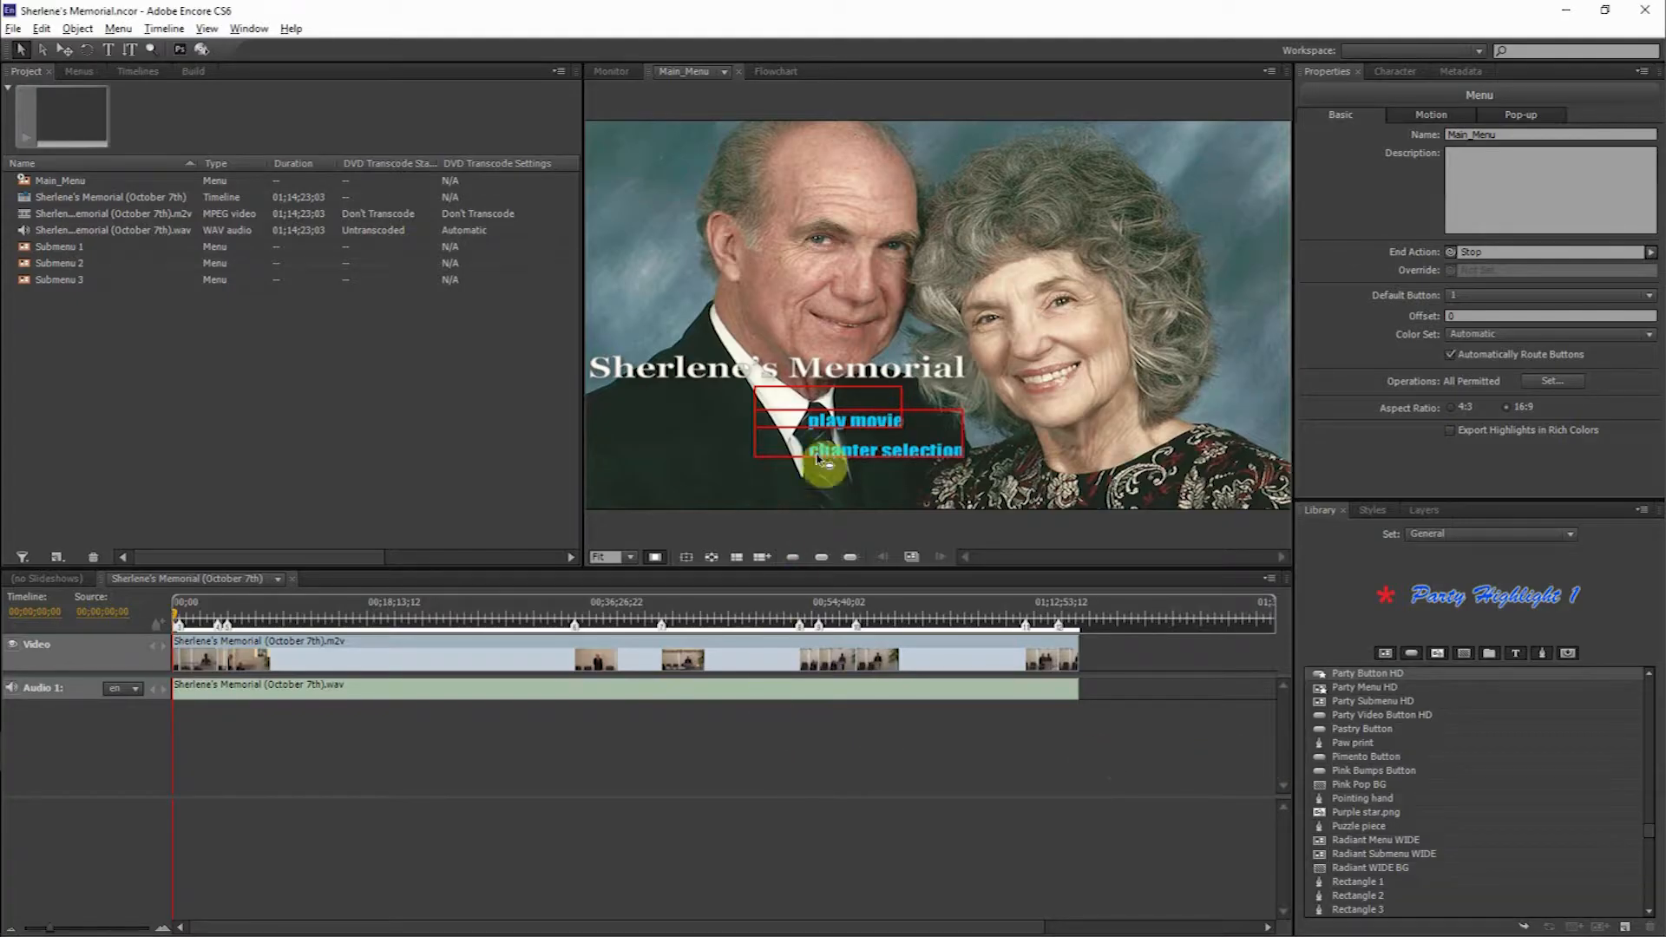
pyautogui.click(201, 50)
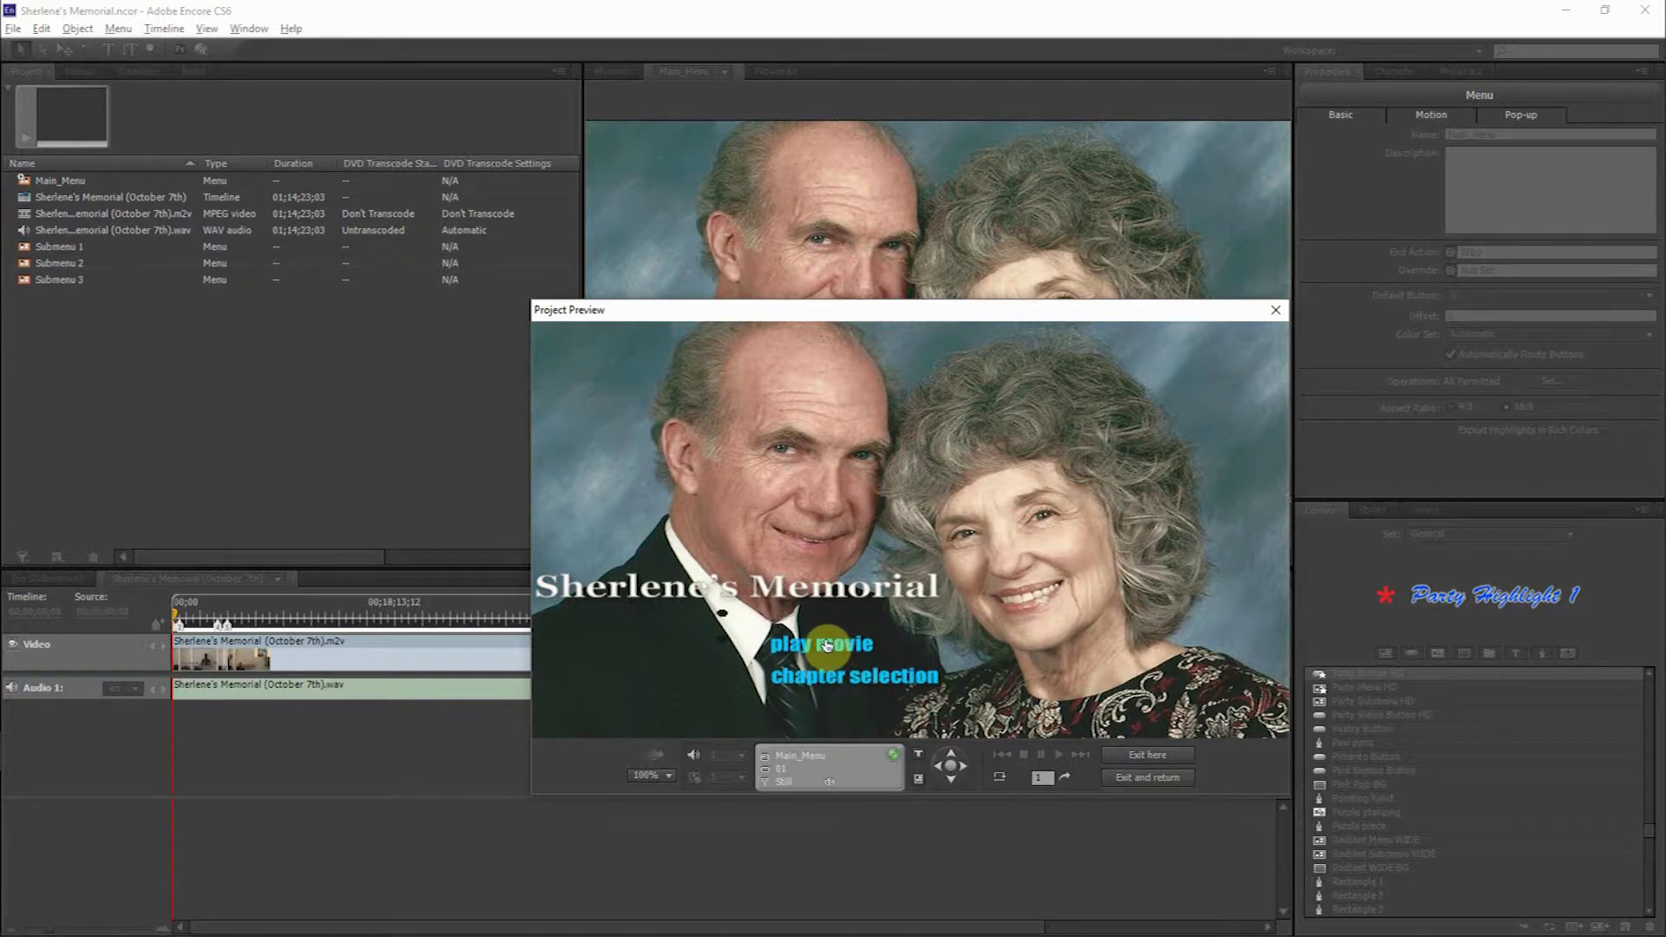
pyautogui.click(1276, 310)
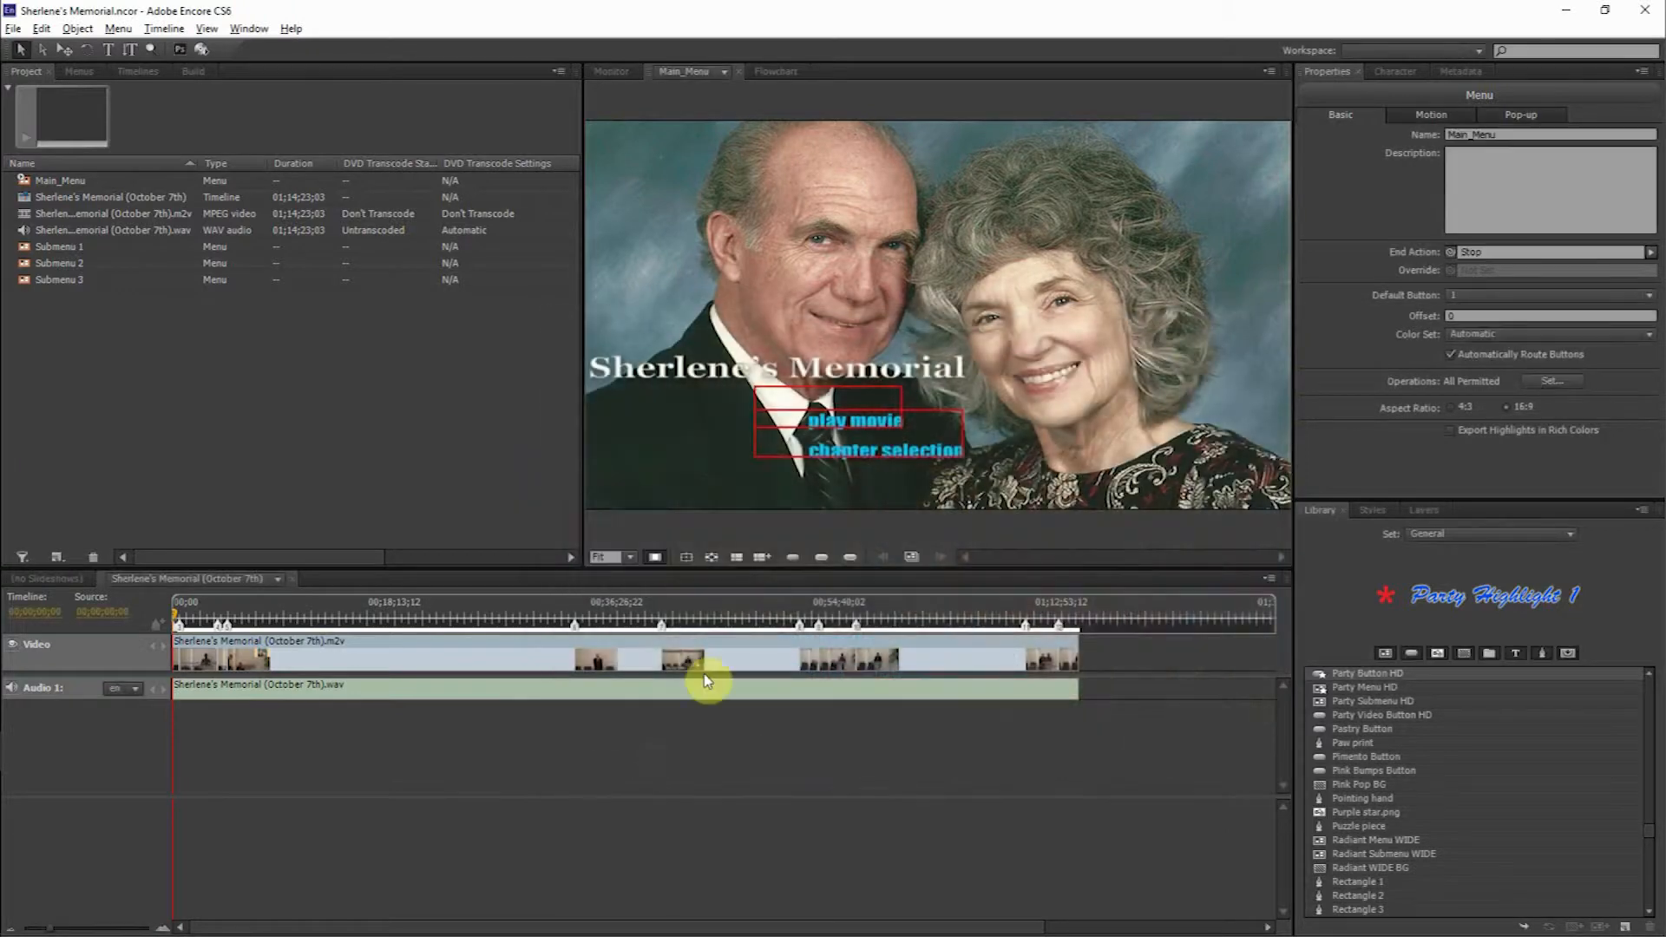
# Step: Browse the Library's Entertainment set and look at the Electric Video Button, Electric Submenu and Electric Menu templates
pyautogui.click(1368, 715)
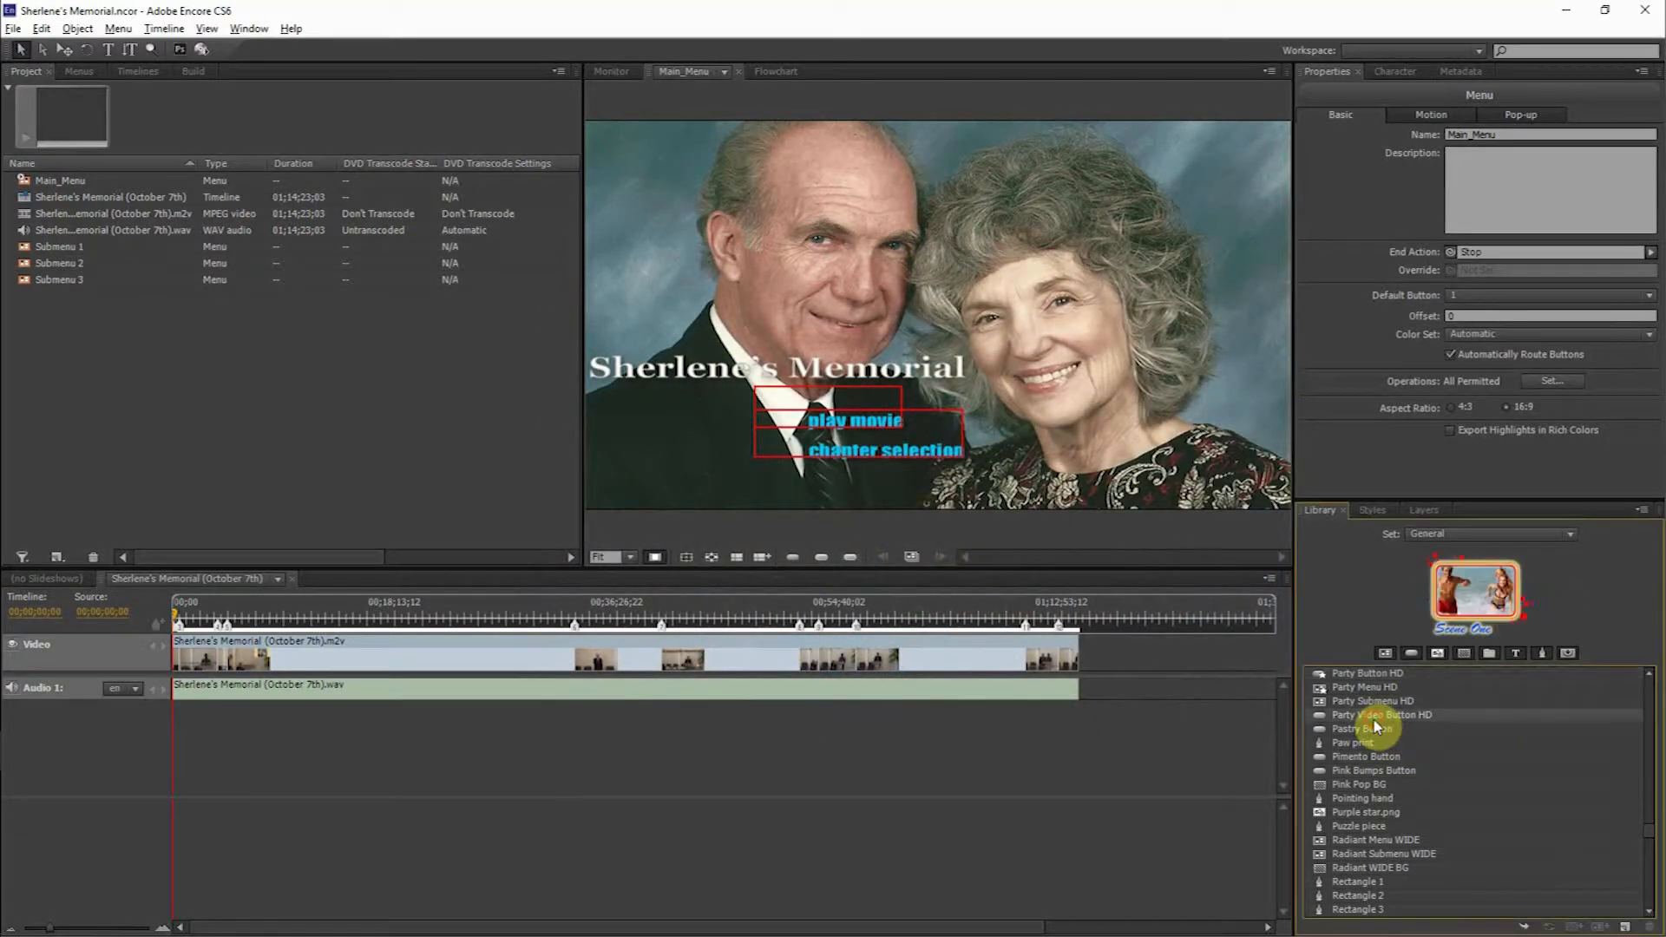
pyautogui.click(1530, 535)
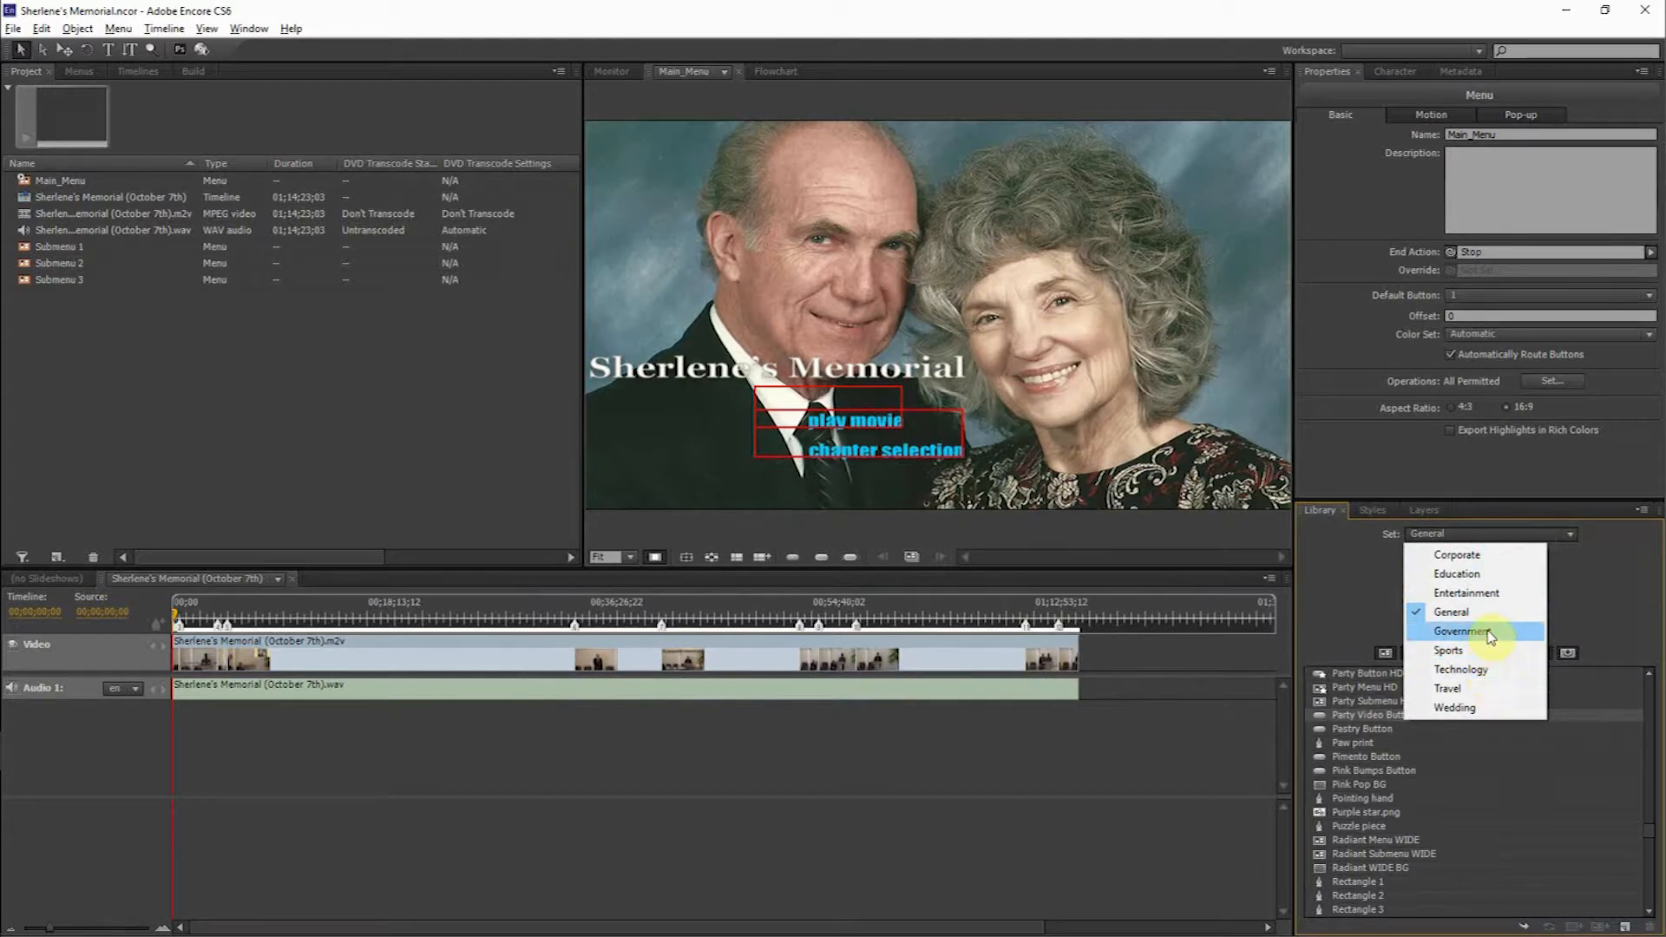
pyautogui.click(1475, 594)
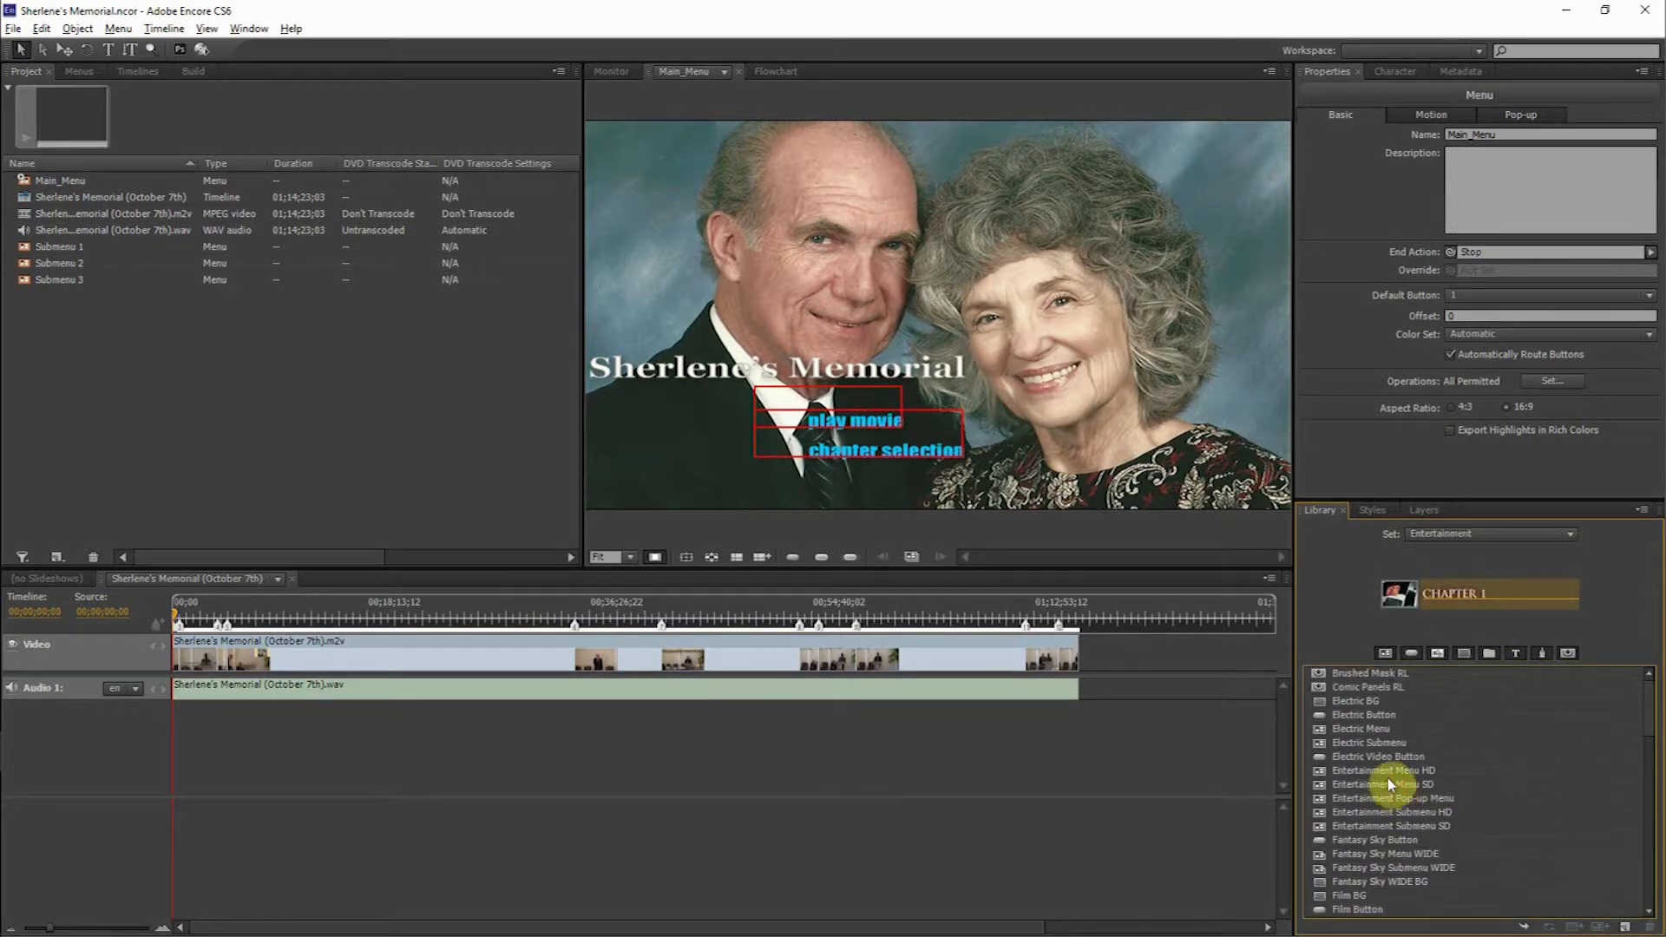
pyautogui.click(1383, 756)
pyautogui.click(1392, 743)
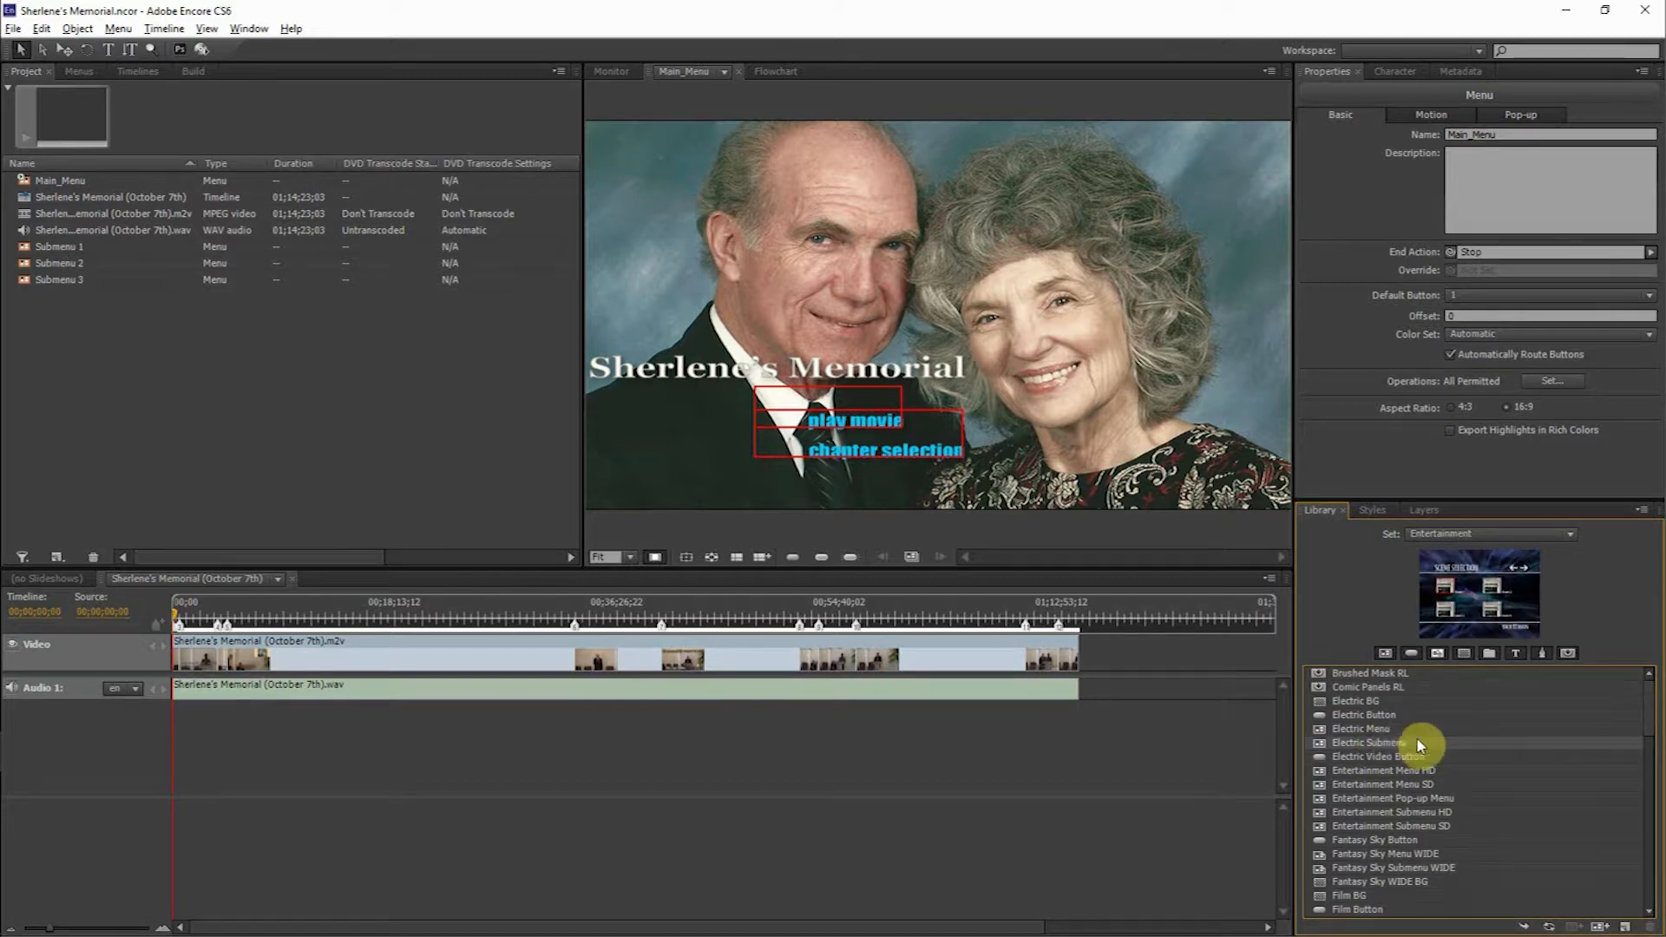
pyautogui.click(1440, 735)
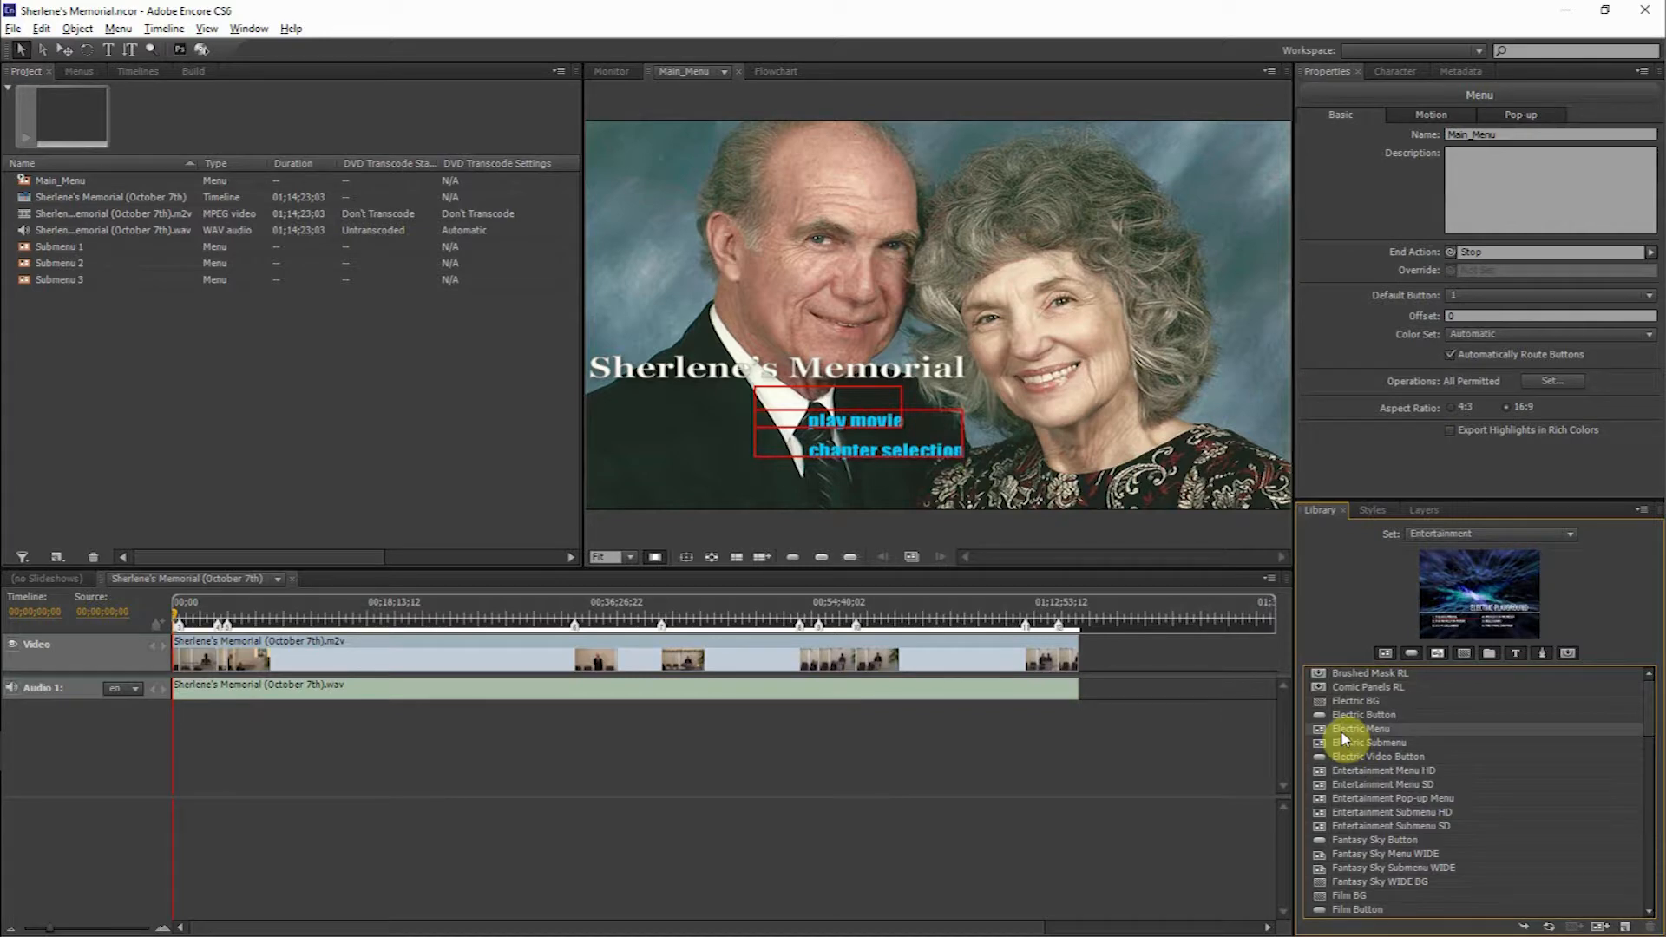
# Step: Try adding the Electric Menu template to the project, and delete that menu again
pyautogui.moveTo(1343, 737); pyautogui.dragTo(257, 476)
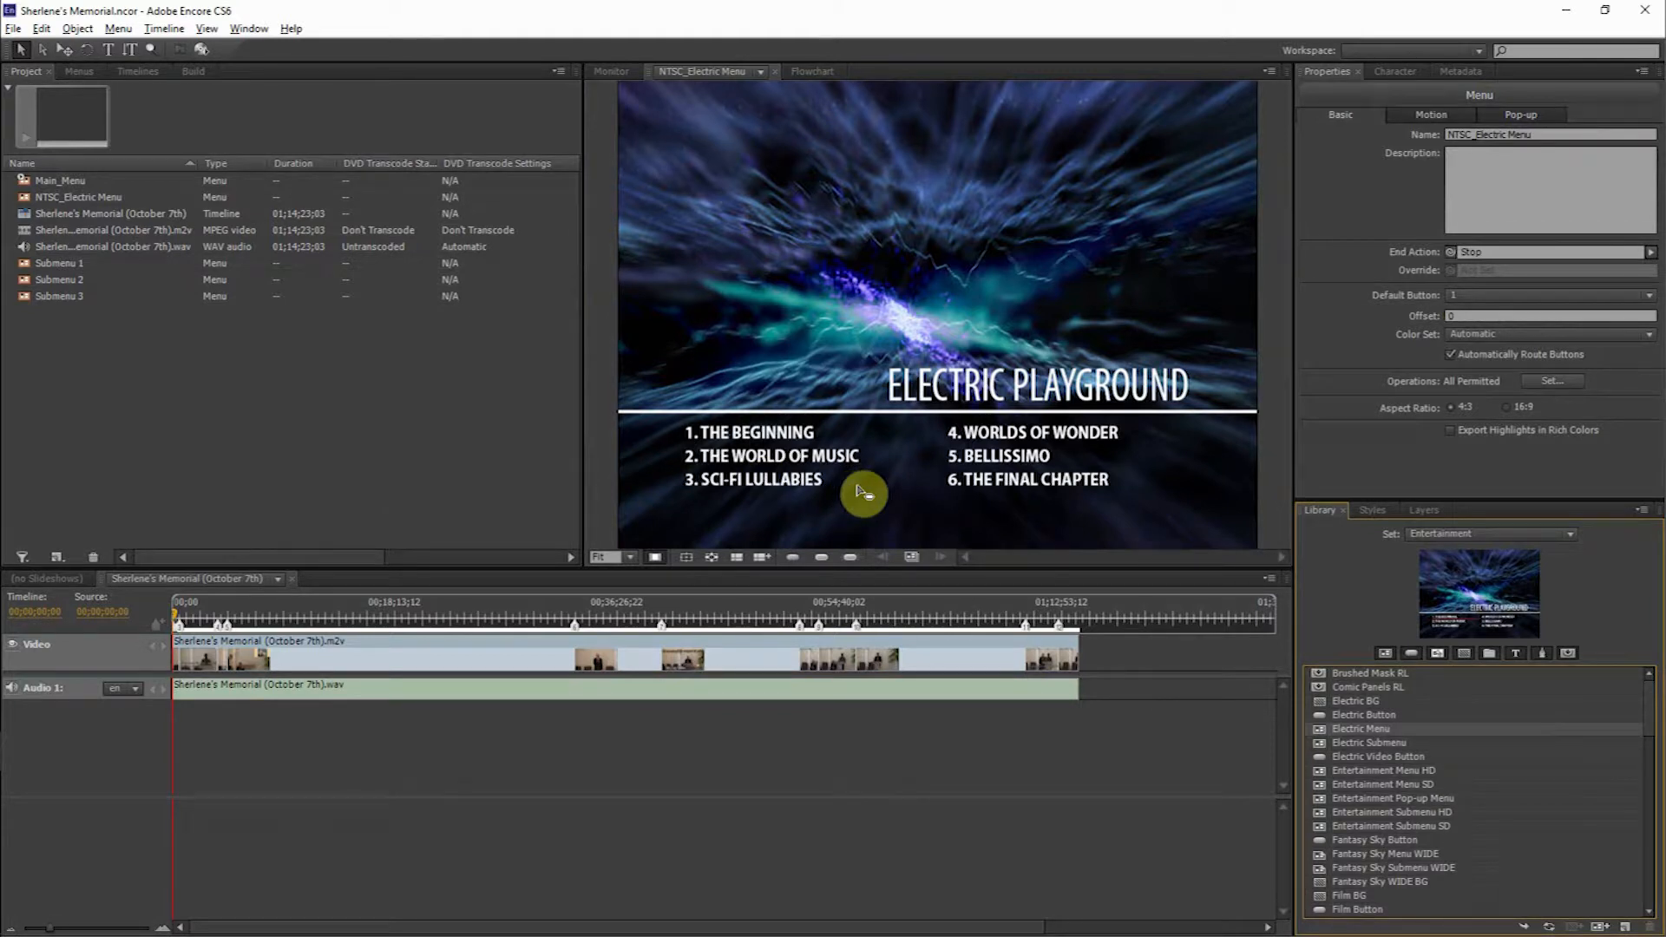
pyautogui.click(100, 198)
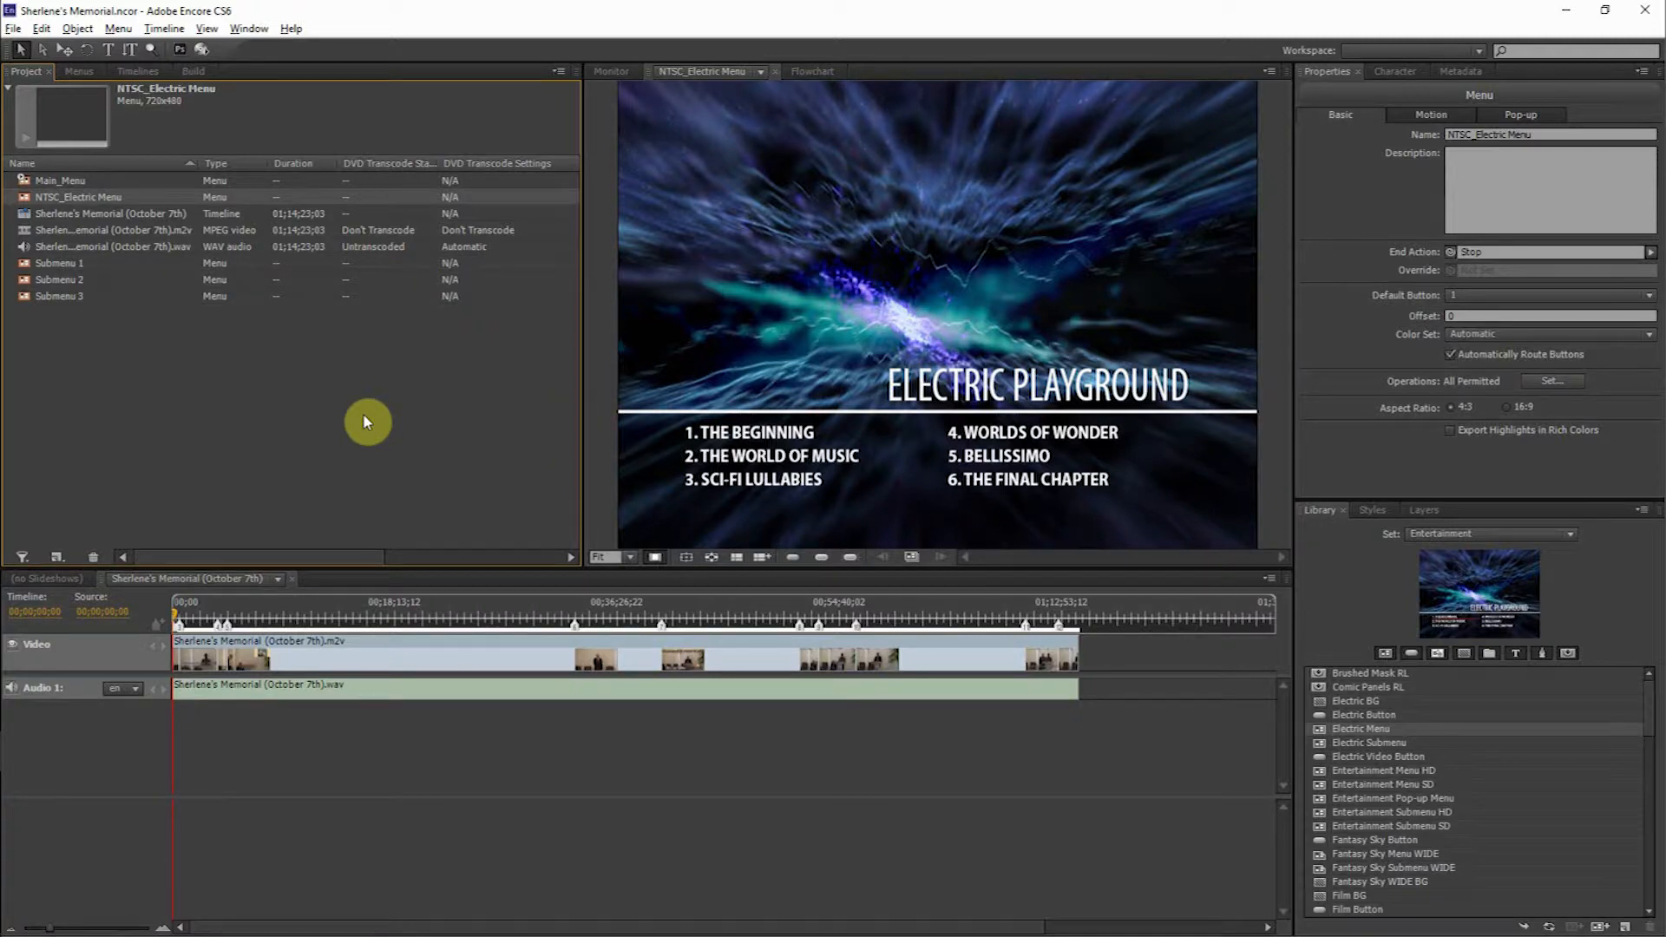
pyautogui.click(92, 557)
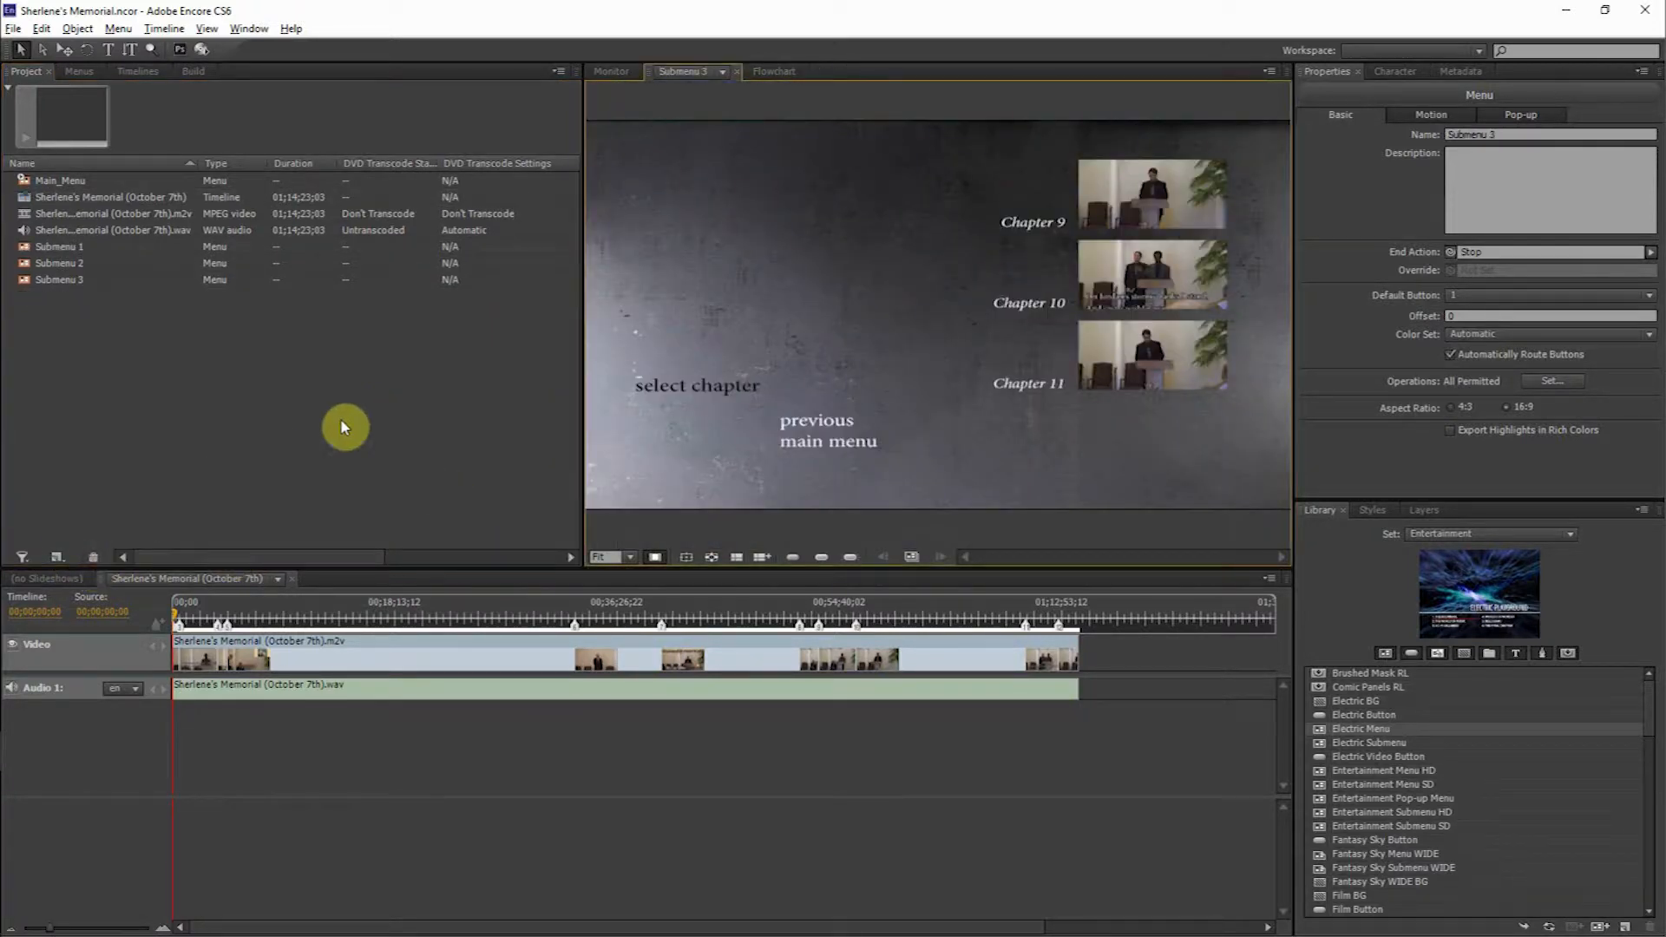
# Step: Open Main_Menu from the project and run the project check with all its tests enabled
pyautogui.click(61, 184)
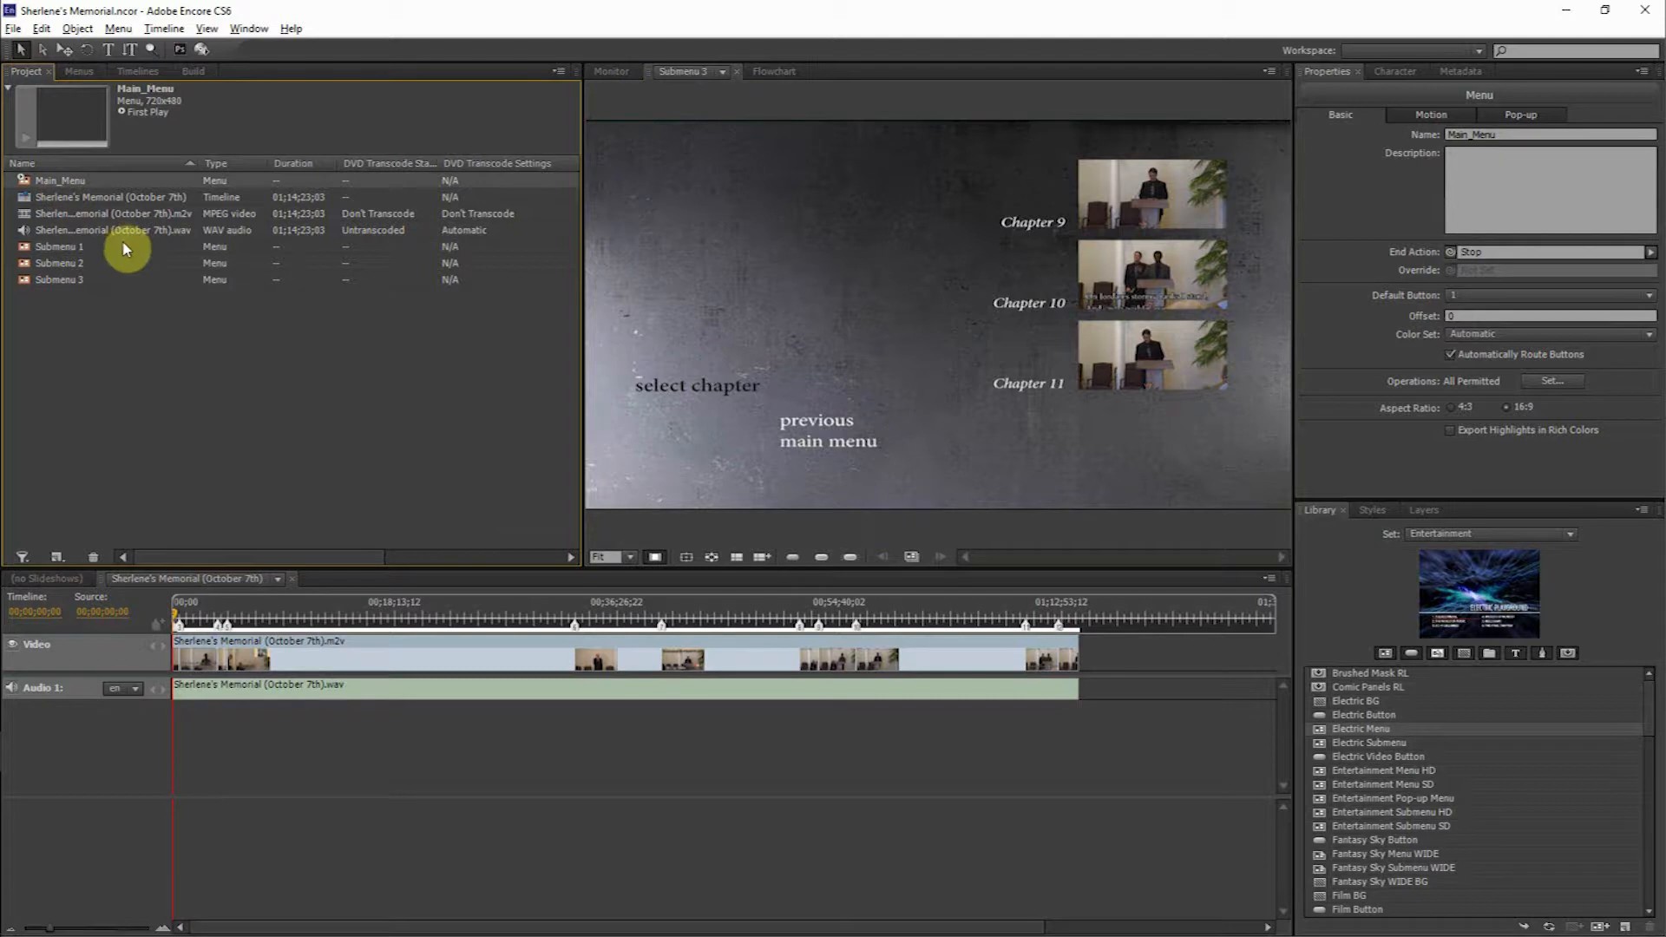
pyautogui.doubleClick(69, 182)
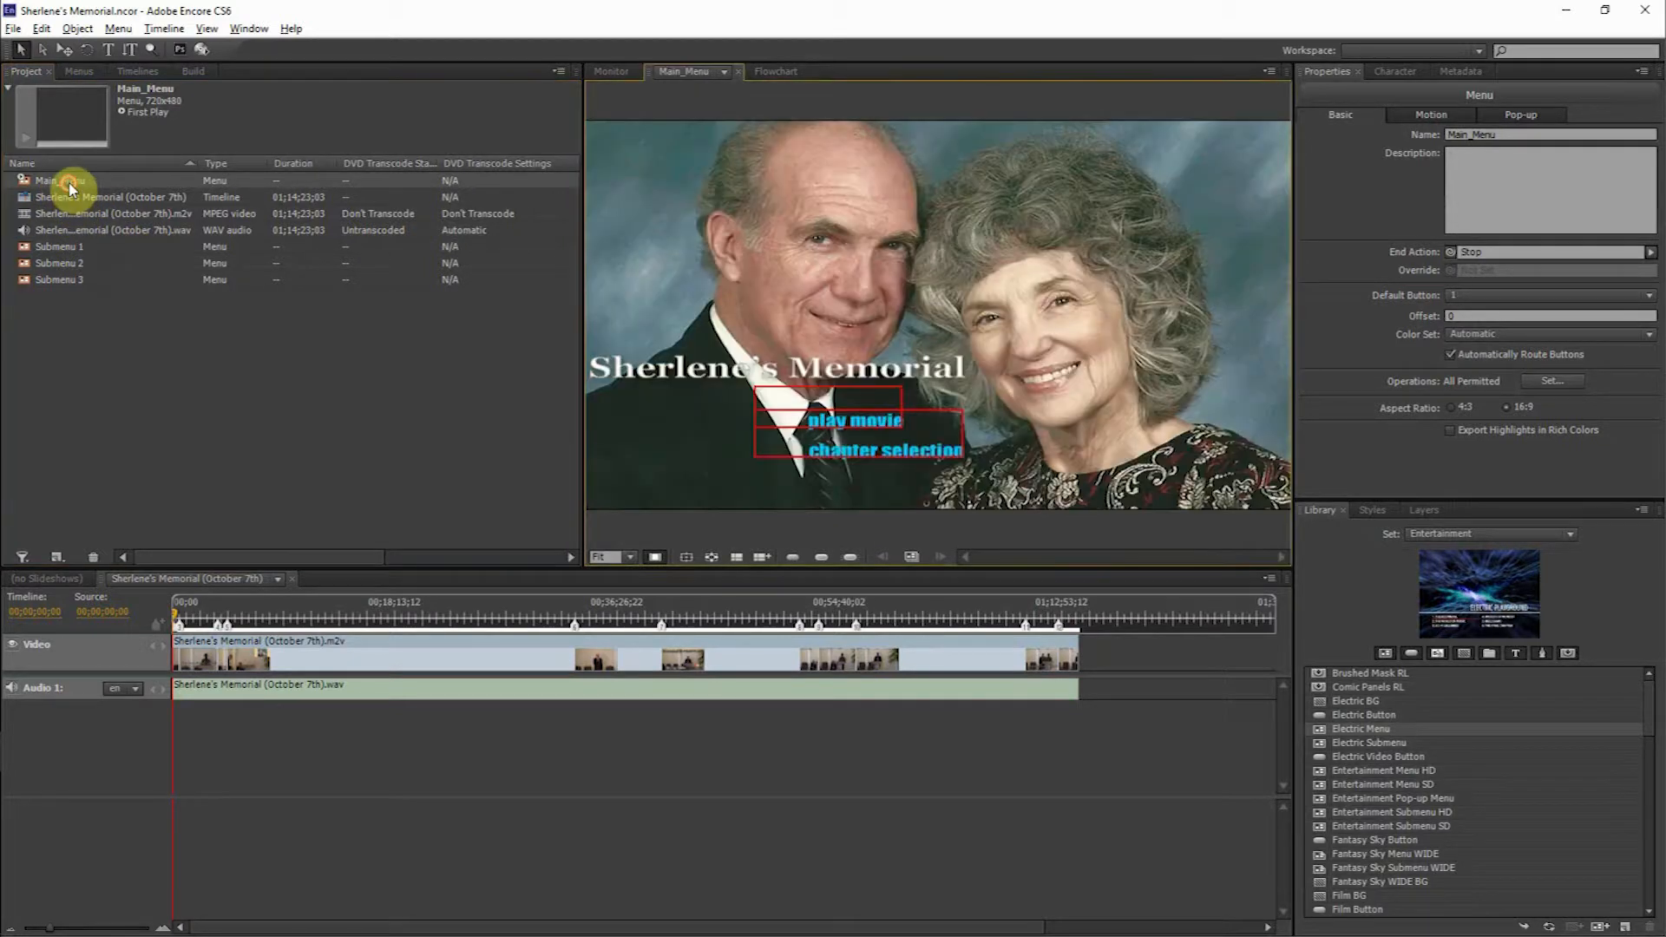
pyautogui.click(194, 71)
pyautogui.click(512, 132)
pyautogui.click(1209, 471)
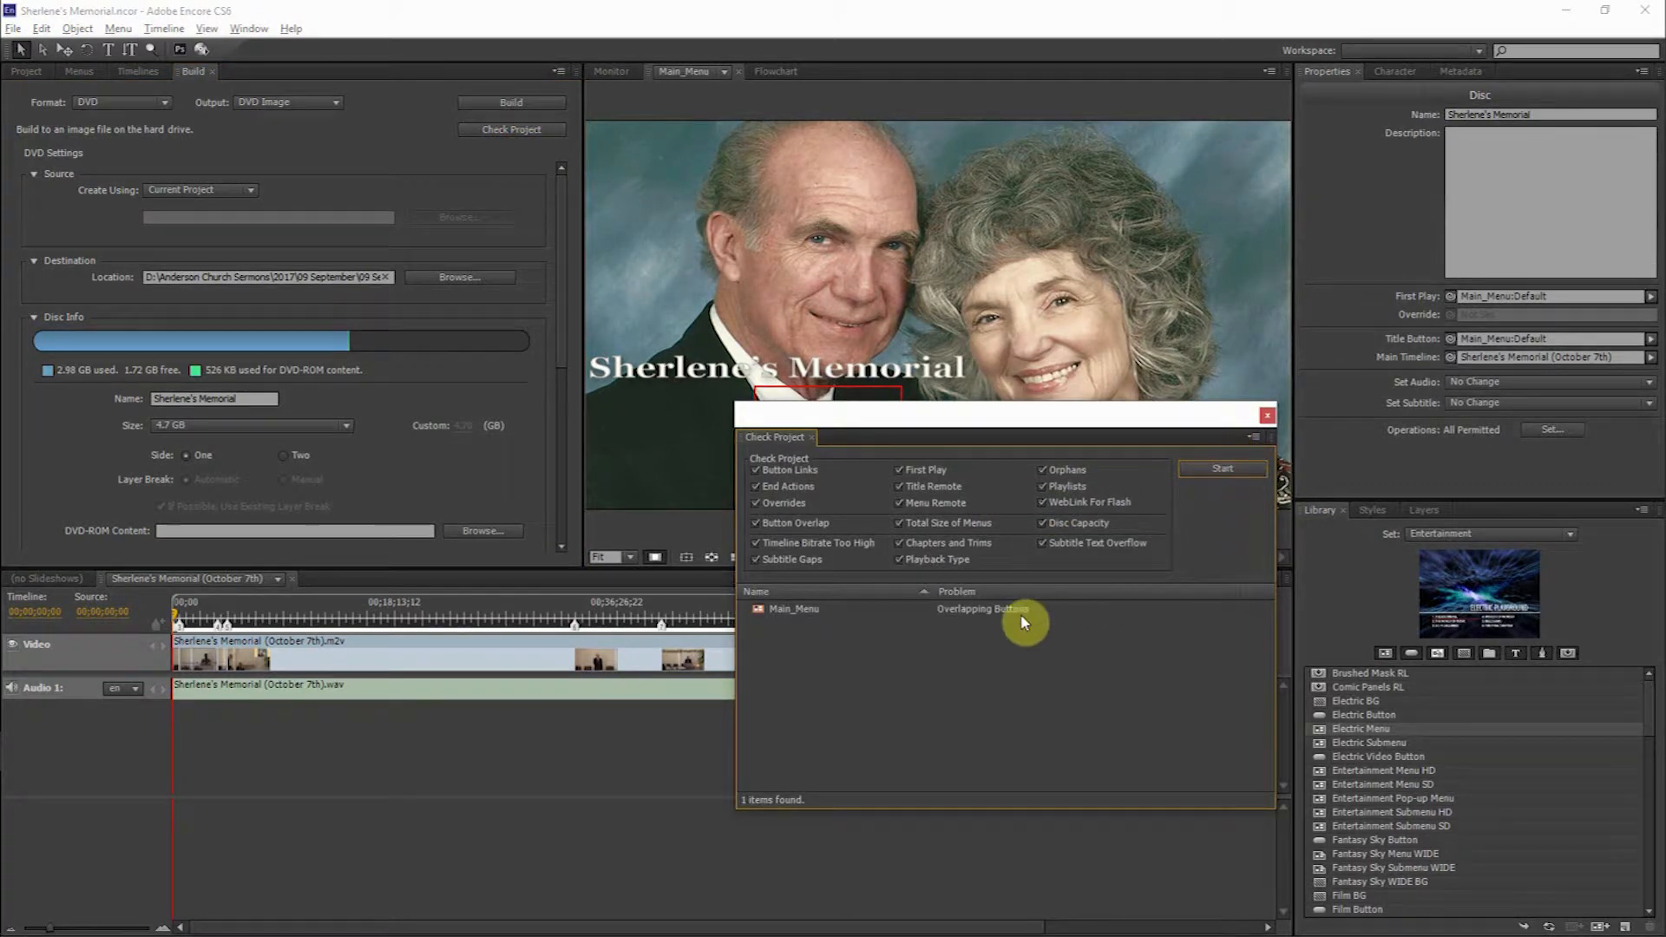
pyautogui.click(1267, 421)
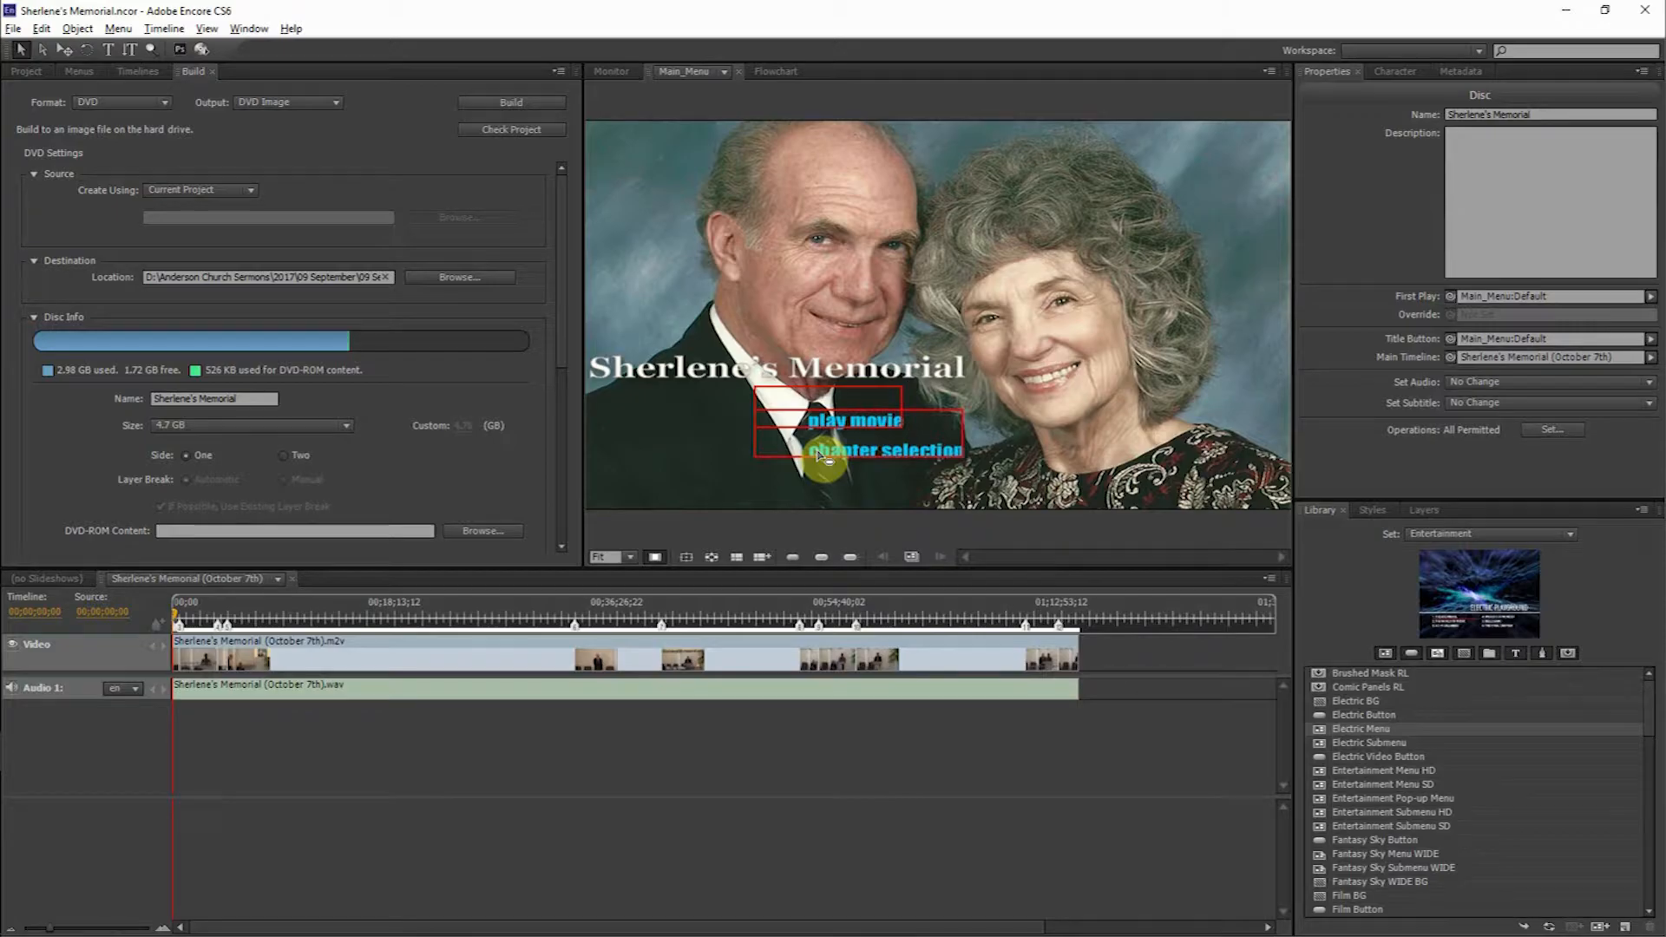
# Step: Switch to Photoshop and undo the drop shadows on both button groups and the earlier moves of both button texts
pyautogui.hotkey('alt', 'Tab')
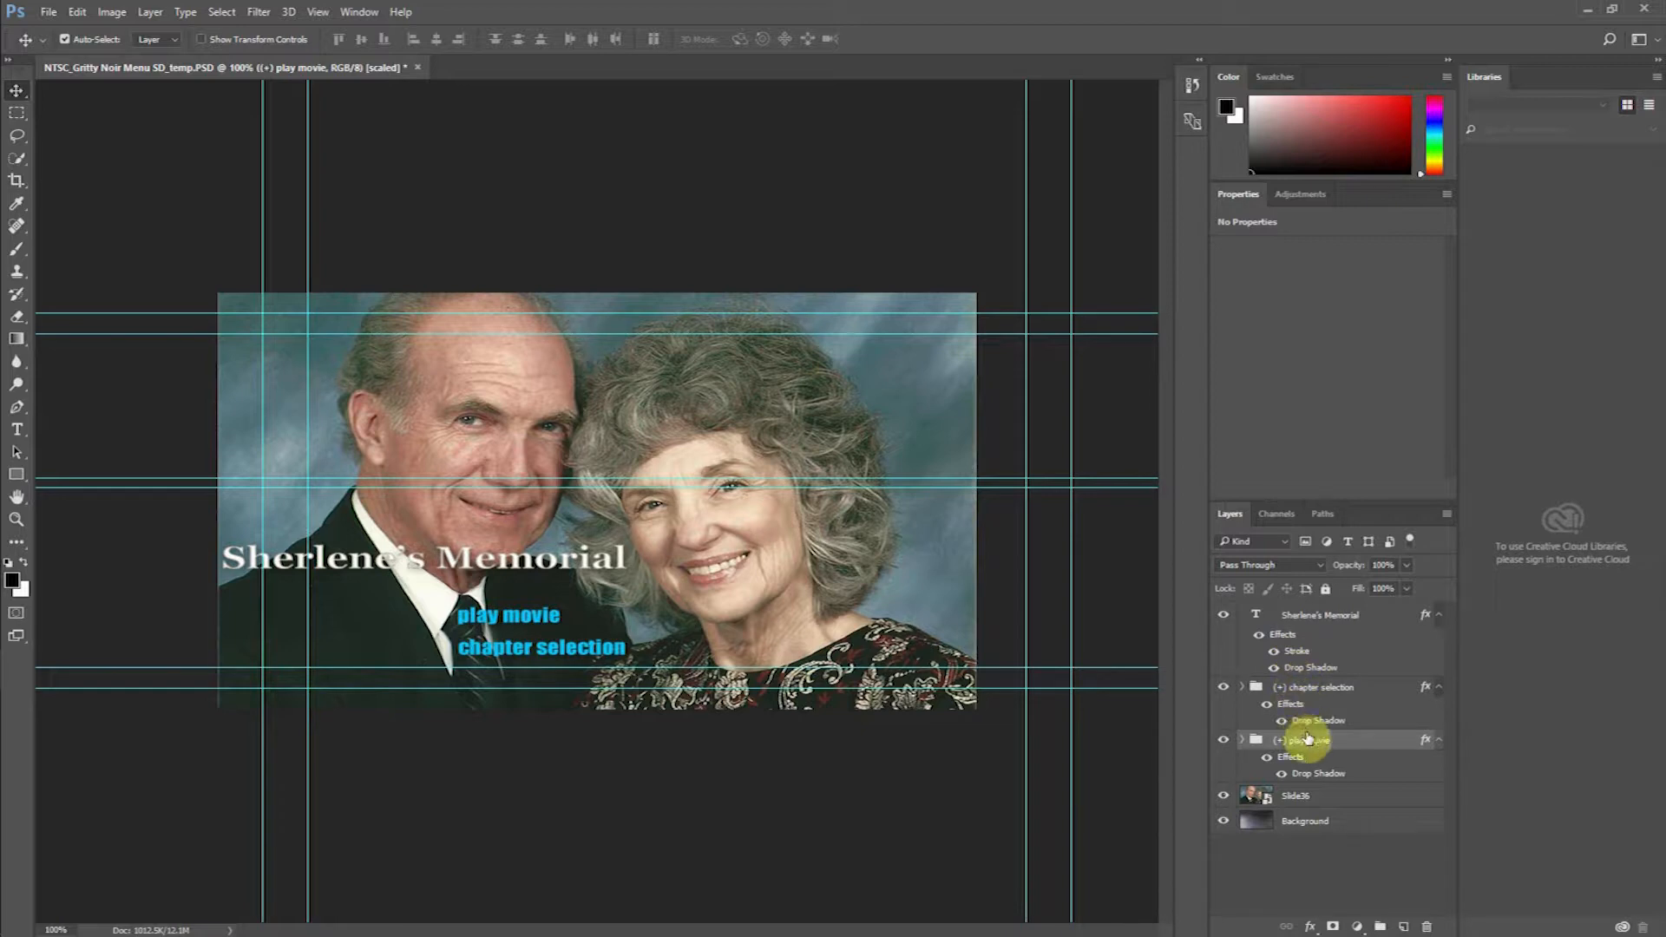
pyautogui.moveTo(479, 629); pyautogui.dragTo(480, 598)
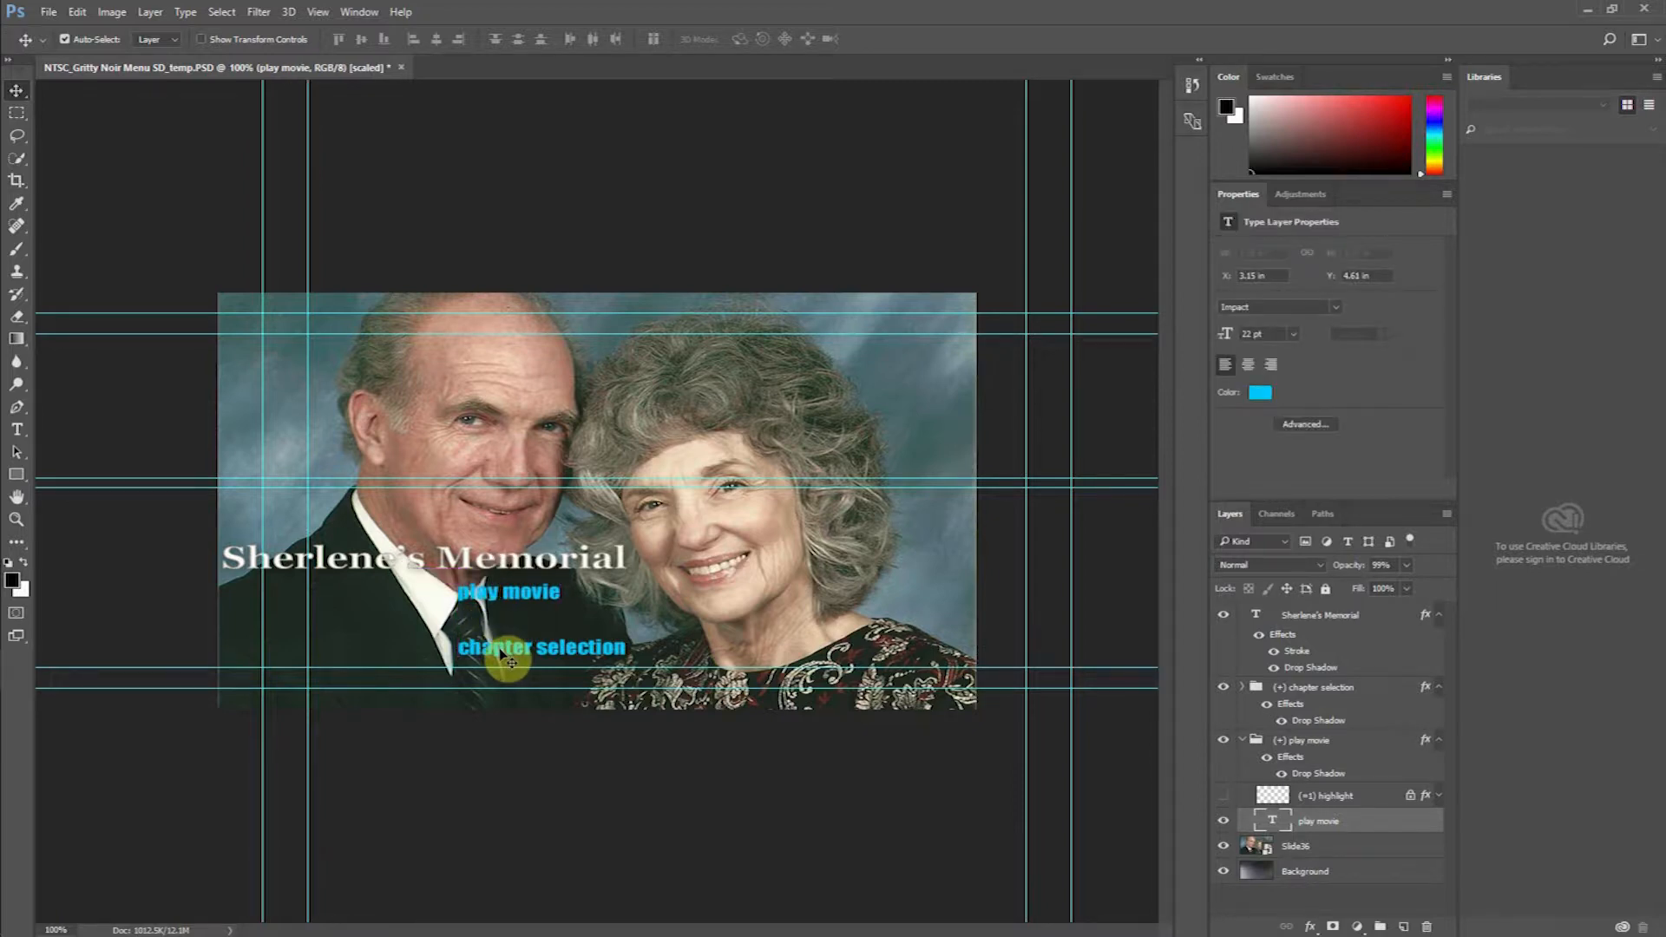
pyautogui.hotkey('ctrl', 'z')
pyautogui.click(50, 12)
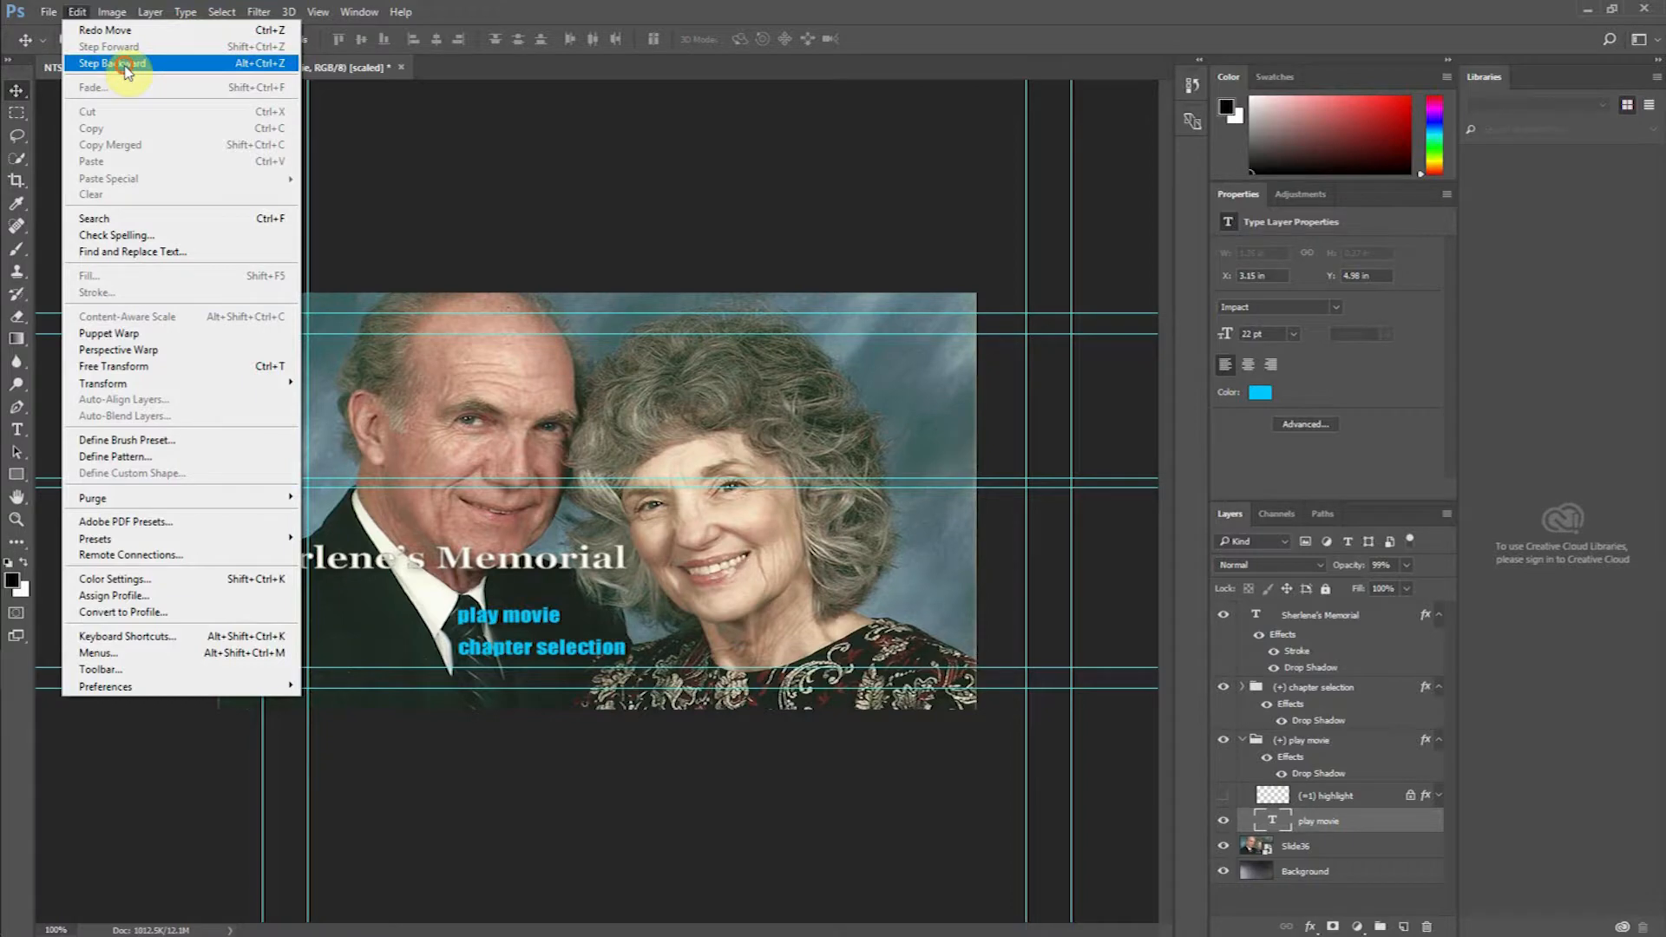
pyautogui.click(126, 65)
pyautogui.click(83, 13)
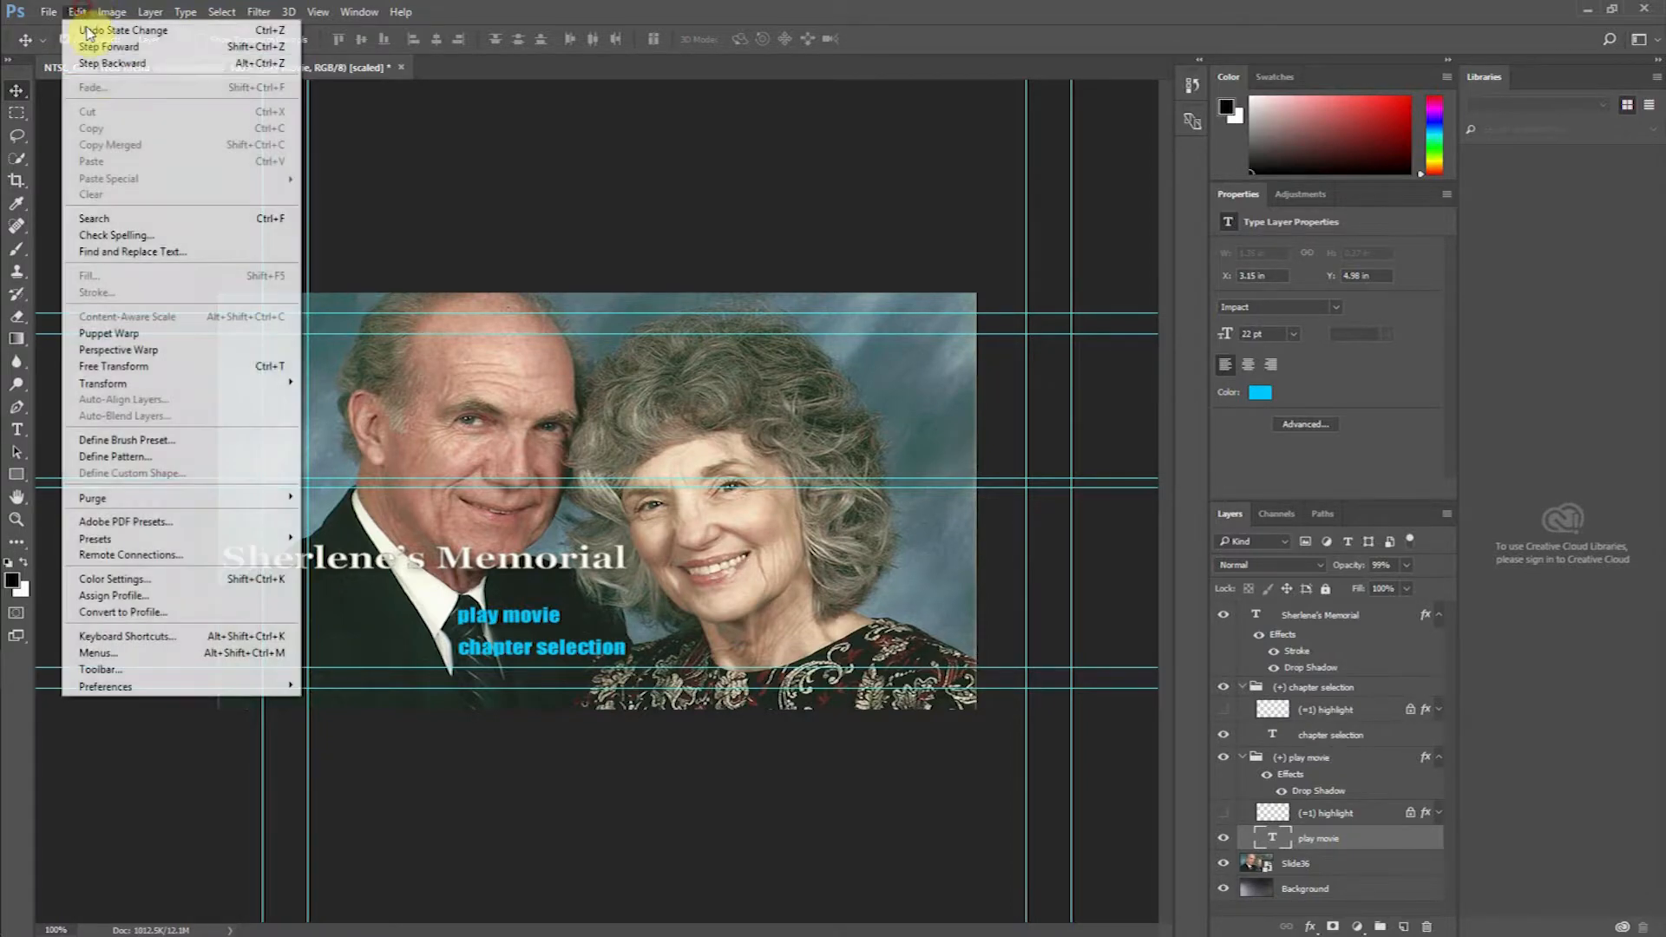
pyautogui.click(112, 63)
pyautogui.click(78, 12)
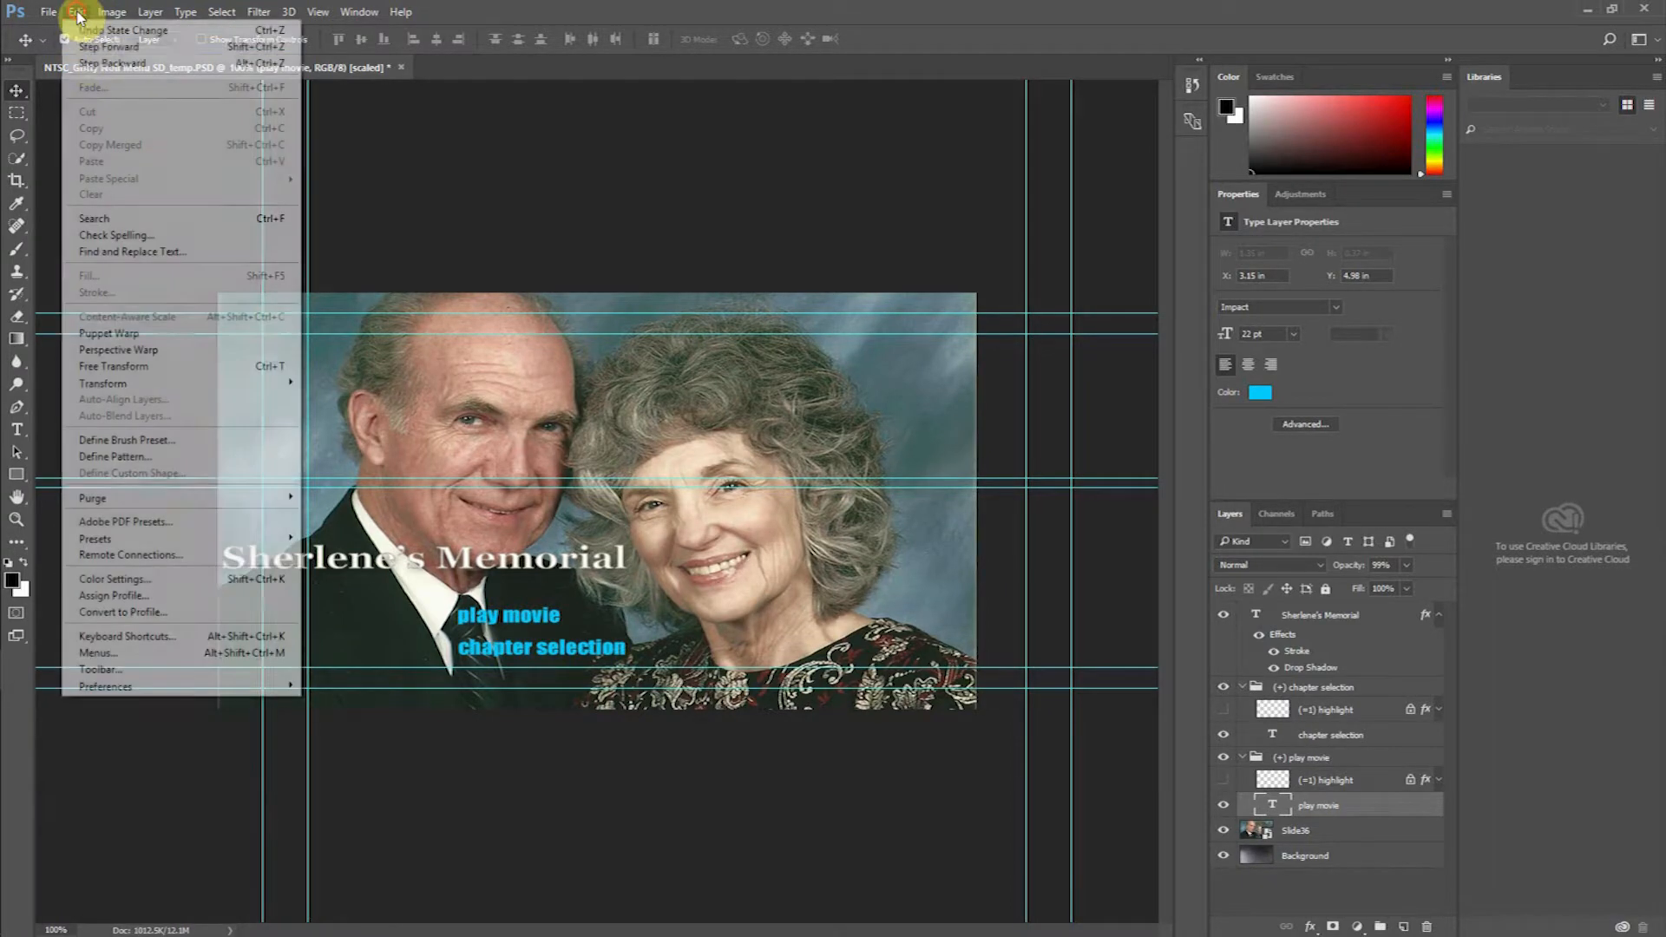
pyautogui.click(91, 63)
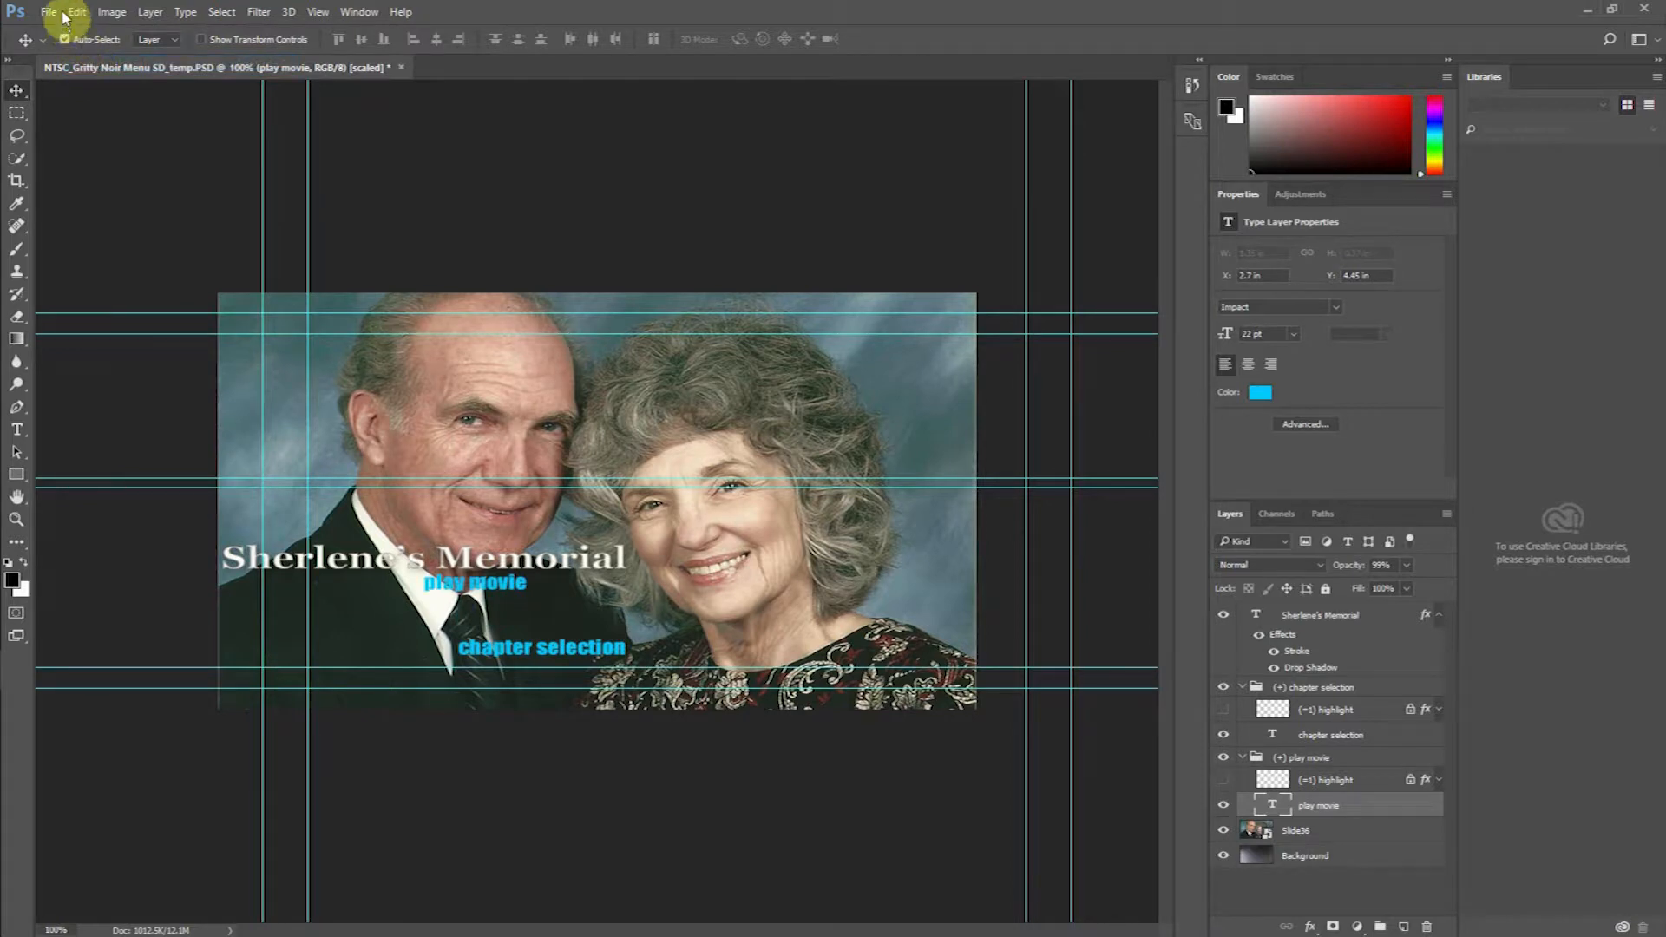
pyautogui.click(76, 12)
pyautogui.click(100, 66)
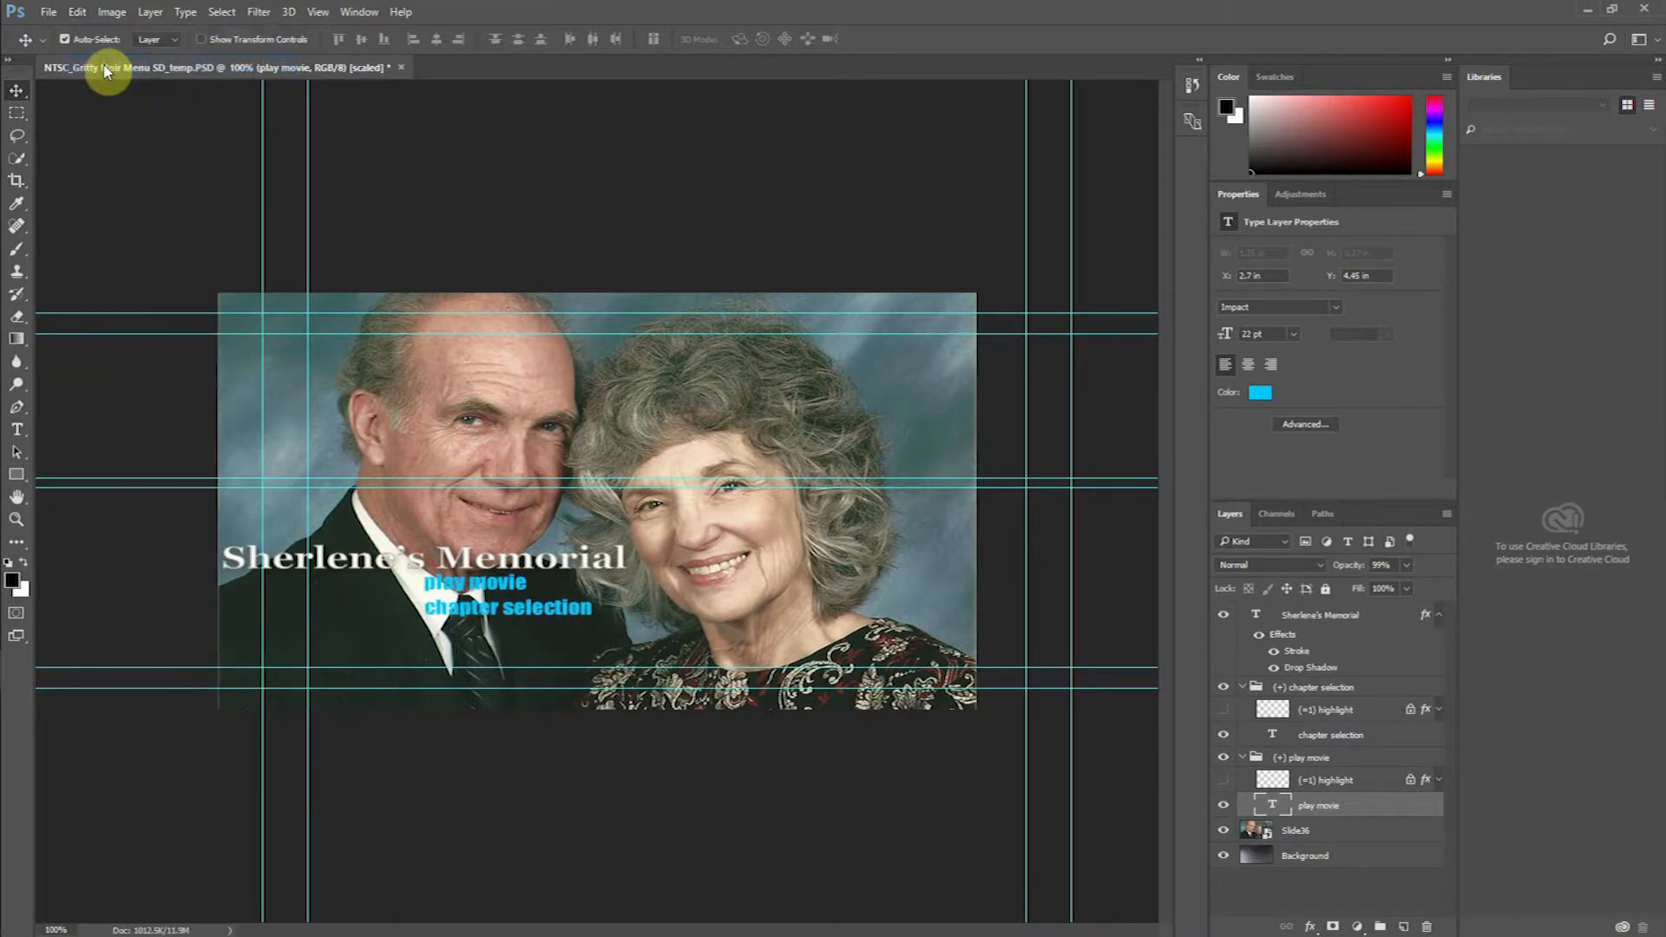
# Step: Add a drop shadow with 35% opacity, 3 px distance and 7 px size to the chapter selection group
pyautogui.click(1306, 690)
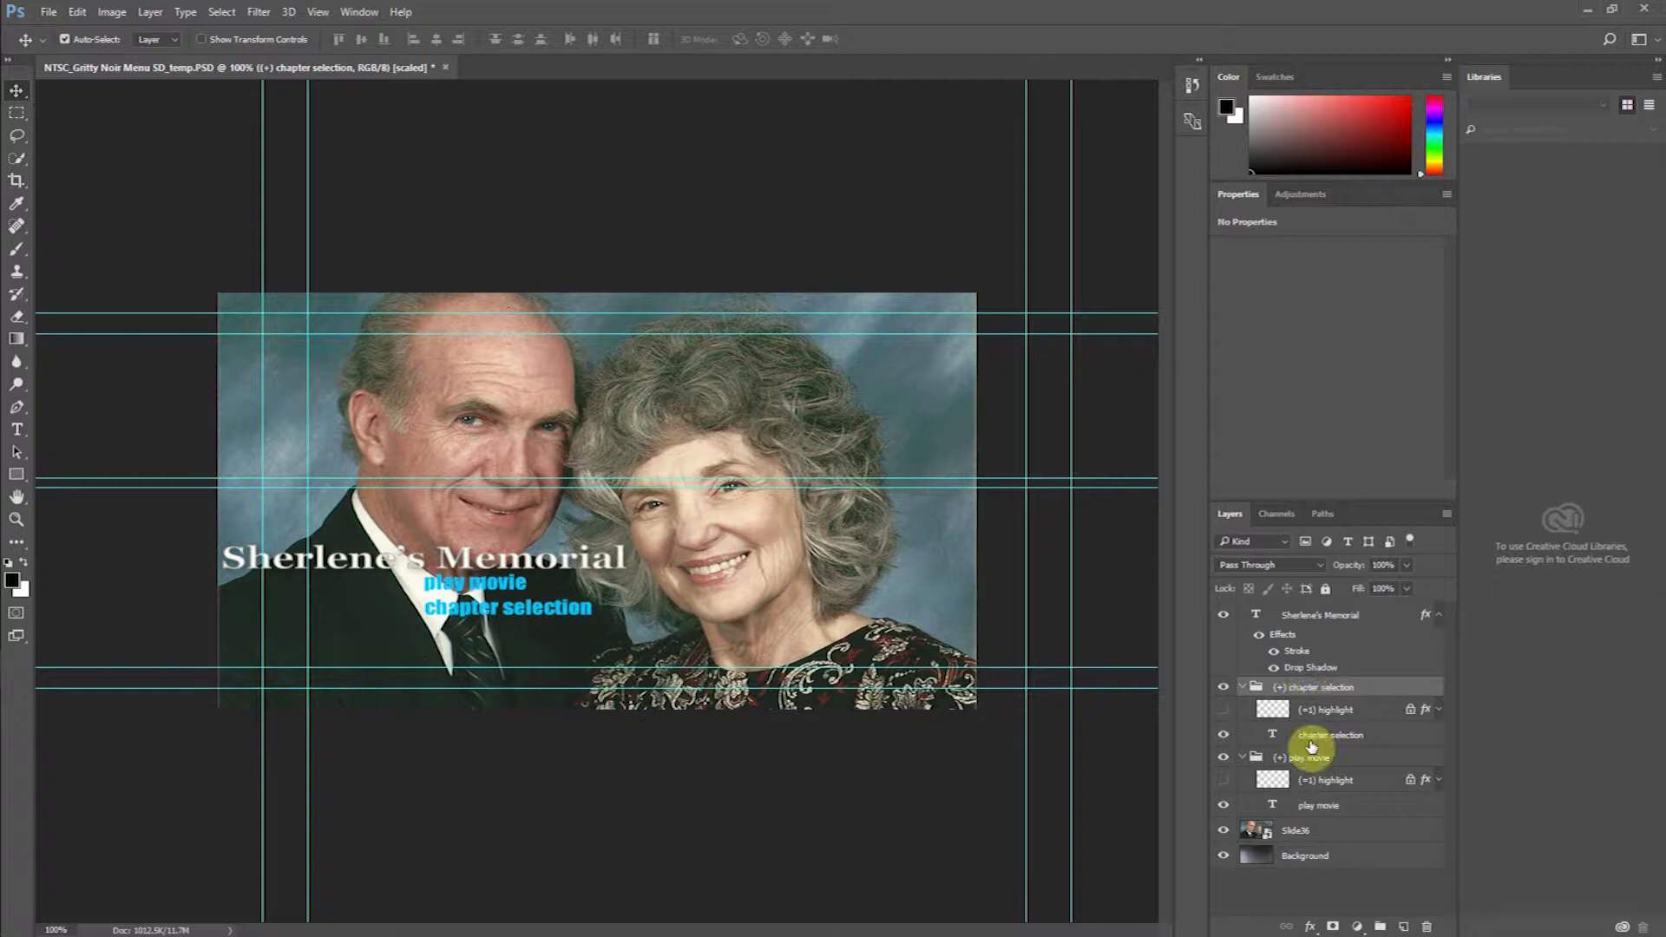
pyautogui.click(1308, 928)
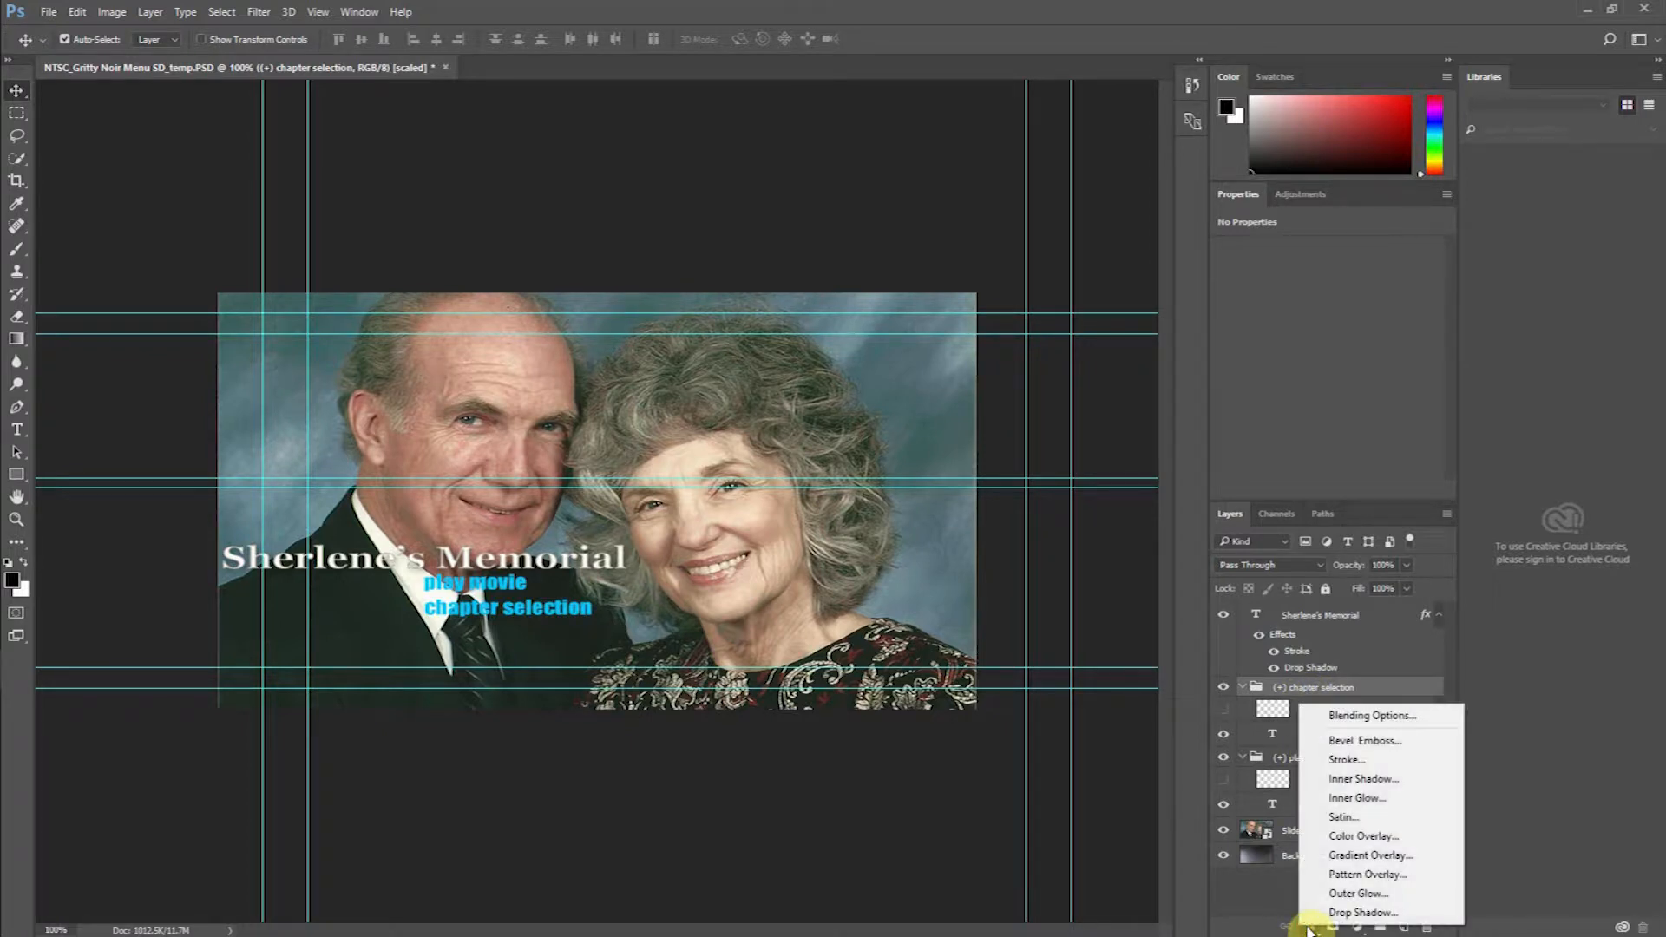
pyautogui.click(1341, 912)
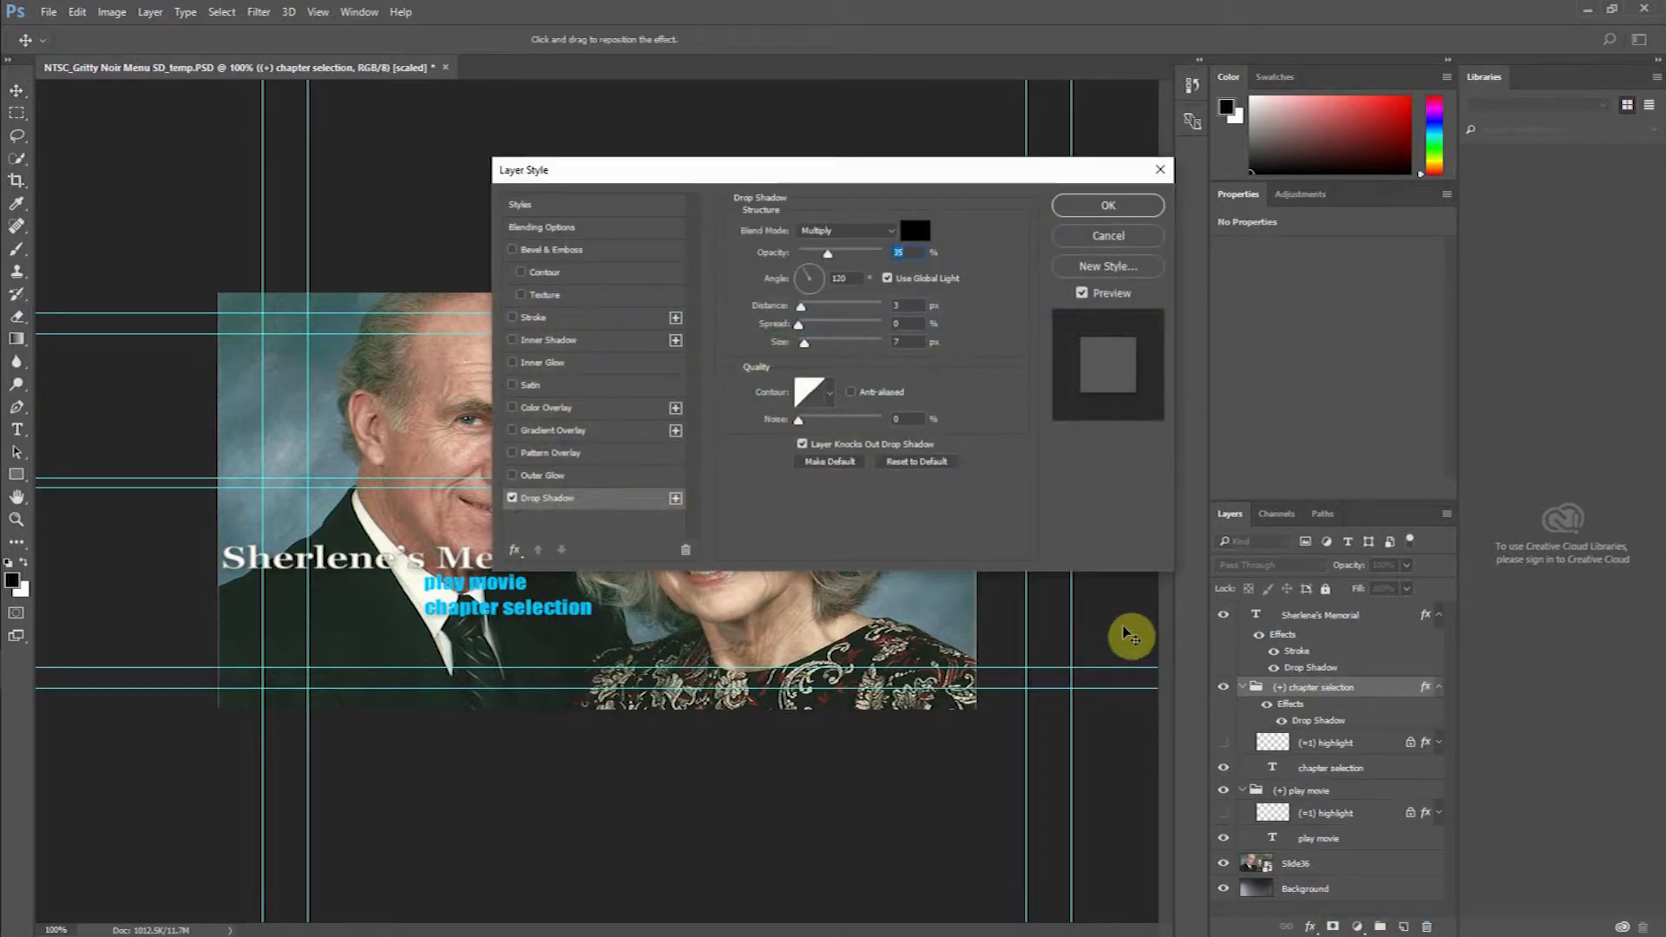
pyautogui.click(1134, 206)
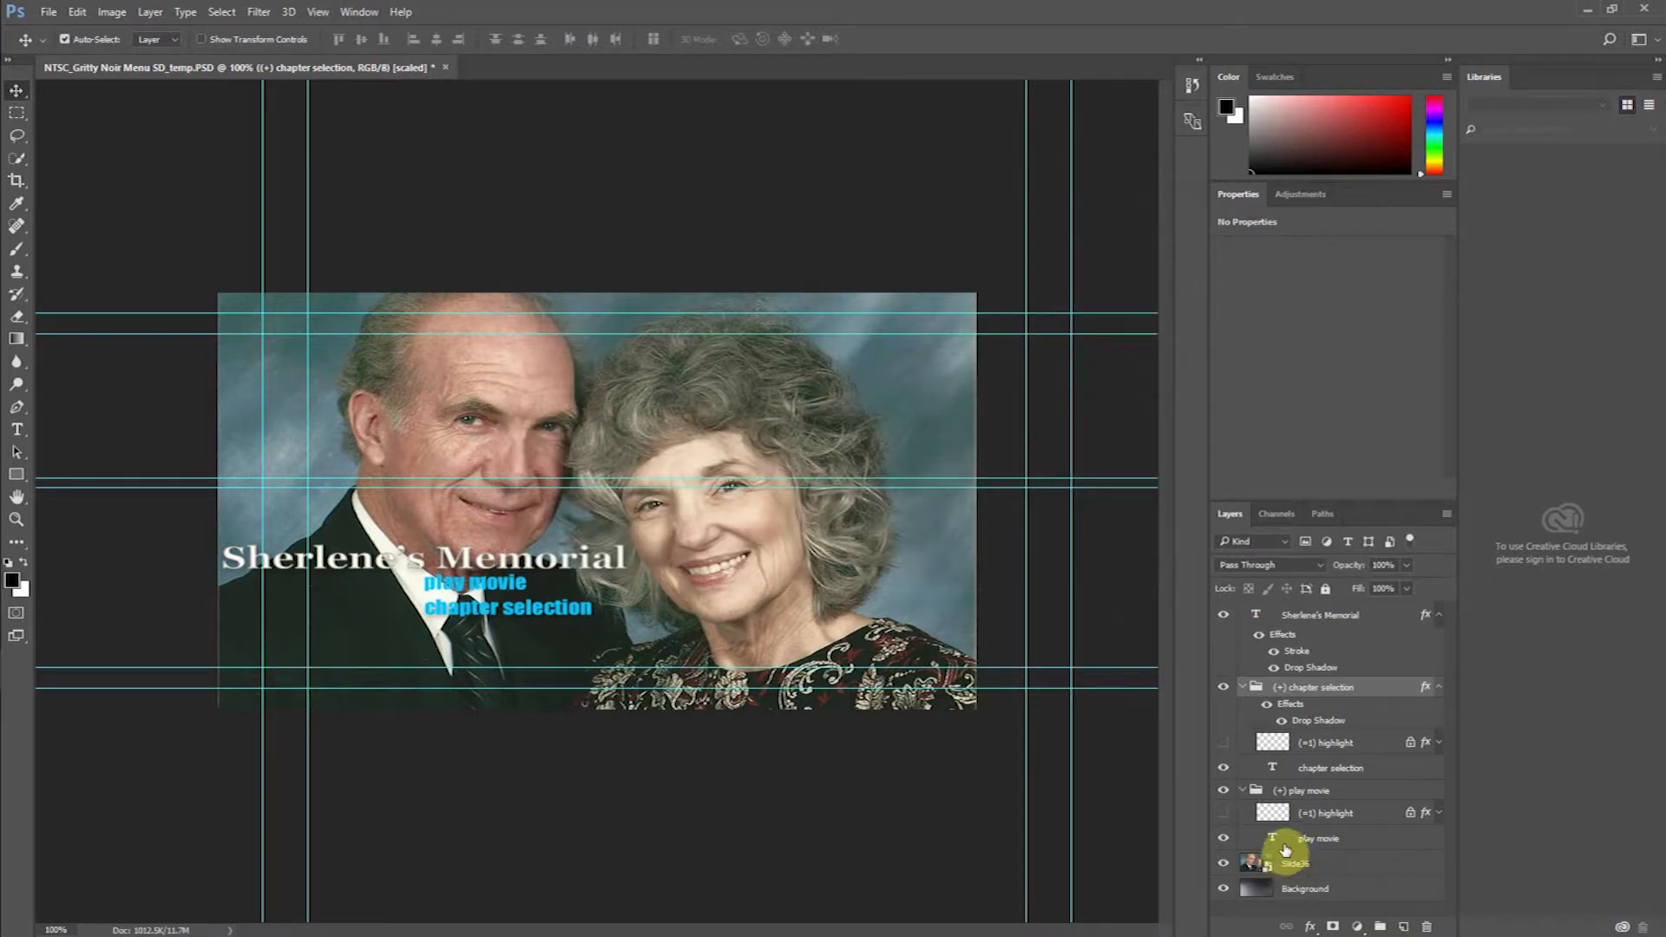
# Step: Add the same 35% opacity drop shadow to the play movie group and save the menu file
pyautogui.click(1310, 791)
pyautogui.click(1310, 928)
pyautogui.click(1340, 914)
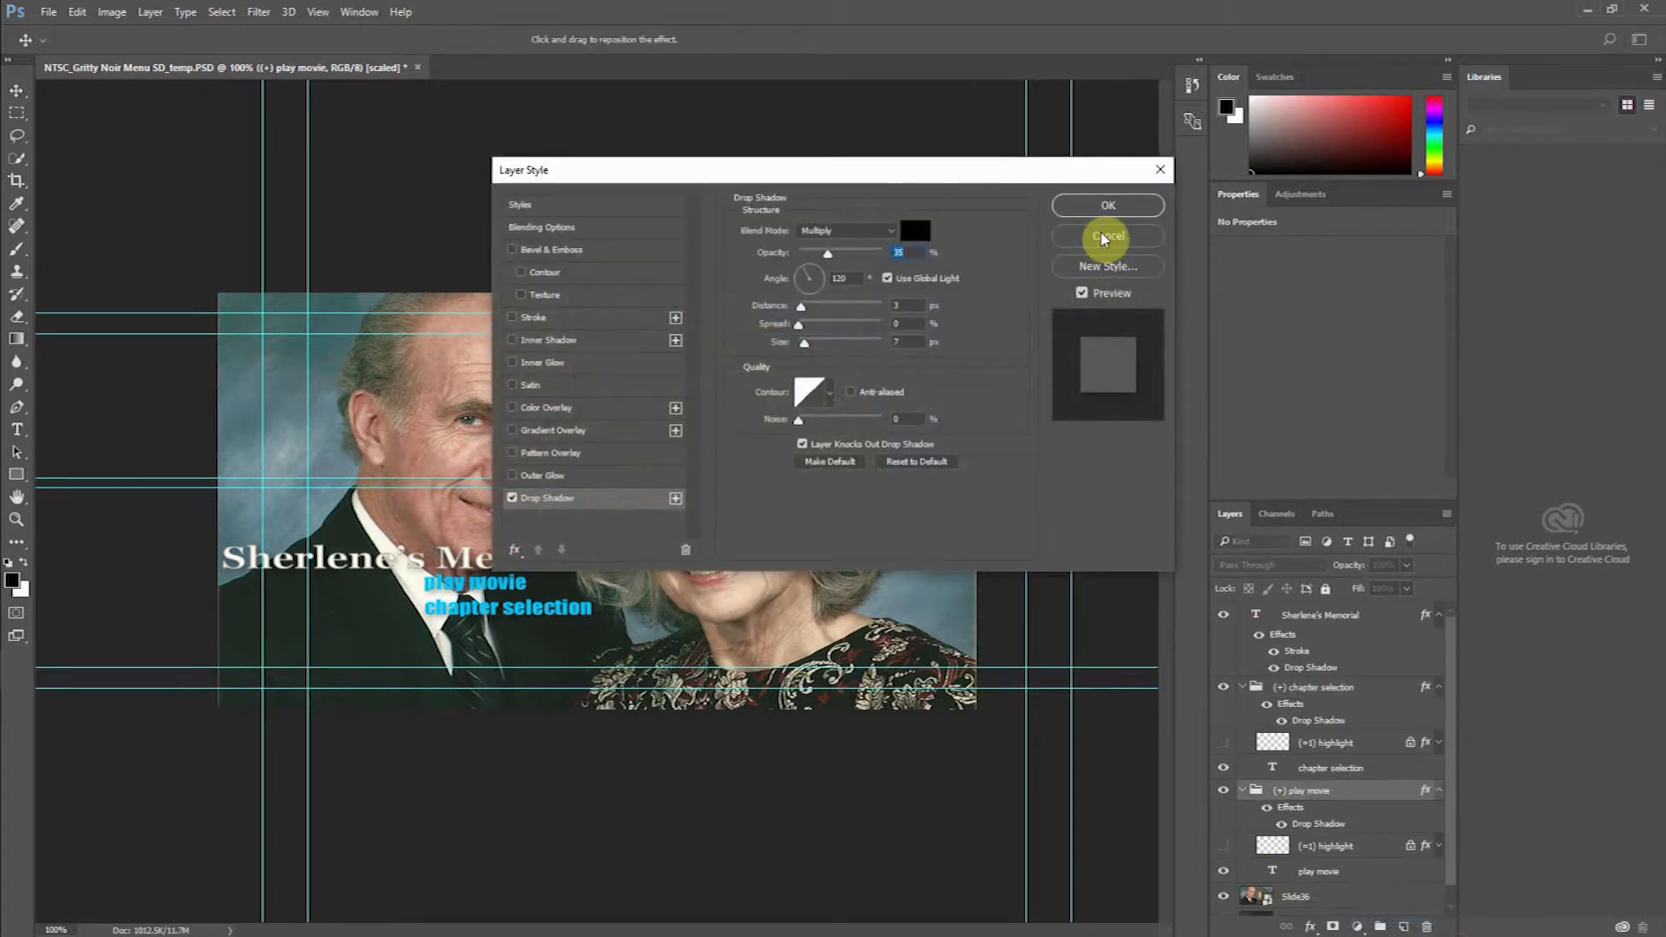
pyautogui.click(1104, 208)
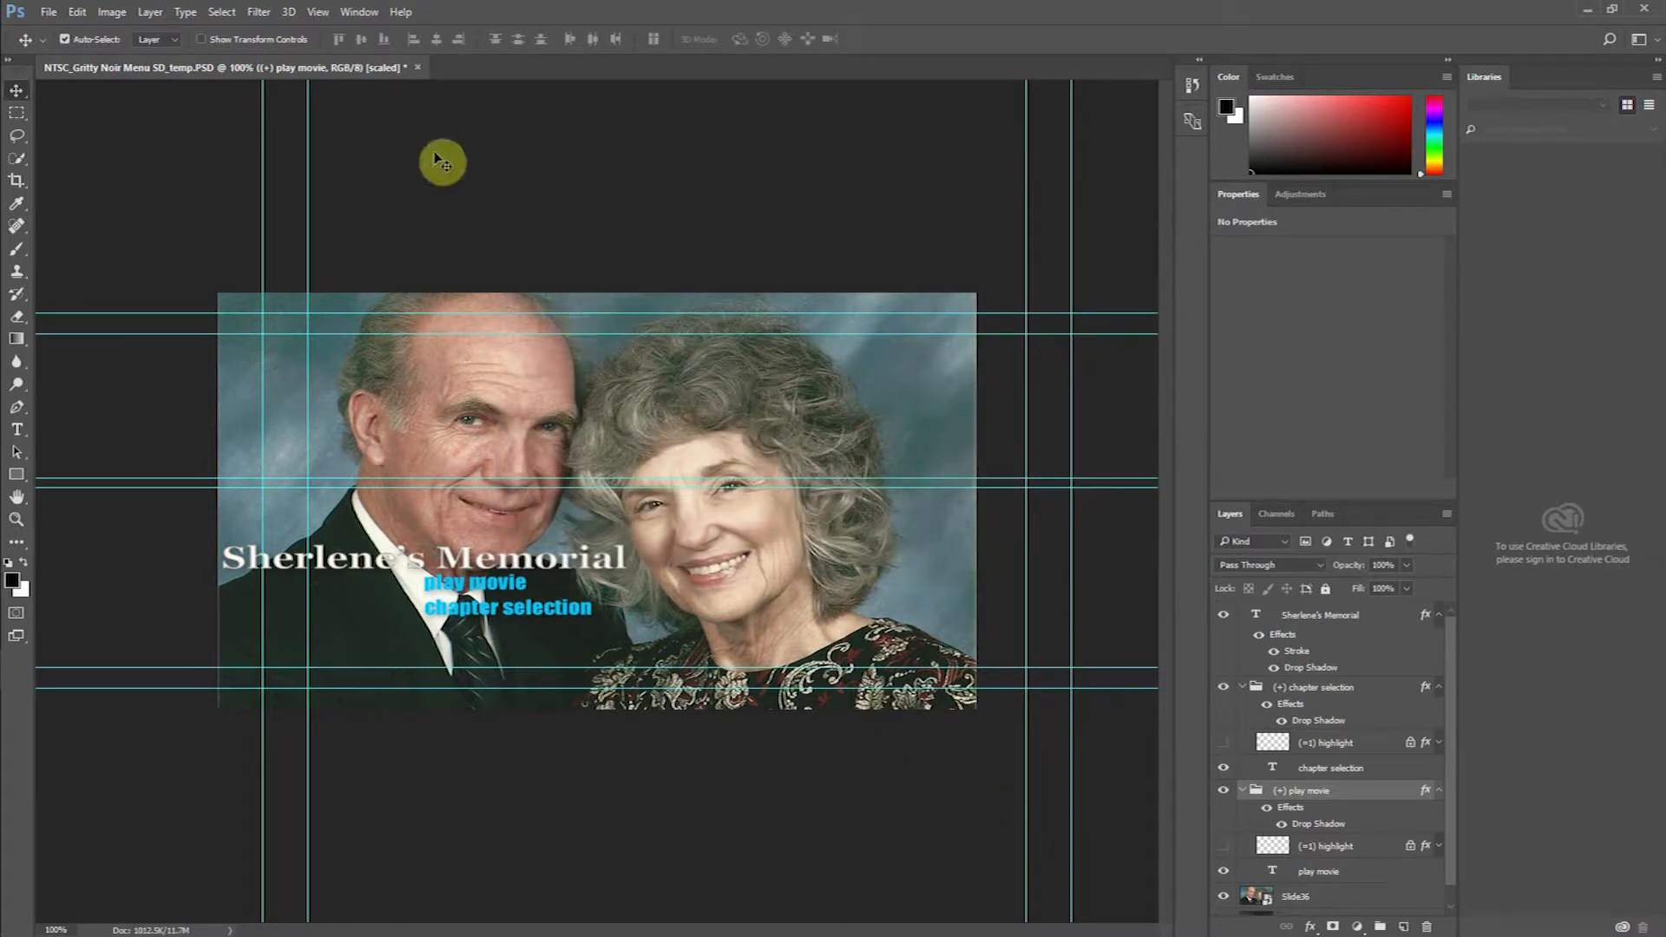
pyautogui.hotkey('ctrl', 's')
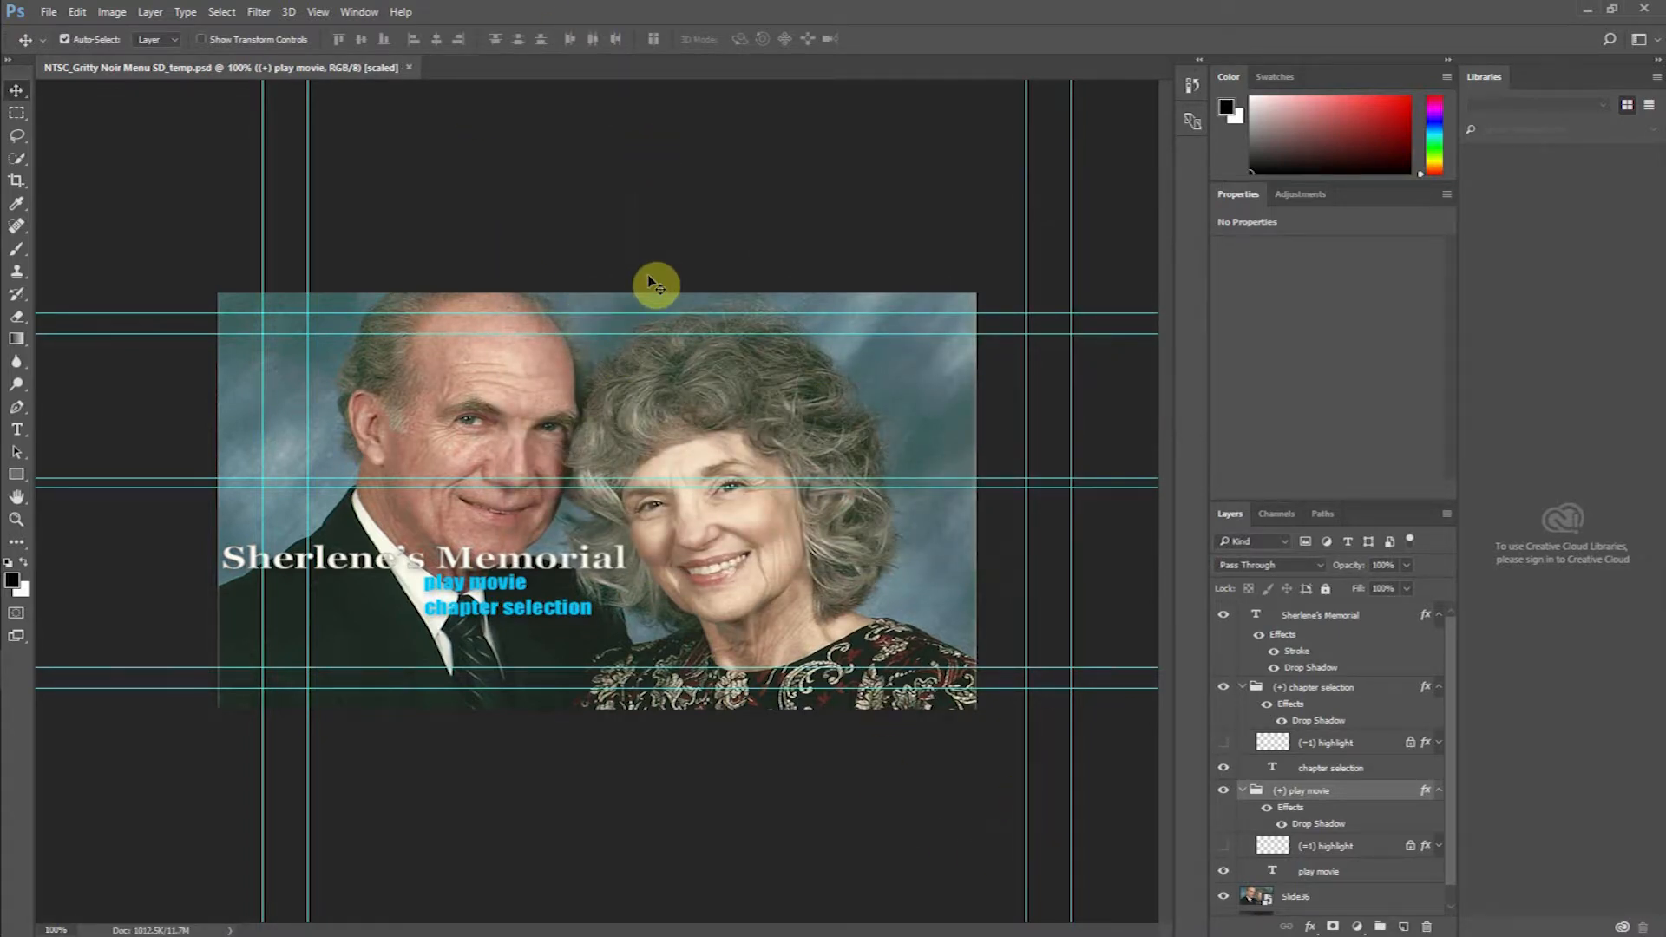
# Step: Set the Slide36 photo layer's opacity to 75% in its blending options and save the menu file
pyautogui.click(1297, 898)
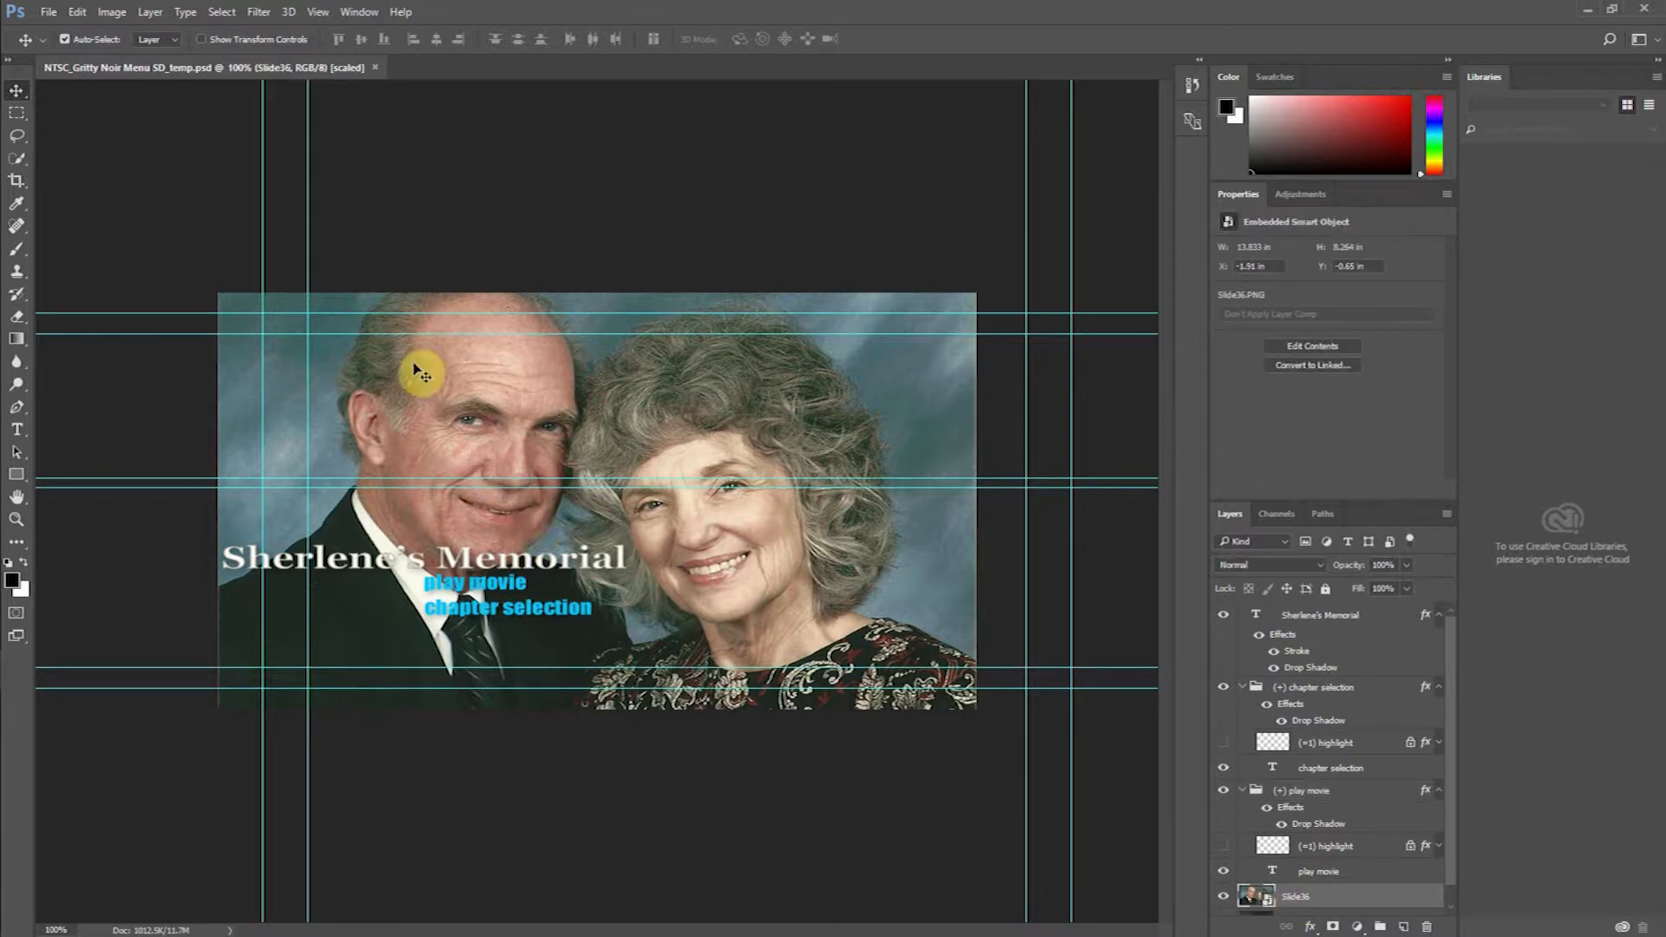
pyautogui.click(1311, 926)
pyautogui.click(1356, 716)
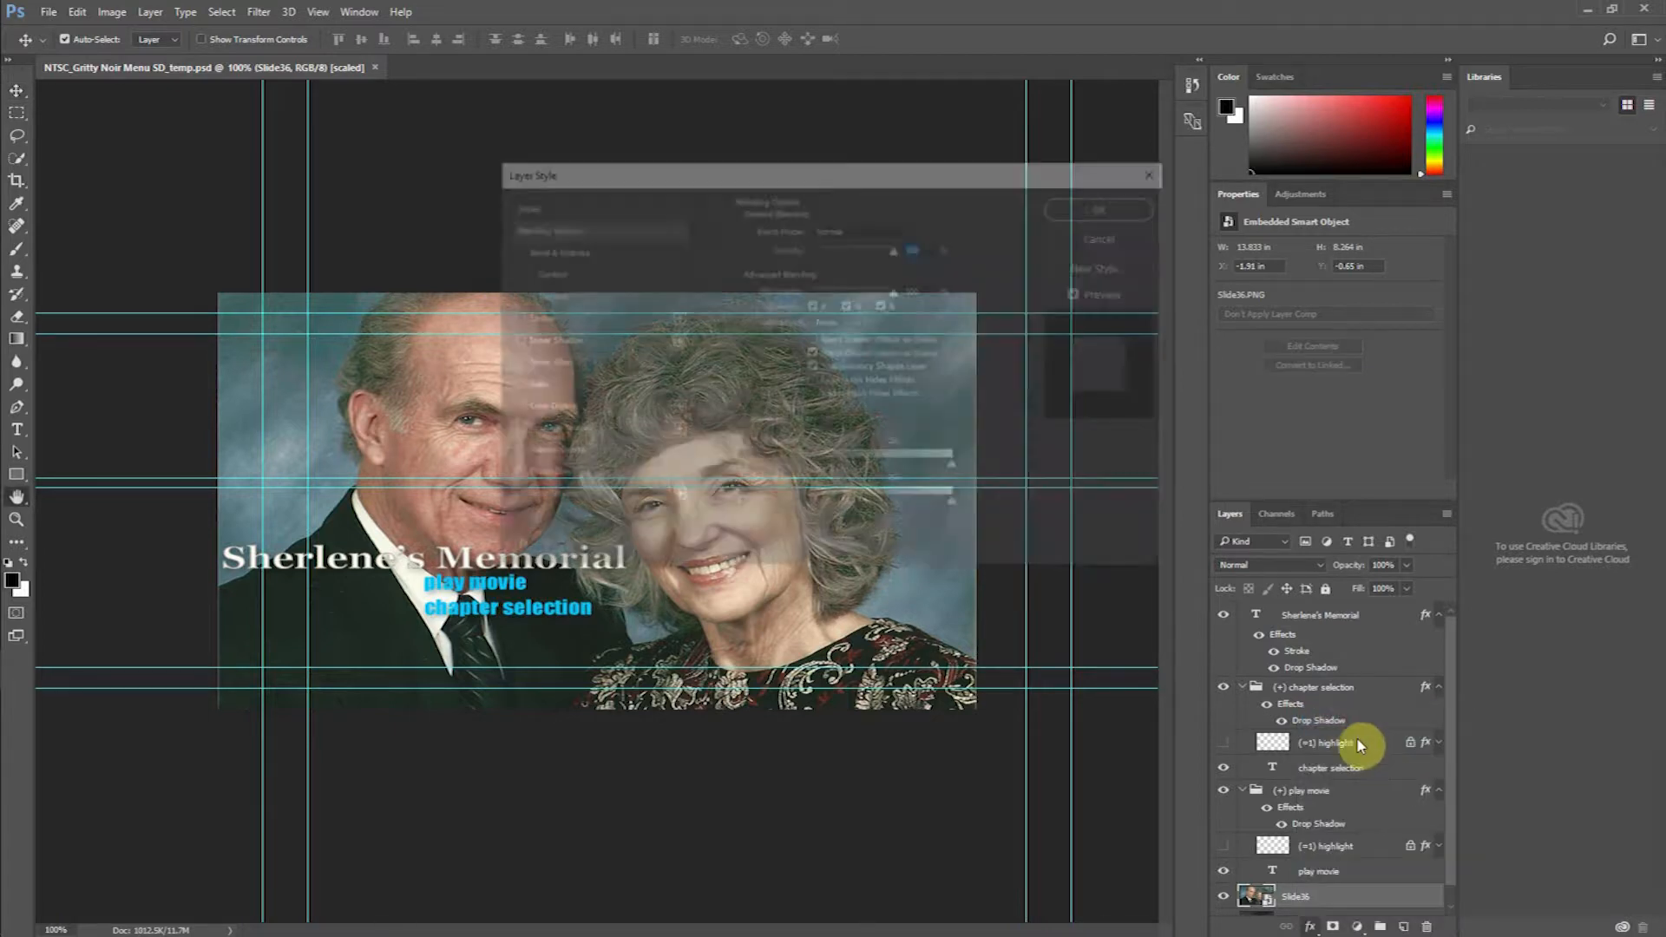
pyautogui.moveTo(895, 249); pyautogui.dragTo(865, 258)
pyautogui.moveTo(842, 170); pyautogui.dragTo(1232, 89)
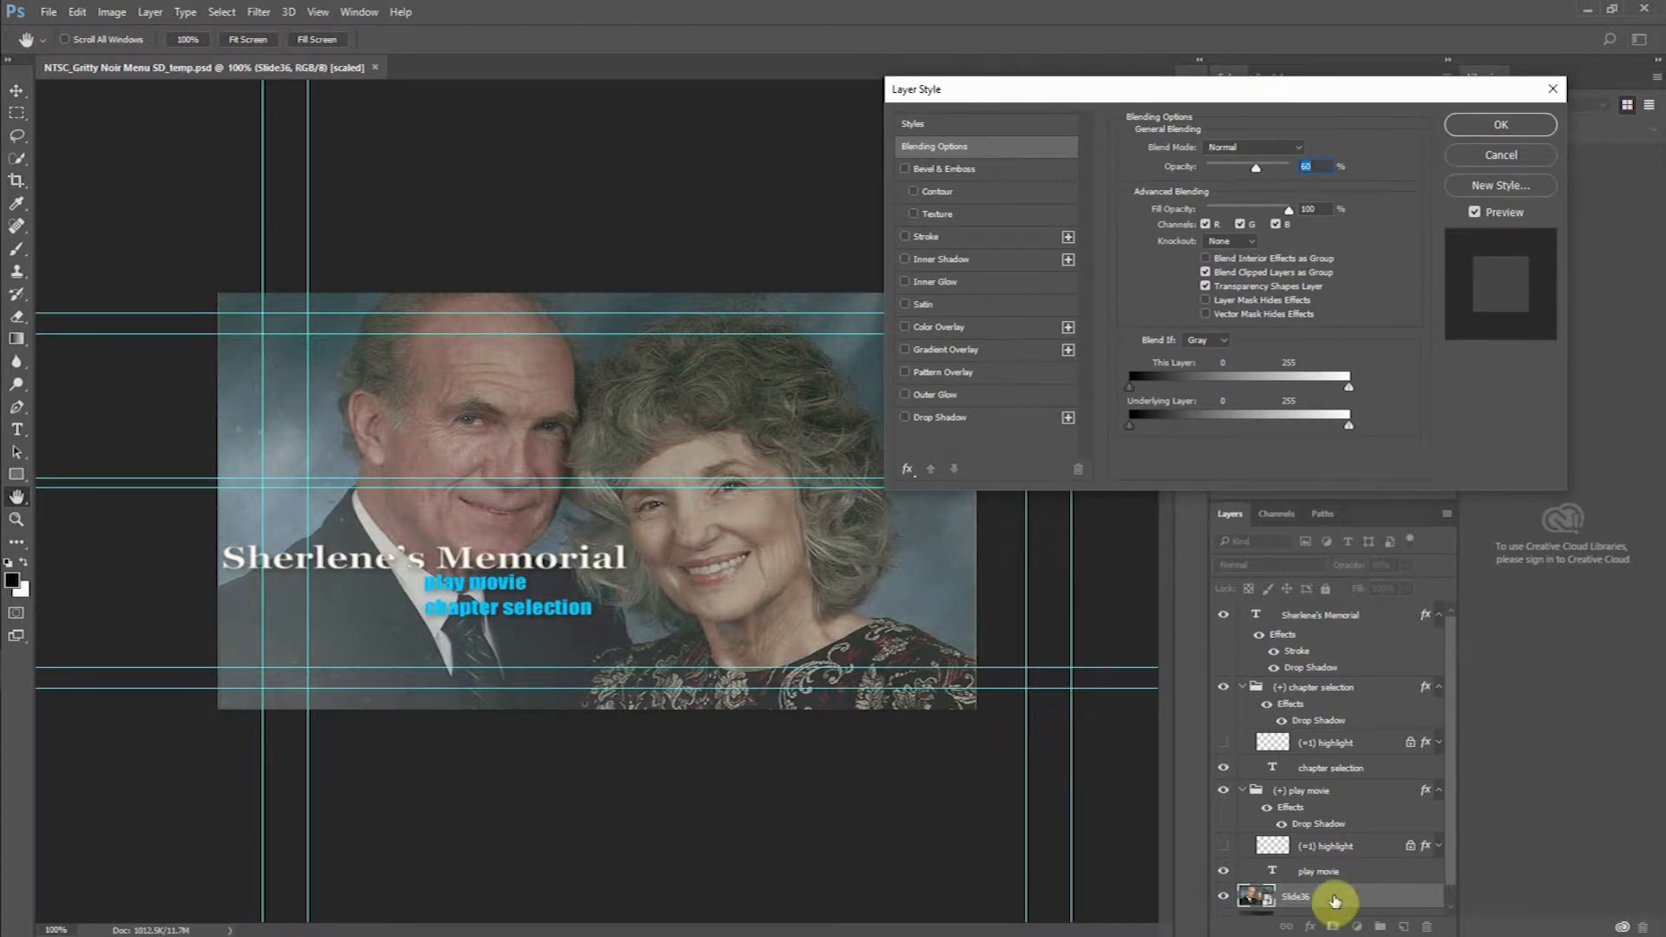
pyautogui.scroll(-1, 1423, 824)
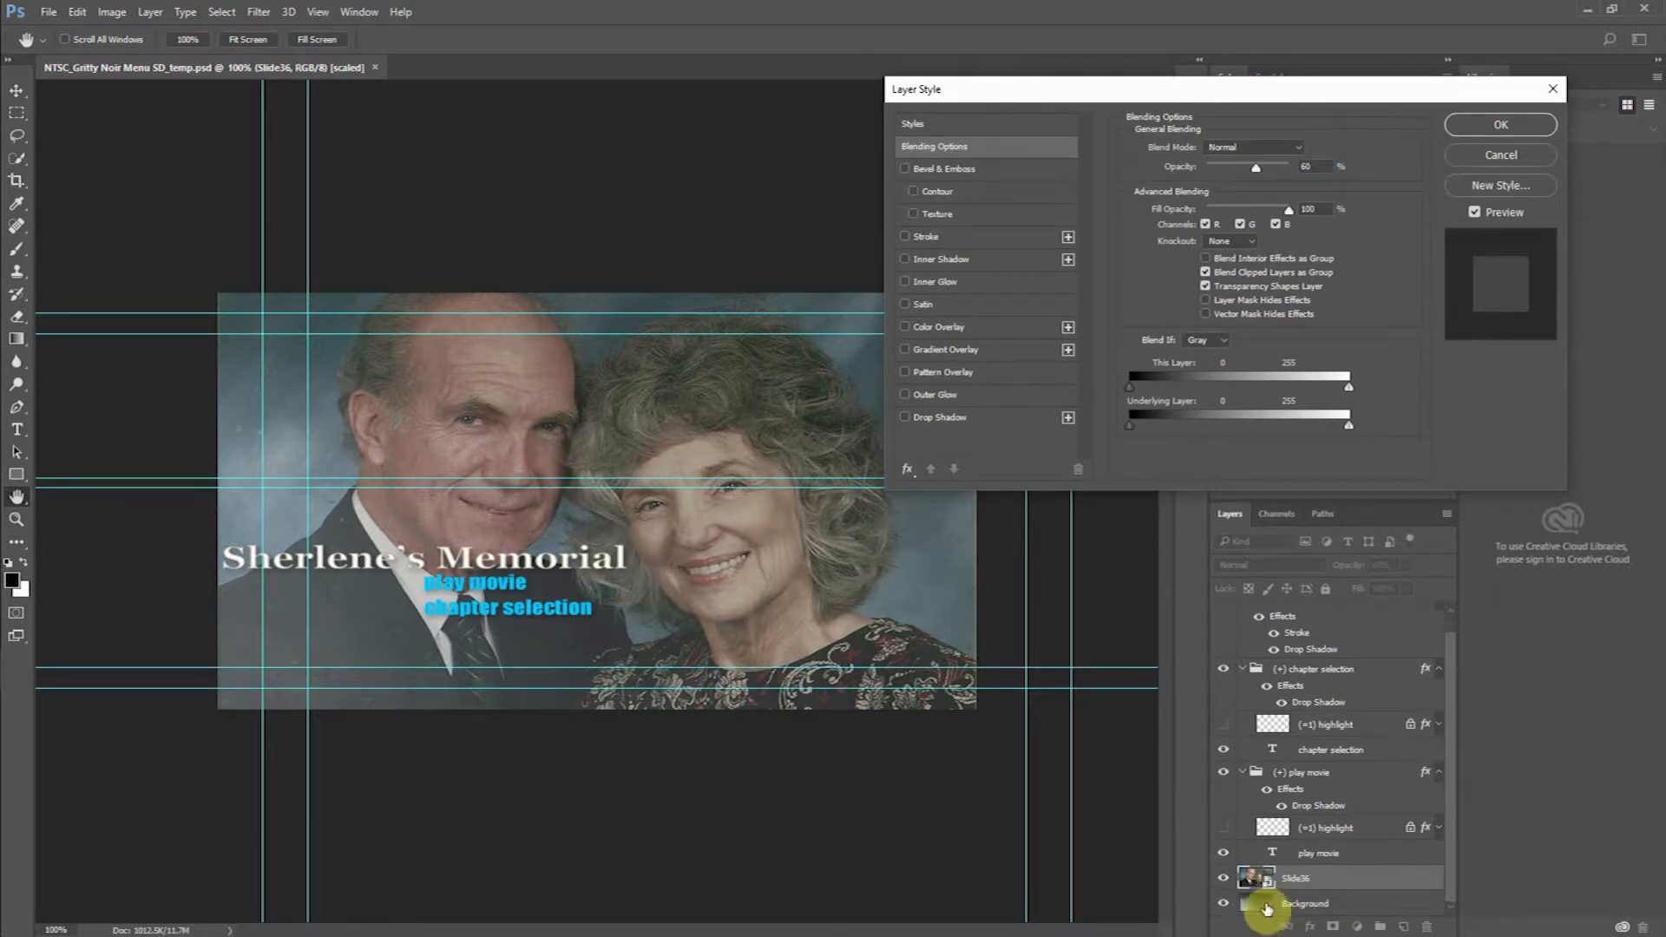
pyautogui.moveTo(1270, 176)
pyautogui.mouseDown()
pyautogui.moveTo(1301, 169)
pyautogui.moveTo(1271, 176)
pyautogui.mouseUp()
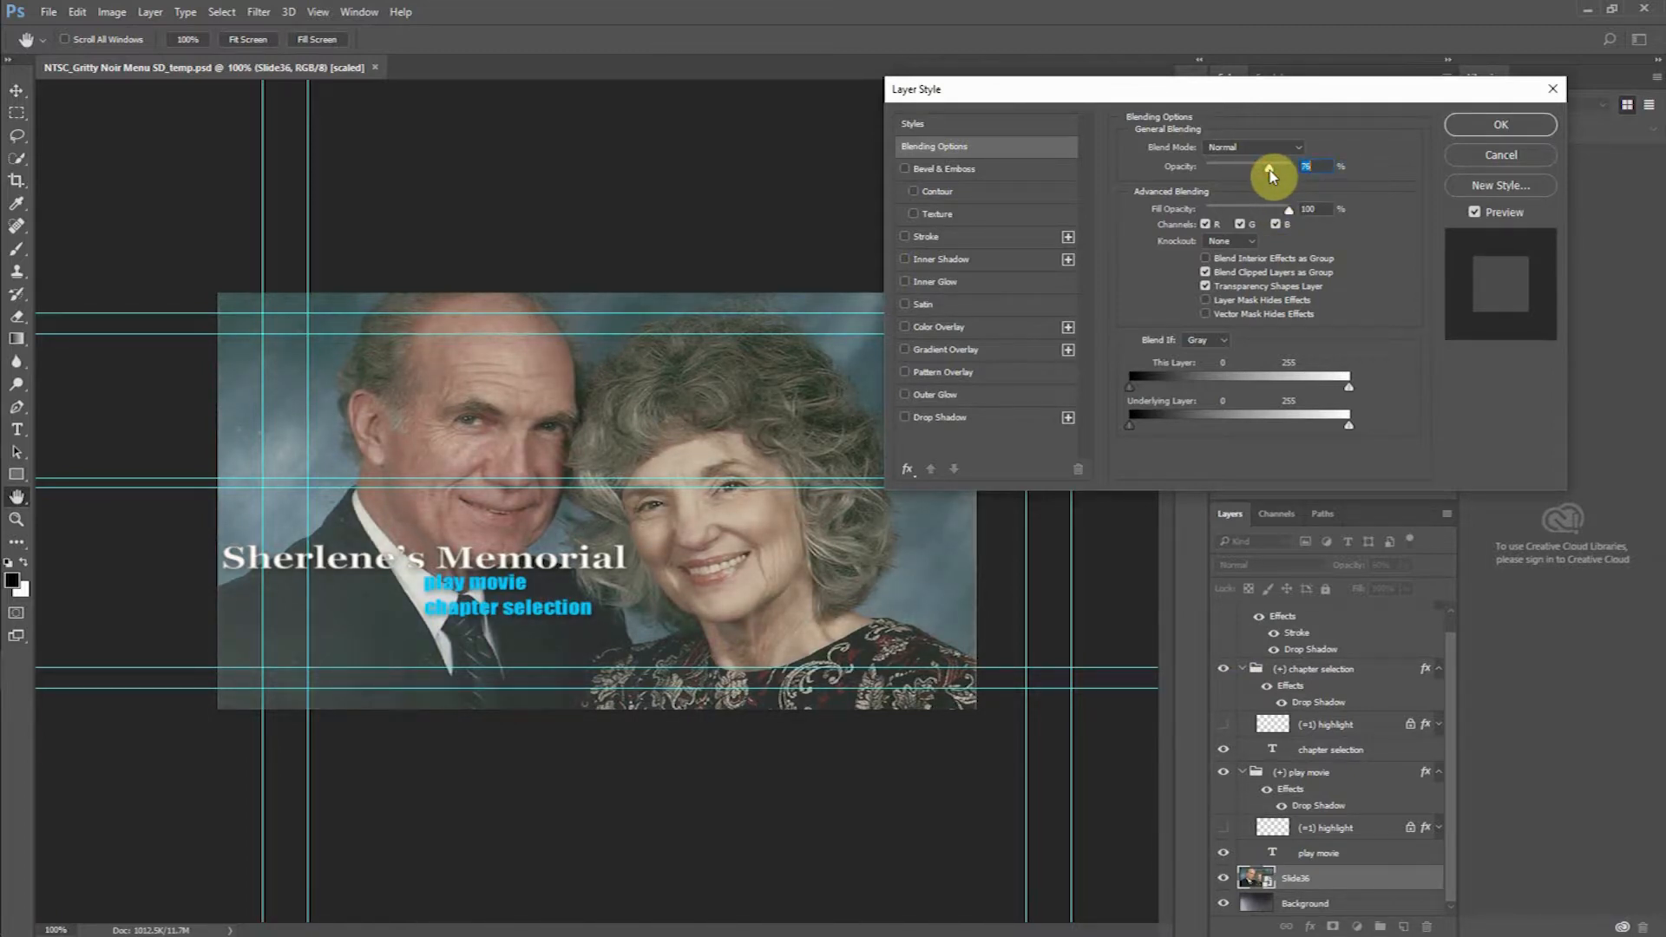
pyautogui.moveTo(1271, 176); pyautogui.dragTo(1270, 177)
pyautogui.write('75')
pyautogui.click(1518, 124)
pyautogui.hotkey('ctrl', 's')
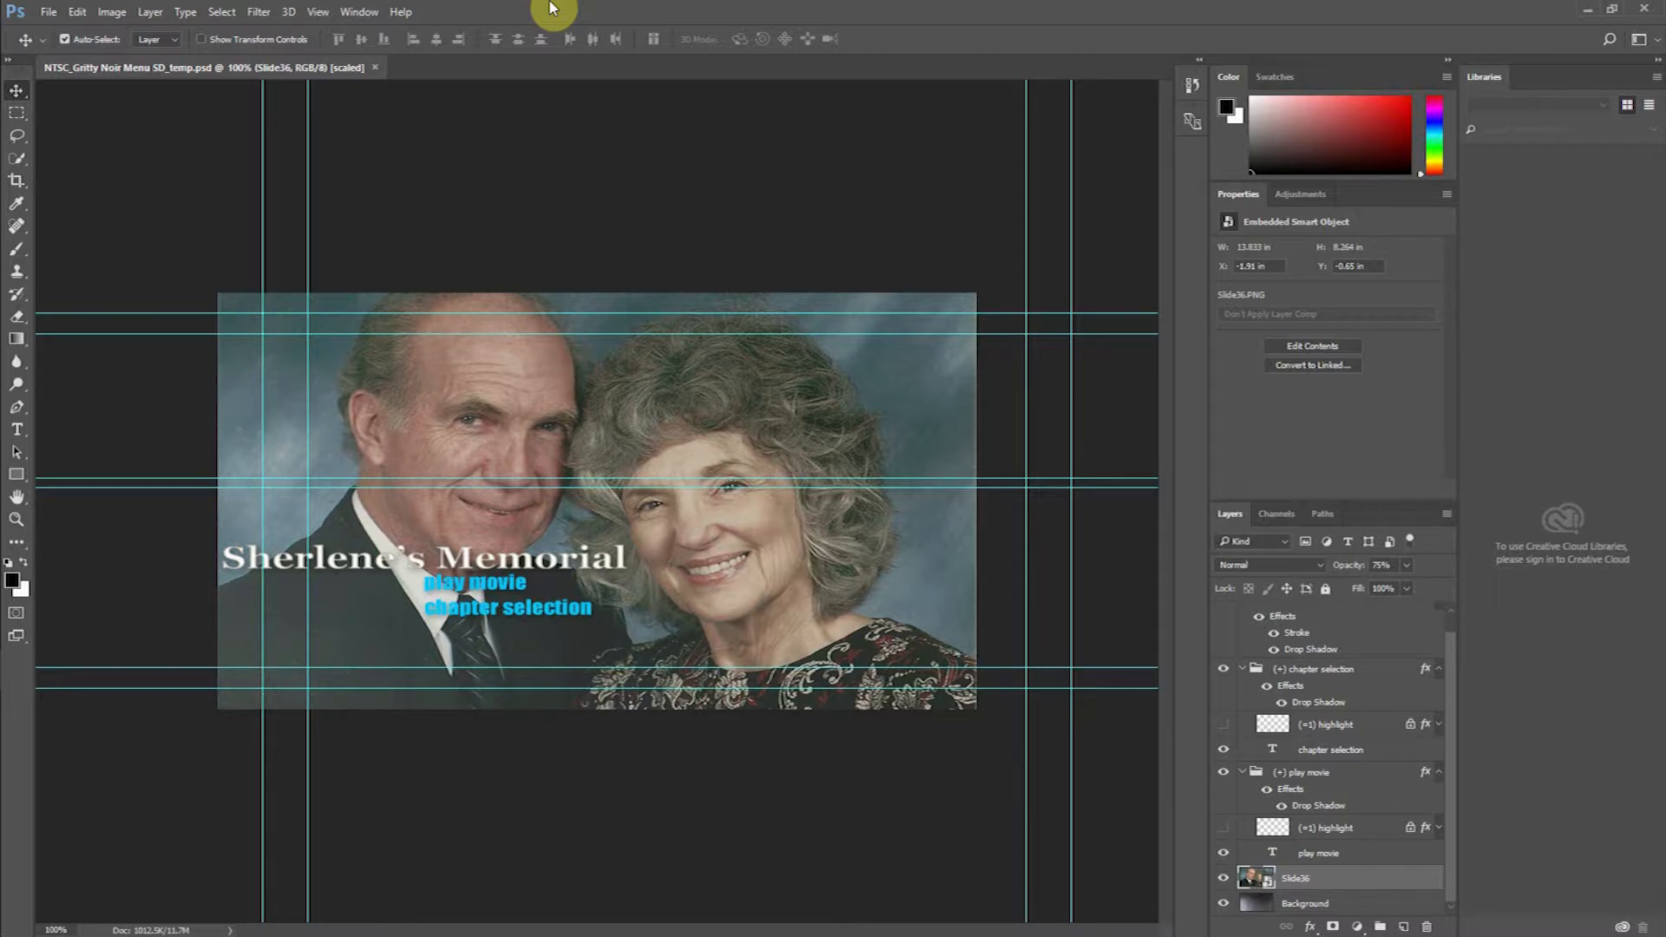
# Step: Switch to Adobe Encore and preview the project to check the updated main menu and its buttons
pyautogui.hotkey('alt', 'Tab')
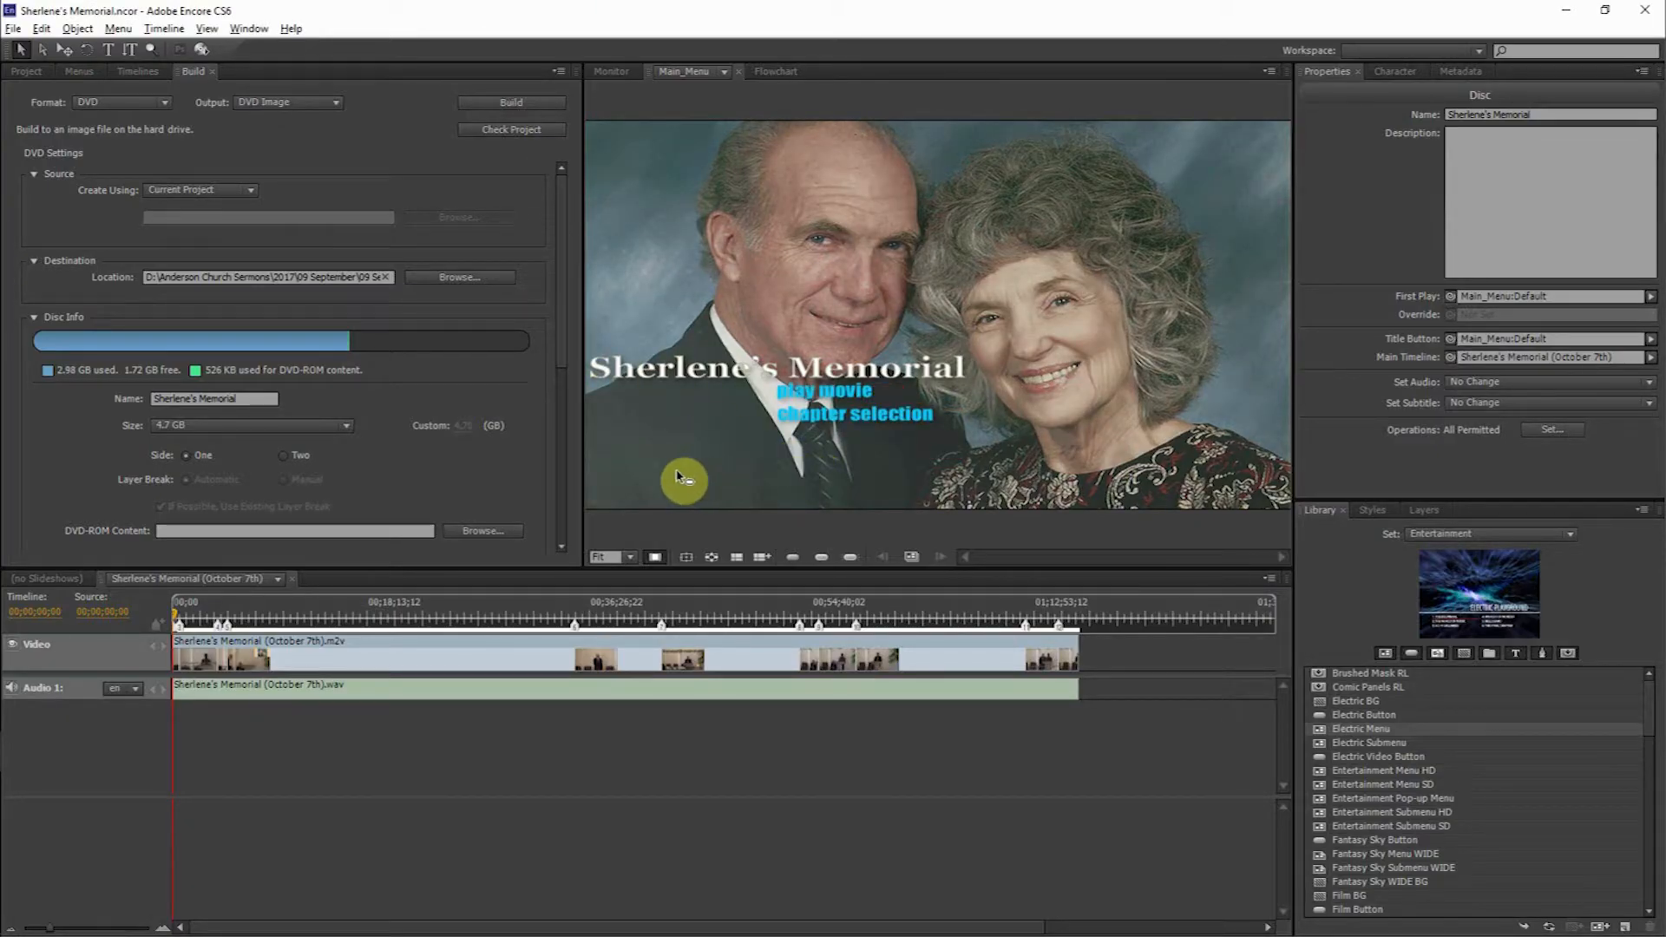
pyautogui.click(201, 48)
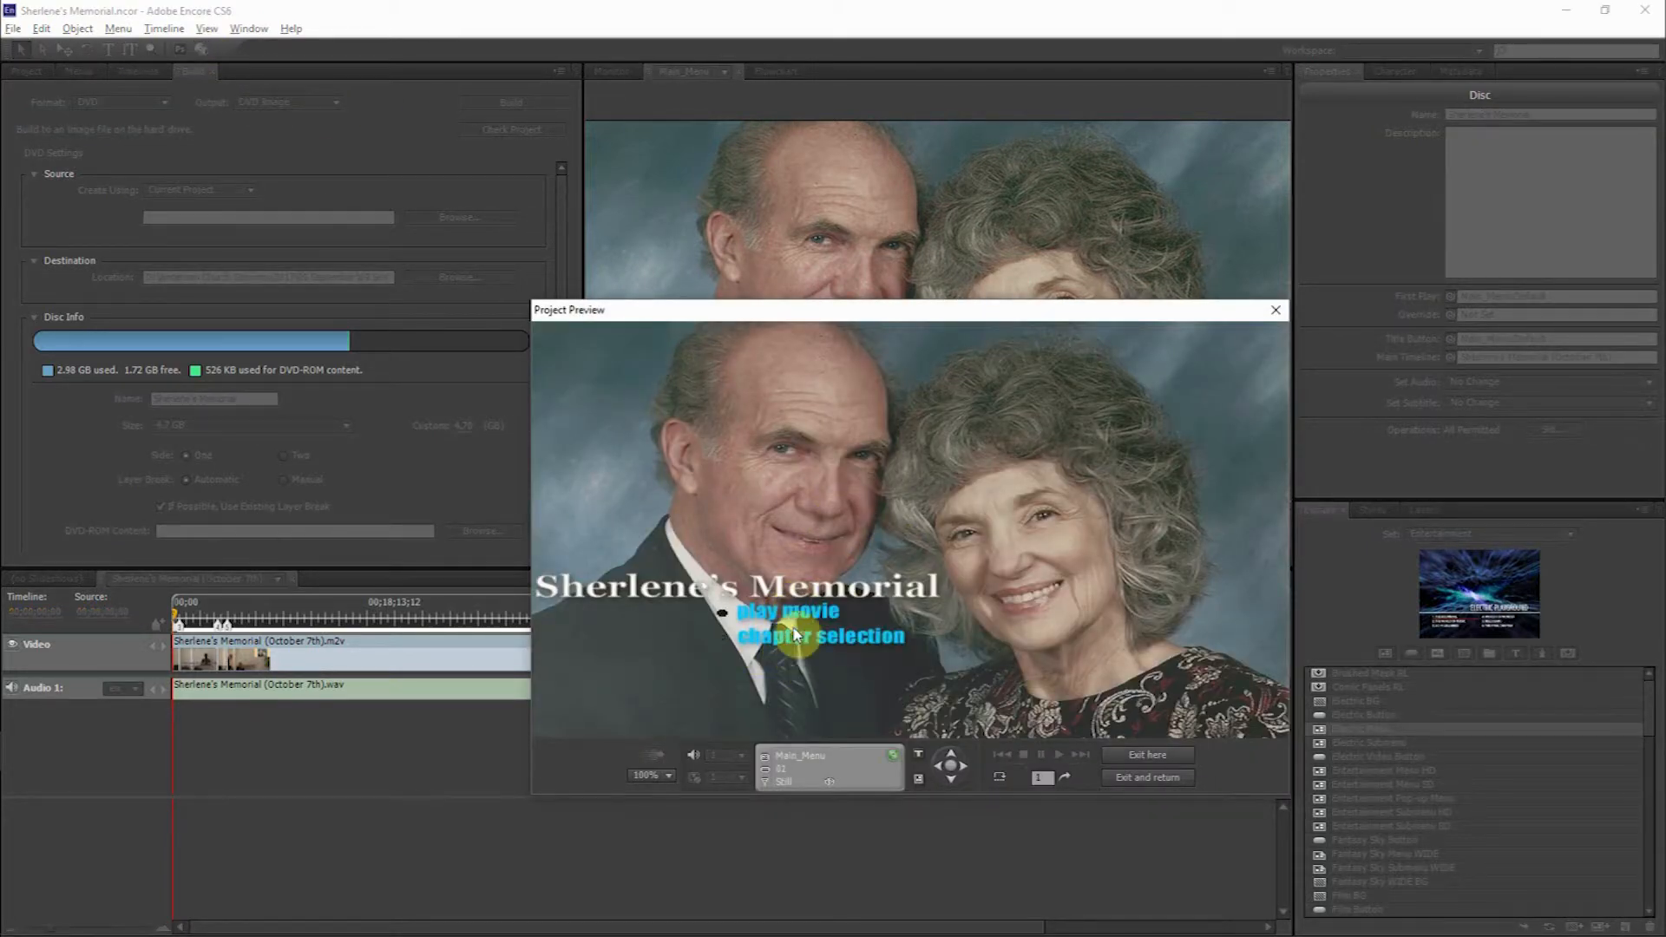
pyautogui.click(1275, 310)
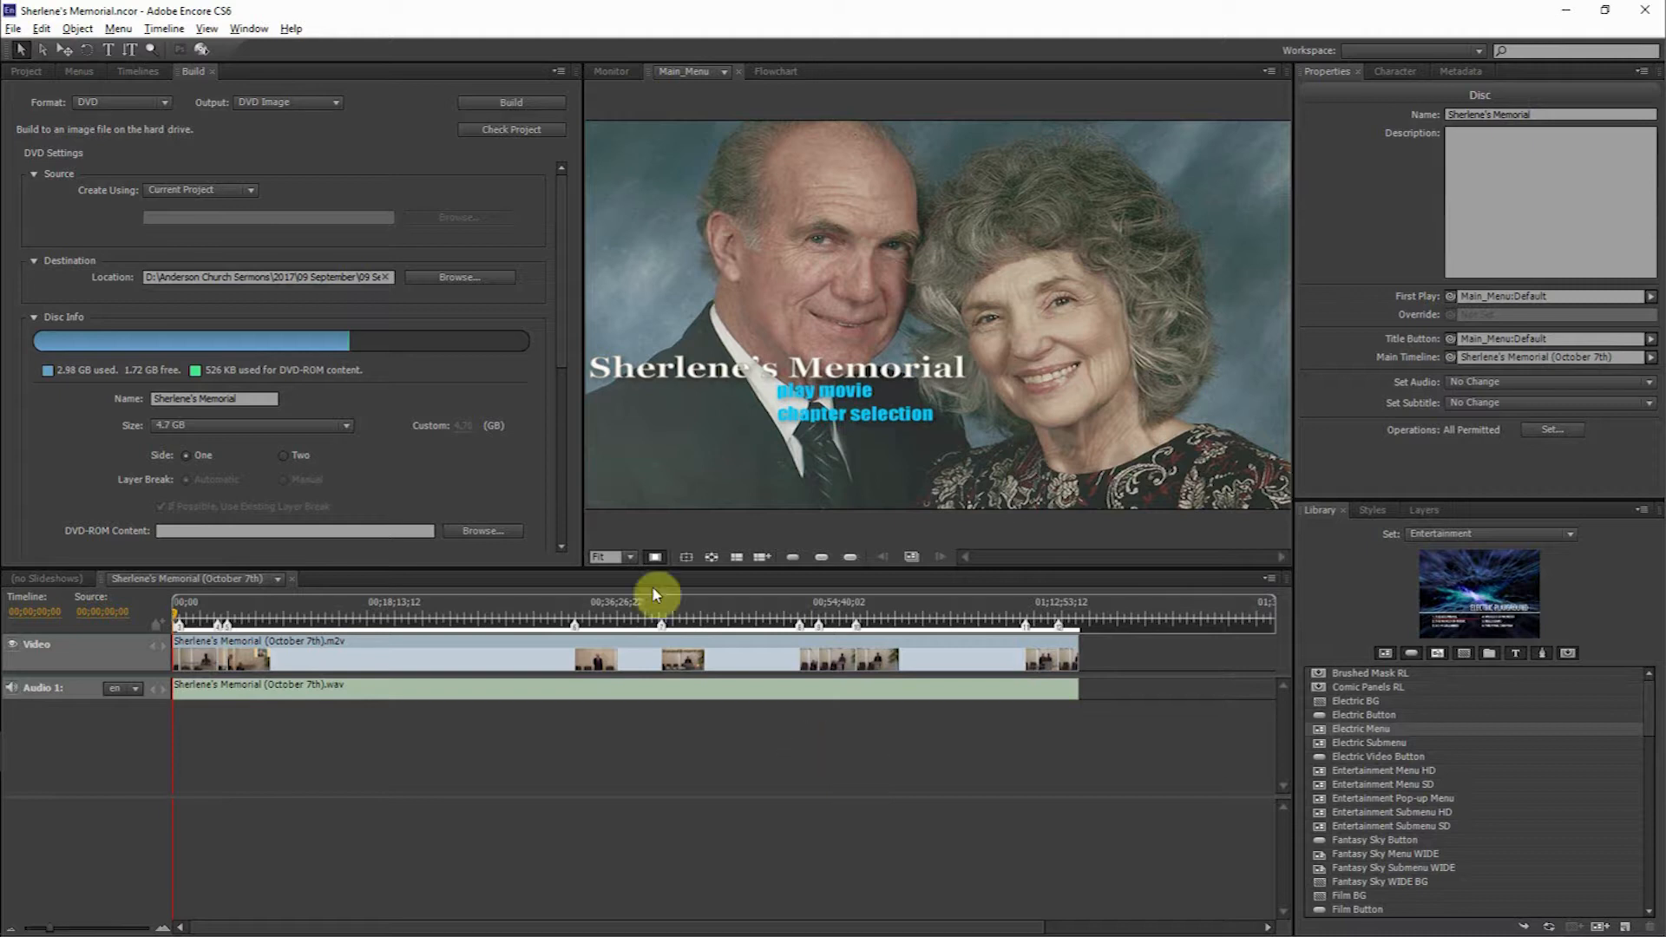
# Step: Inspect the link options of the main menu's play movie button and set its Override to Stop
pyautogui.click(26, 71)
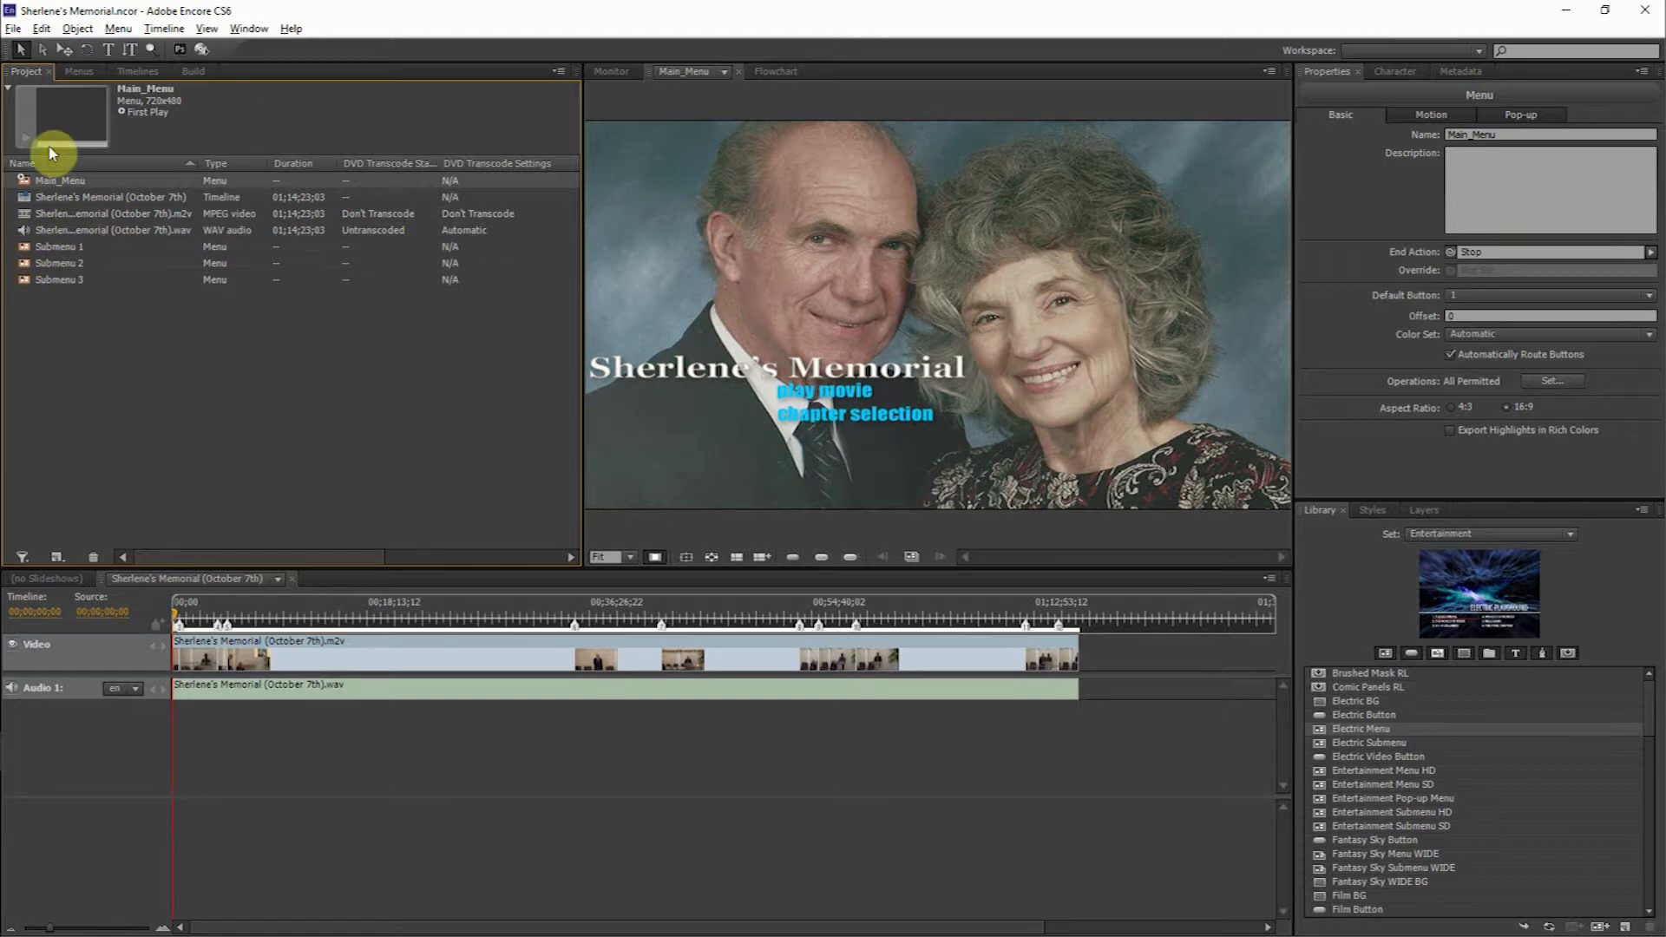
pyautogui.click(834, 393)
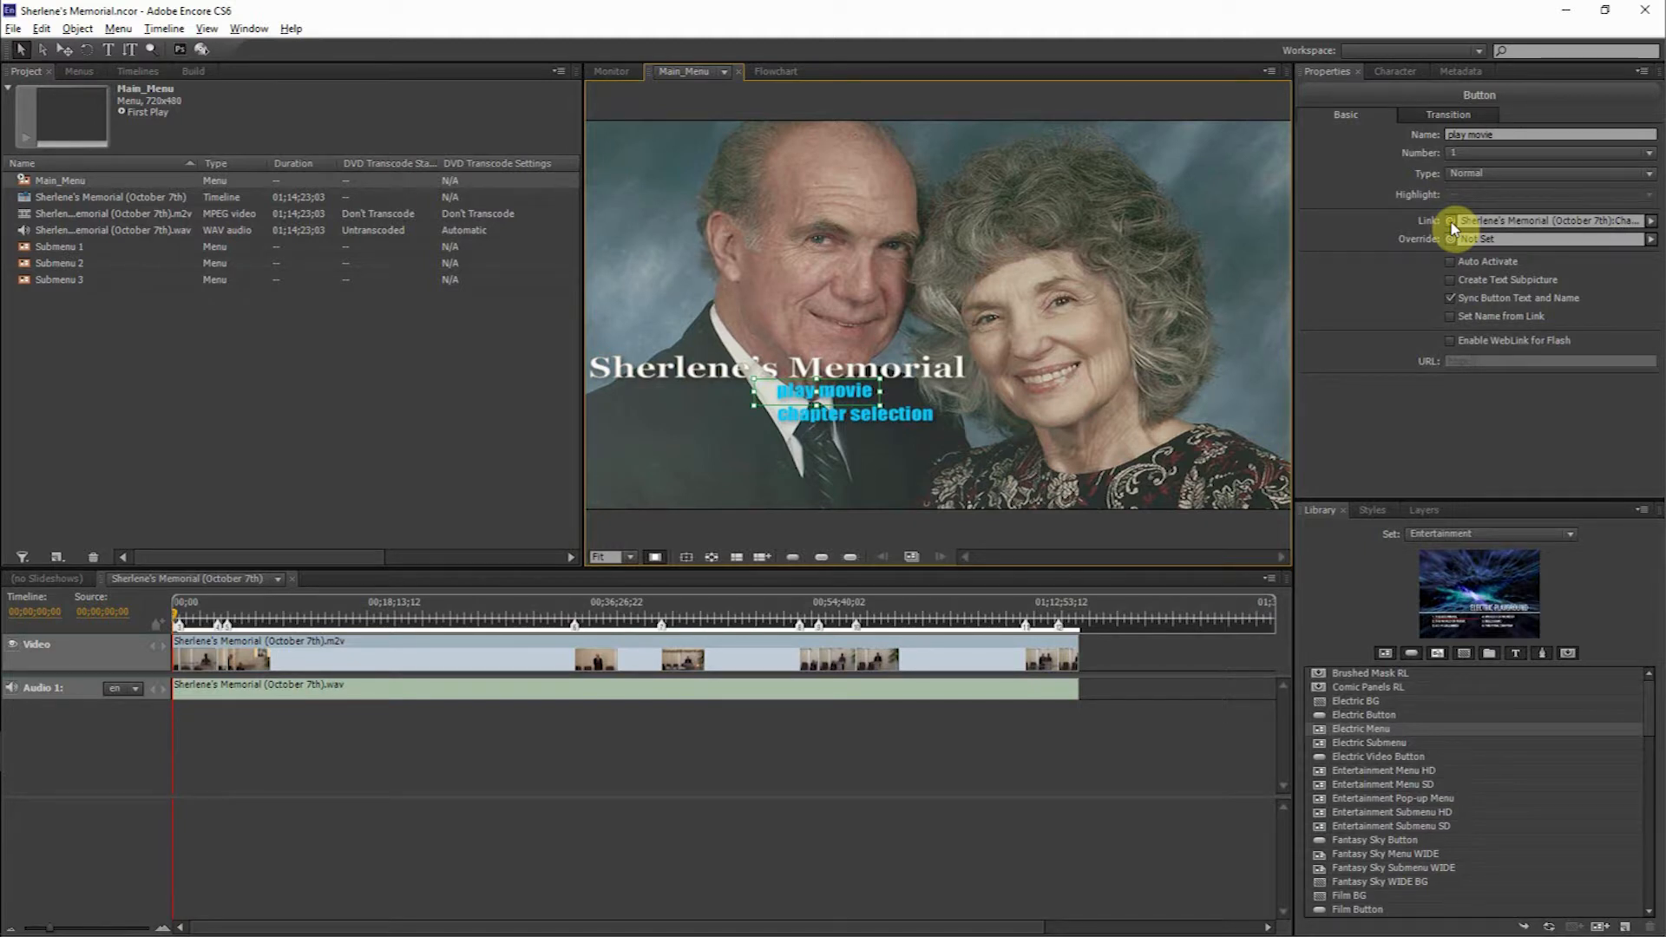
pyautogui.click(1650, 222)
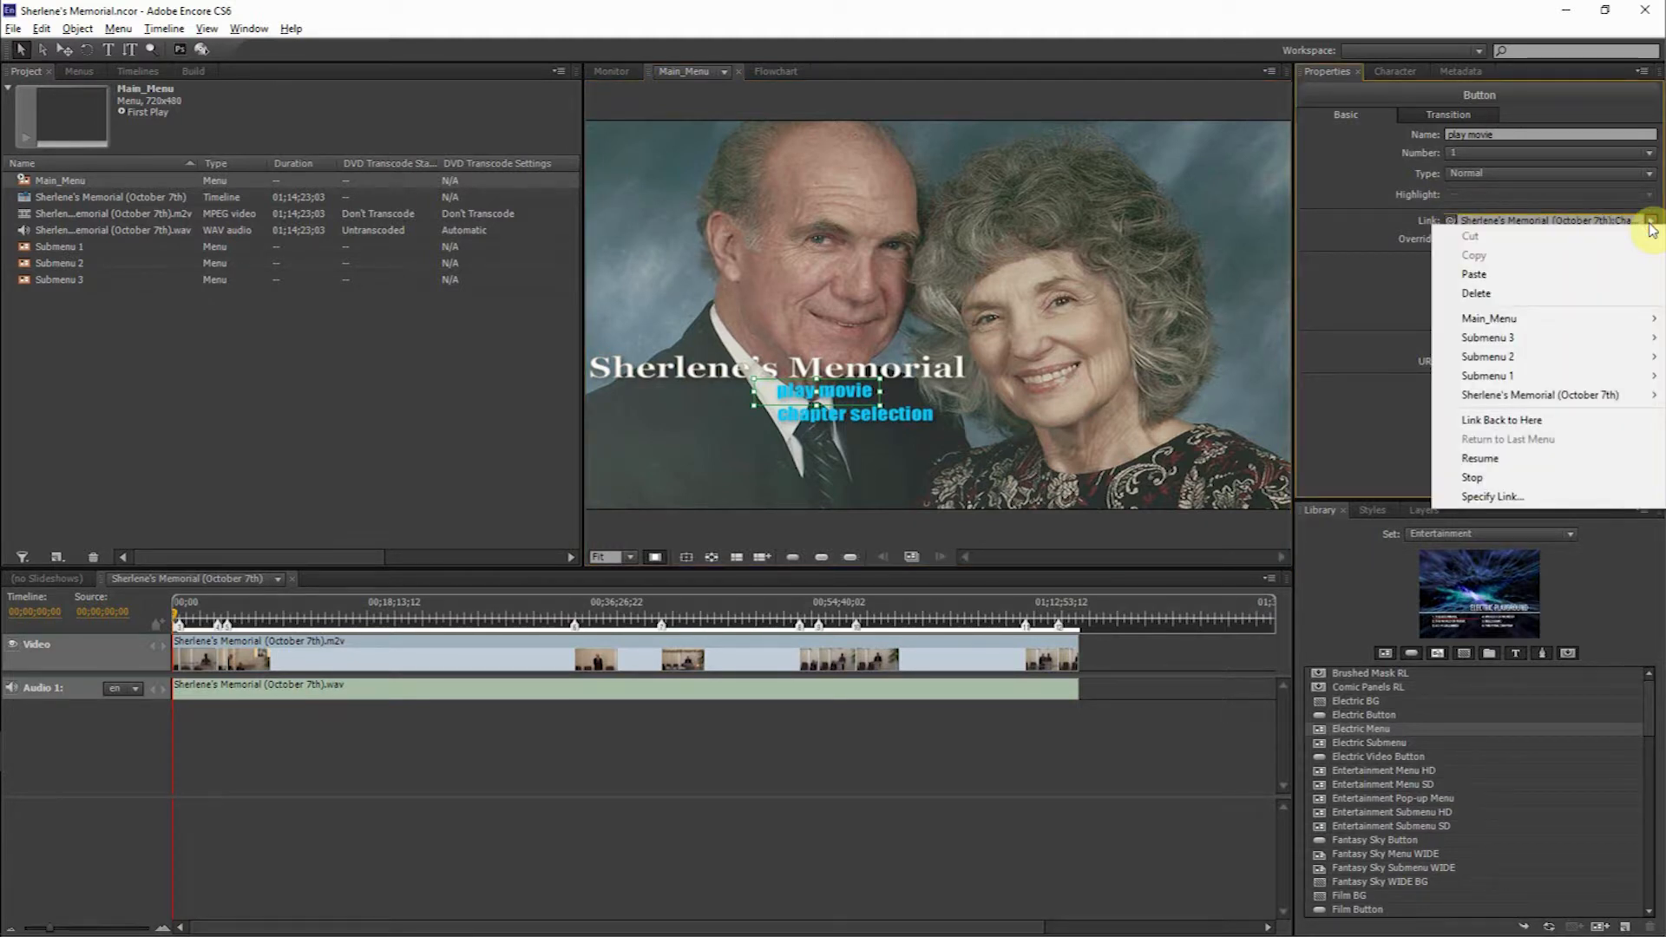
pyautogui.click(1366, 241)
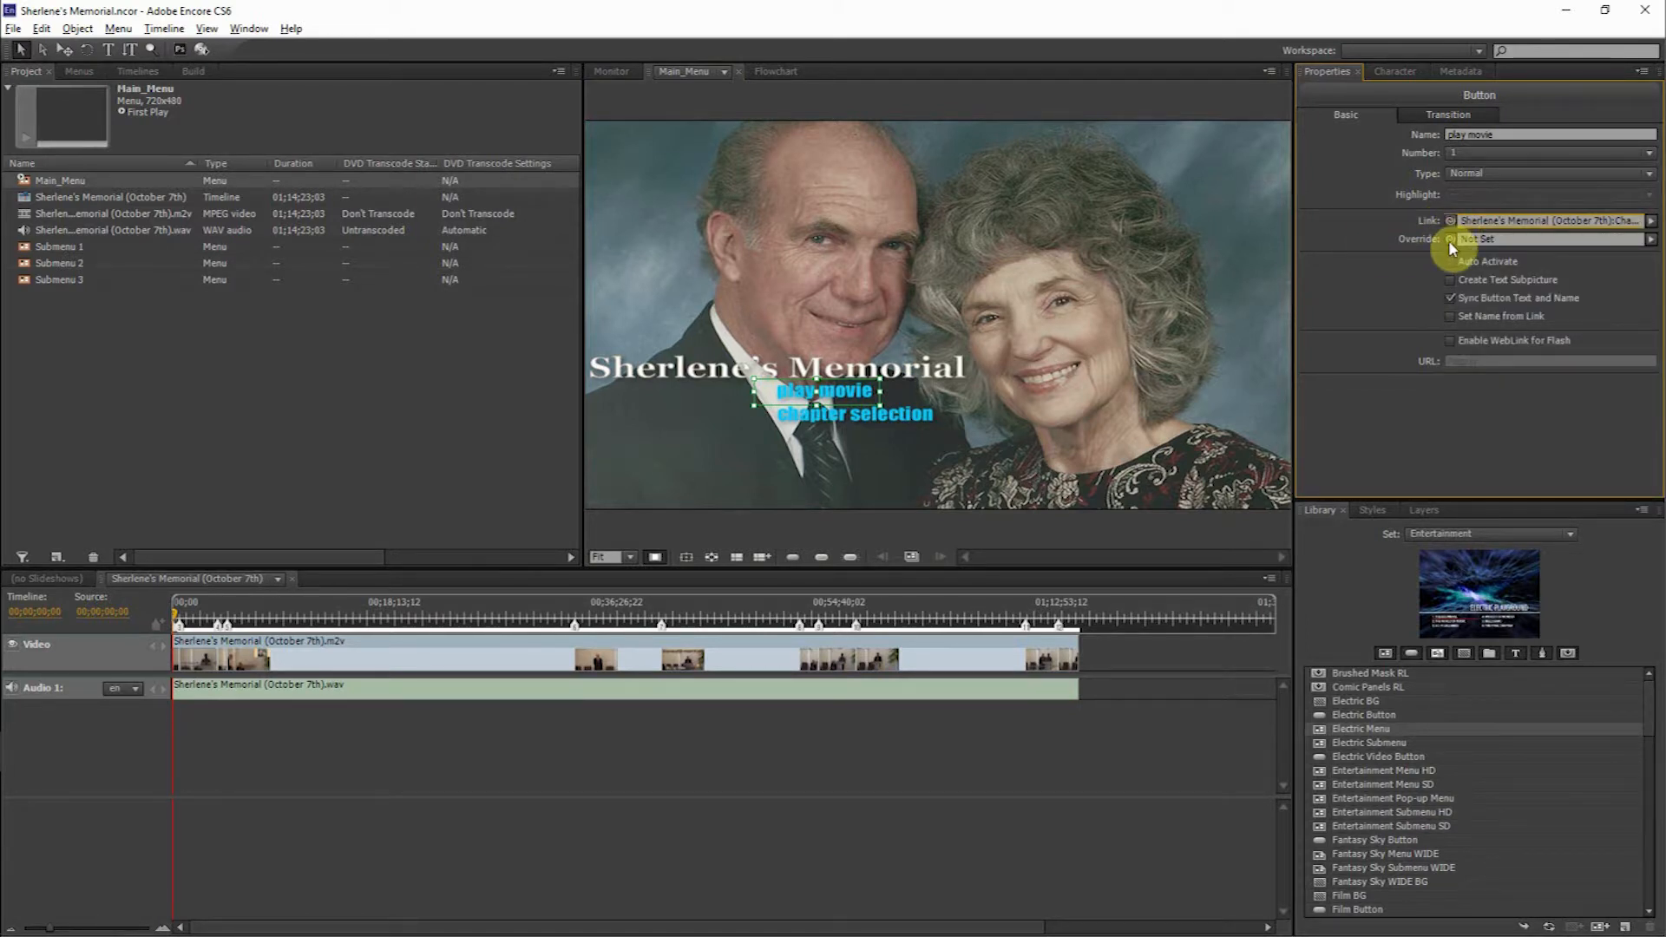
pyautogui.click(1650, 239)
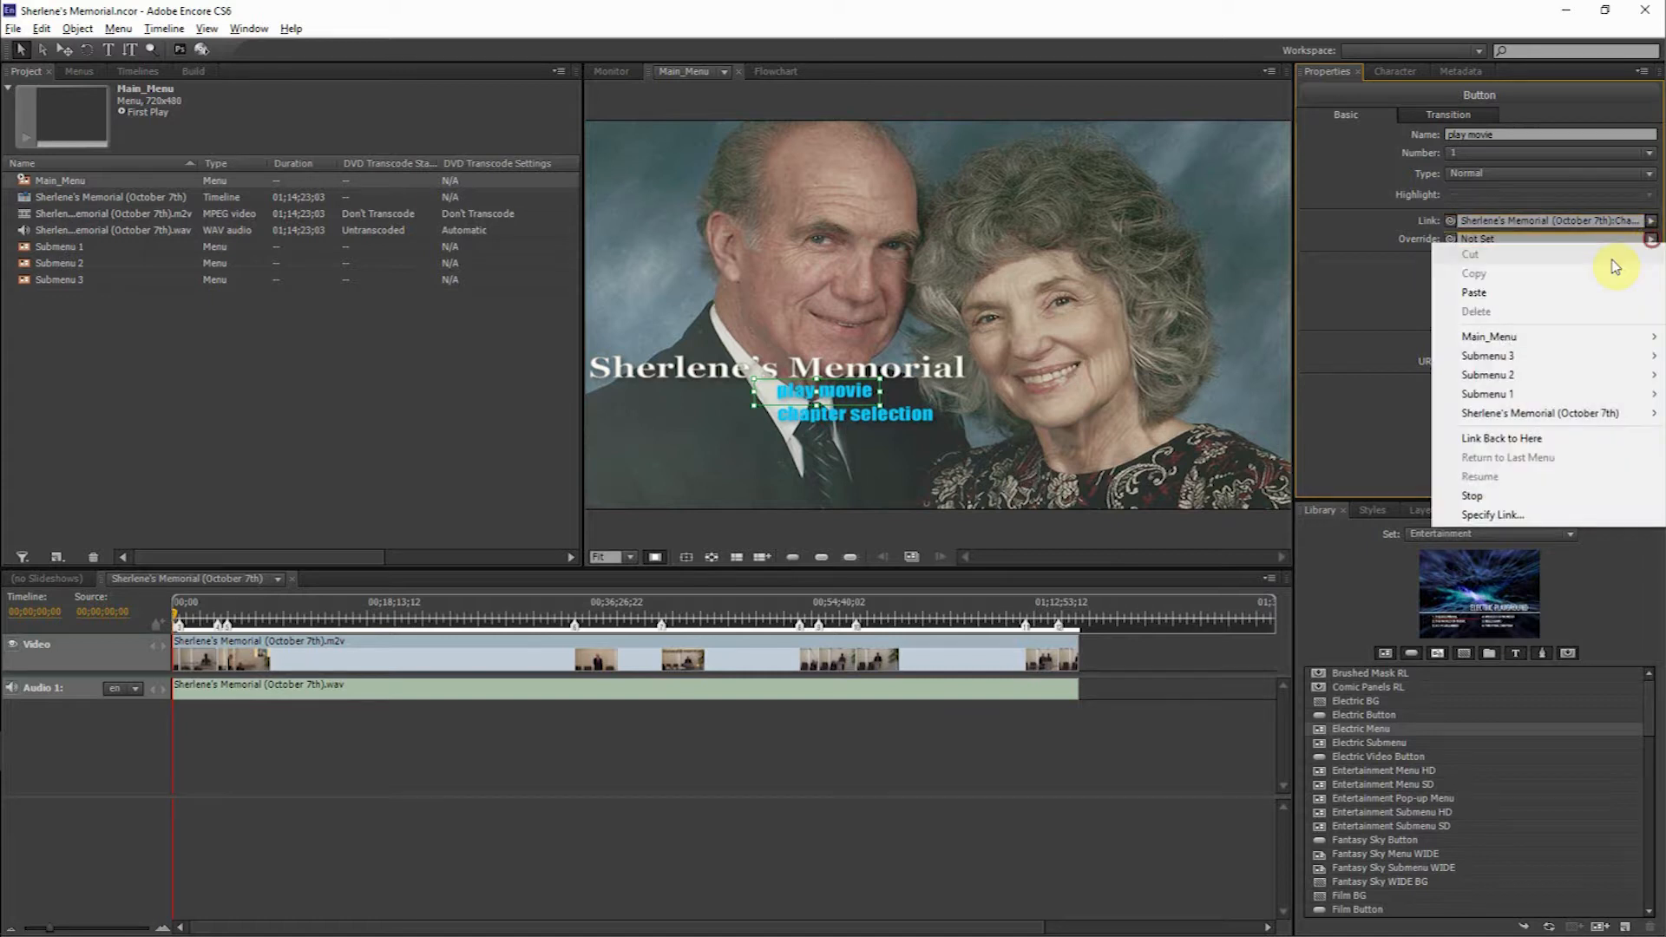
pyautogui.click(1496, 497)
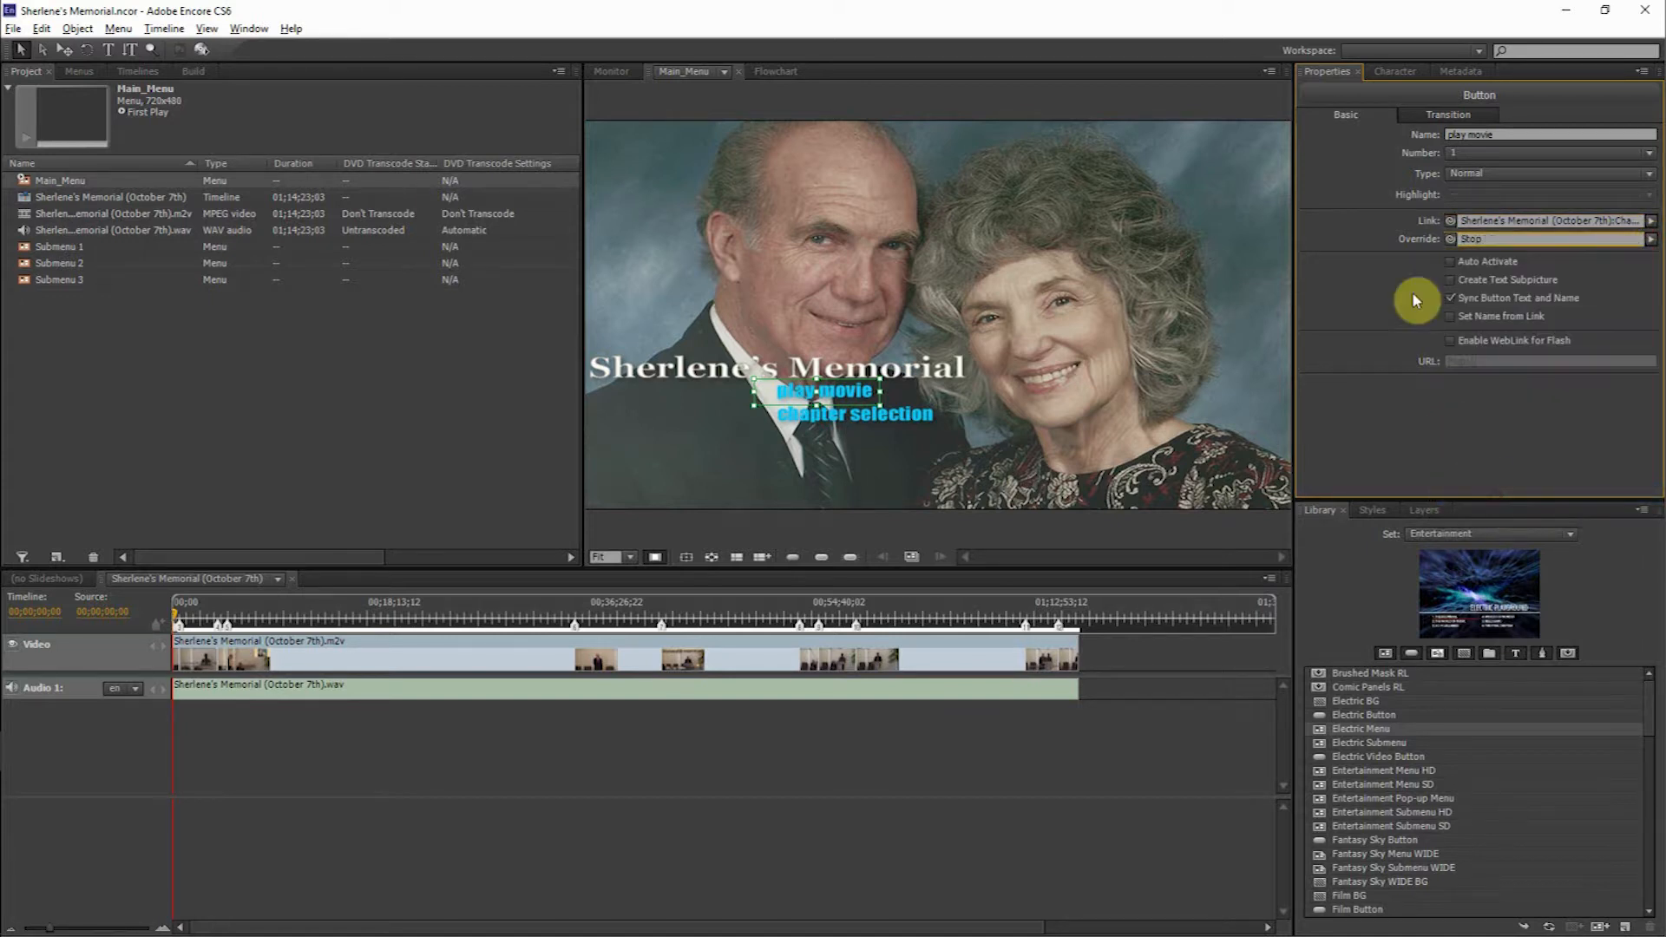
pyautogui.moveTo(1450, 224); pyautogui.dragTo(1414, 282)
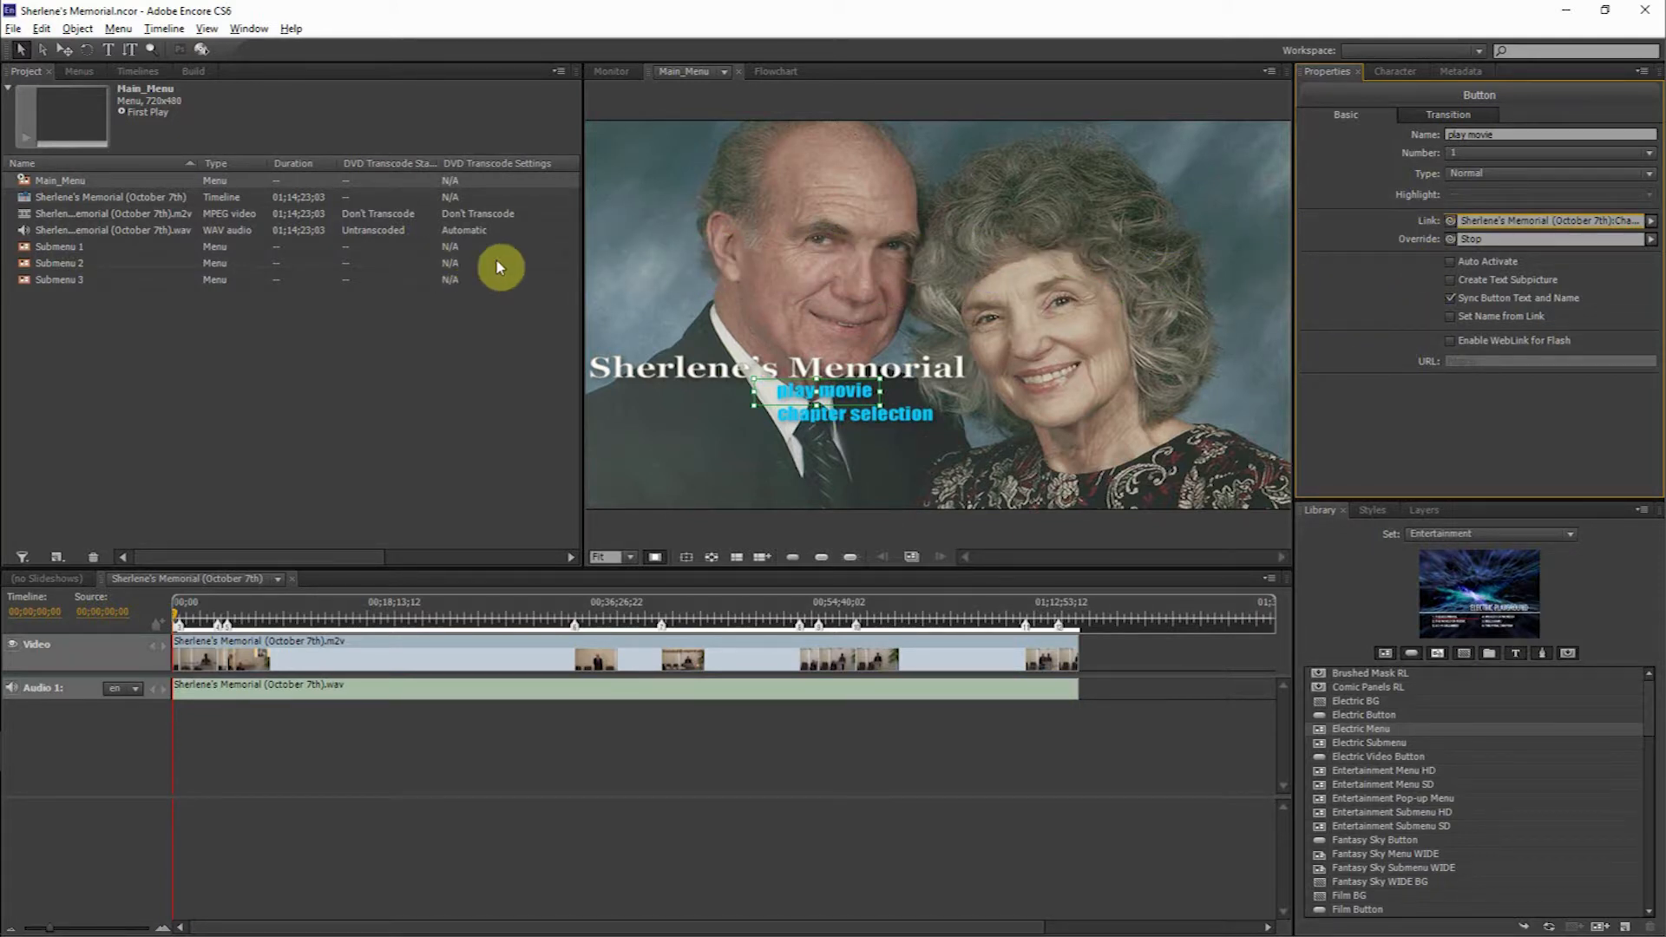
# Step: Examine the project's flowchart enlarged, following the button links from the main menu through all three submenus, and return to the Main_Menu view
pyautogui.click(781, 71)
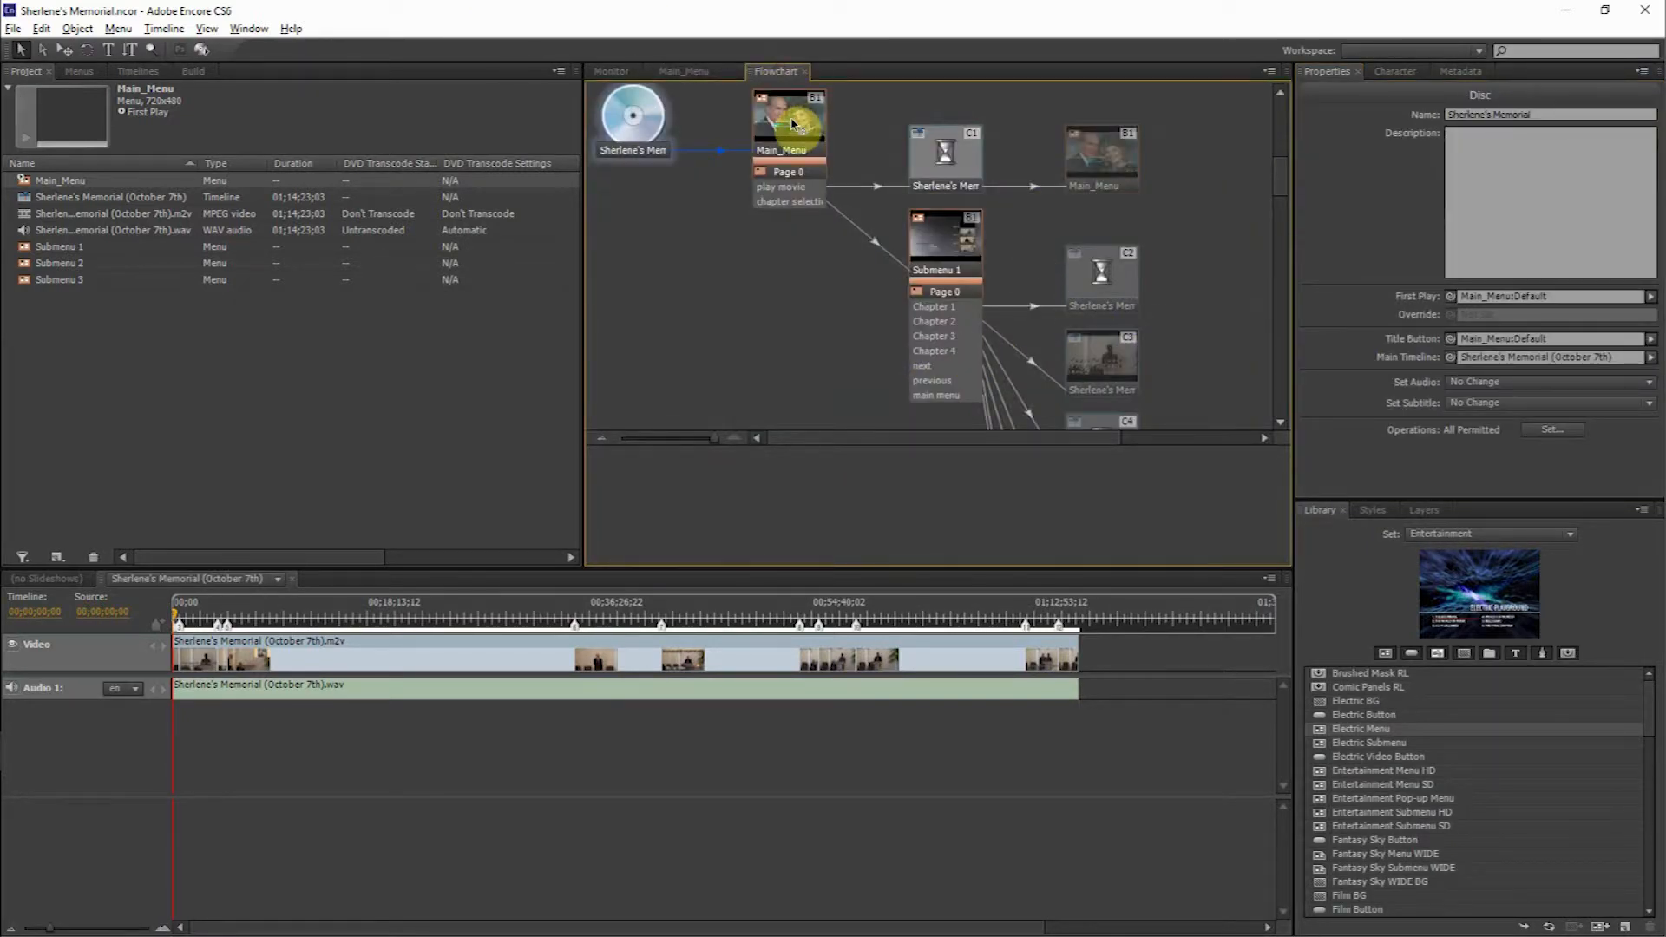
pyautogui.press('`')
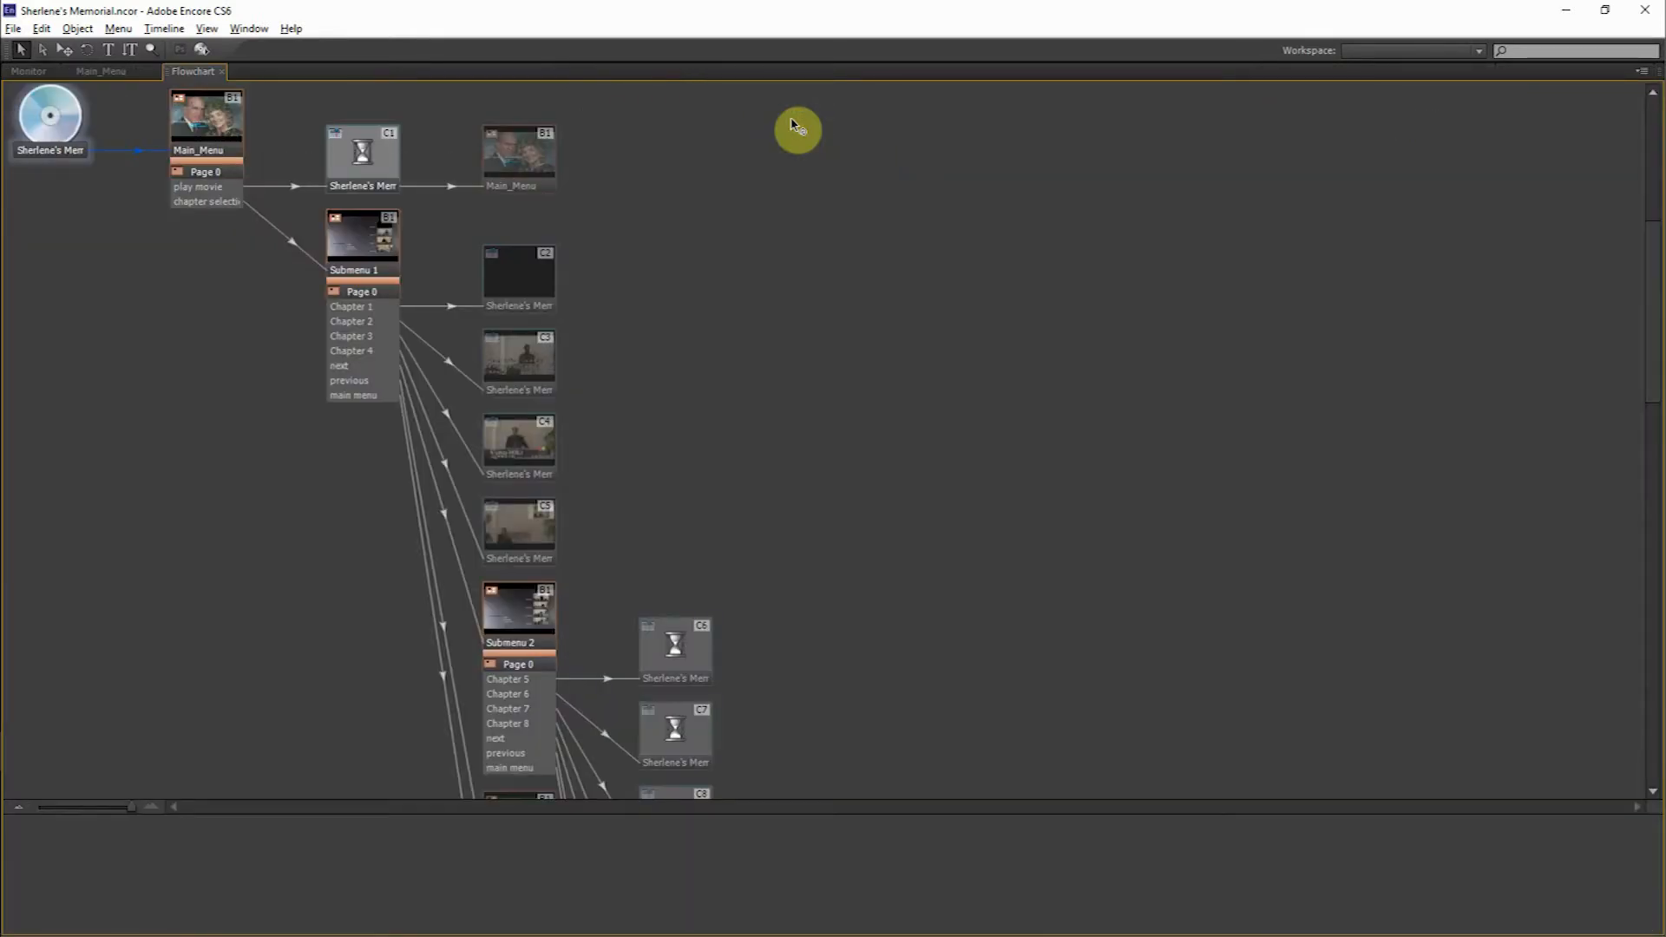
pyautogui.scroll(-5, 1104, 421)
pyautogui.scroll(5, 1103, 421)
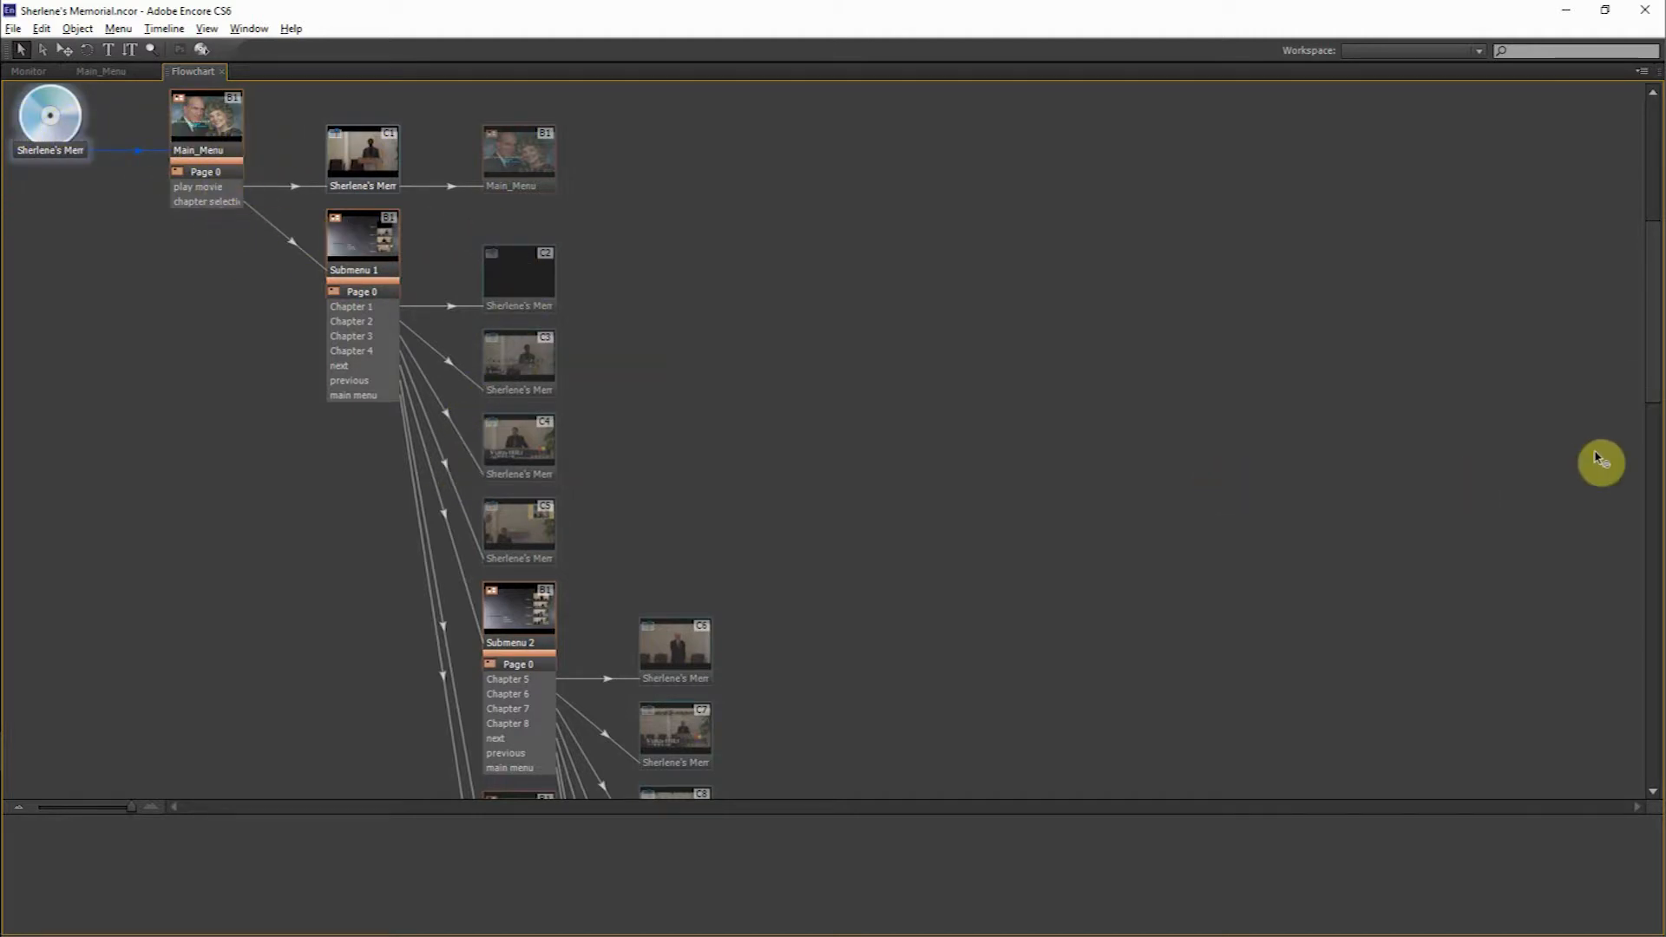
pyautogui.moveTo(1655, 358); pyautogui.dragTo(1656, 528)
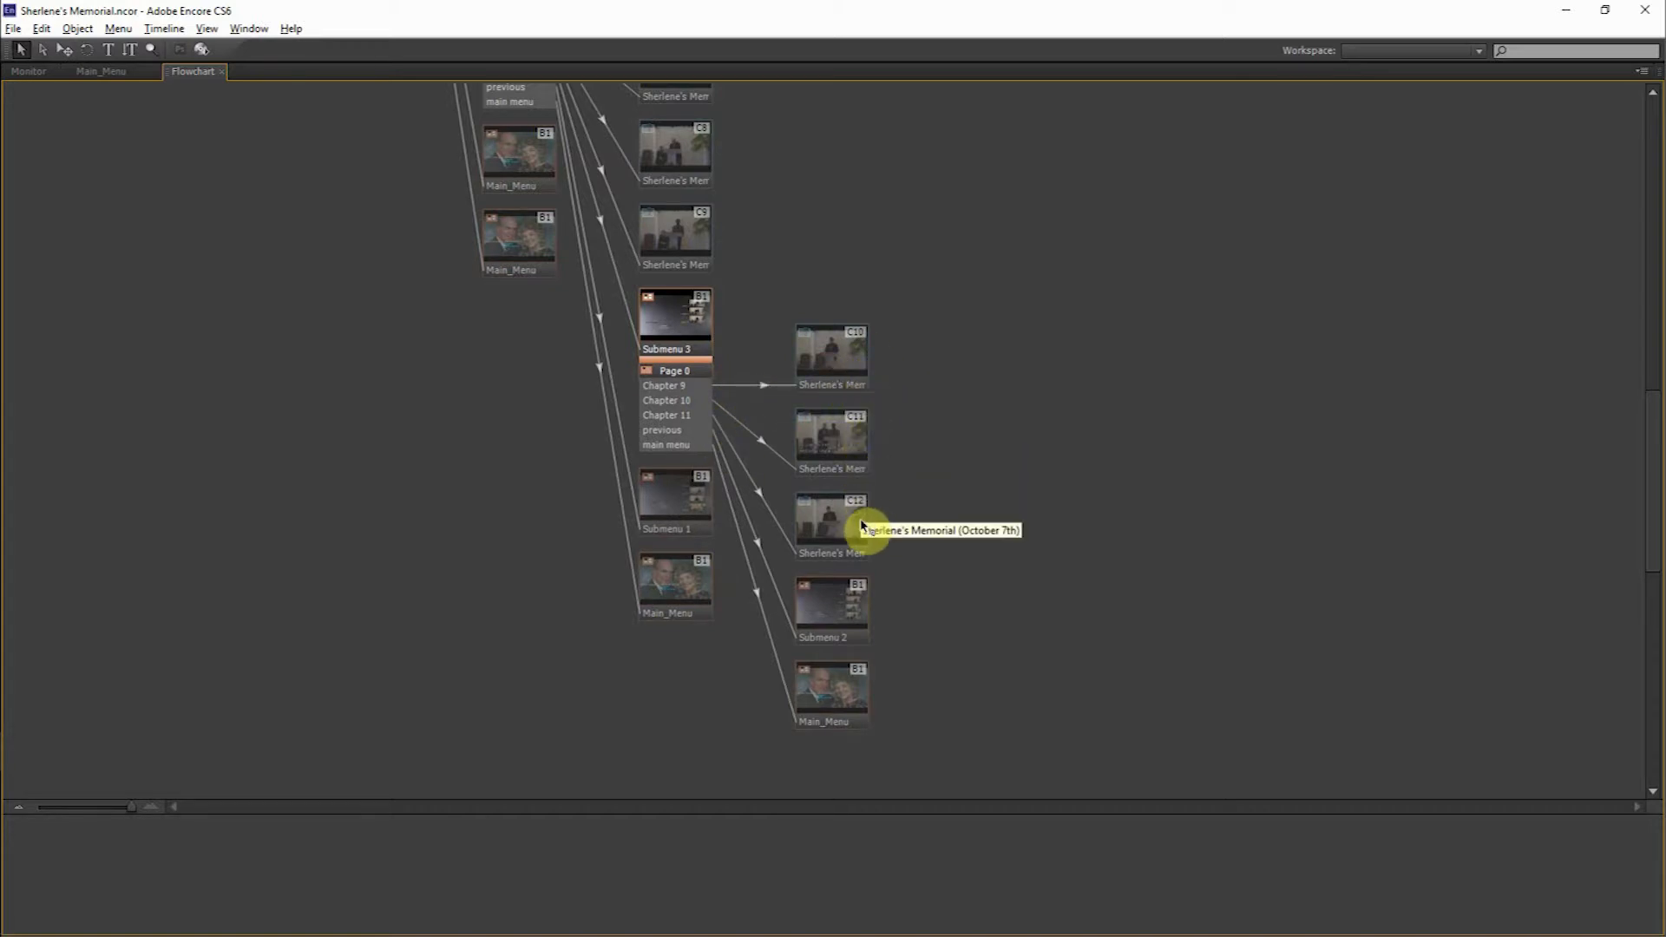
pyautogui.moveTo(1654, 460); pyautogui.dragTo(1654, 165)
pyautogui.click(108, 71)
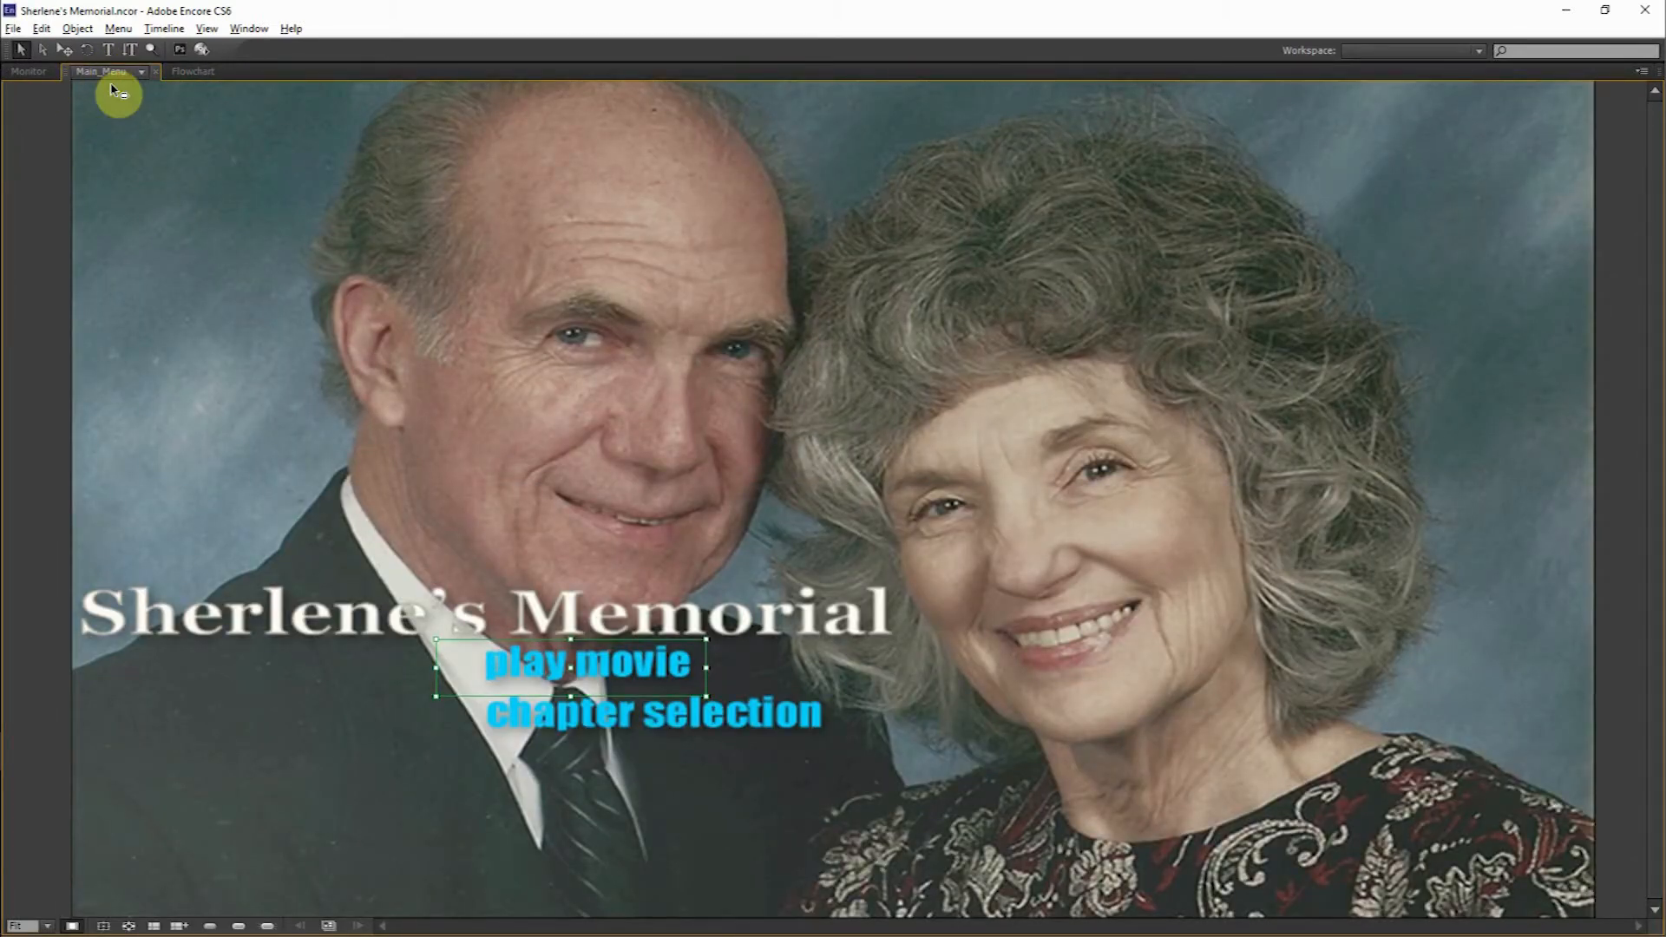
pyautogui.press('`')
# Step: Inspect the disc's First Play setting, the timeline's End Action and the context options of Main_Menu
pyautogui.click(229, 397)
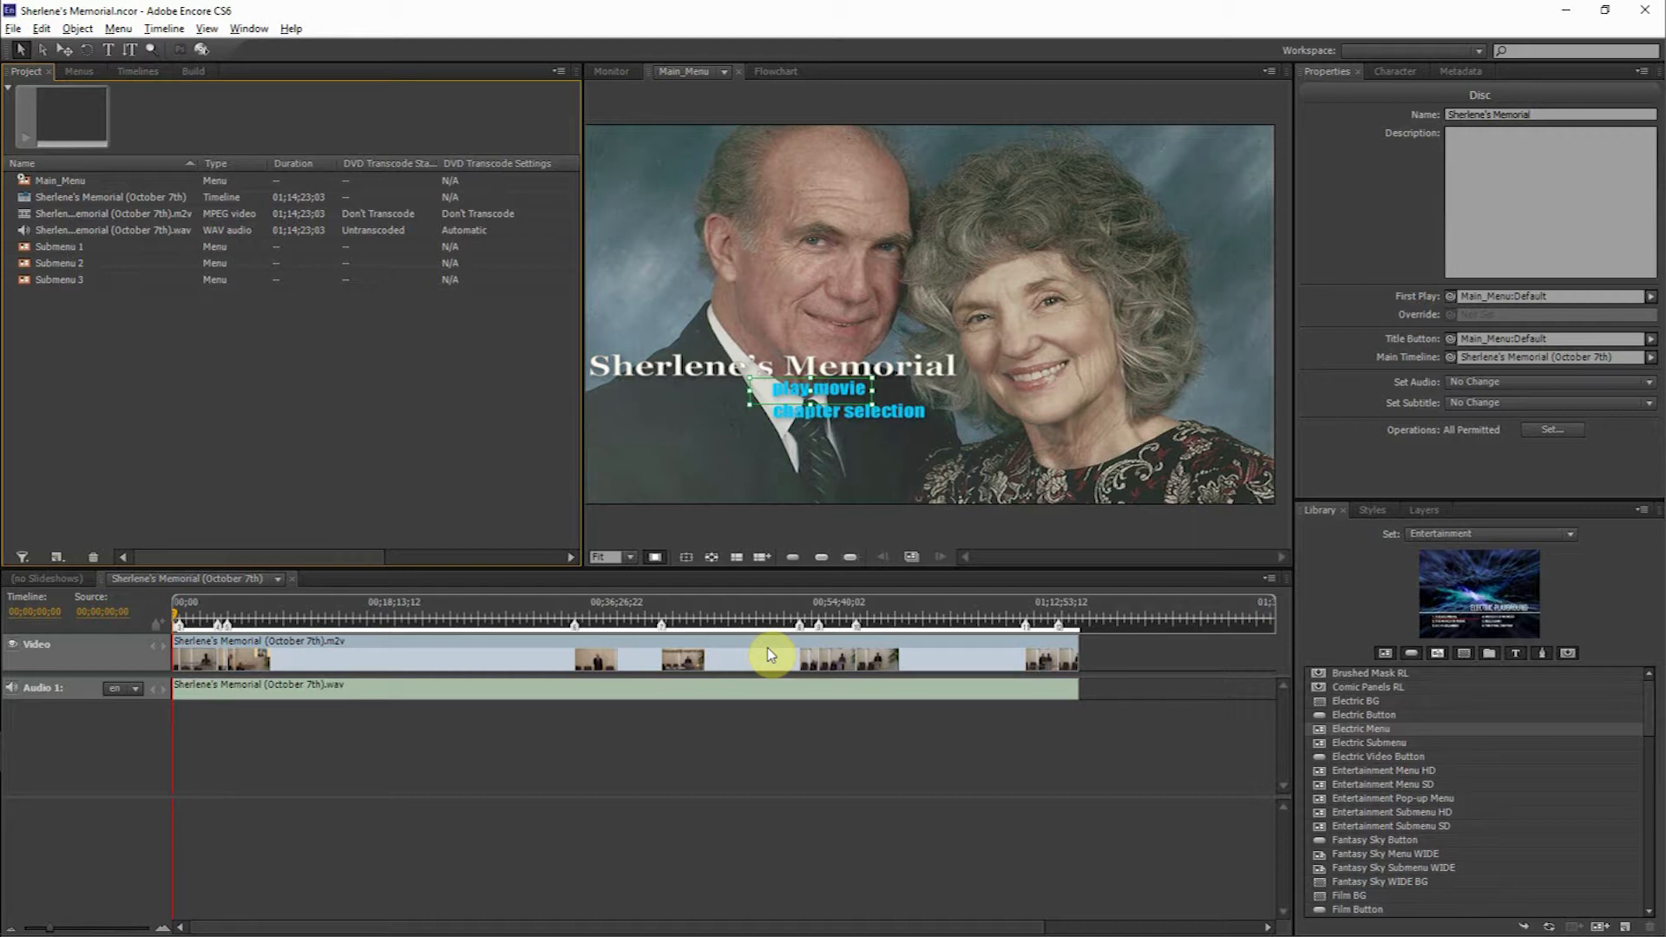
pyautogui.click(685, 763)
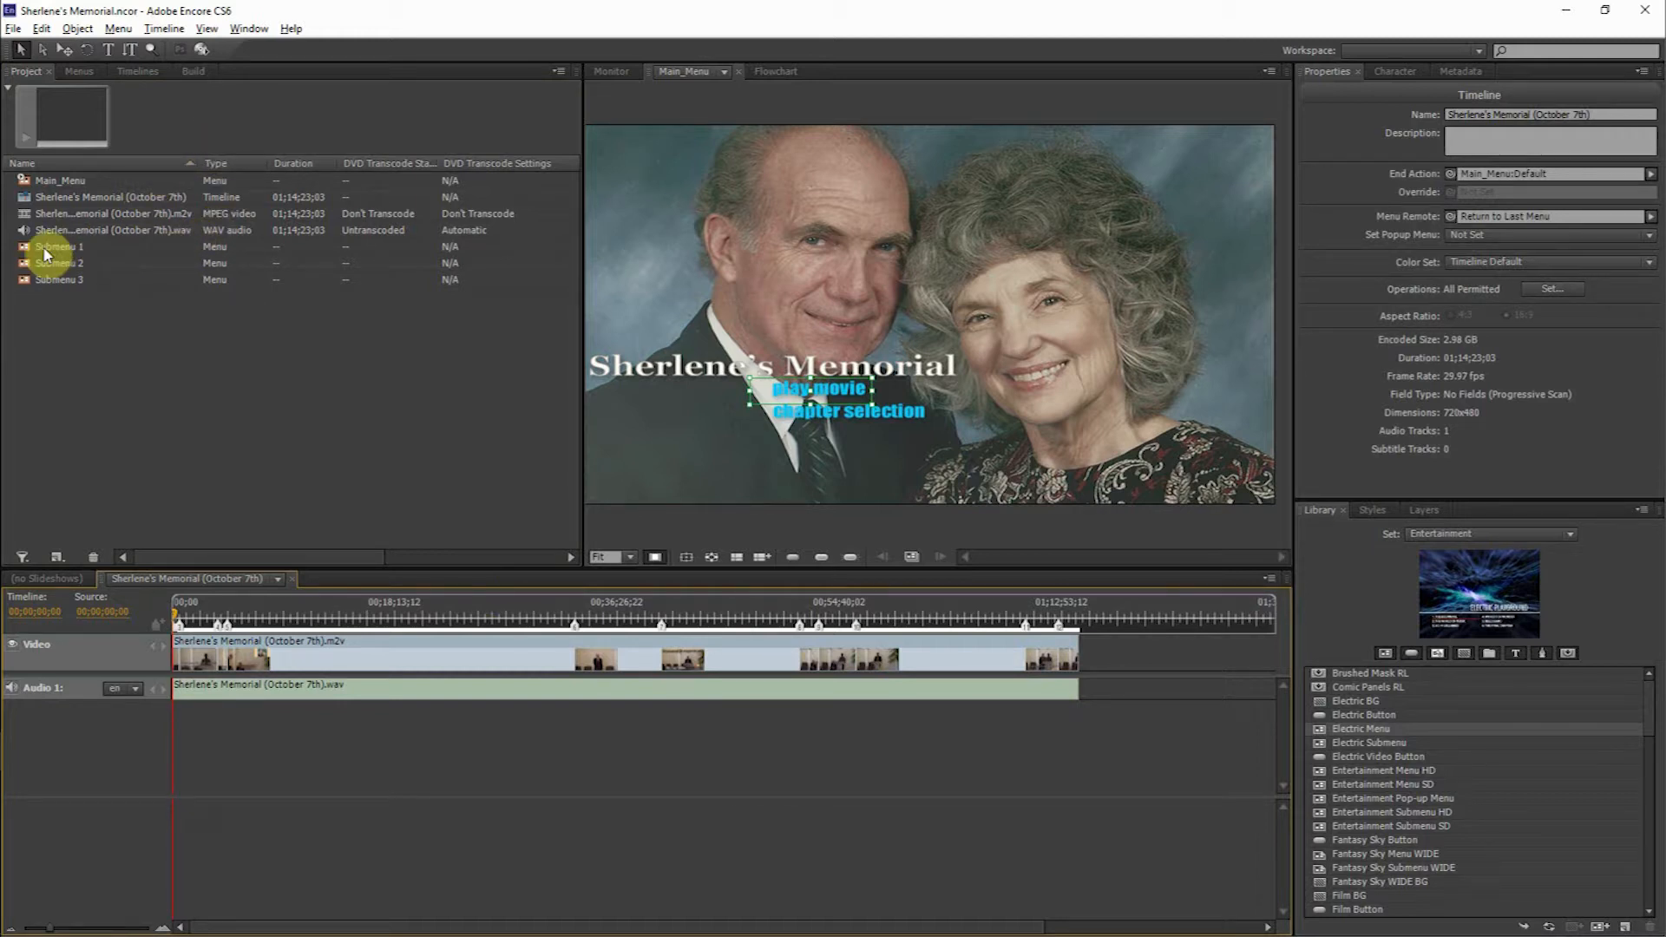
pyautogui.rightClick(29, 186)
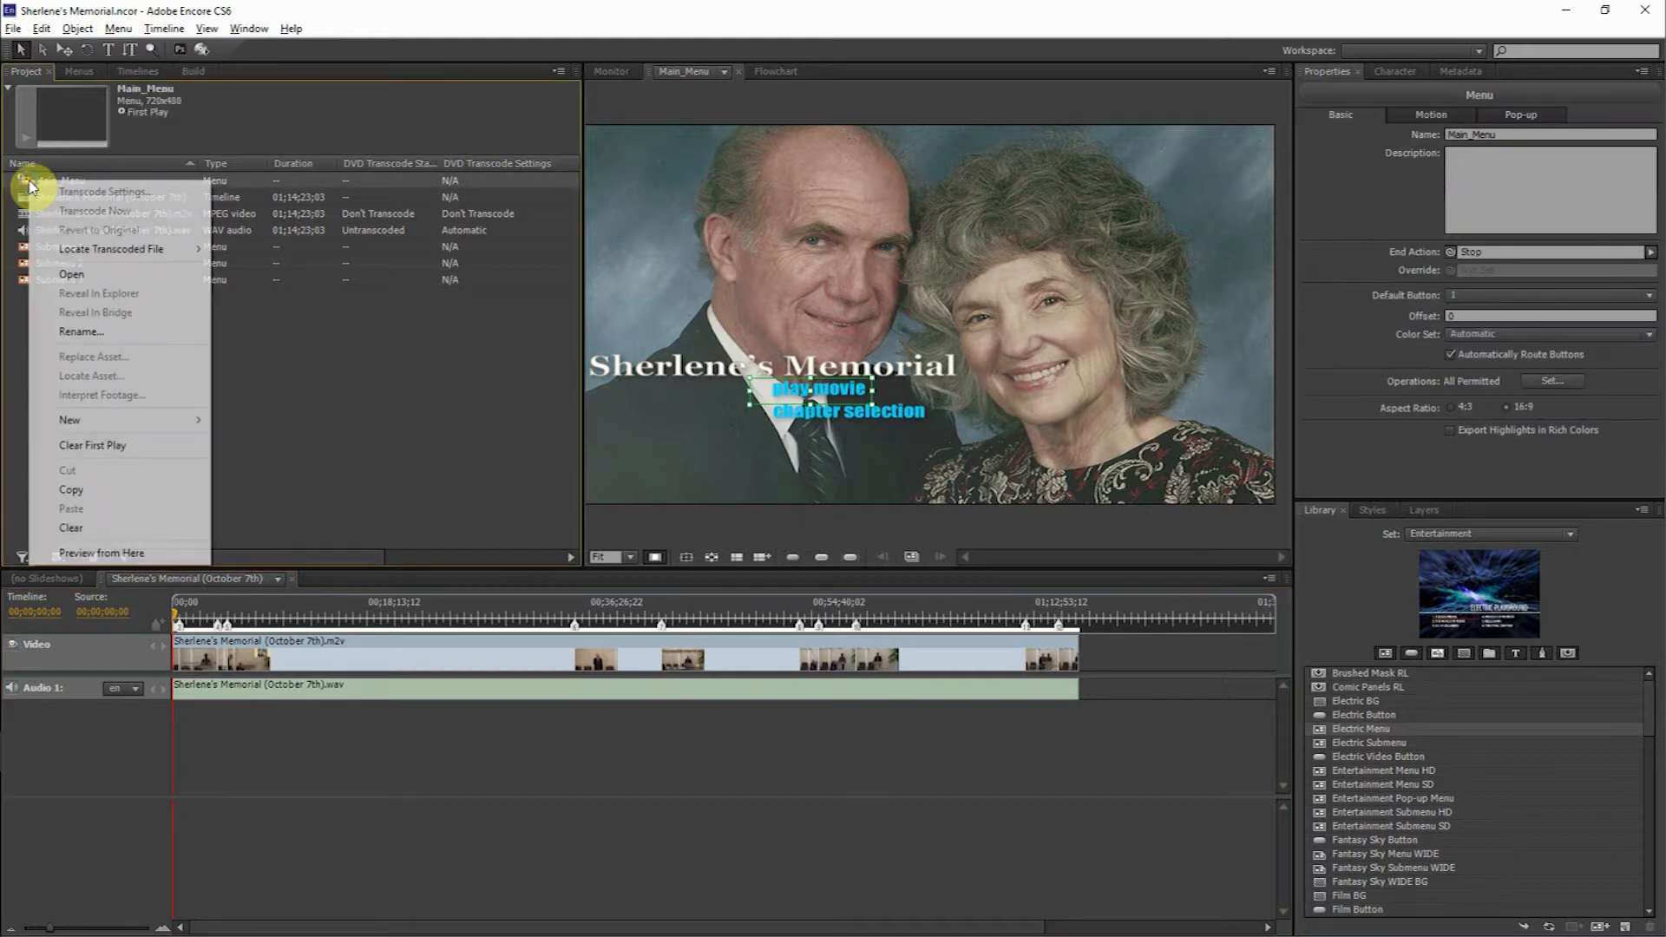
pyautogui.click(196, 446)
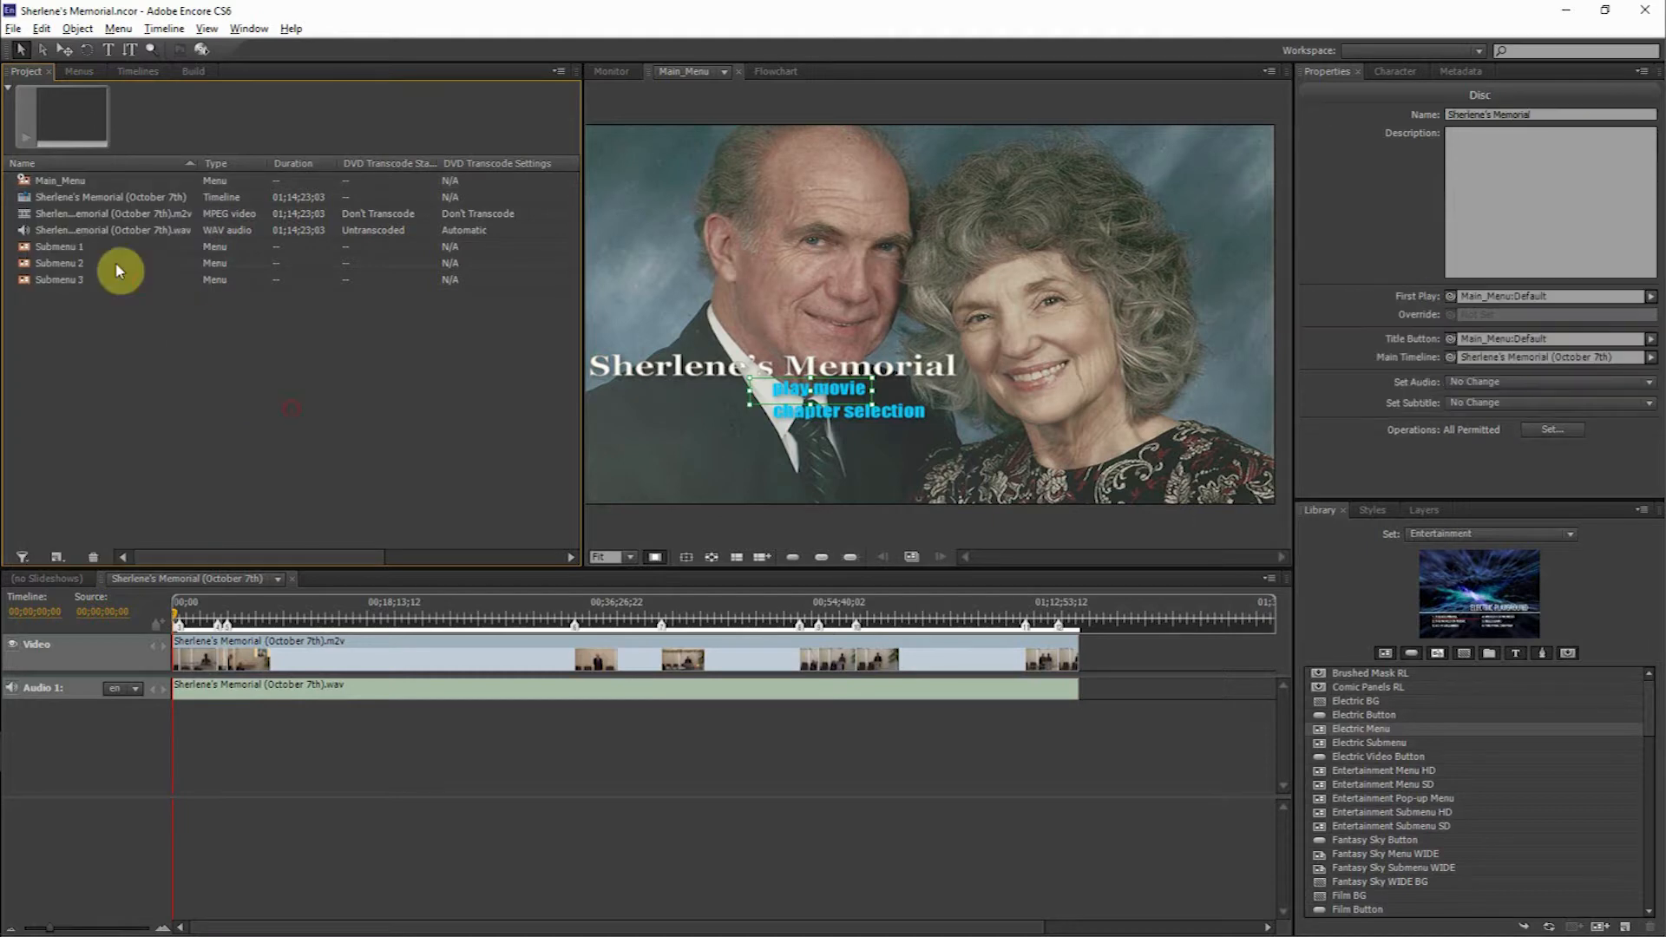
# Step: Preview the project, play chapter 1 from the chapter selection submenu and return to the main menu
pyautogui.click(201, 49)
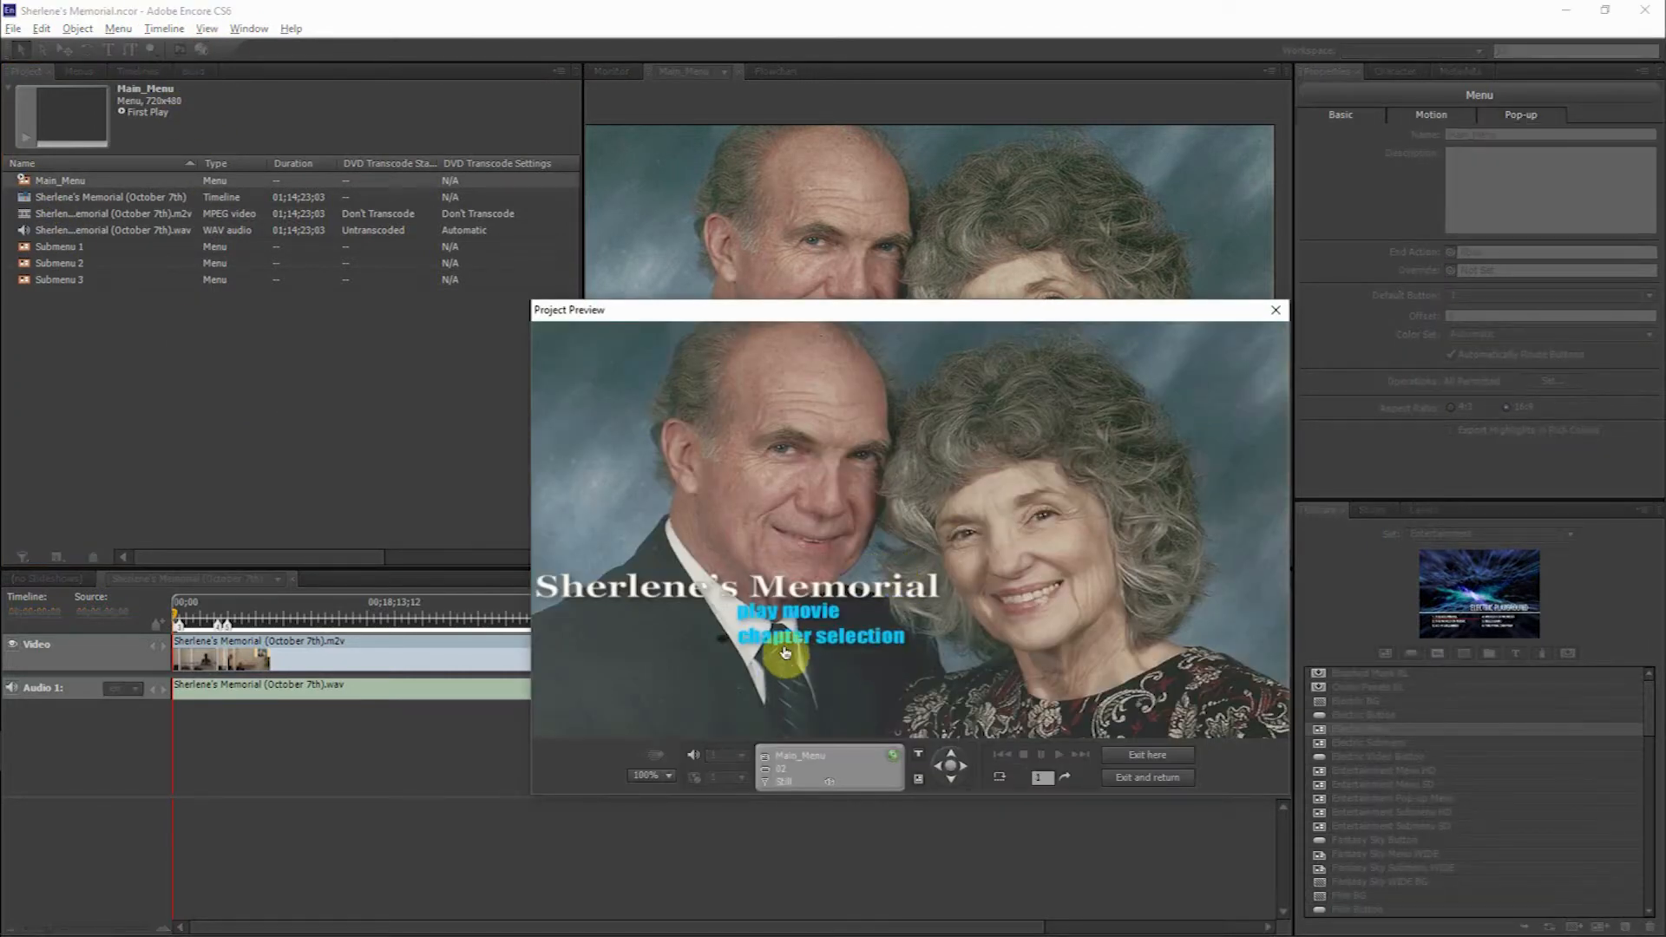
pyautogui.click(785, 640)
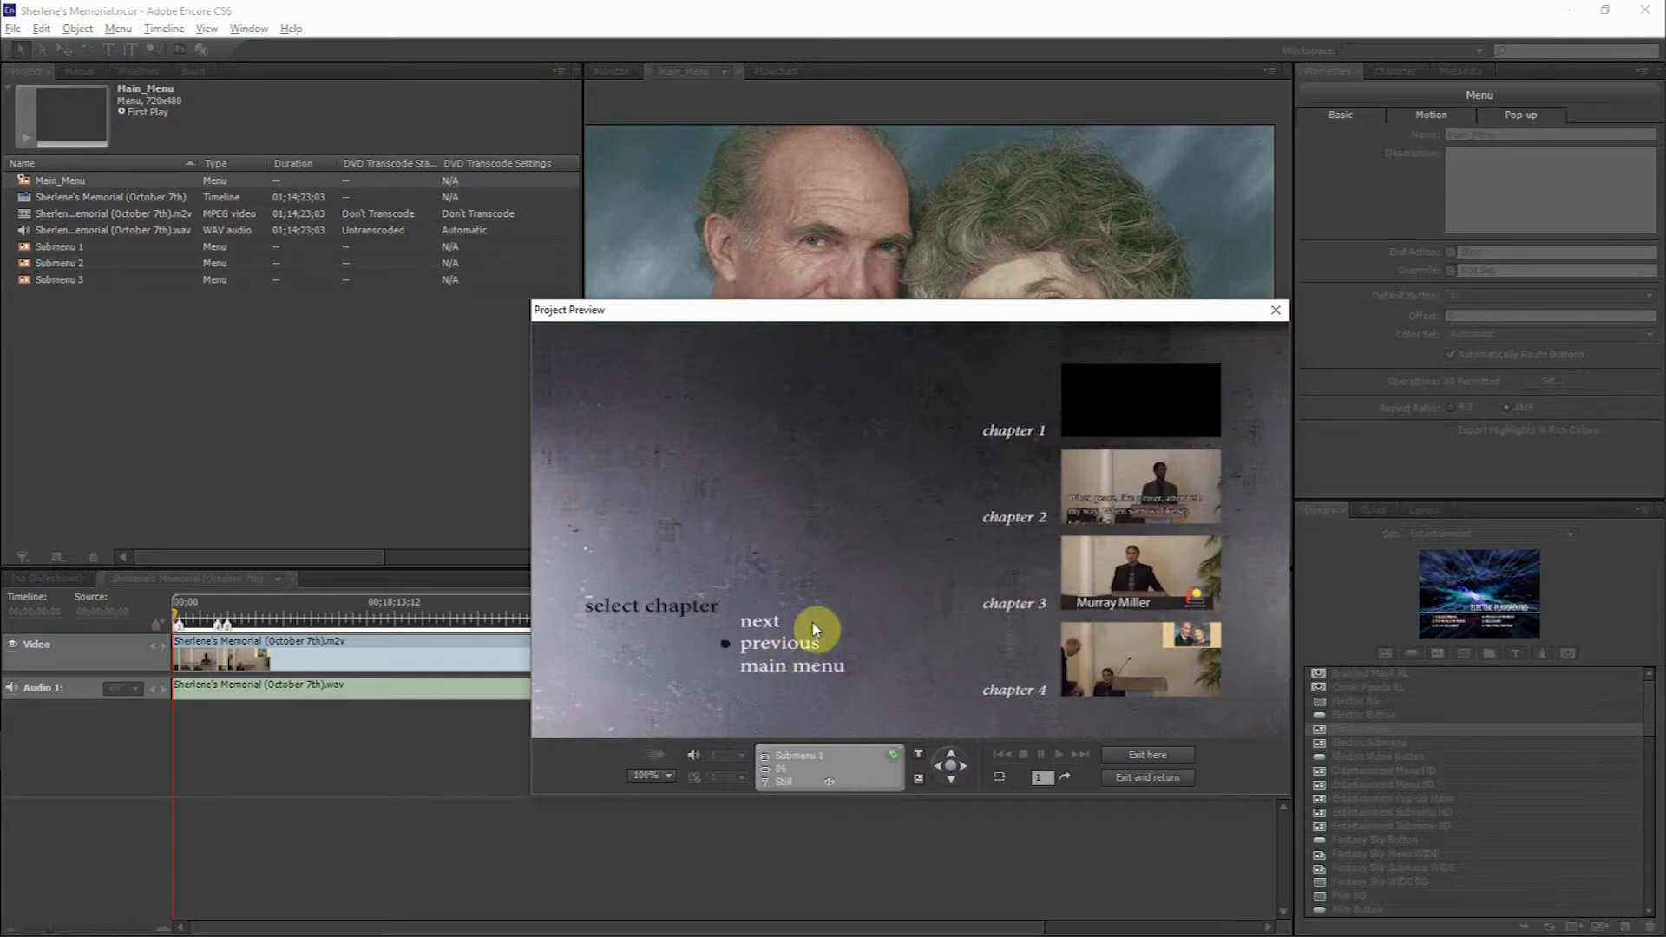
pyautogui.click(1141, 413)
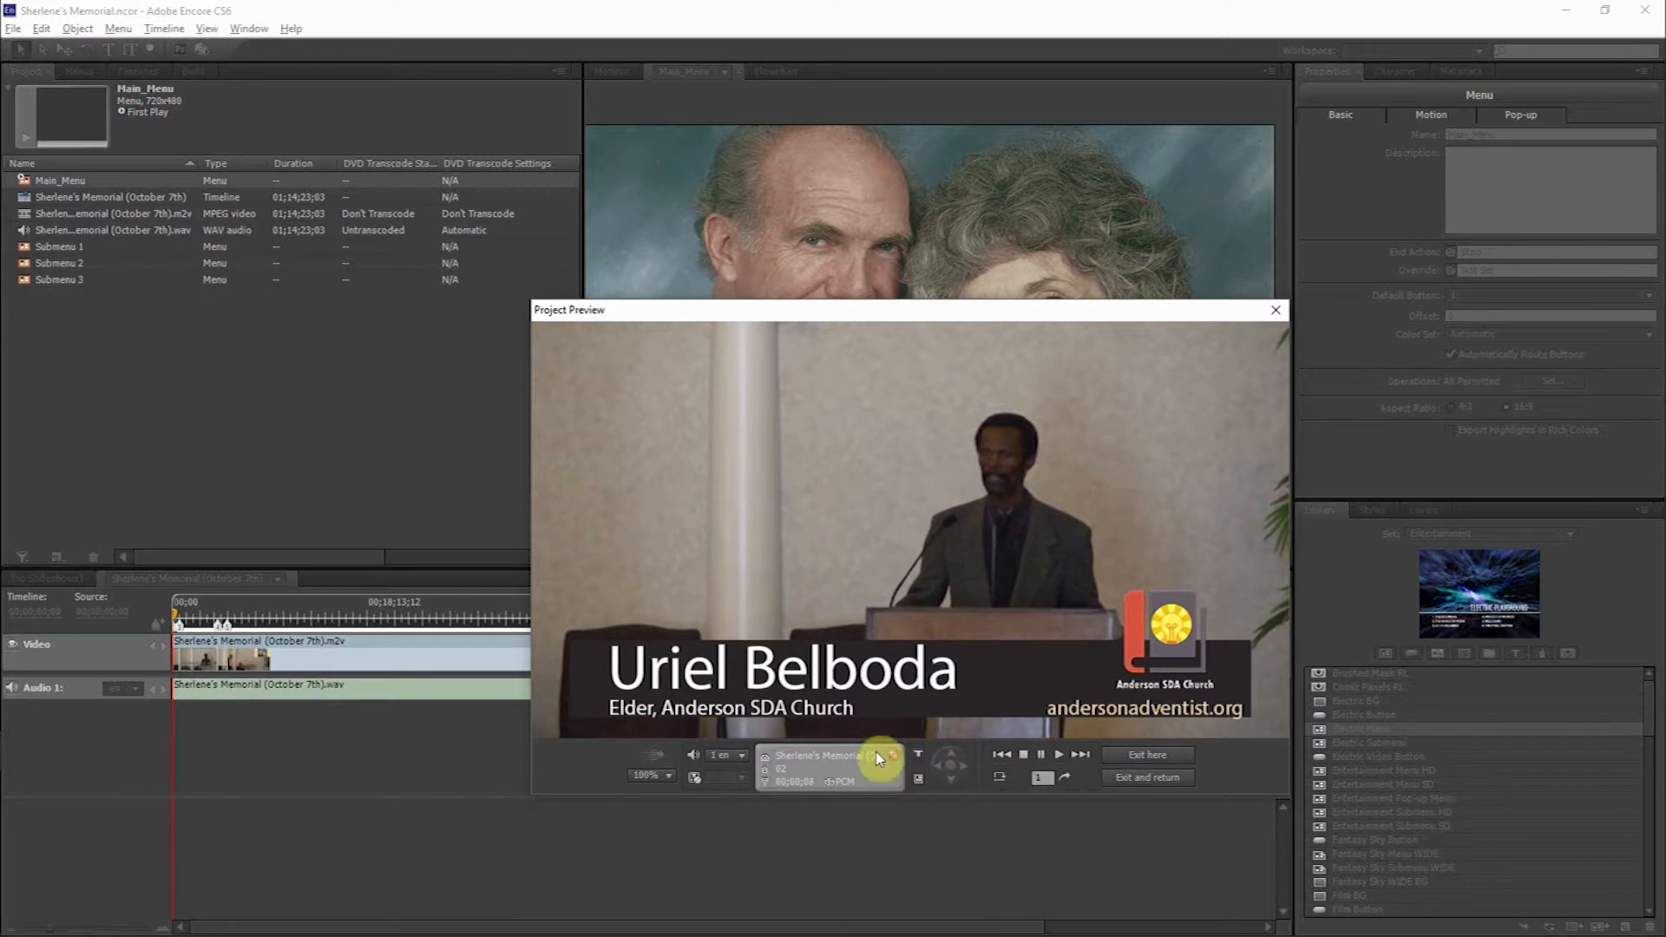
pyautogui.click(920, 785)
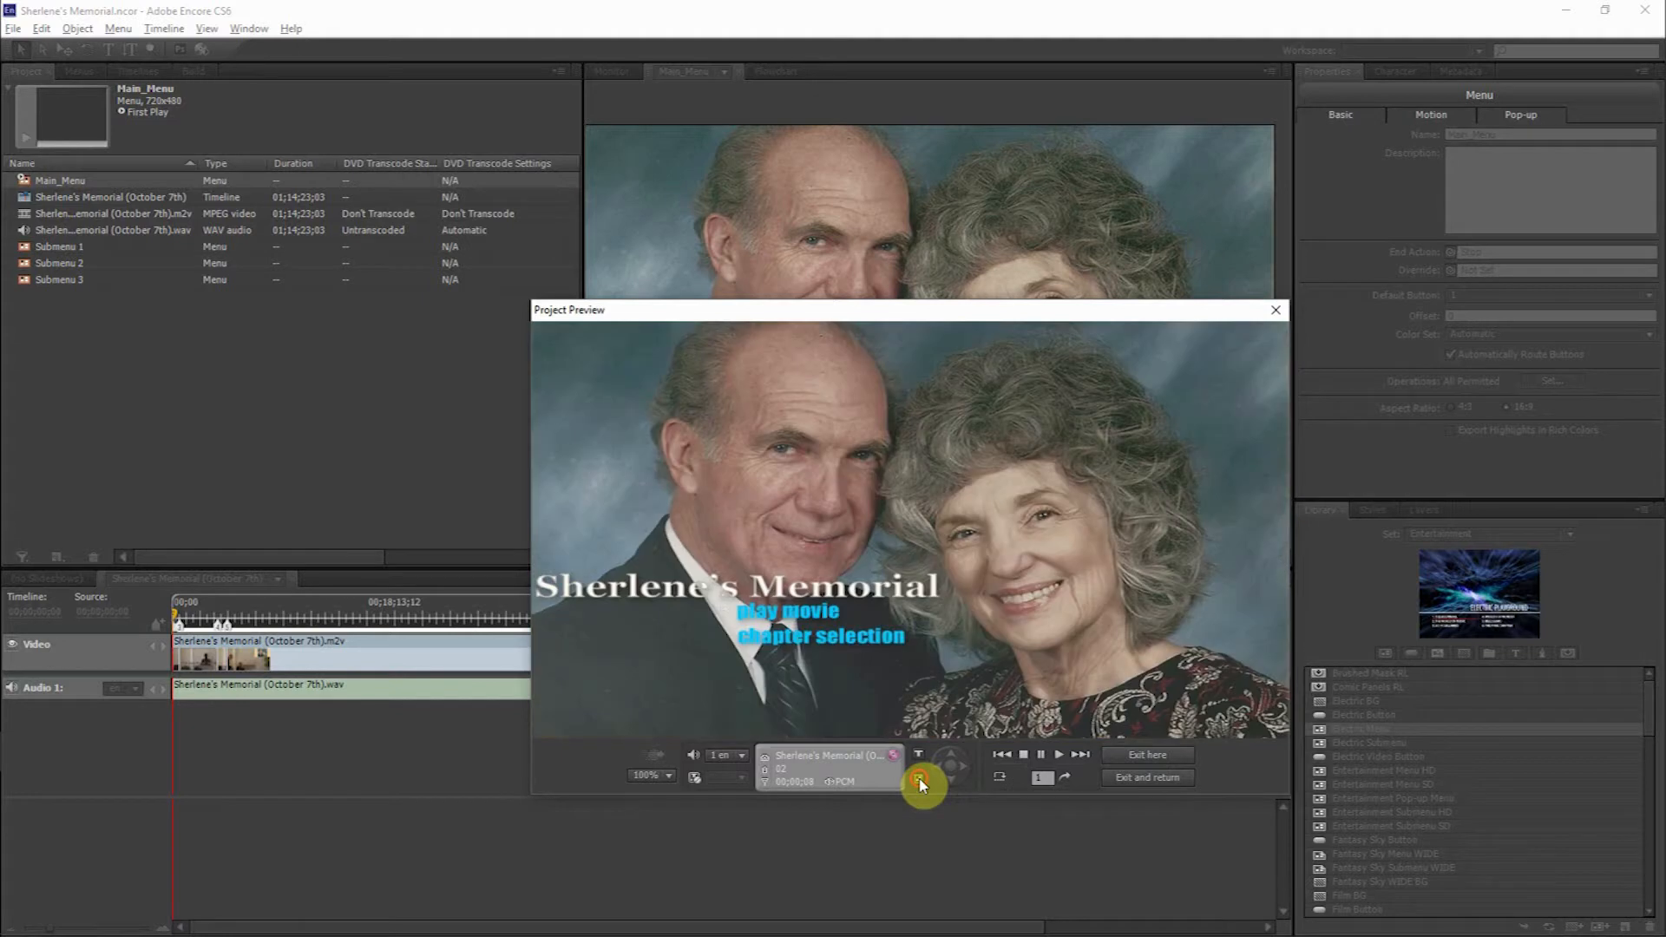
# Step: Test Chapter 7 from the second chapter submenu in the preview, skip forward through the following chapters and return to the main menu
pyautogui.click(742, 642)
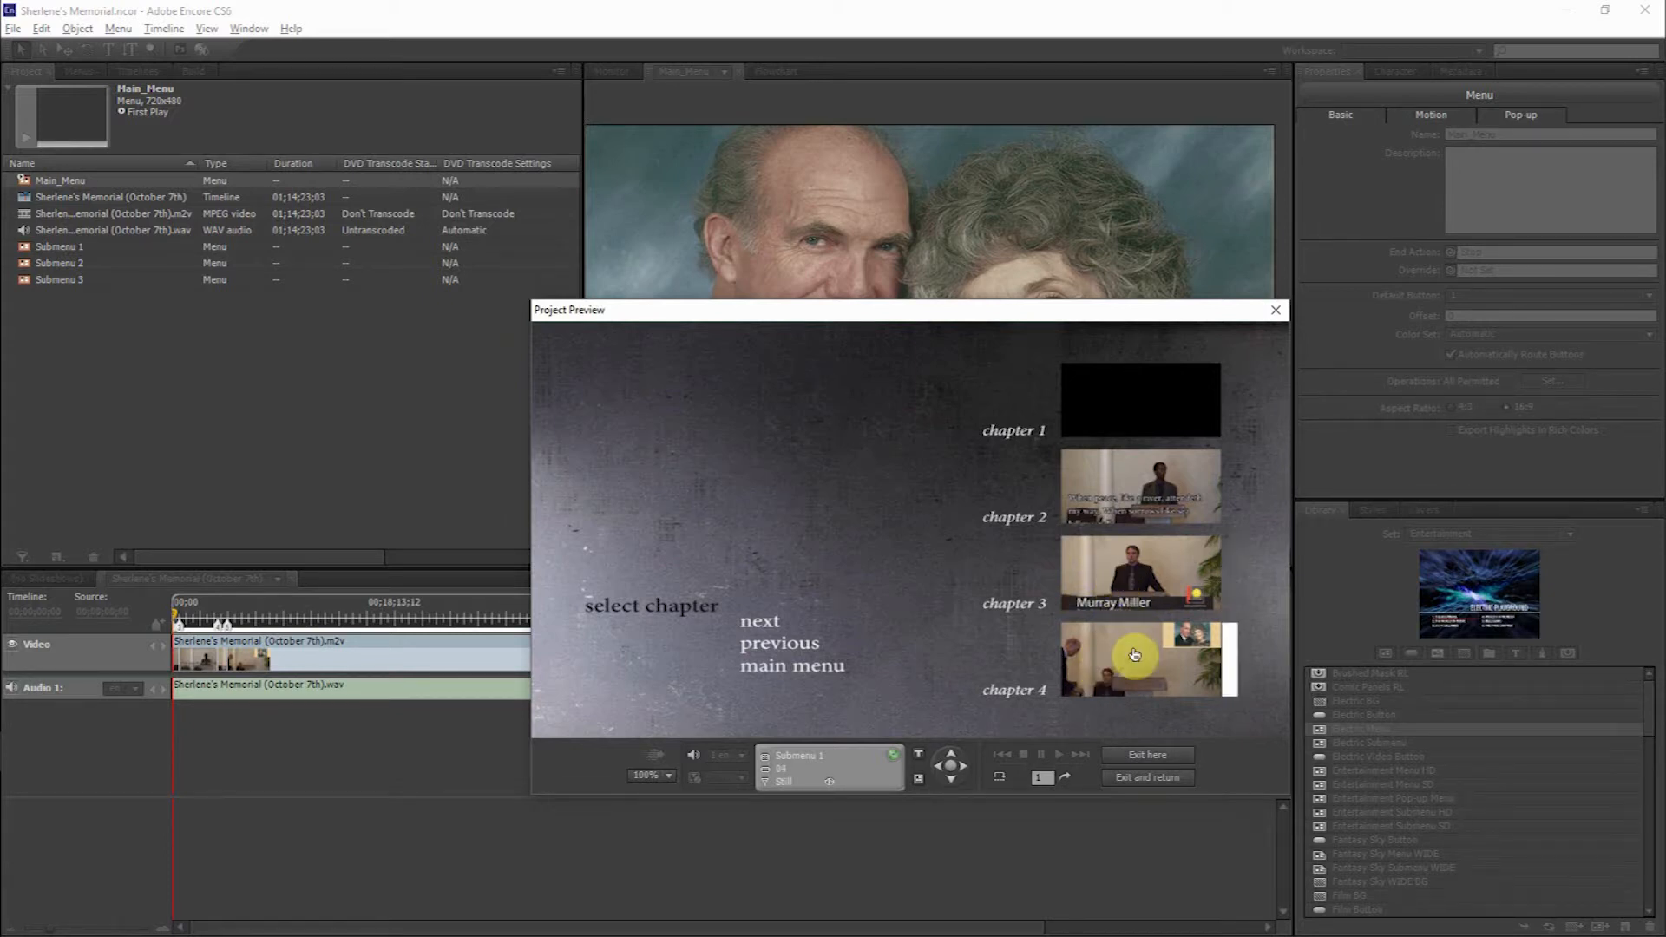
pyautogui.click(766, 627)
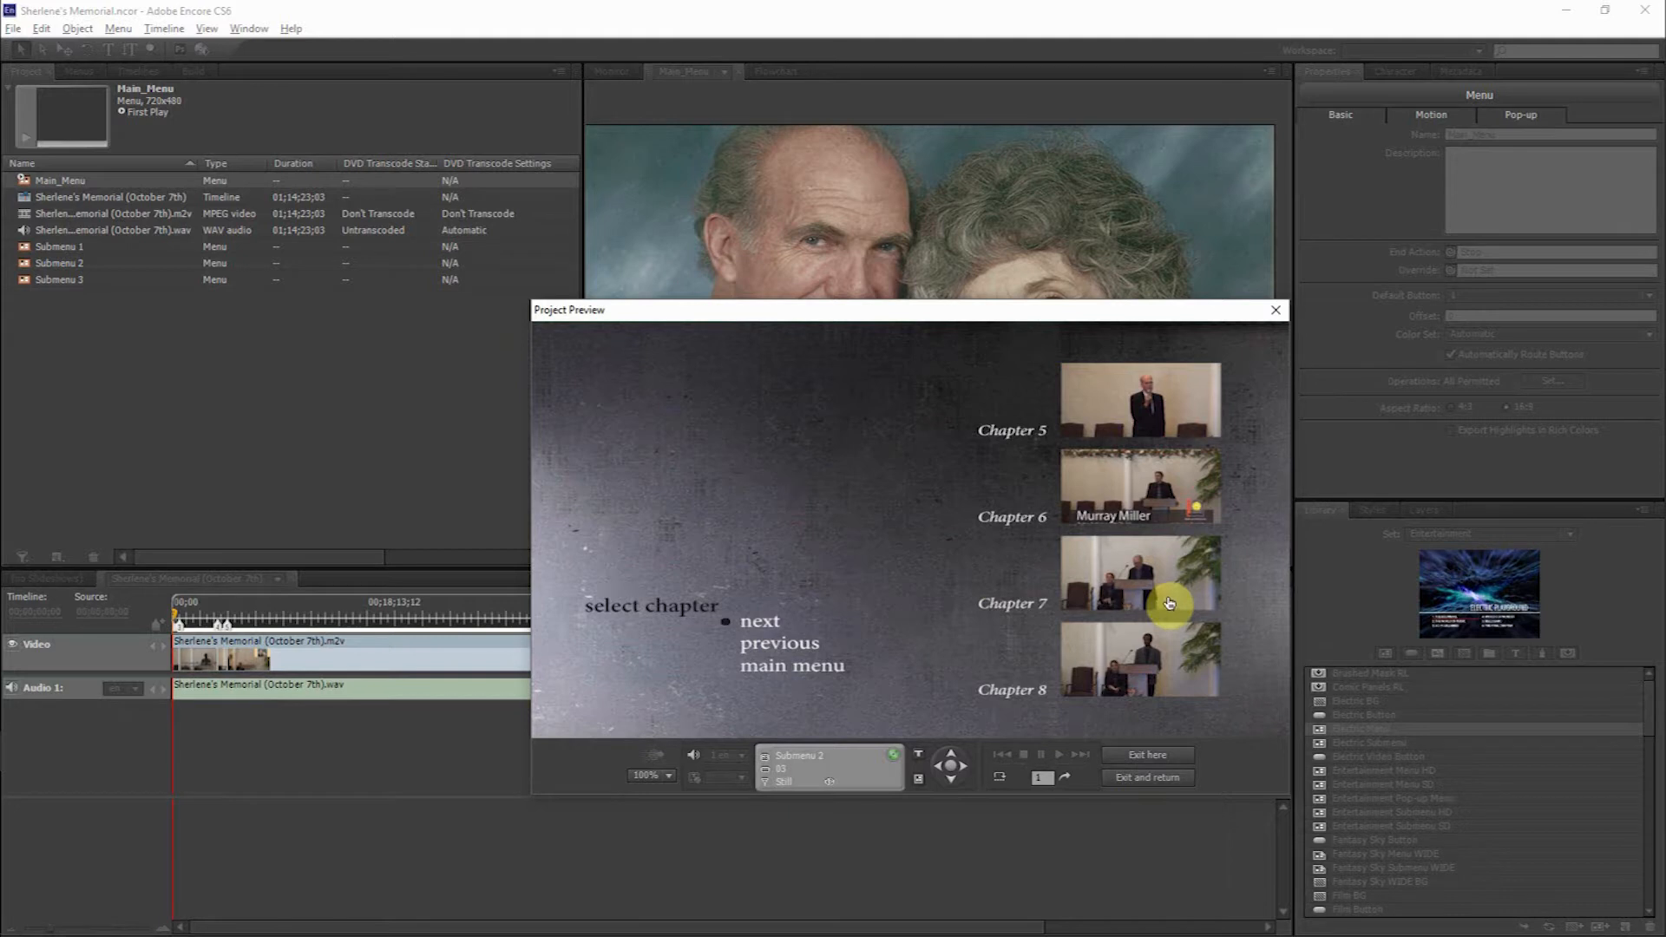
pyautogui.click(1167, 597)
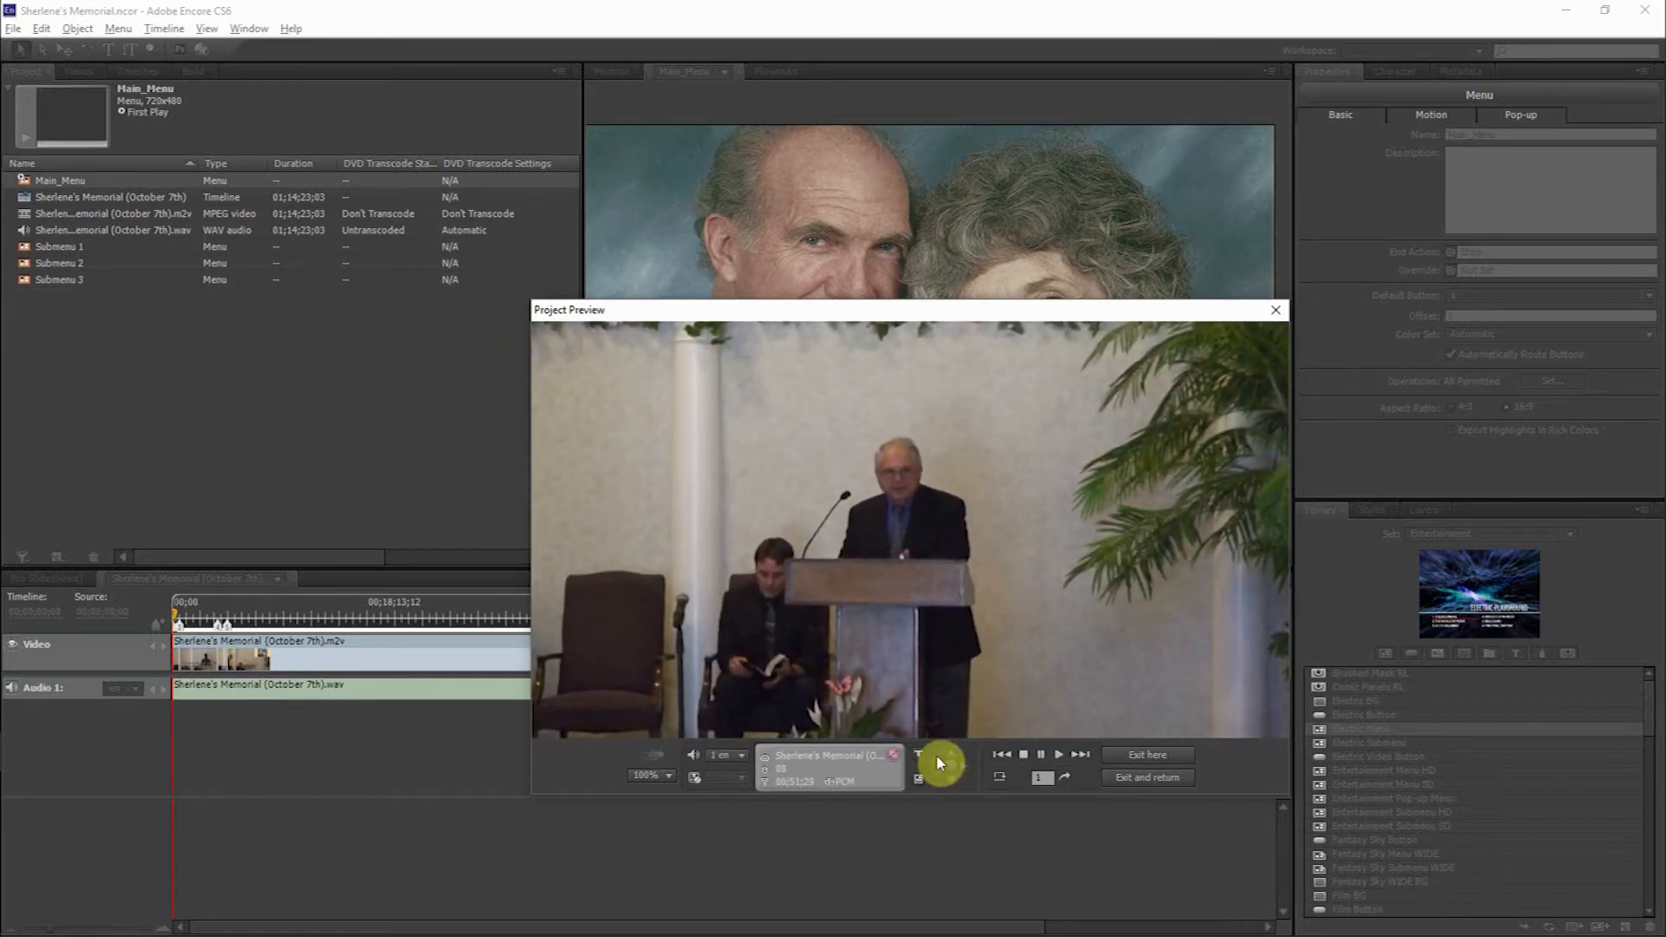
pyautogui.click(1084, 755)
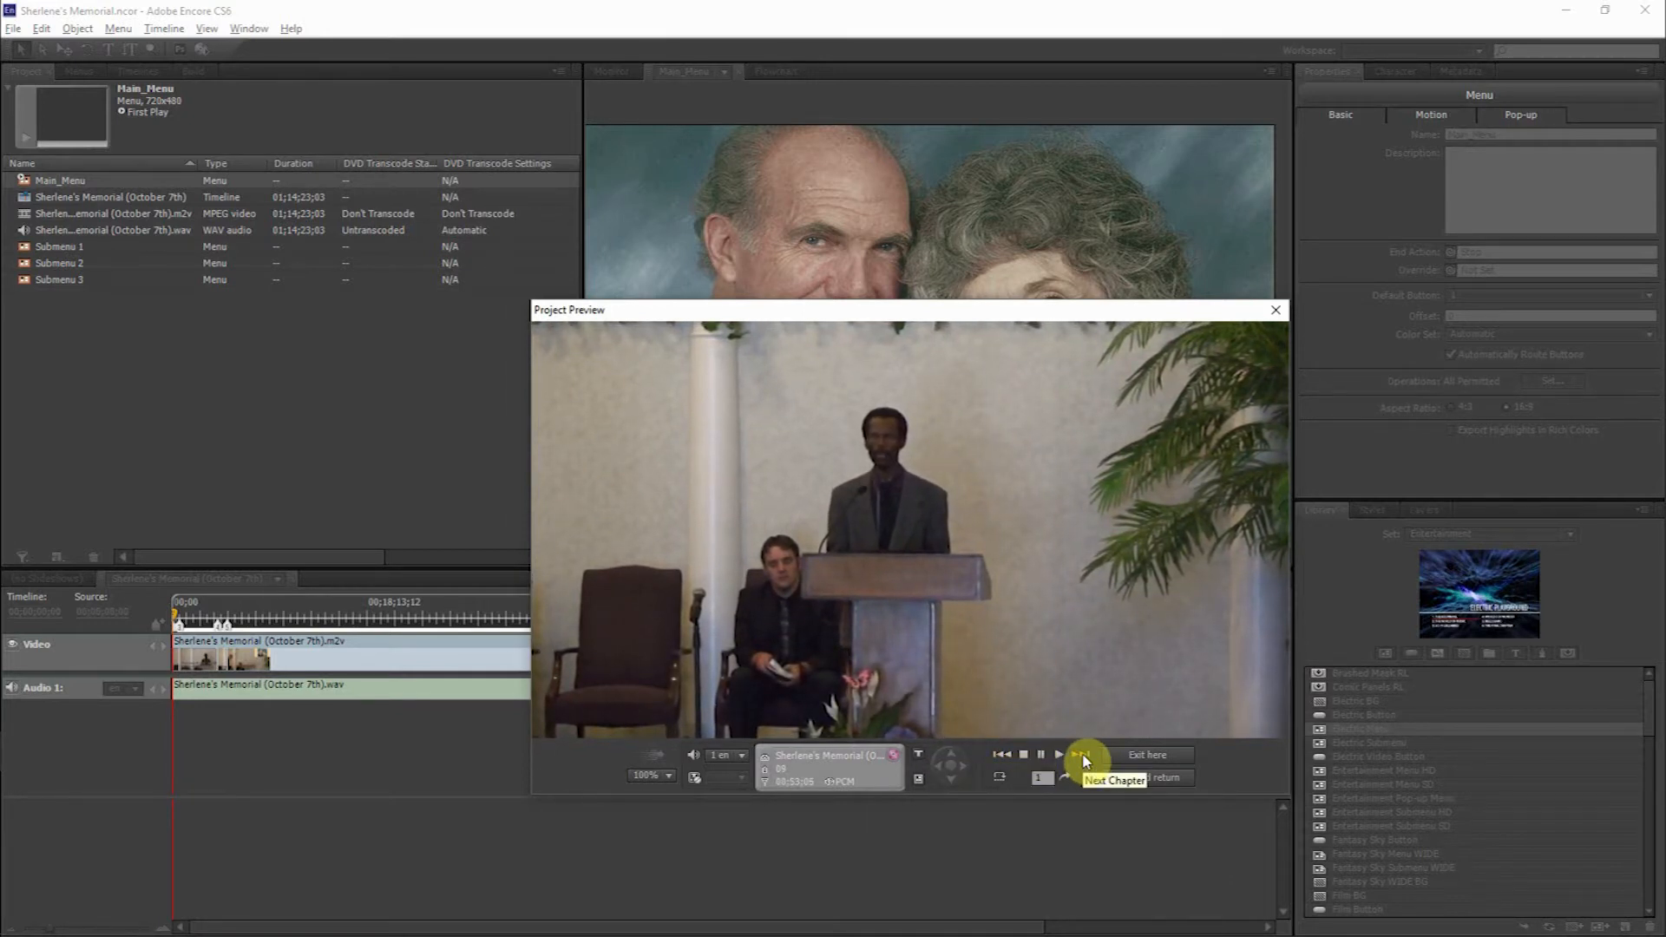
pyautogui.click(1084, 757)
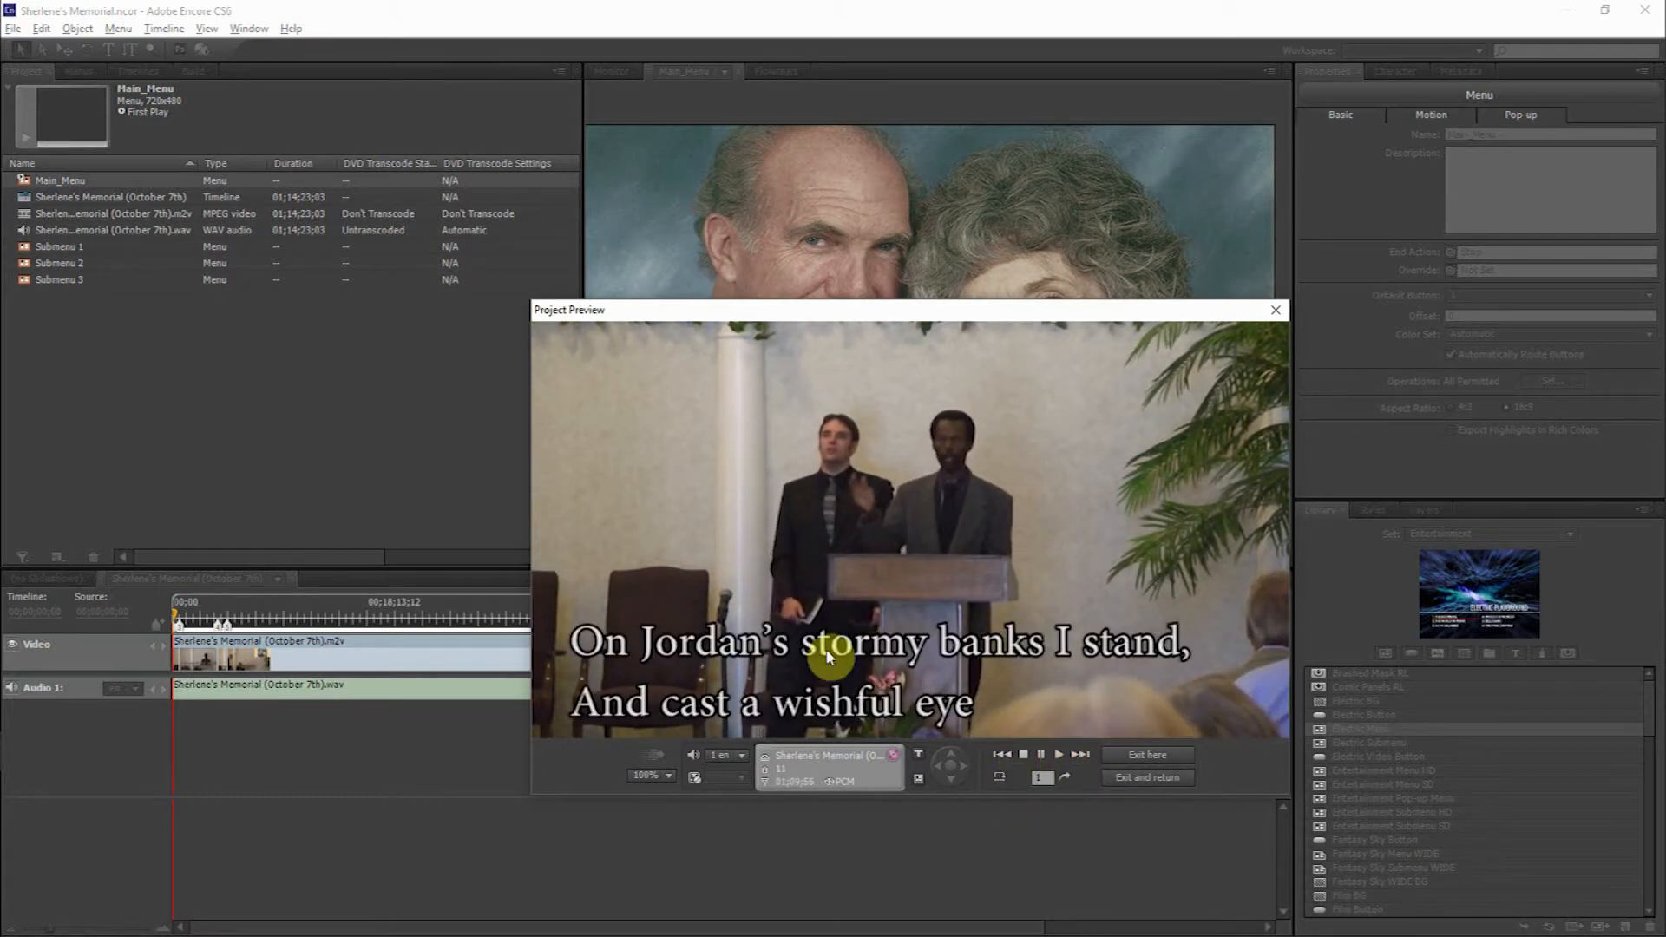
pyautogui.click(1024, 755)
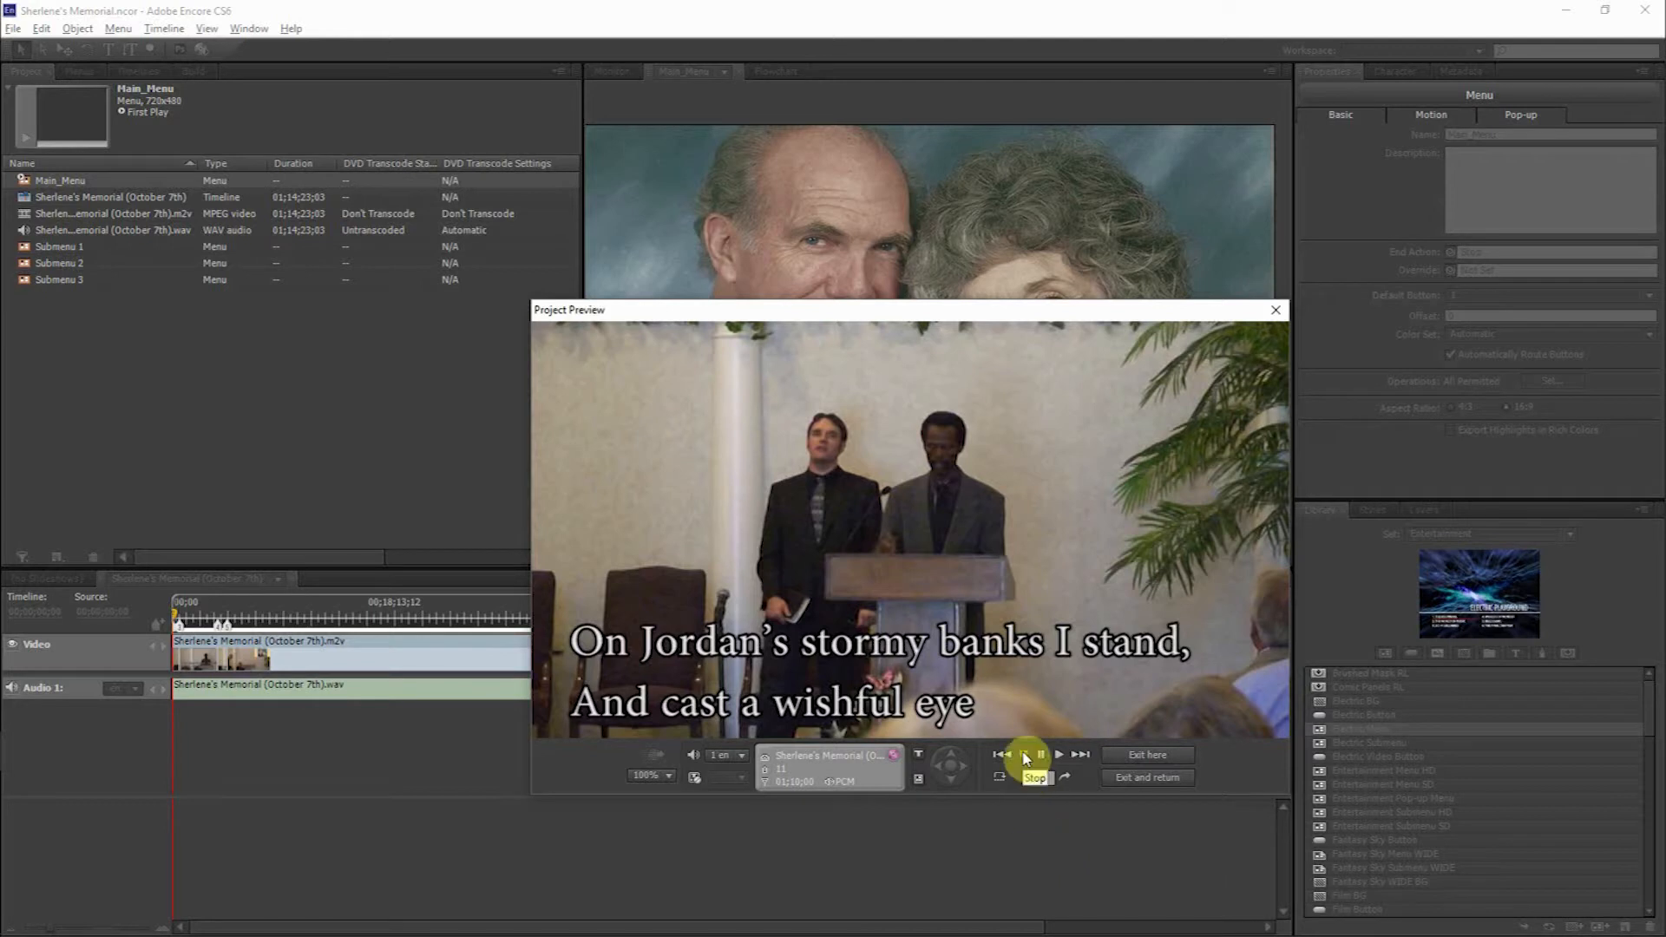
pyautogui.click(920, 781)
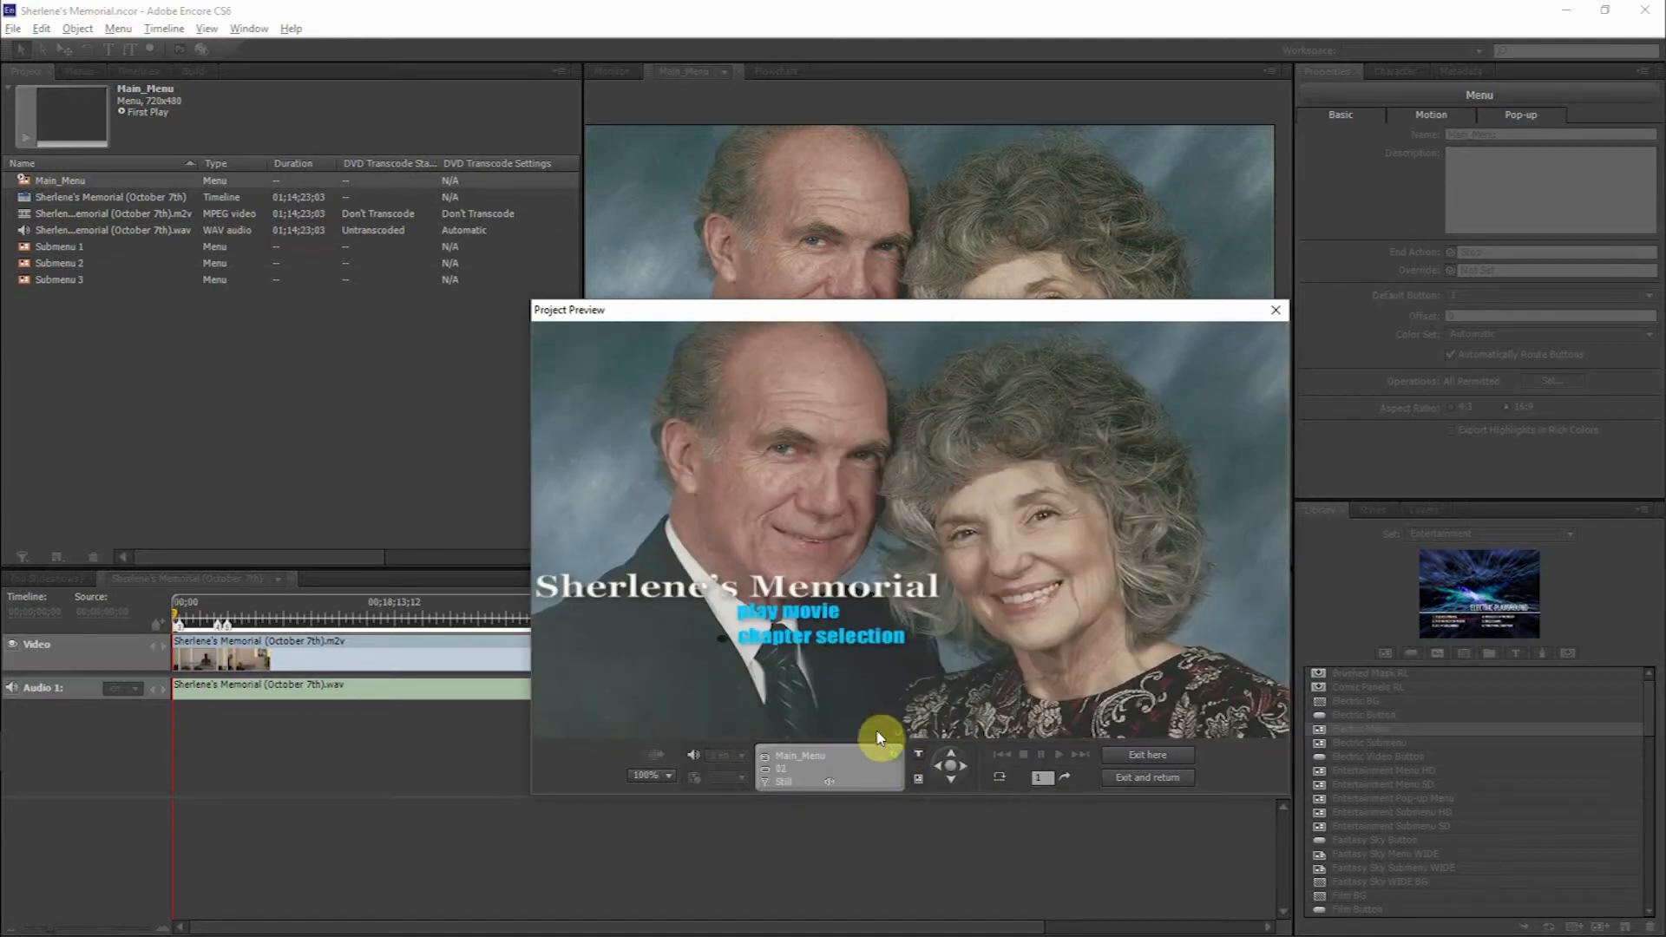
# Step: Test play movie and the next and previous links of the chapter submenus, ending the preview at Submenu 2
pyautogui.click(769, 621)
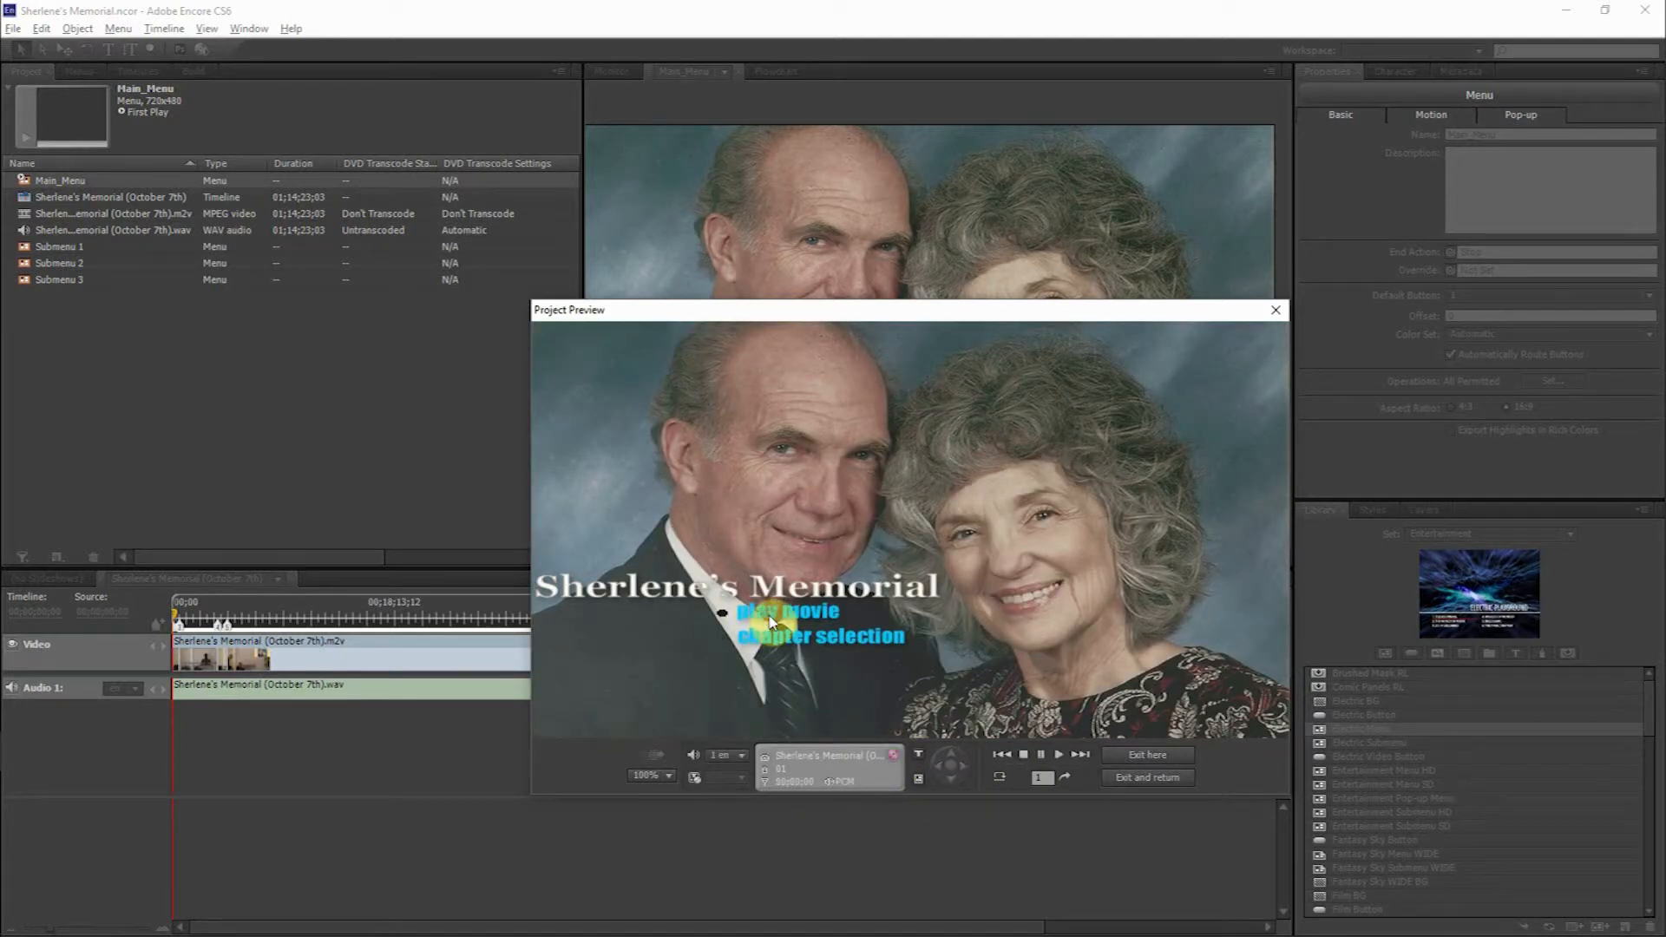
pyautogui.click(918, 779)
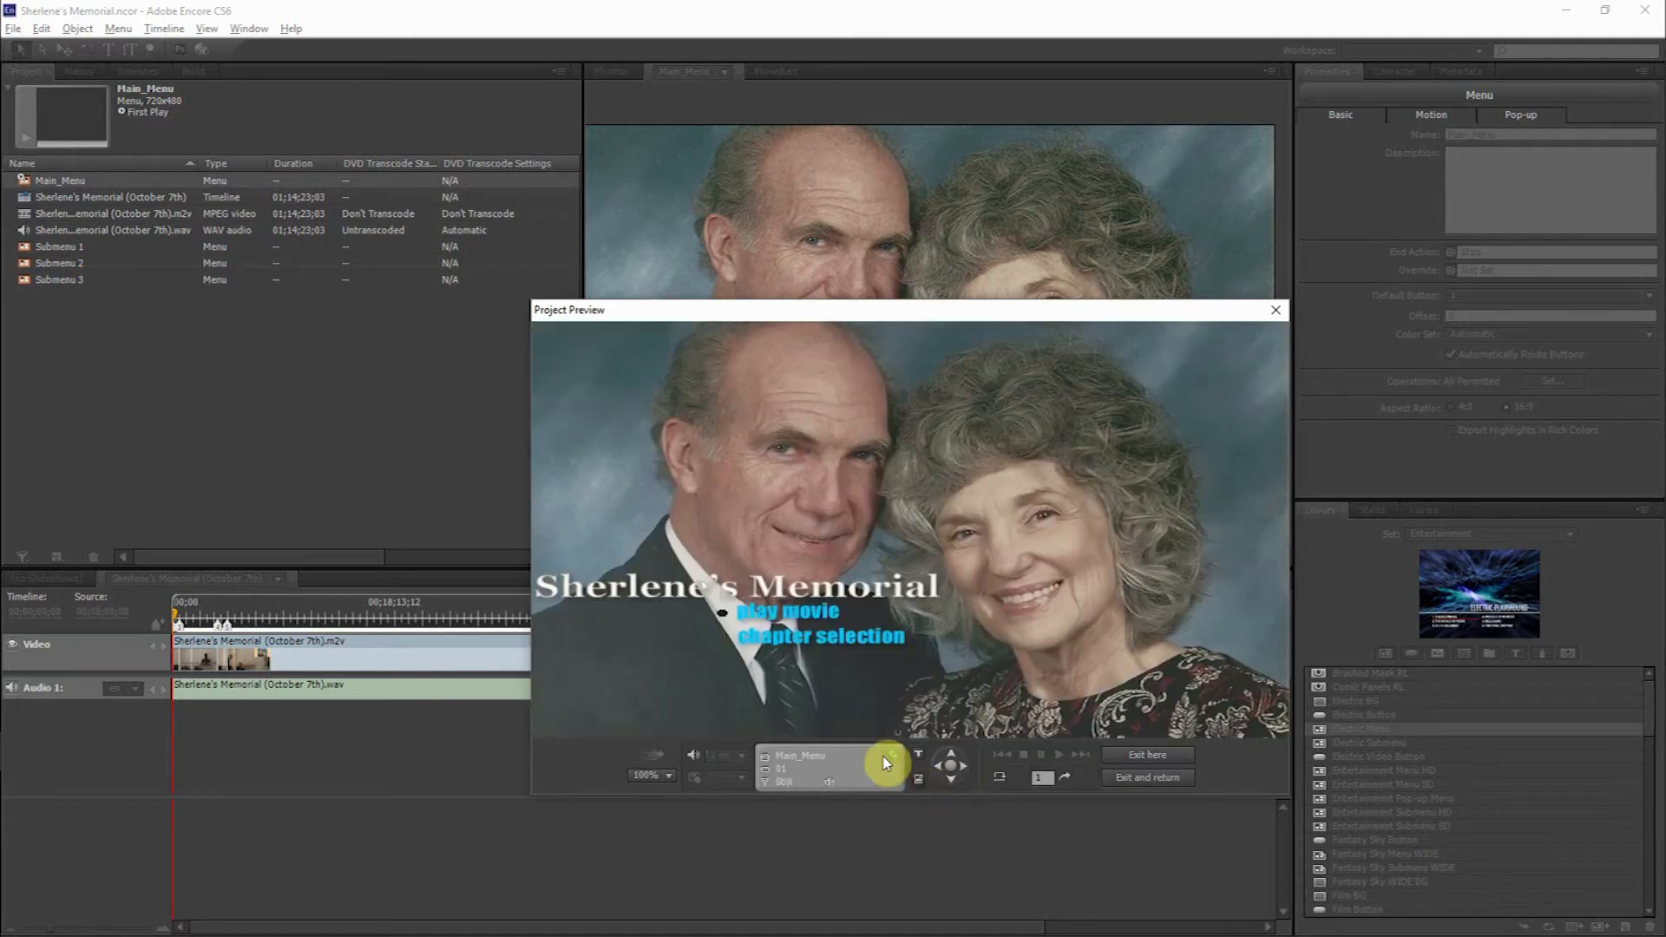
pyautogui.click(837, 643)
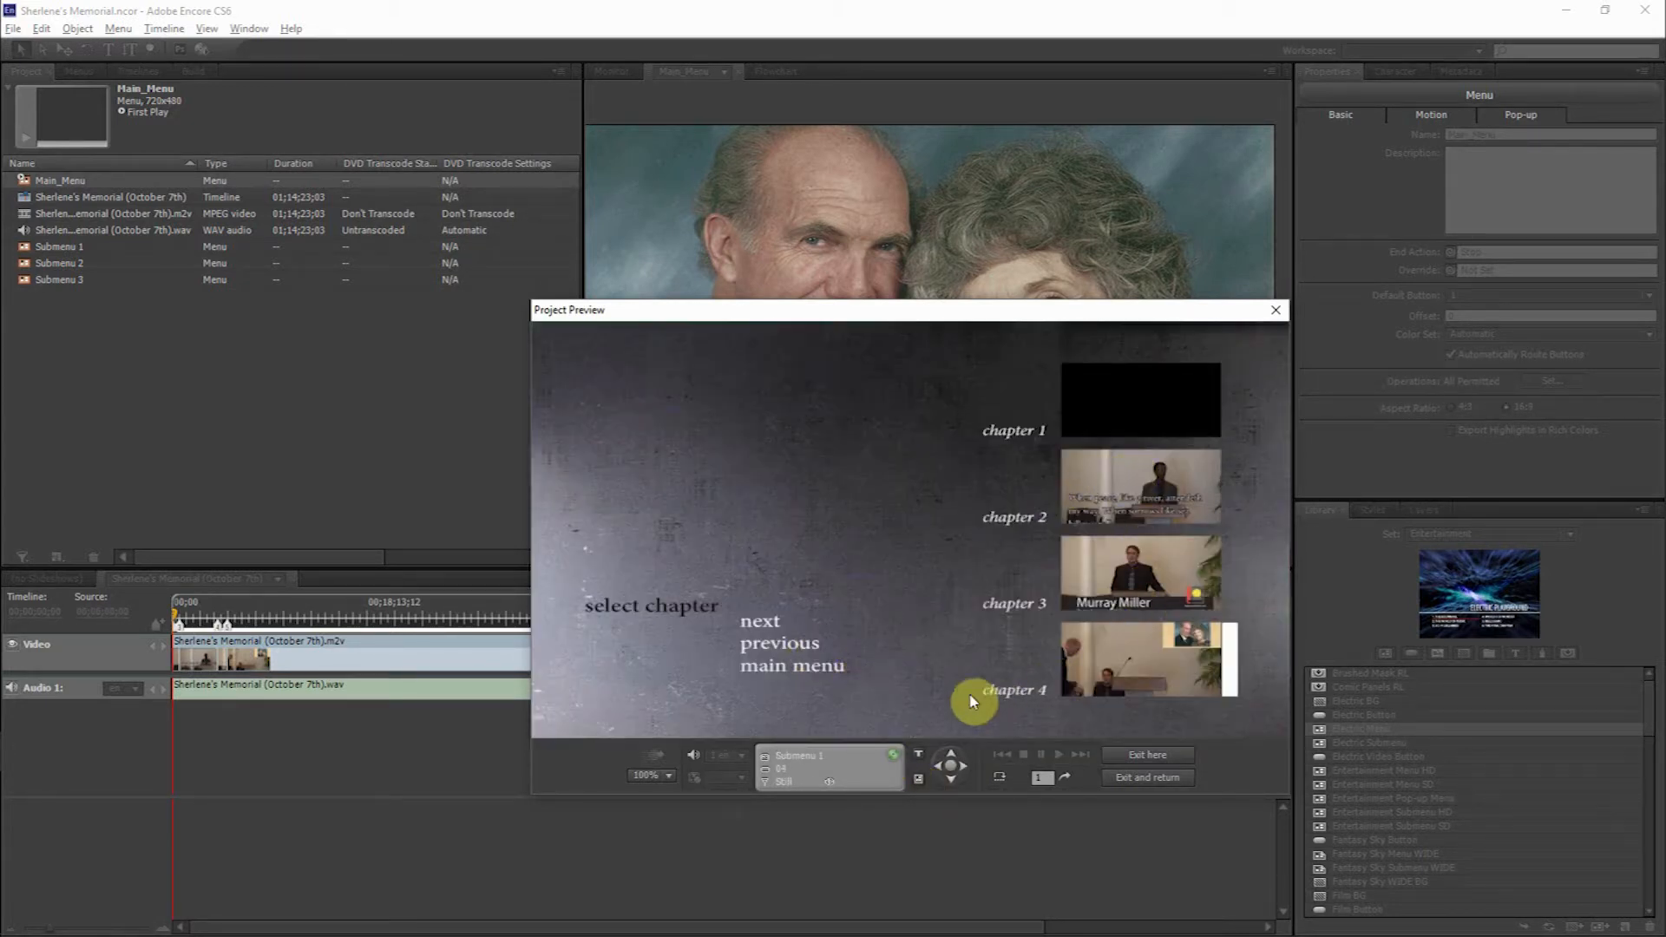
pyautogui.click(772, 626)
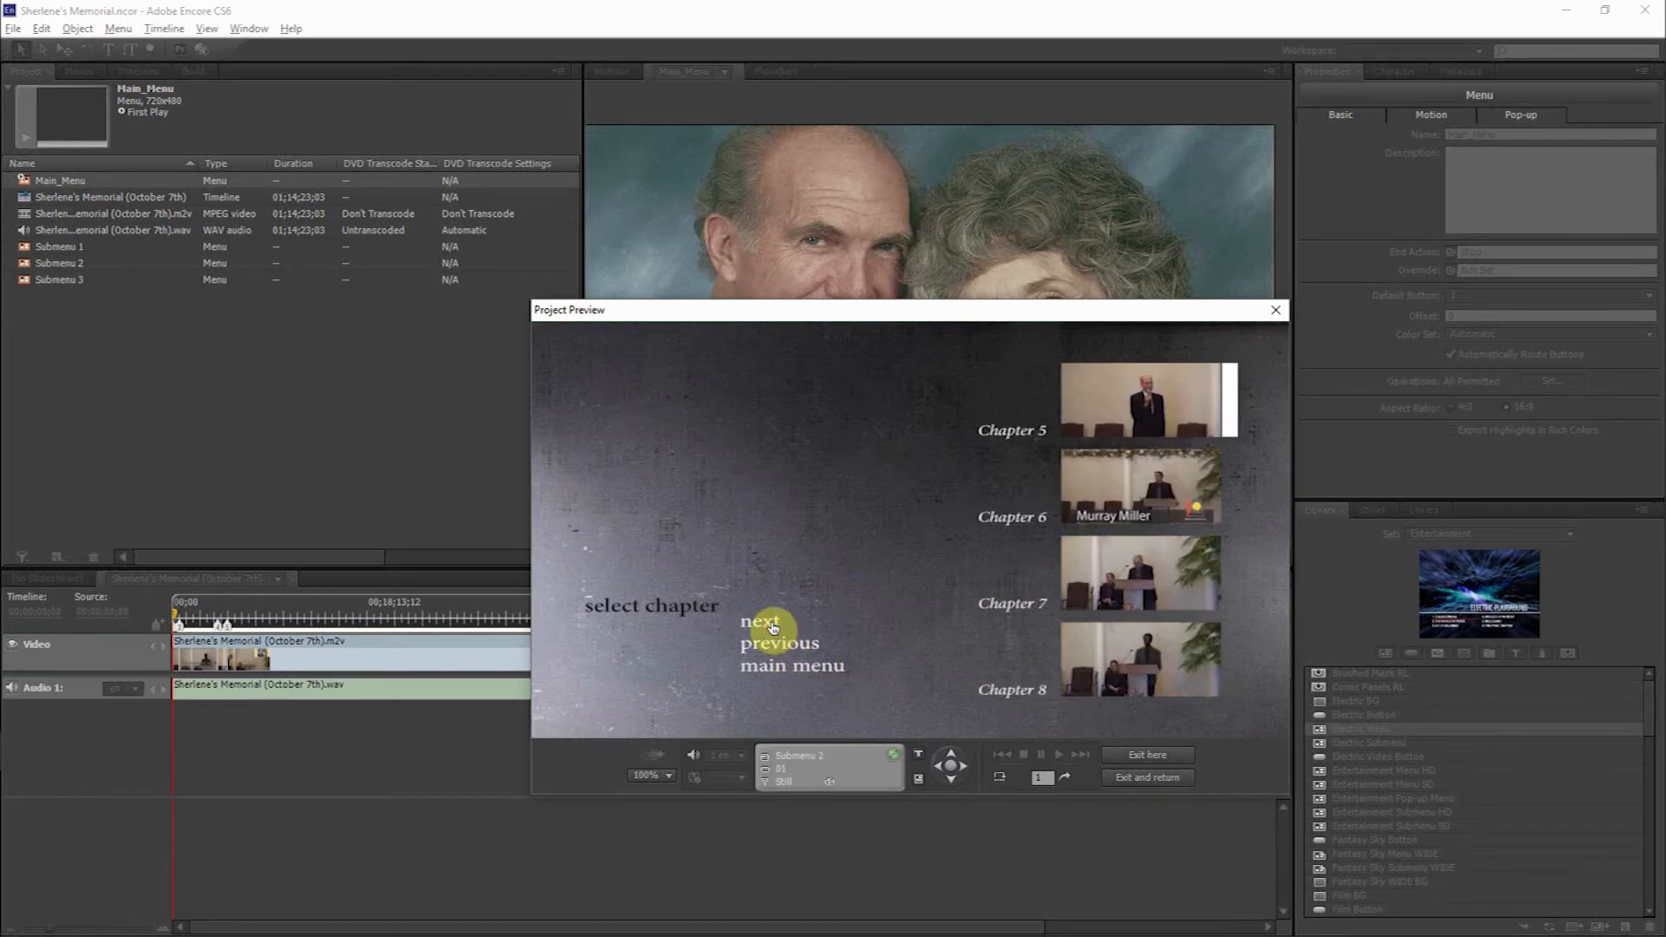
pyautogui.click(772, 626)
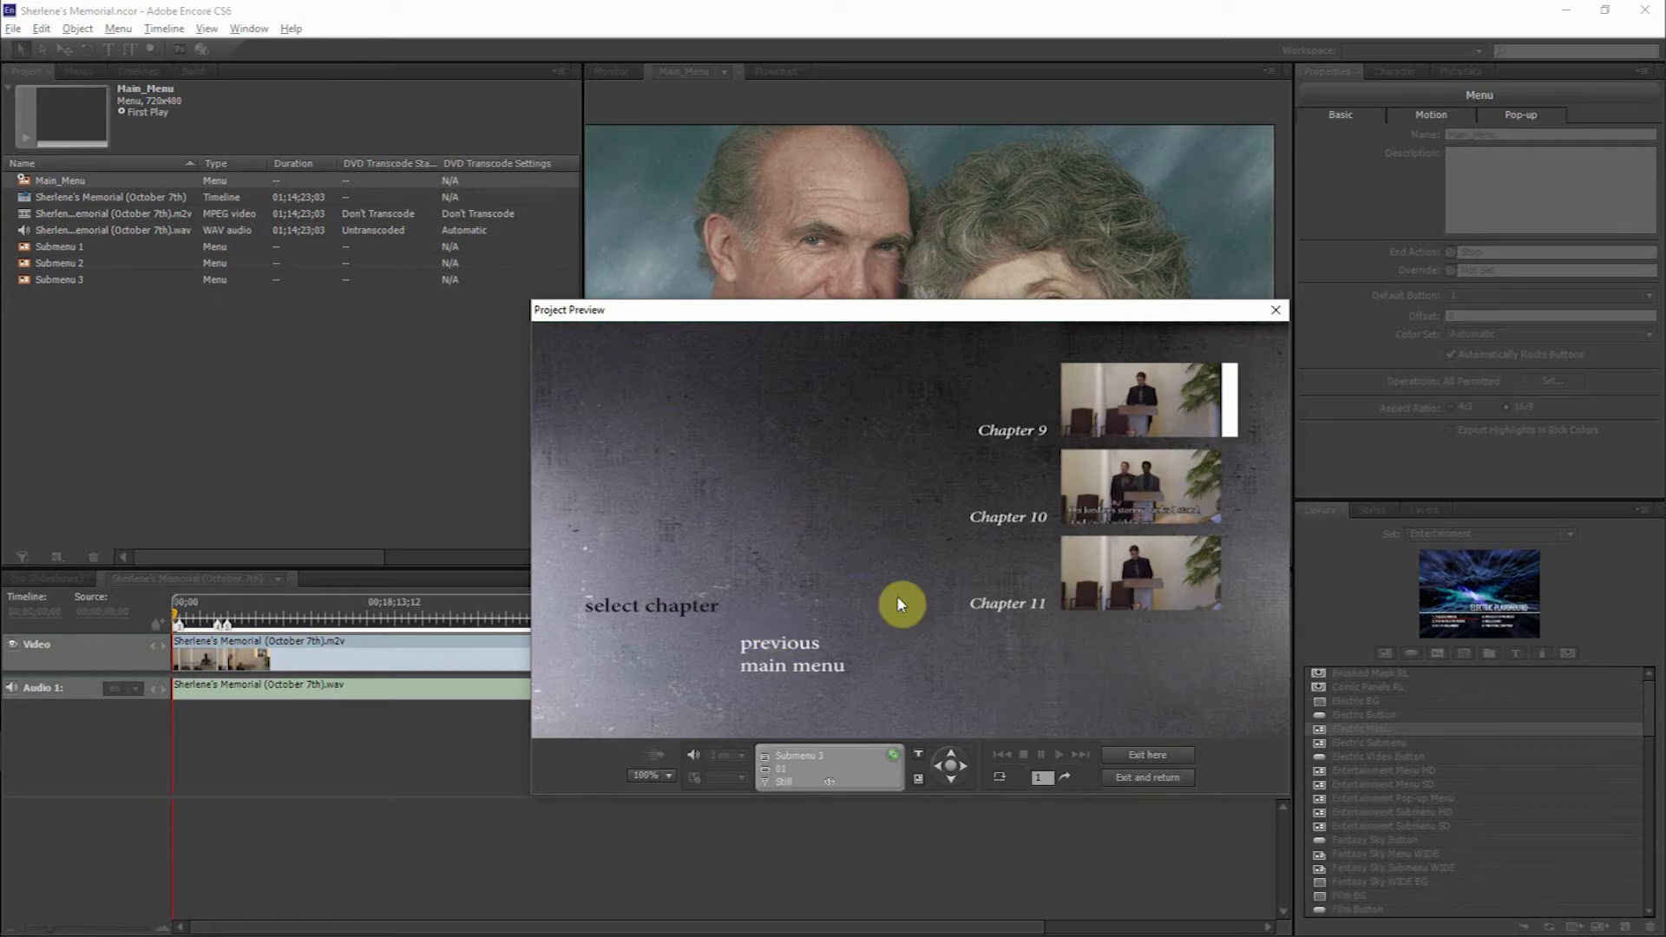
pyautogui.click(759, 648)
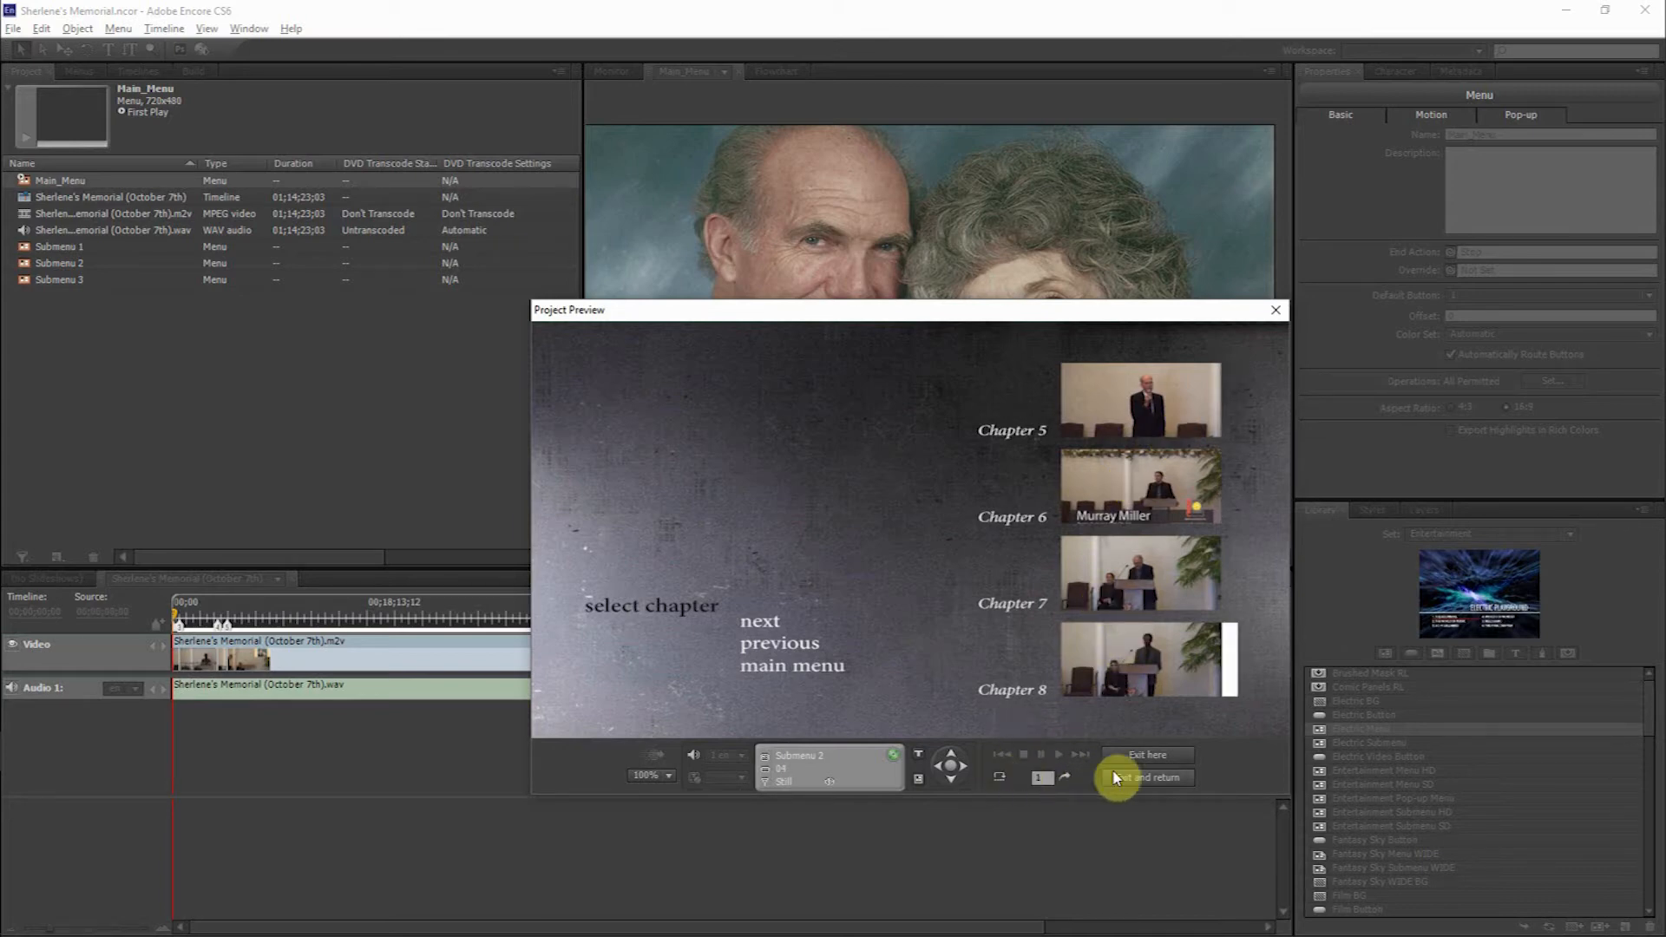
pyautogui.click(1150, 755)
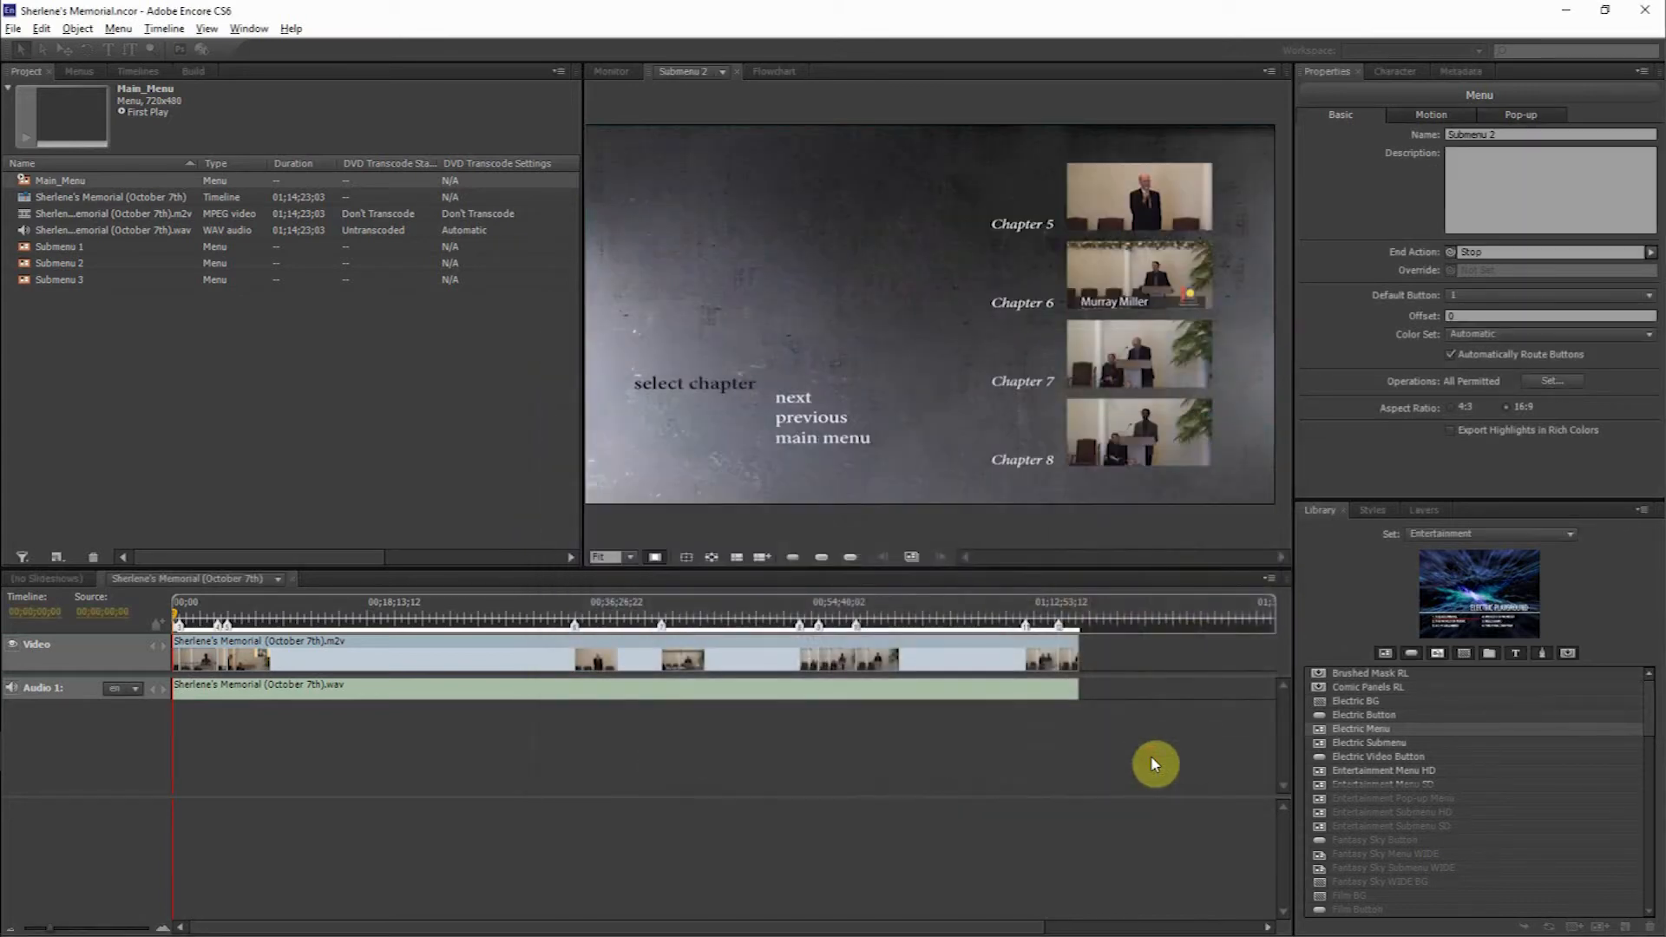
# Step: Run the project check with all check options enabled, close it and set the build output to DVD Disc
pyautogui.click(192, 71)
pyautogui.click(512, 131)
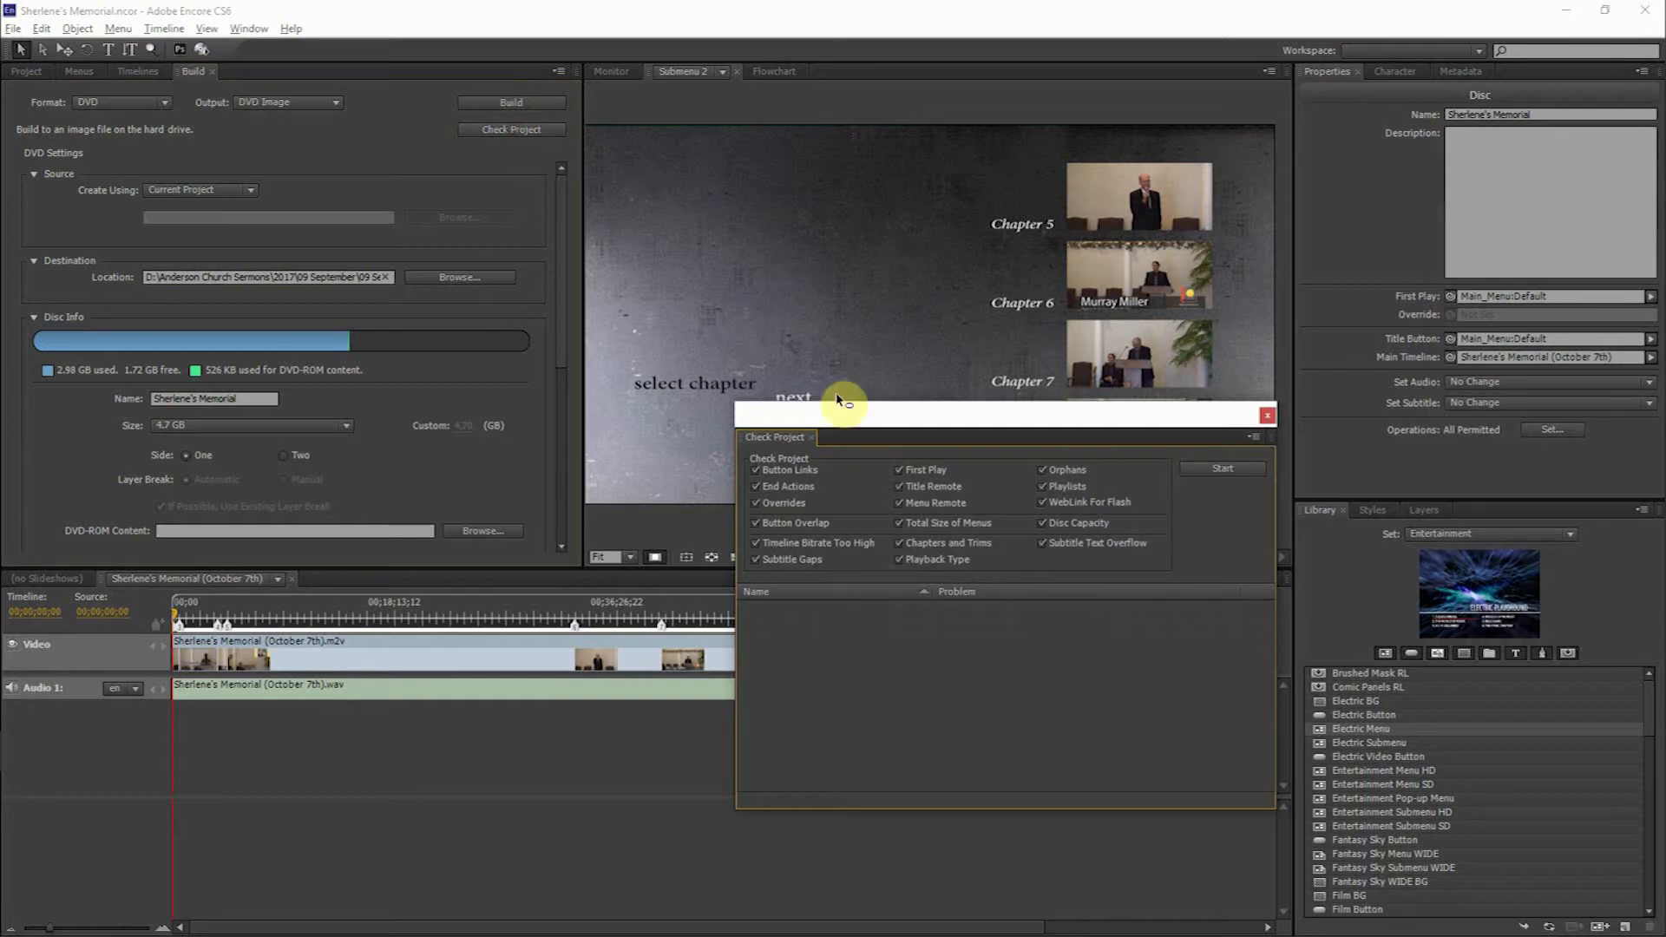
pyautogui.click(1216, 472)
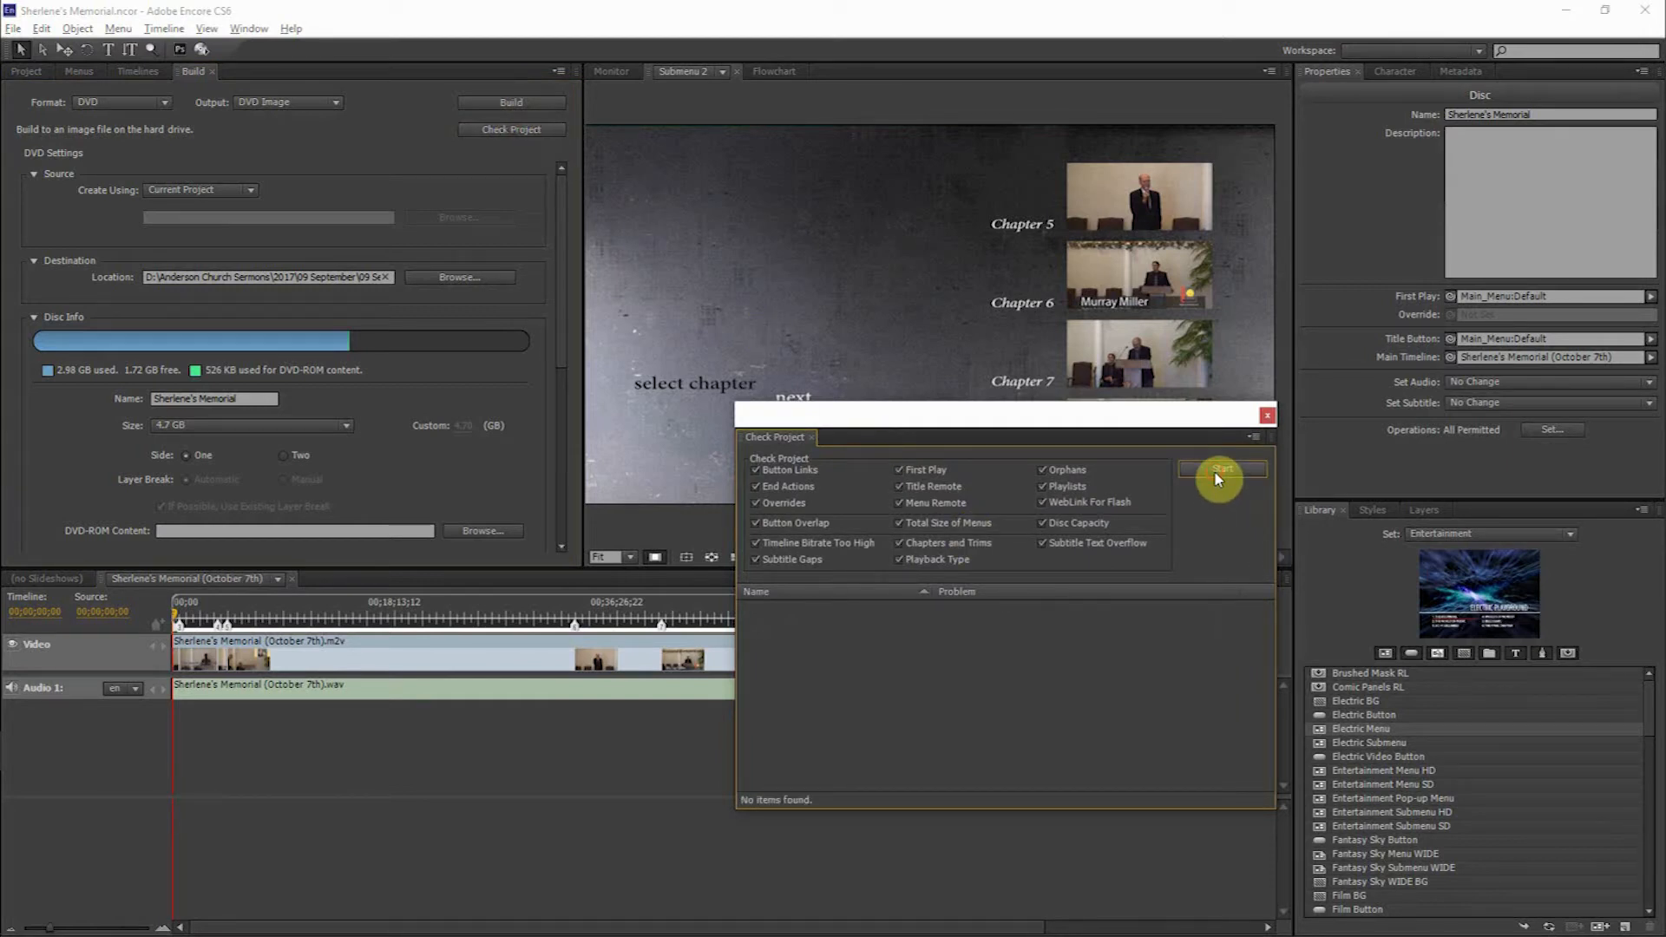
pyautogui.click(1267, 419)
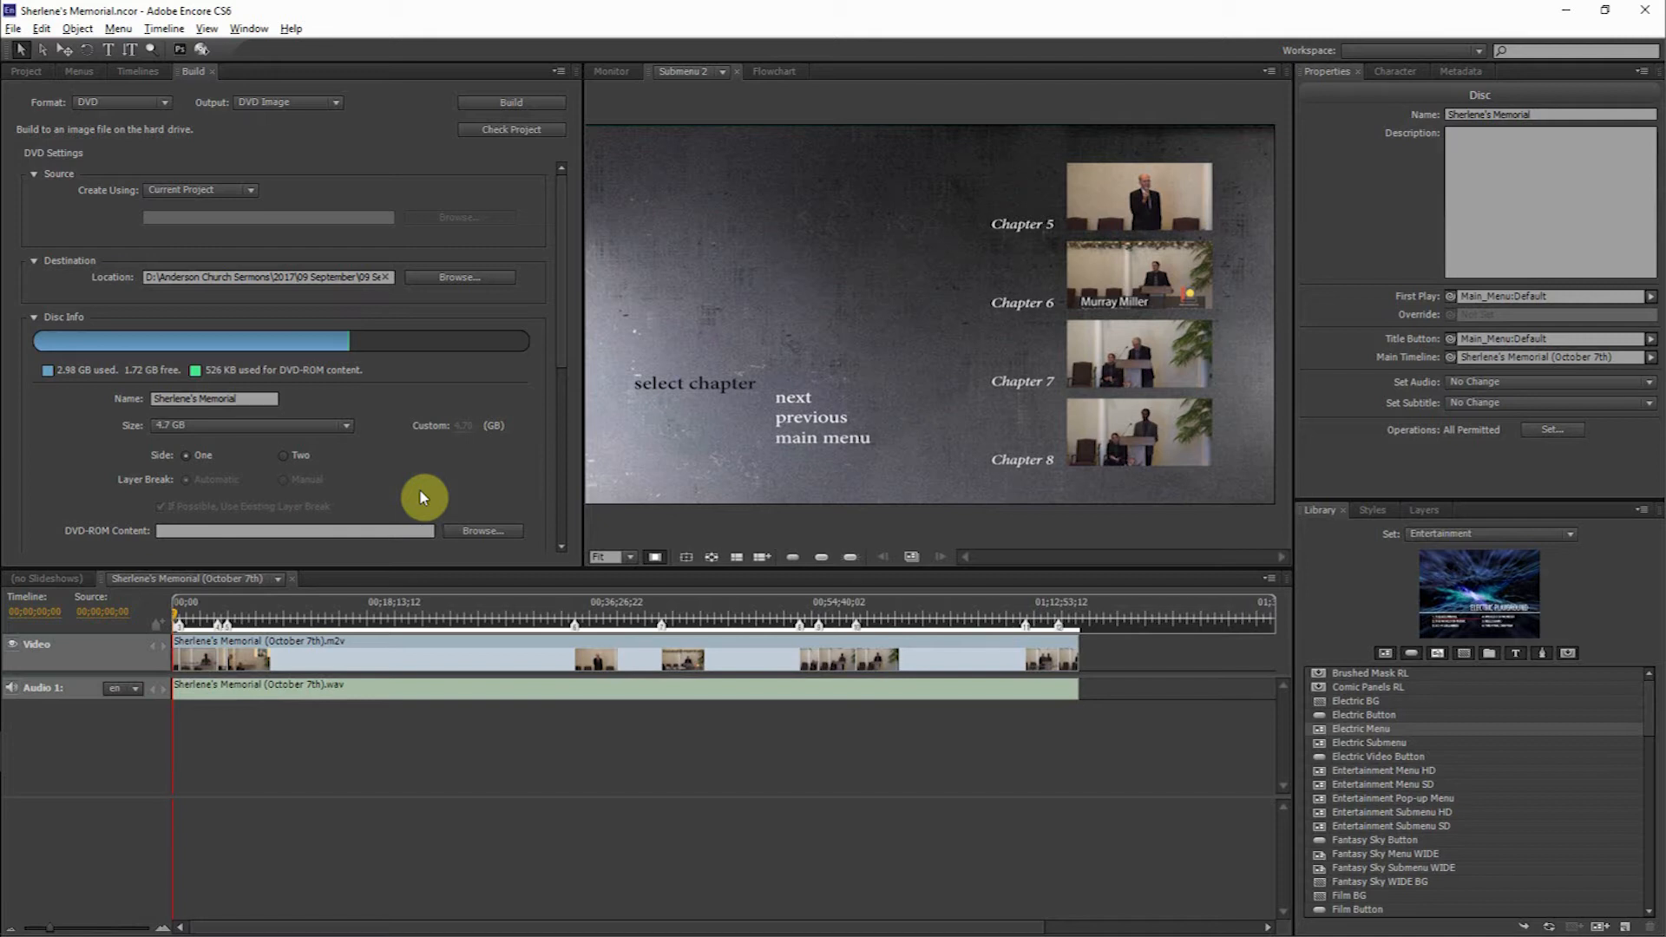
pyautogui.click(340, 104)
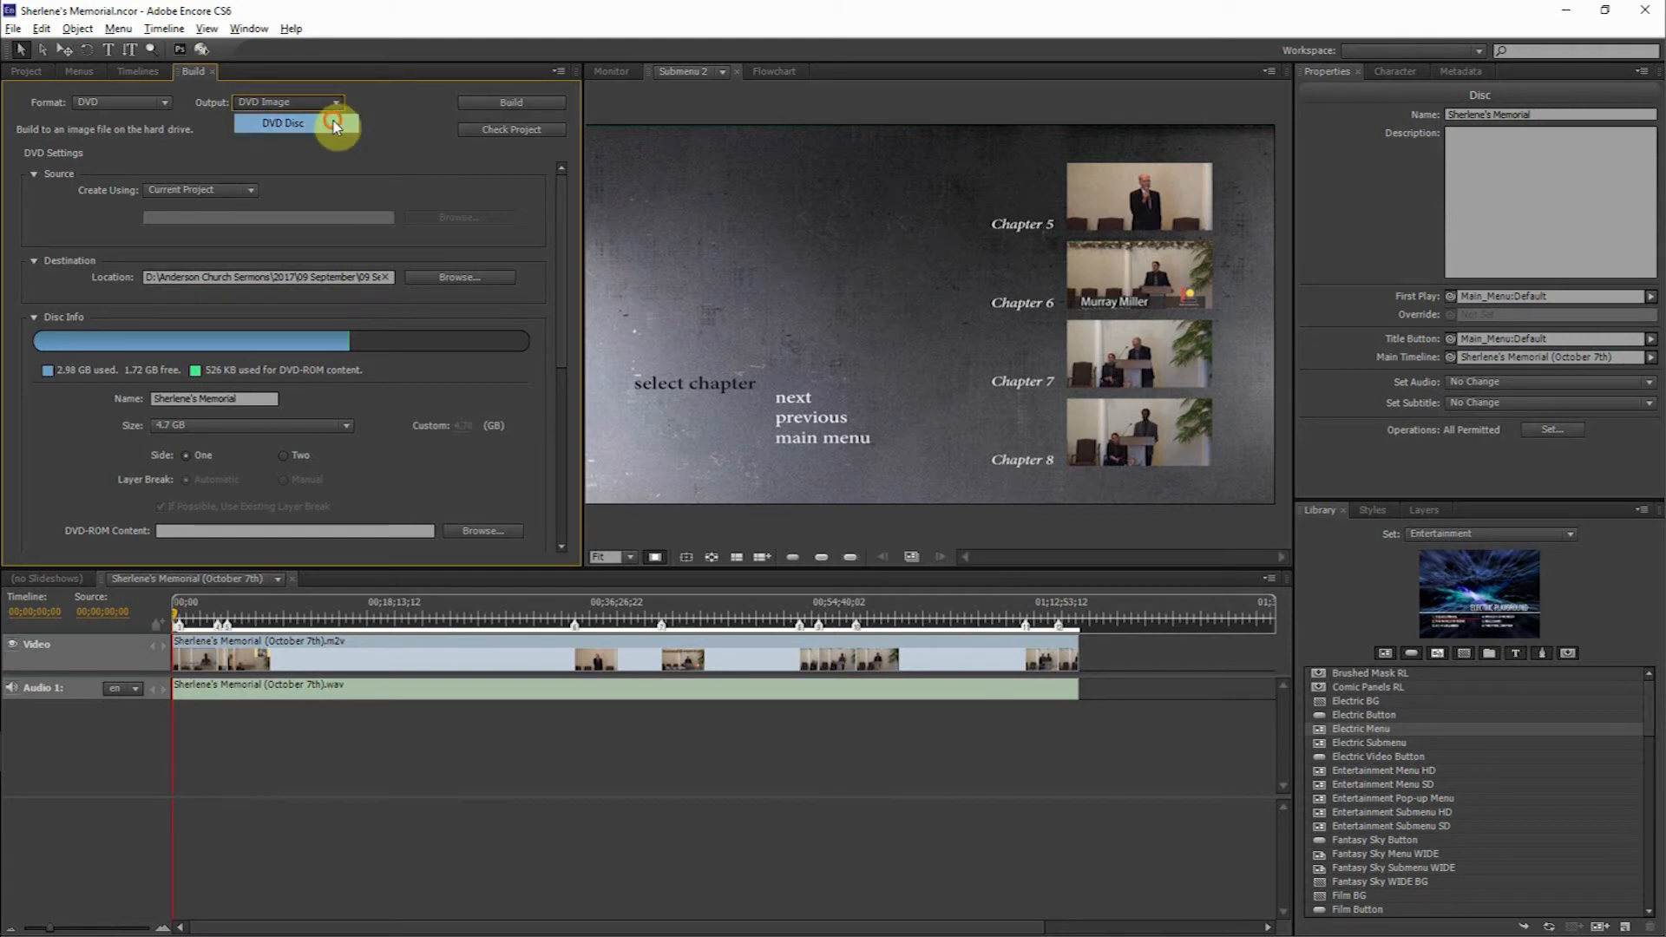
pyautogui.click(335, 123)
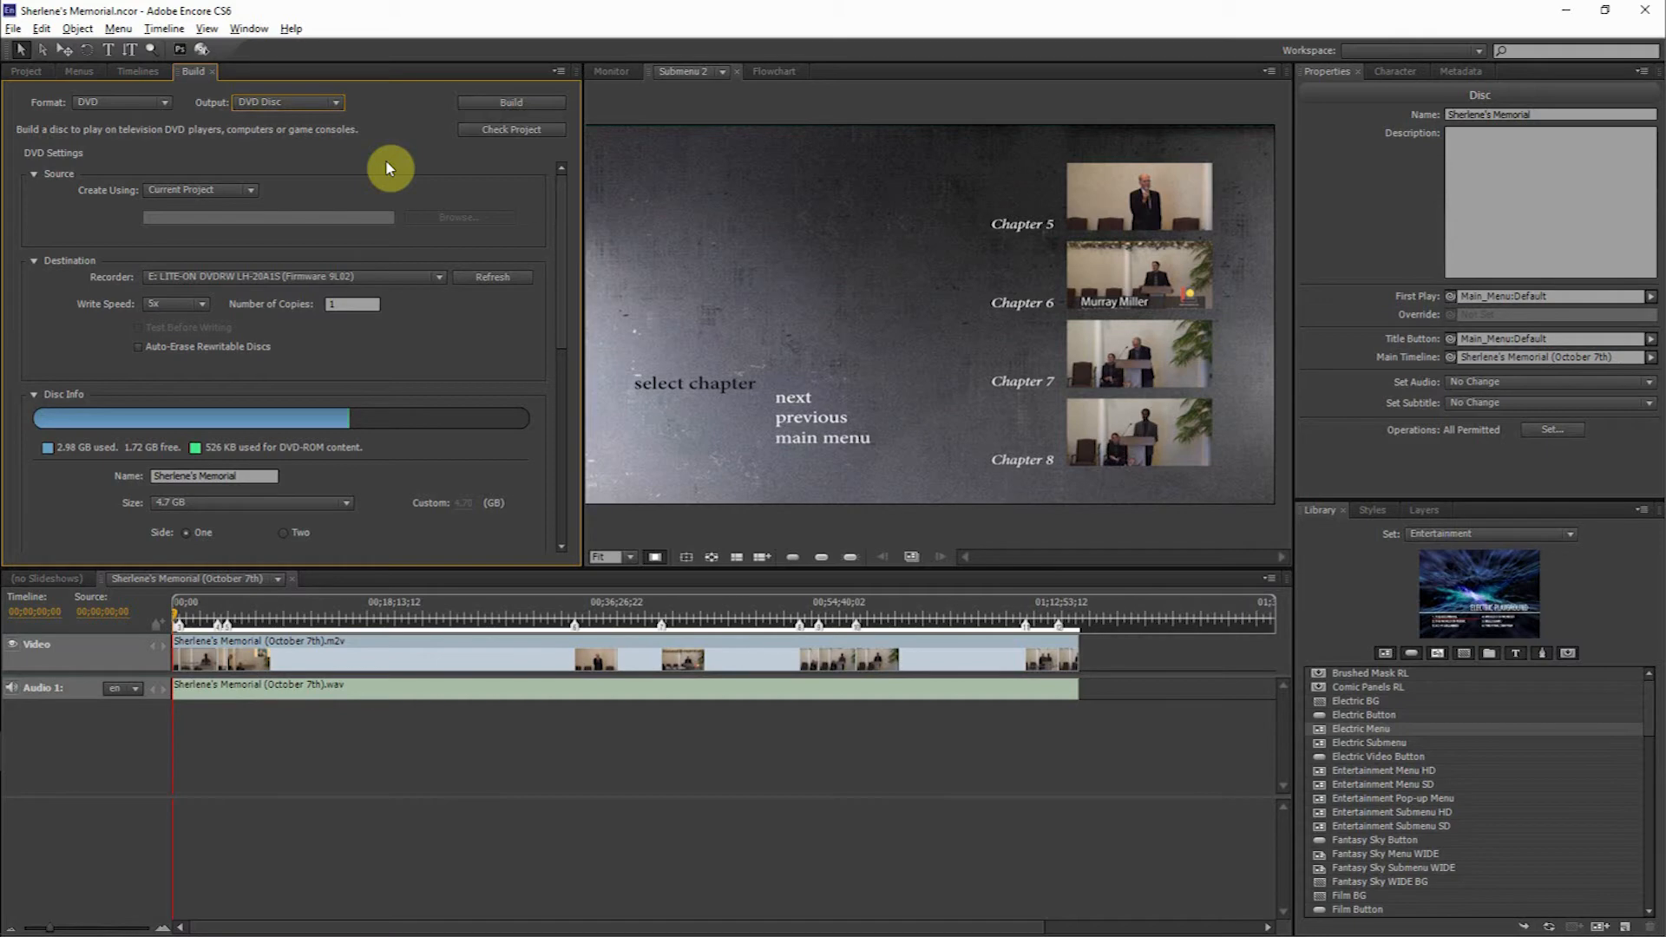
# Step: Switch to File Explorer and eject the DVD RW Drive (E:) from This PC
pyautogui.hotkey('alt', 'Tab')
pyautogui.hotkey('alt', 'Tab')
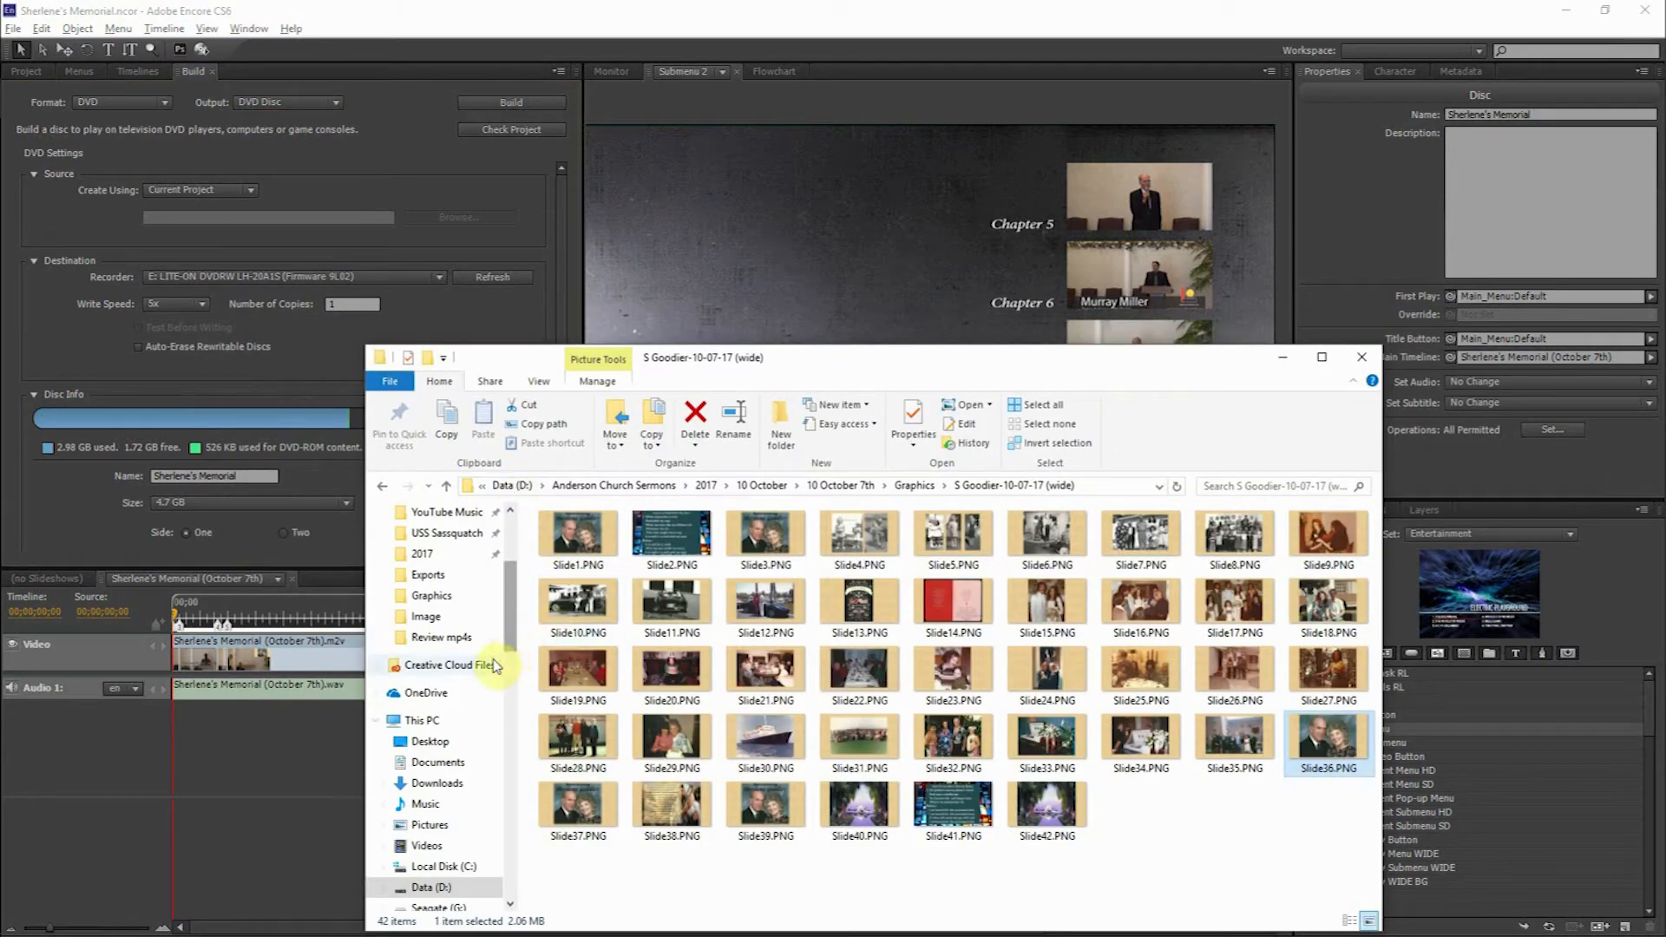
pyautogui.click(418, 721)
pyautogui.click(1055, 685)
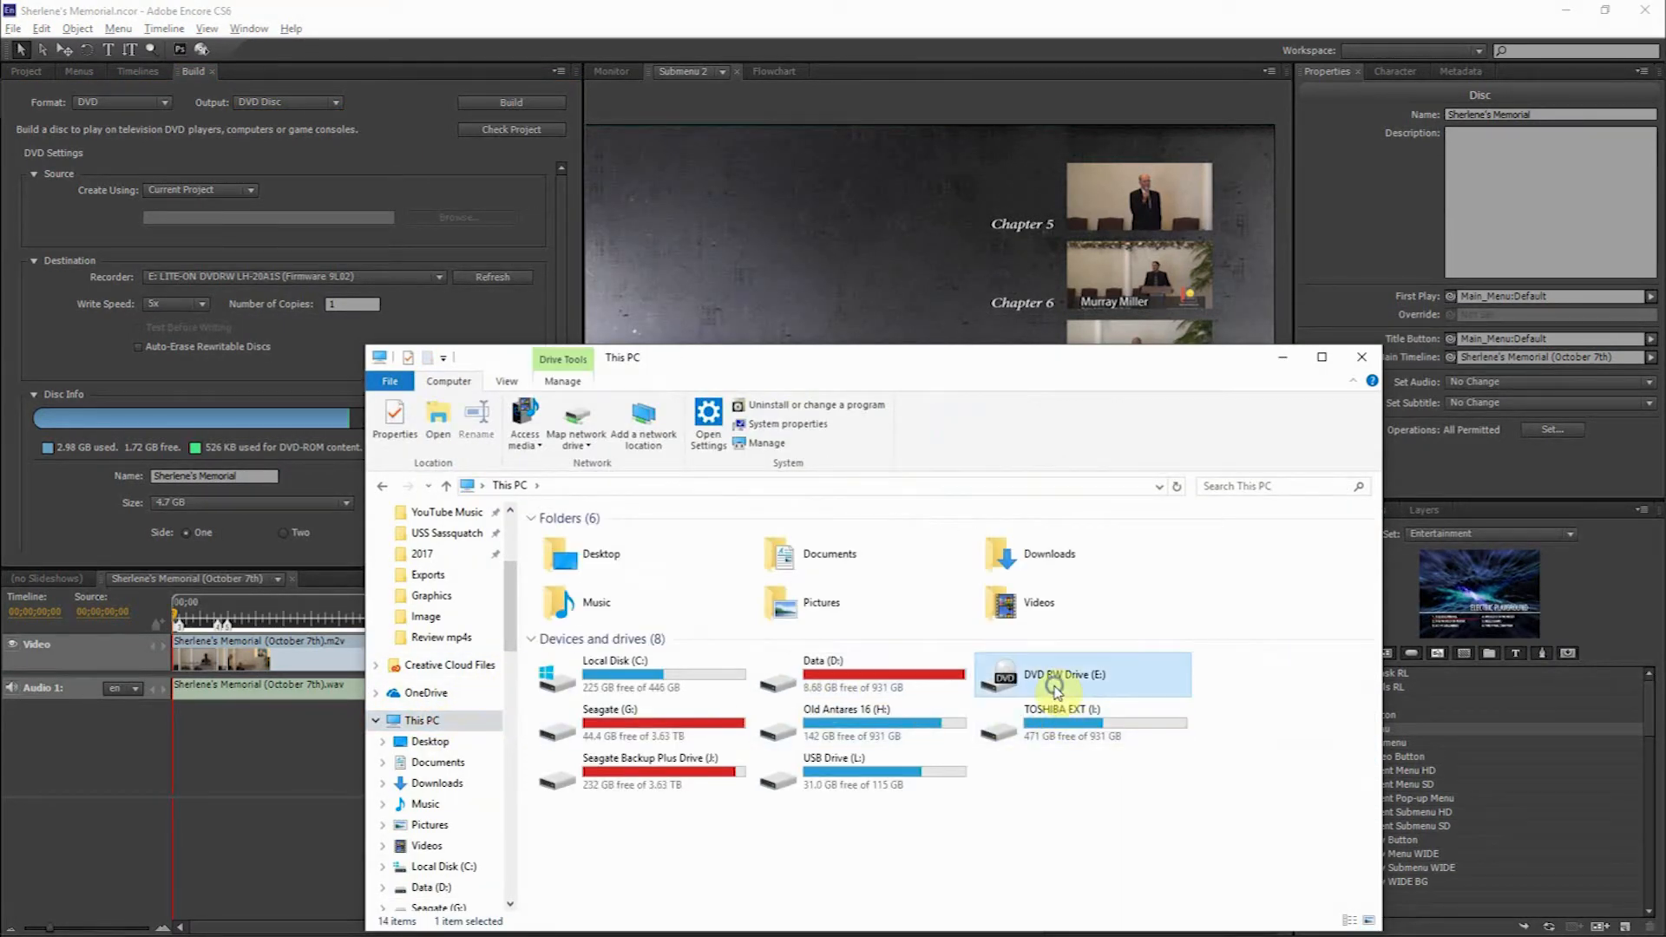
pyautogui.rightClick(1055, 686)
pyautogui.click(1100, 596)
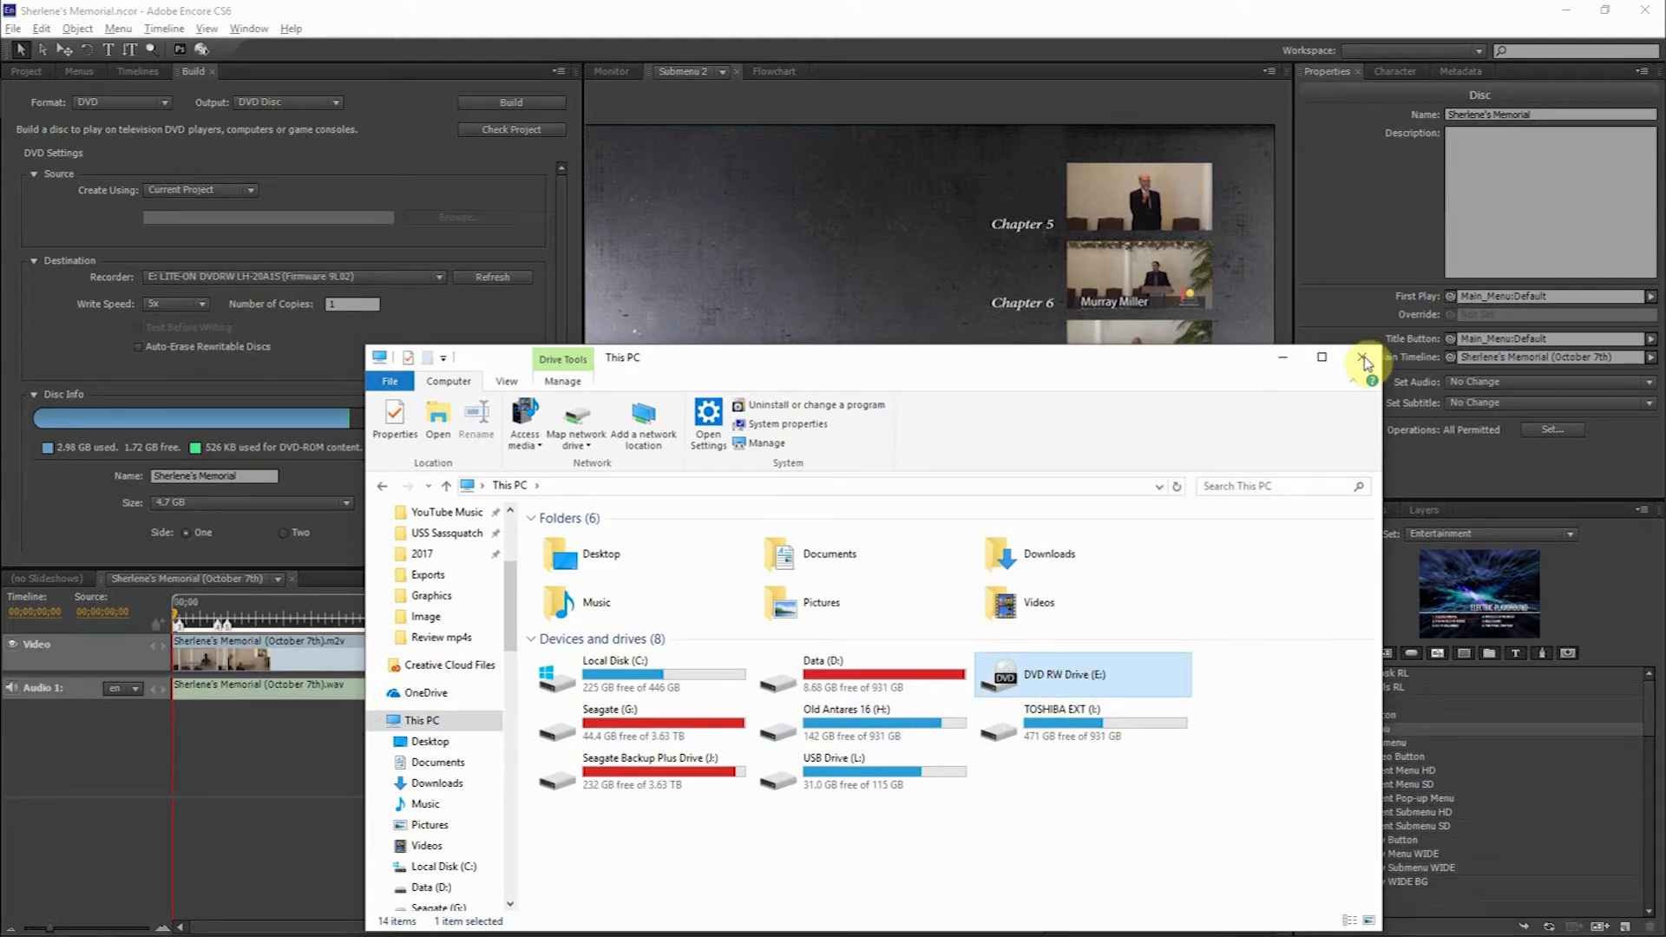
# Step: Switch back to Encore, rerun the project check with all check options enabled and close the check window
pyautogui.click(1080, 9)
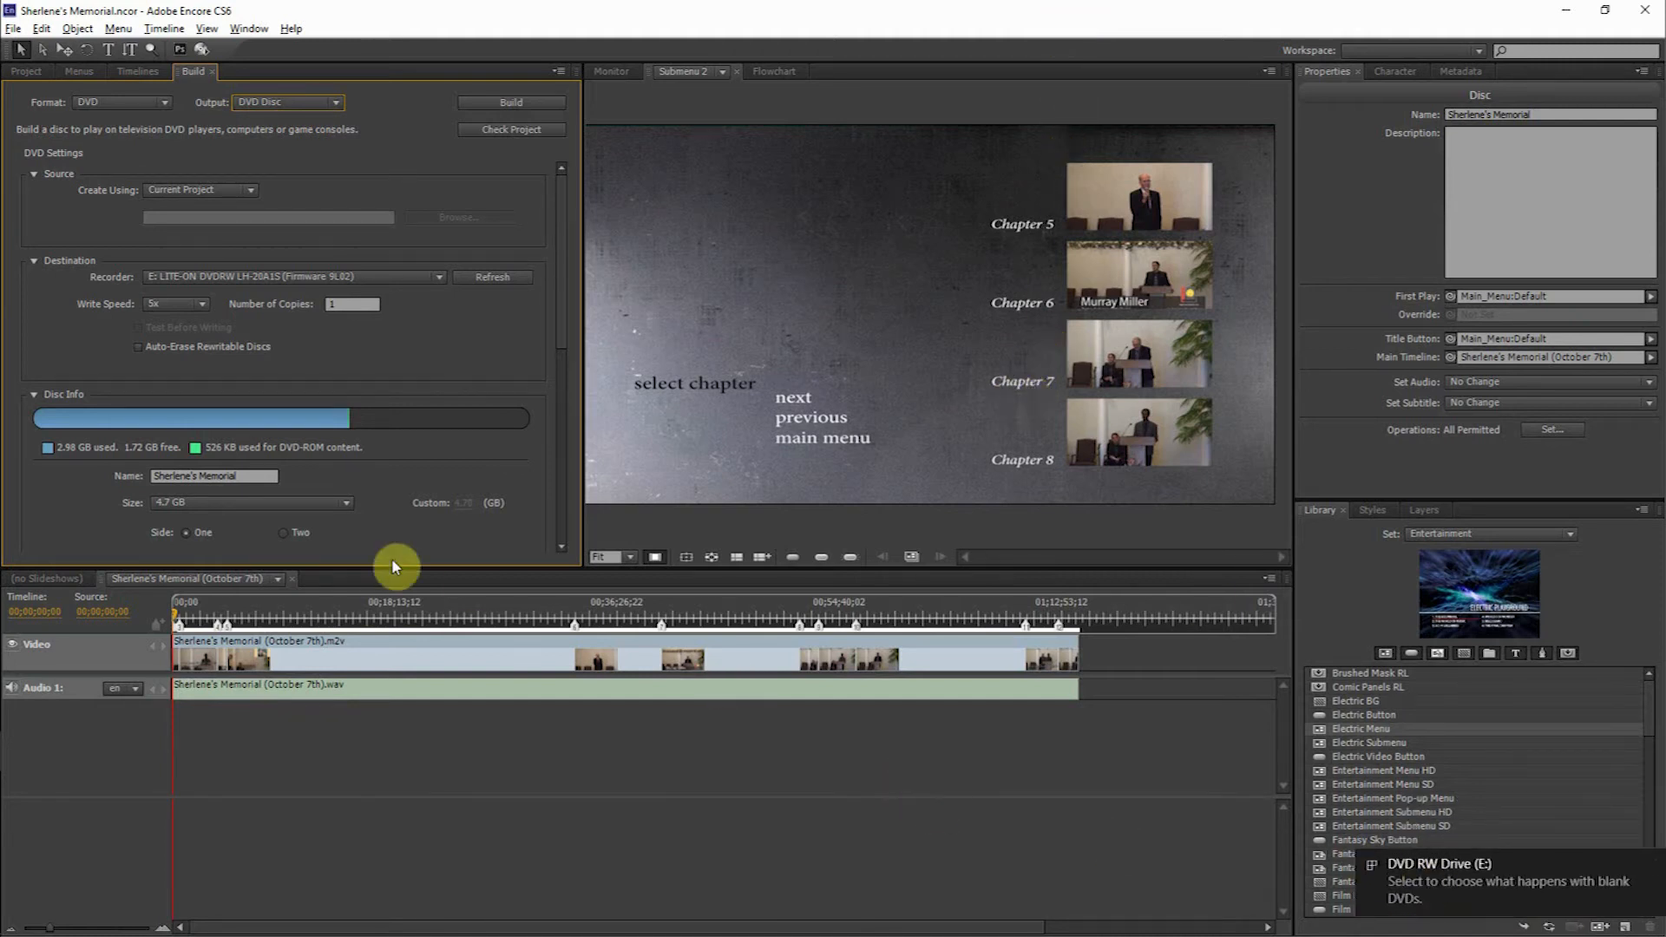
pyautogui.click(509, 132)
pyautogui.click(1209, 473)
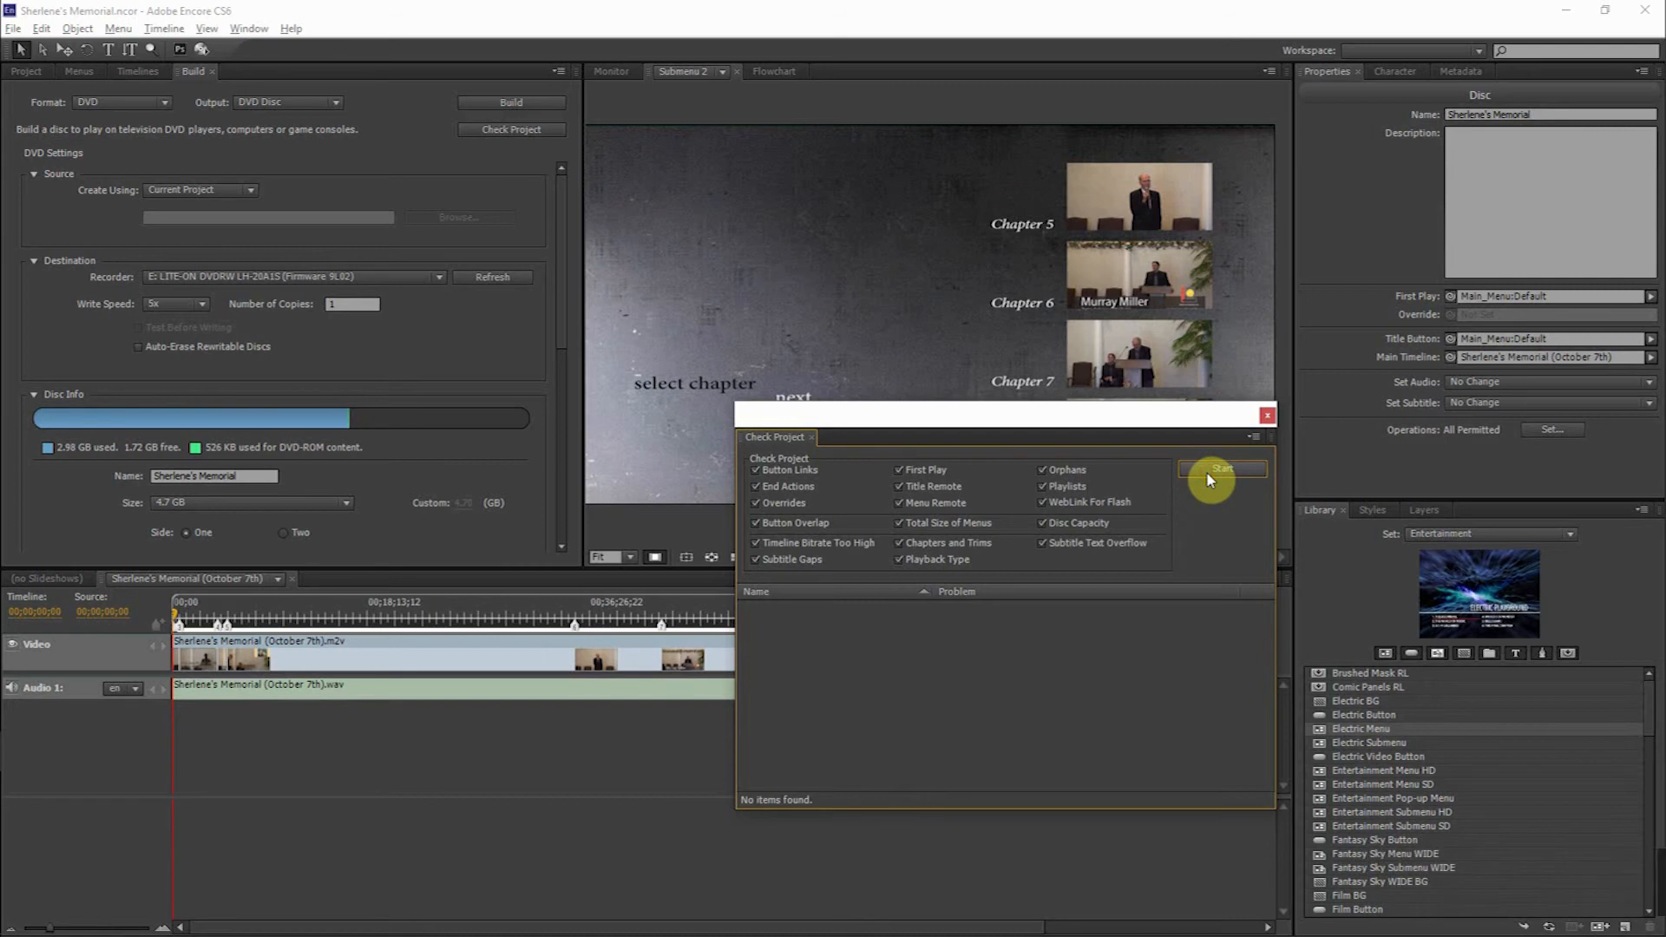
pyautogui.click(1267, 417)
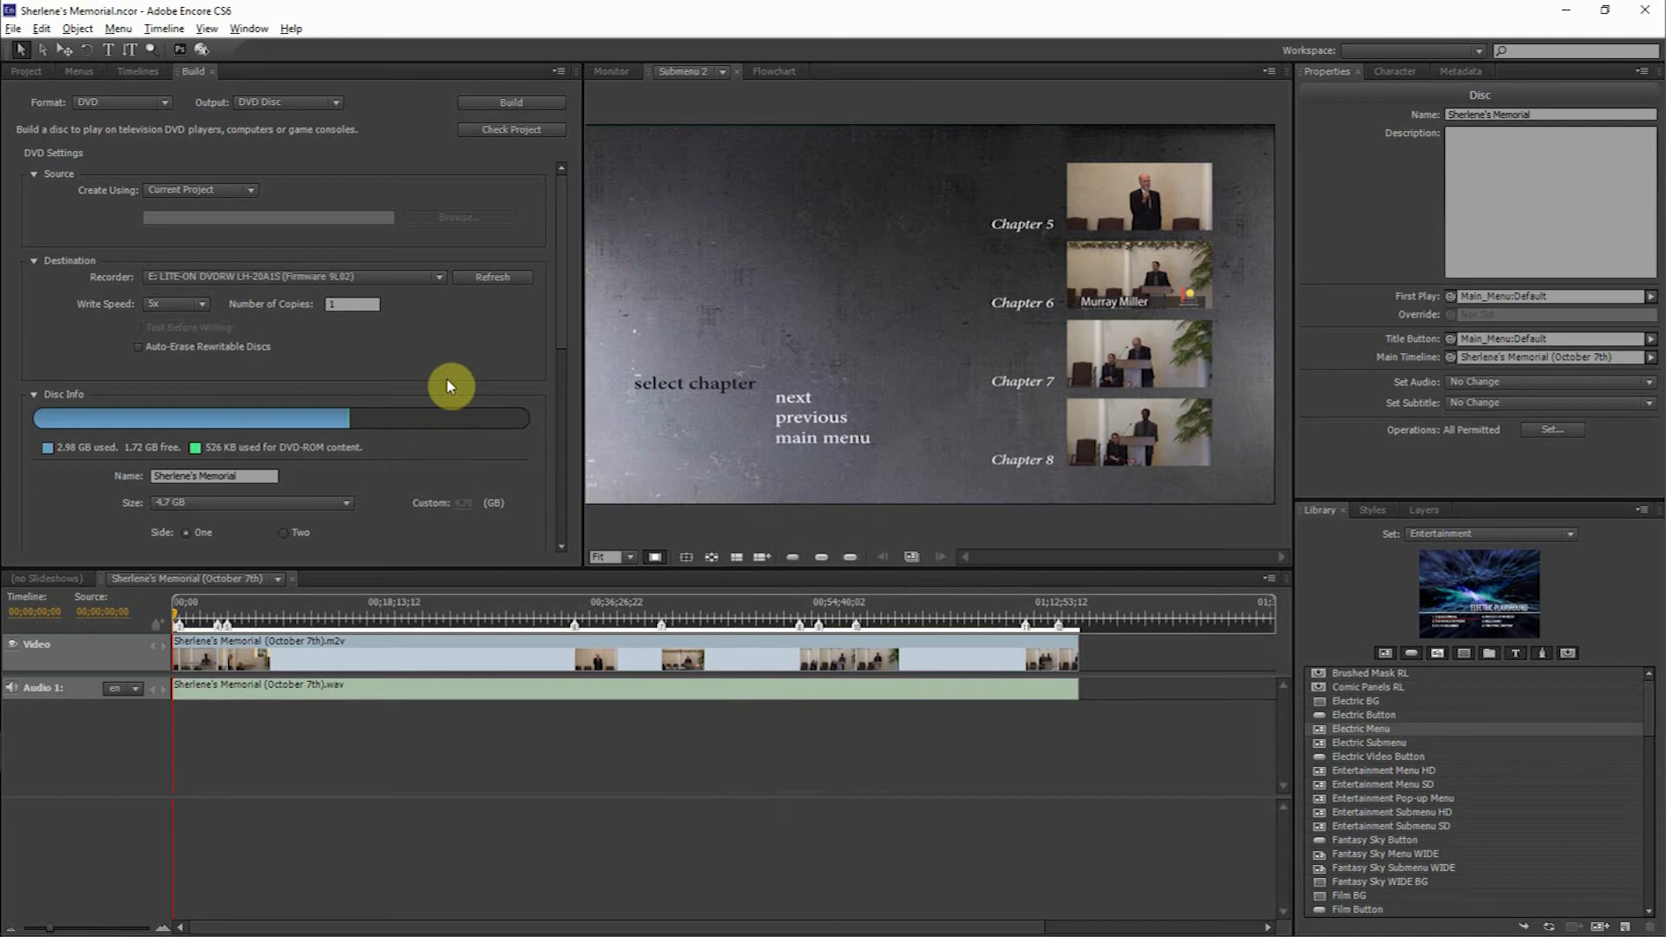
# Step: Set the build output to DVD Image and check the end of its destination path
pyautogui.click(184, 304)
pyautogui.click(327, 351)
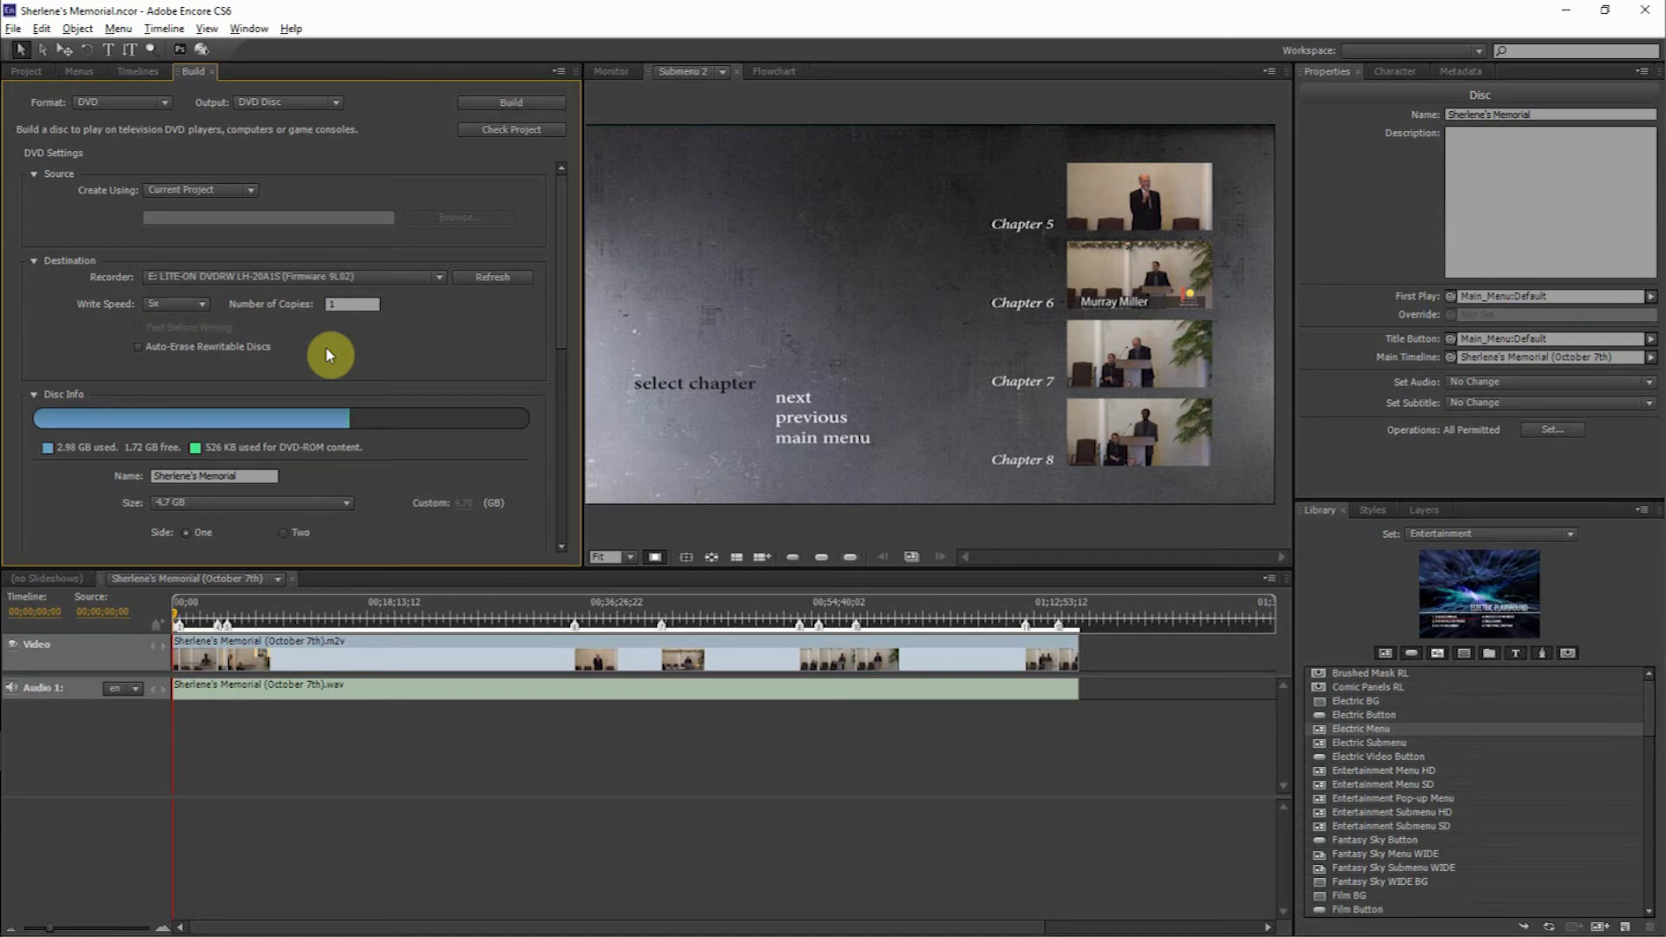
pyautogui.click(337, 103)
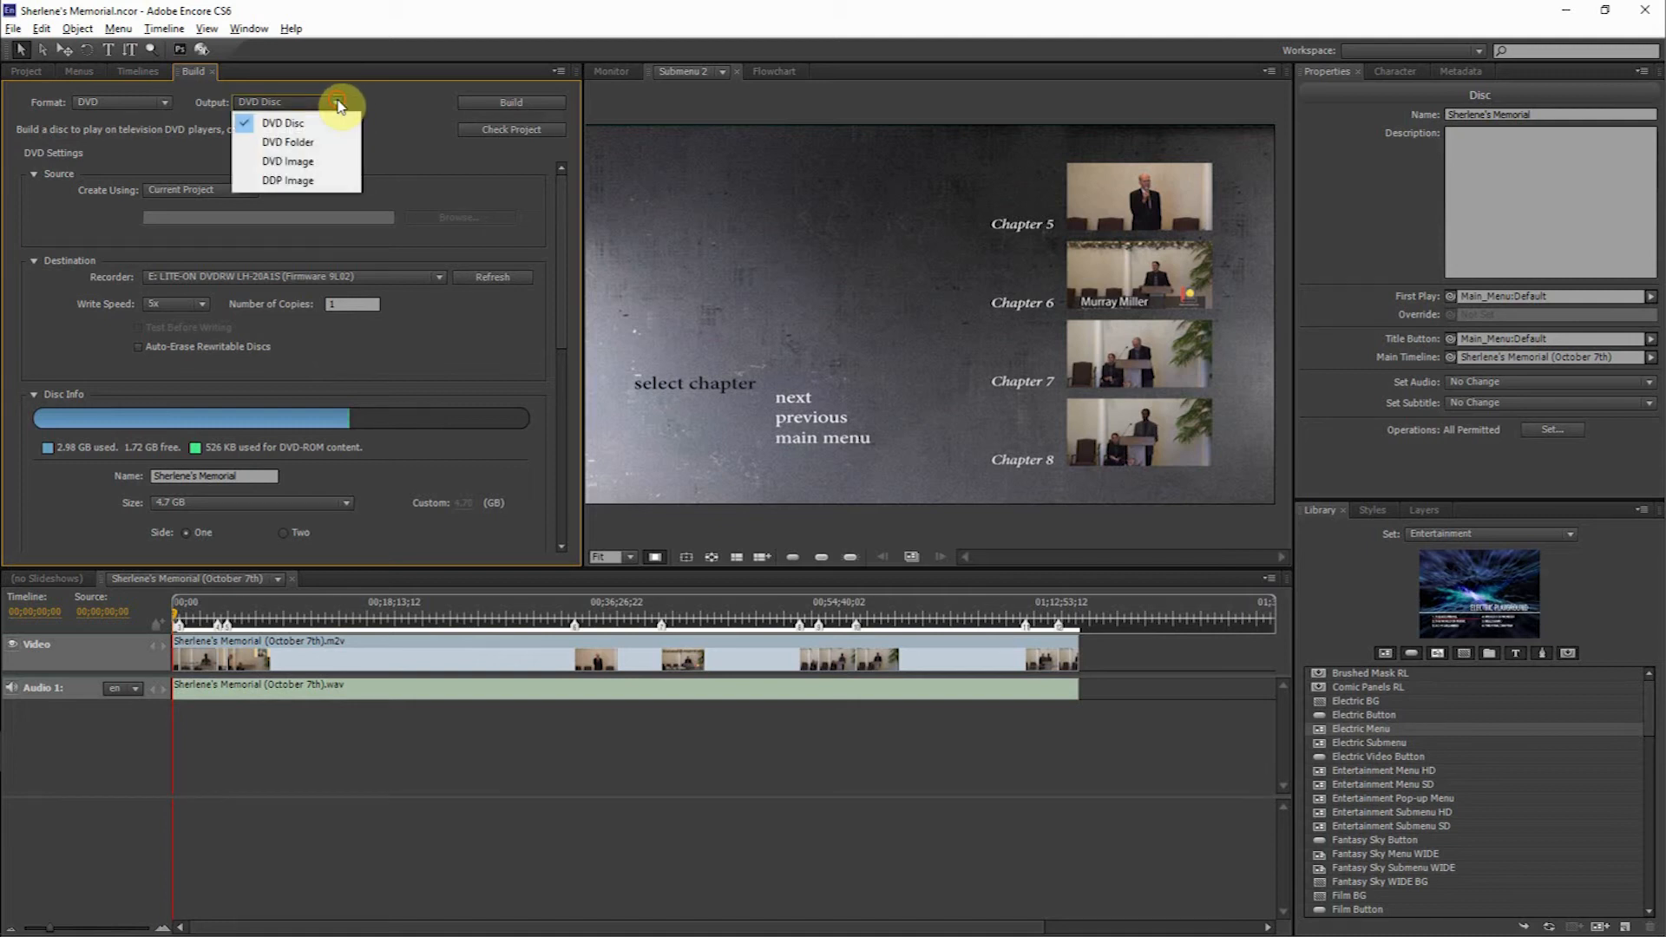
pyautogui.click(333, 163)
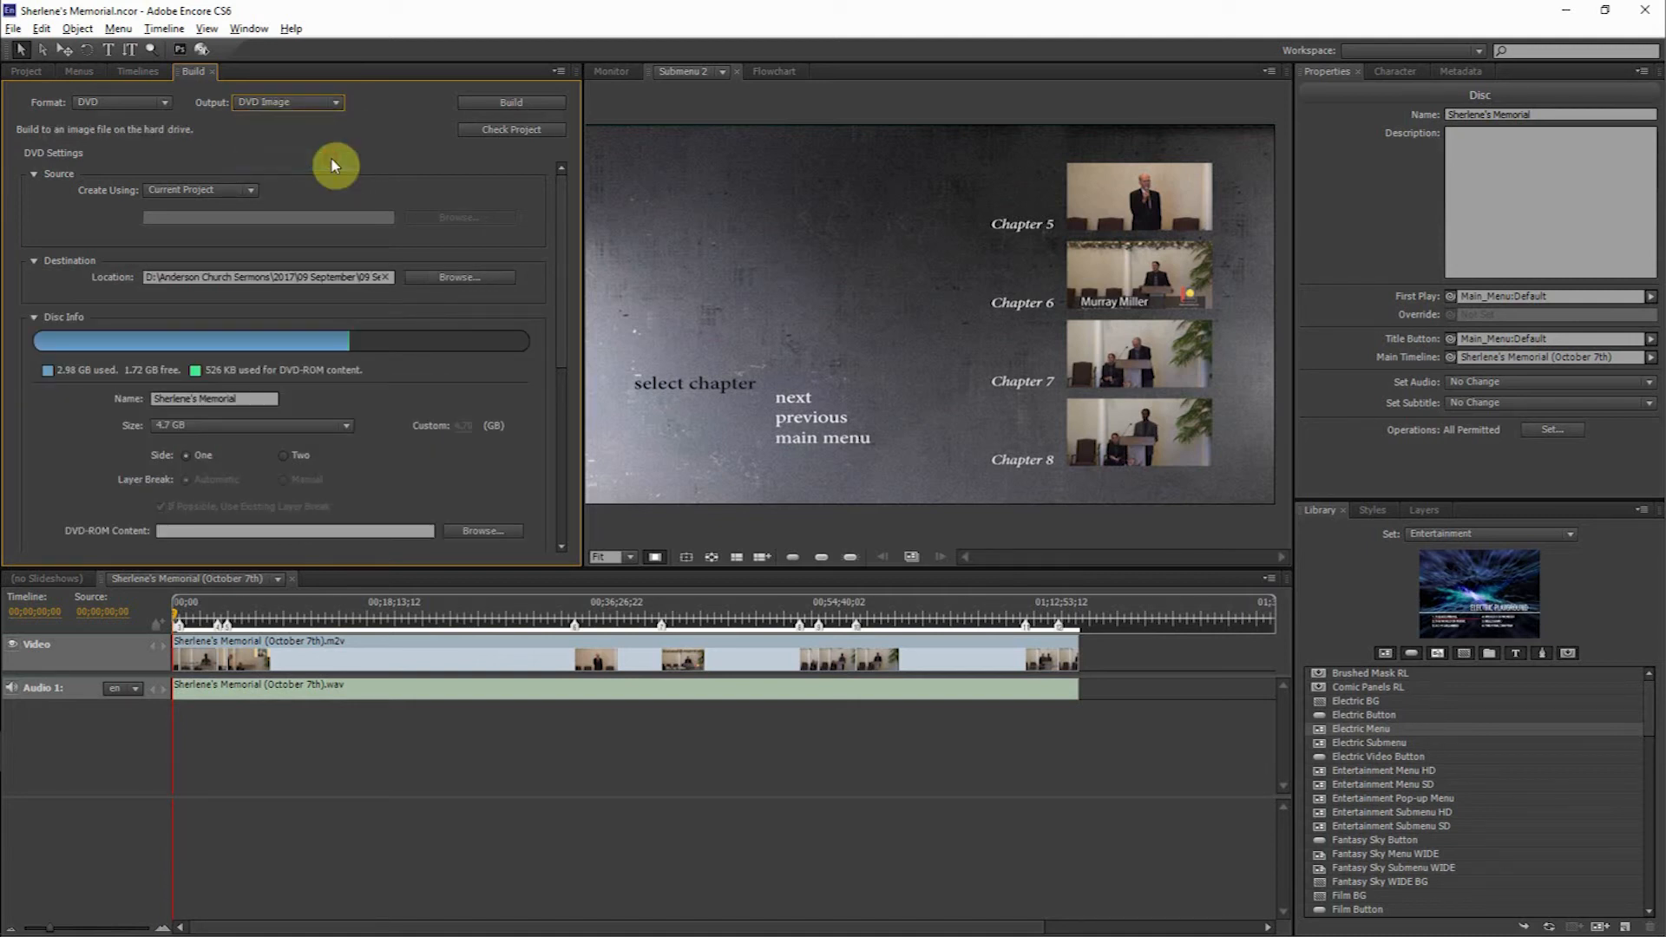
pyautogui.click(381, 278)
pyautogui.write('09 September 30th\\')
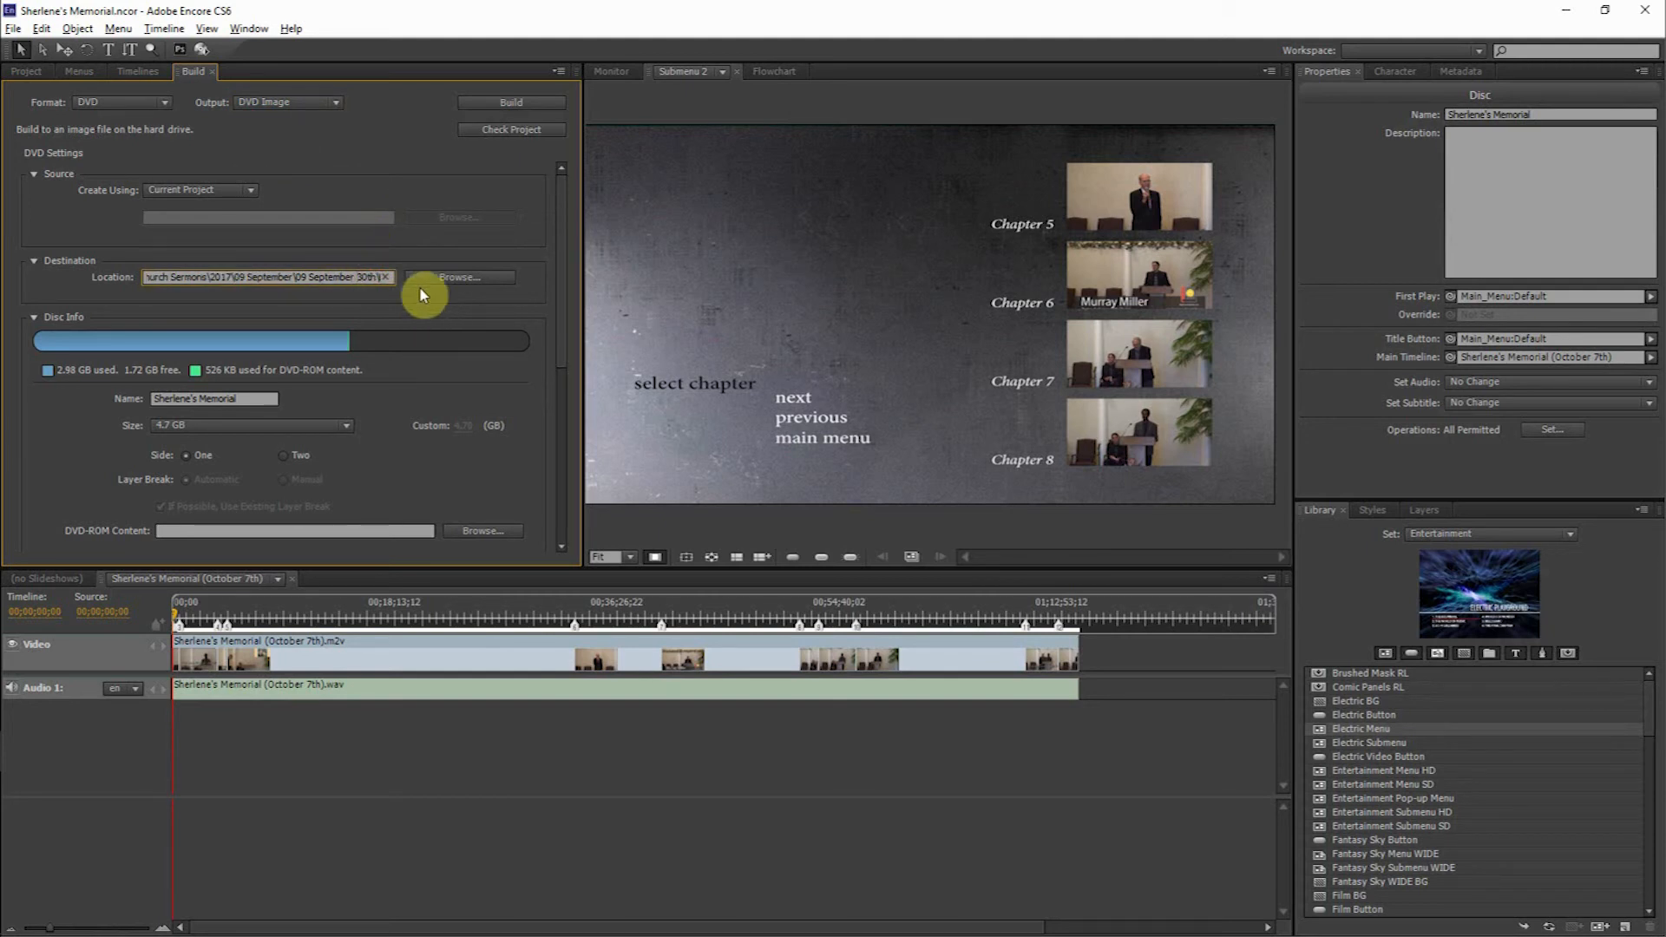
pyautogui.click(462, 310)
# Step: Switch to File Explorer and copy the path of the Image folder under 2017\10 October\10 October 7th\Finished Videos\DVD
pyautogui.click(19, 108)
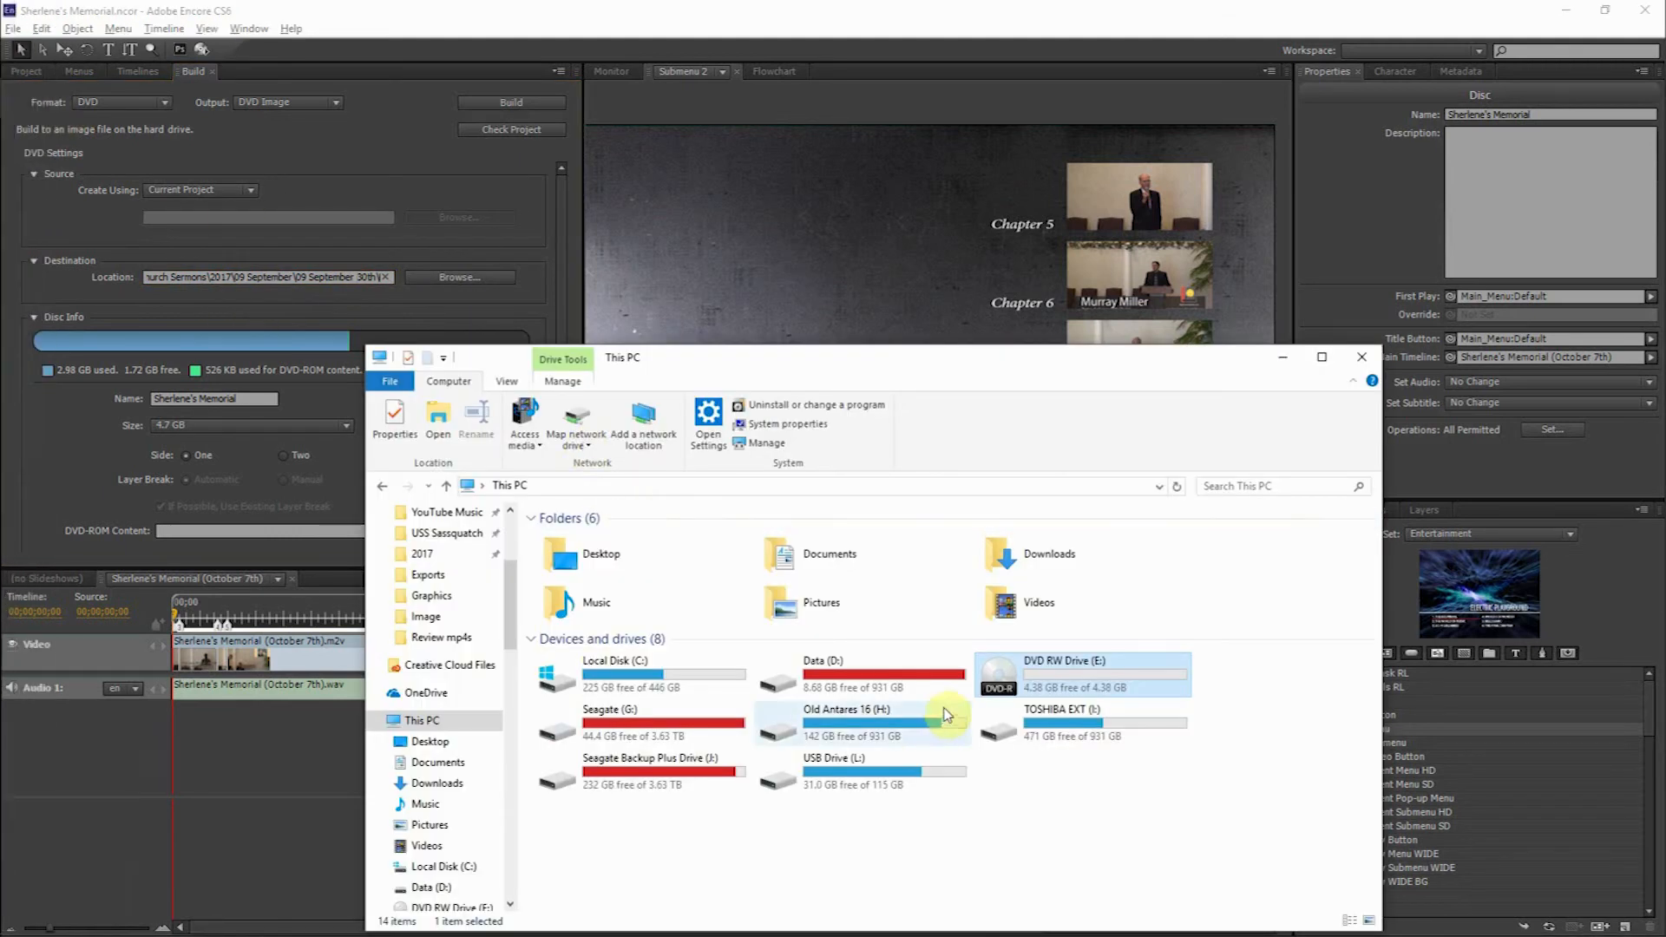
pyautogui.click(422, 554)
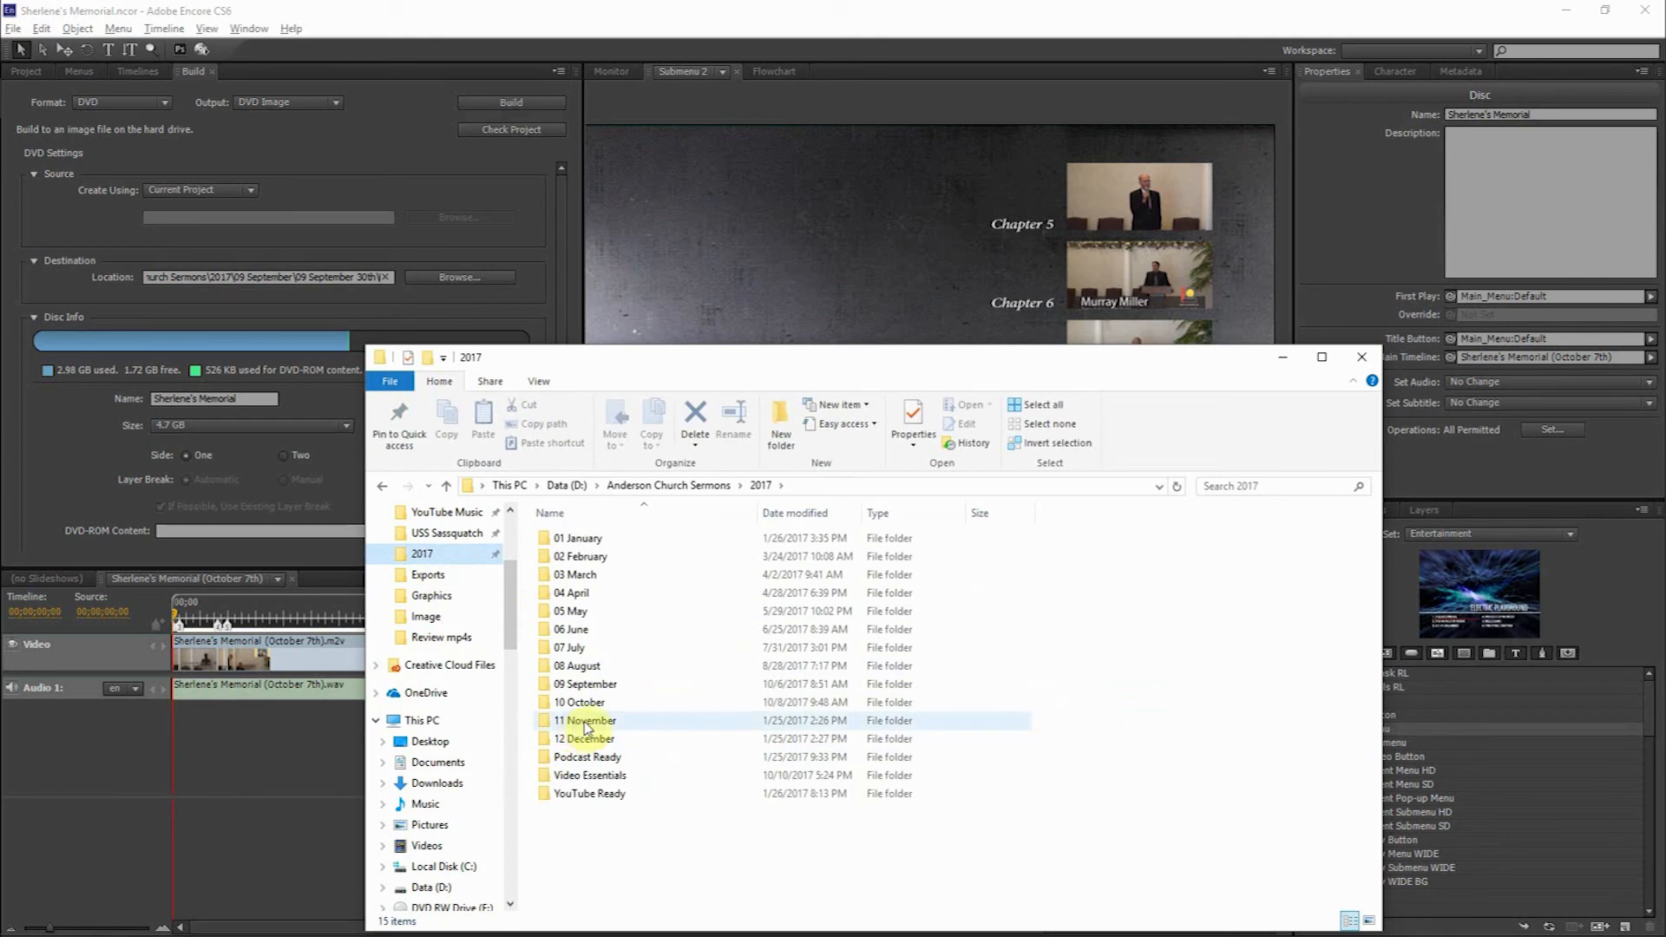
pyautogui.doubleClick(585, 702)
pyautogui.doubleClick(620, 537)
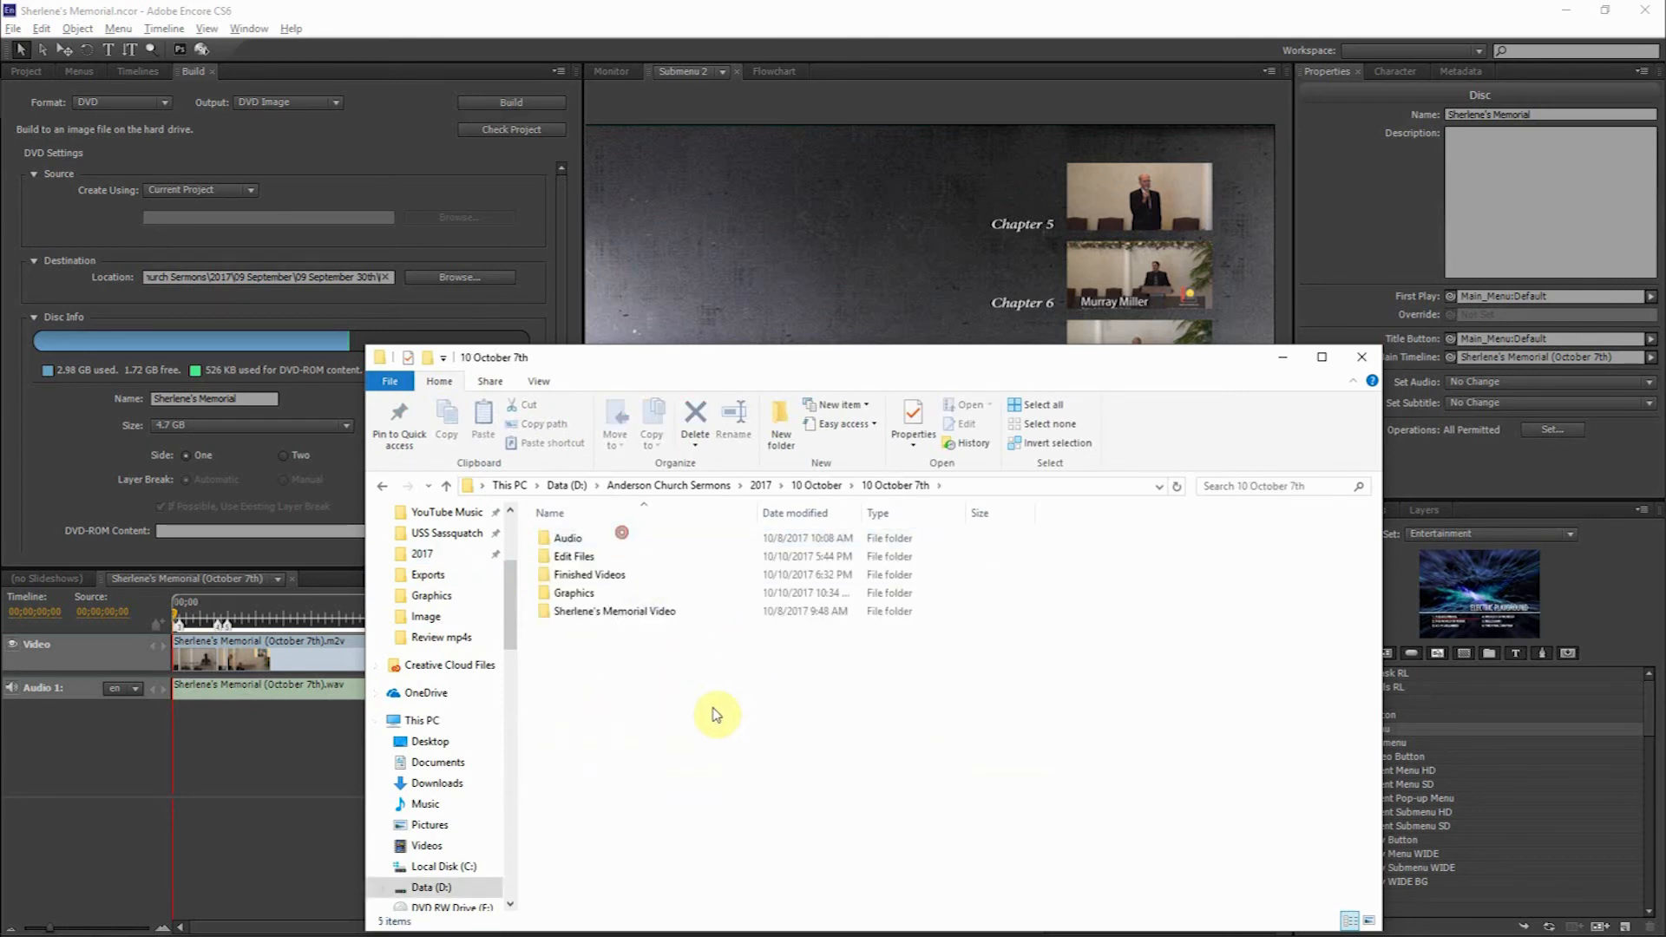
pyautogui.doubleClick(594, 574)
pyautogui.click(590, 581)
pyautogui.doubleClick(589, 582)
pyautogui.click(583, 541)
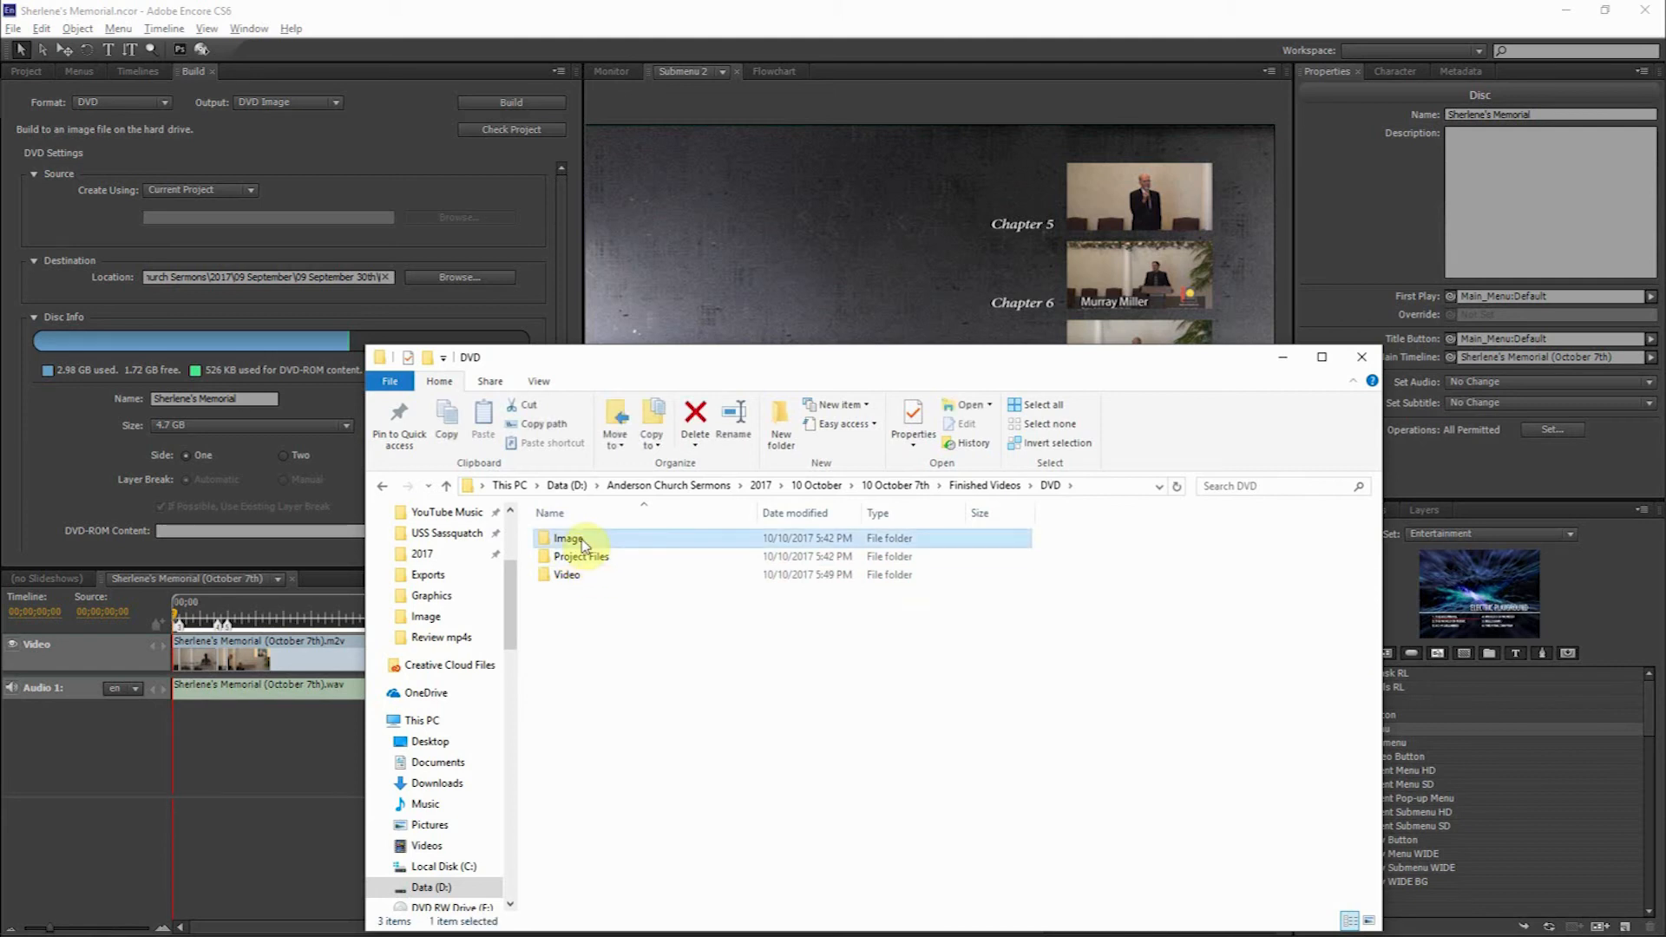
pyautogui.doubleClick(583, 541)
pyautogui.click(1134, 486)
pyautogui.hotkey('ctrl', 'c')
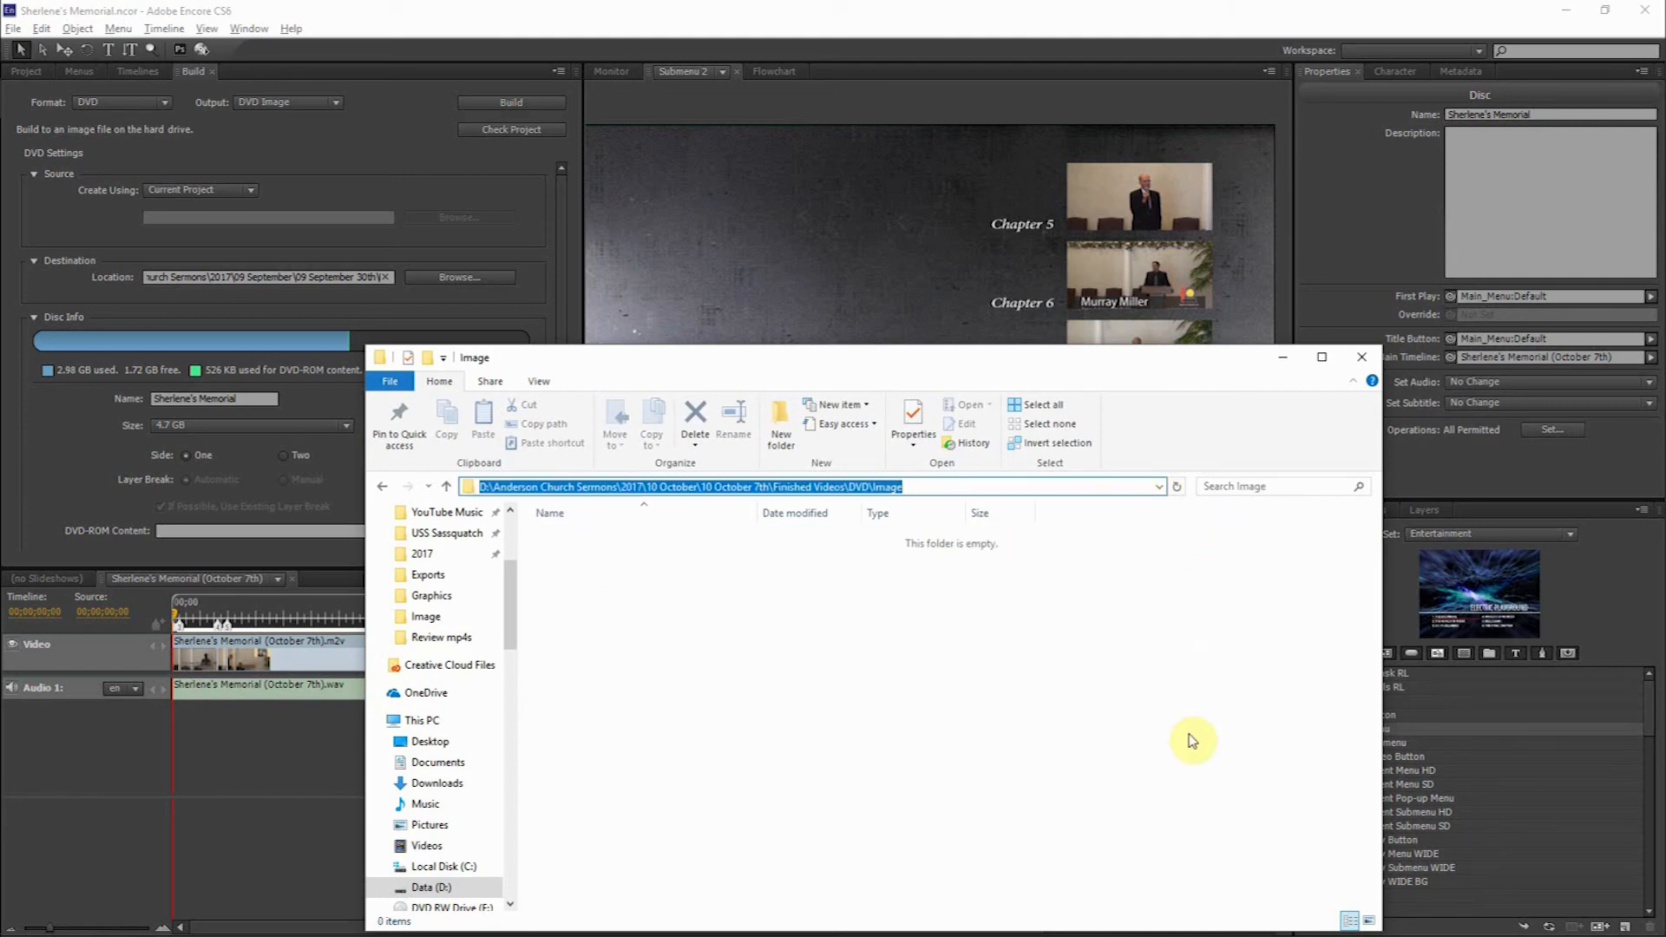
pyautogui.click(1197, 792)
# Step: Switch to Encore and try to build the image with the copied Image folder path as the destination location
pyautogui.click(420, 11)
pyautogui.click(373, 277)
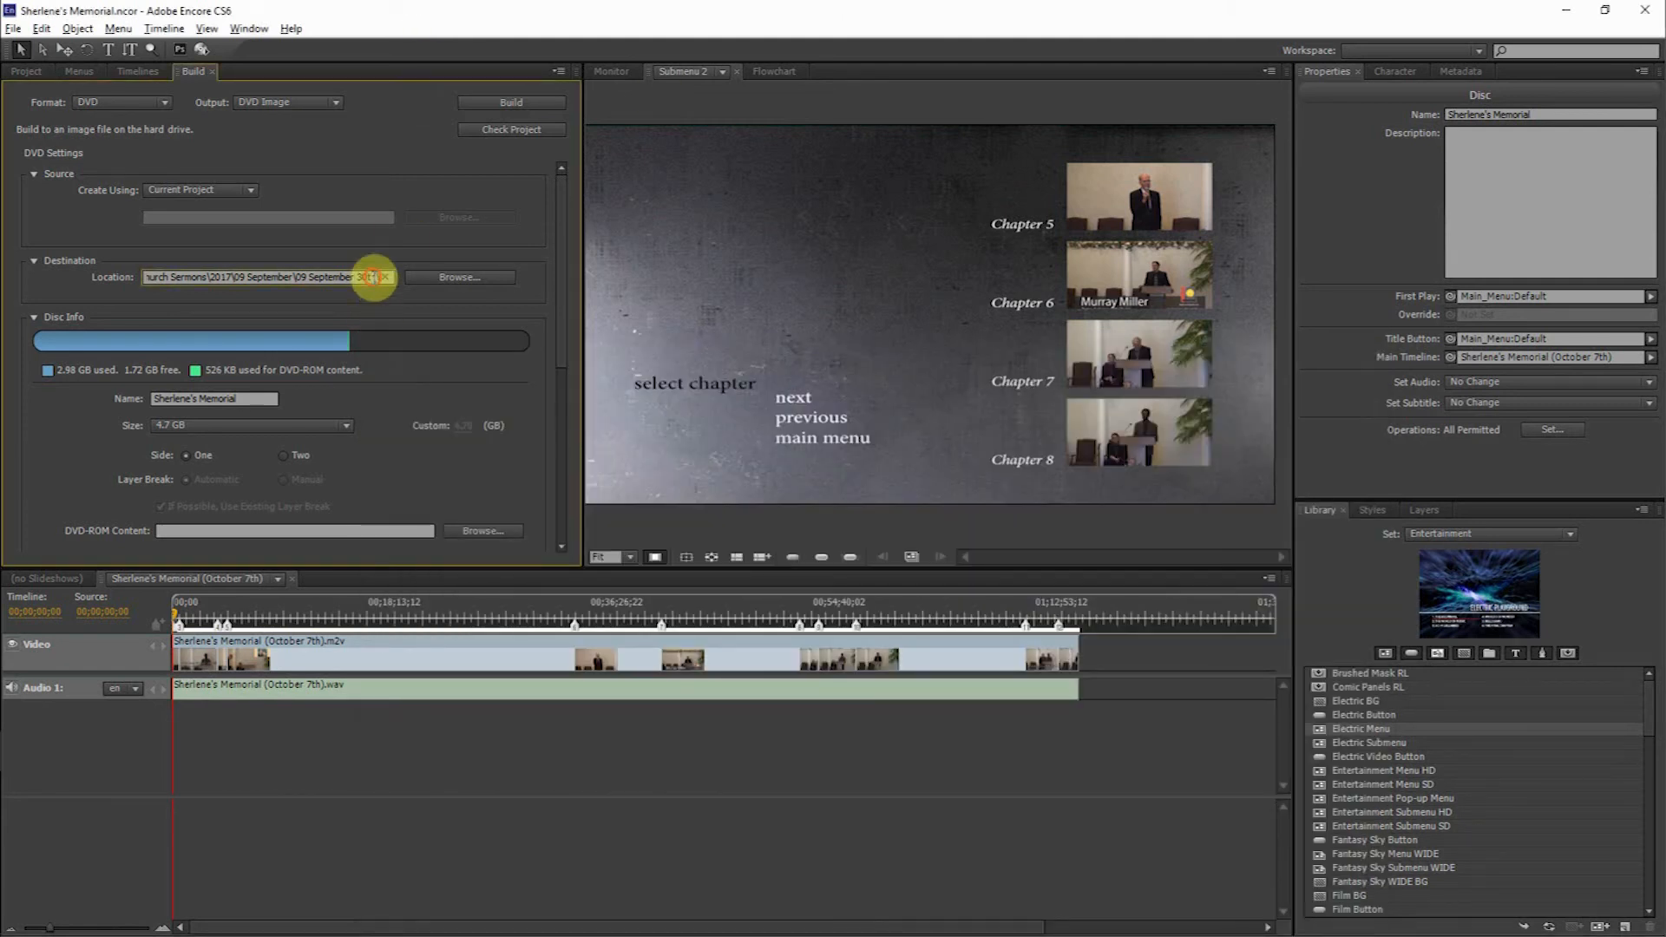
pyautogui.hotkey('ctrl', 'a')
pyautogui.hotkey('ctrl', 'v')
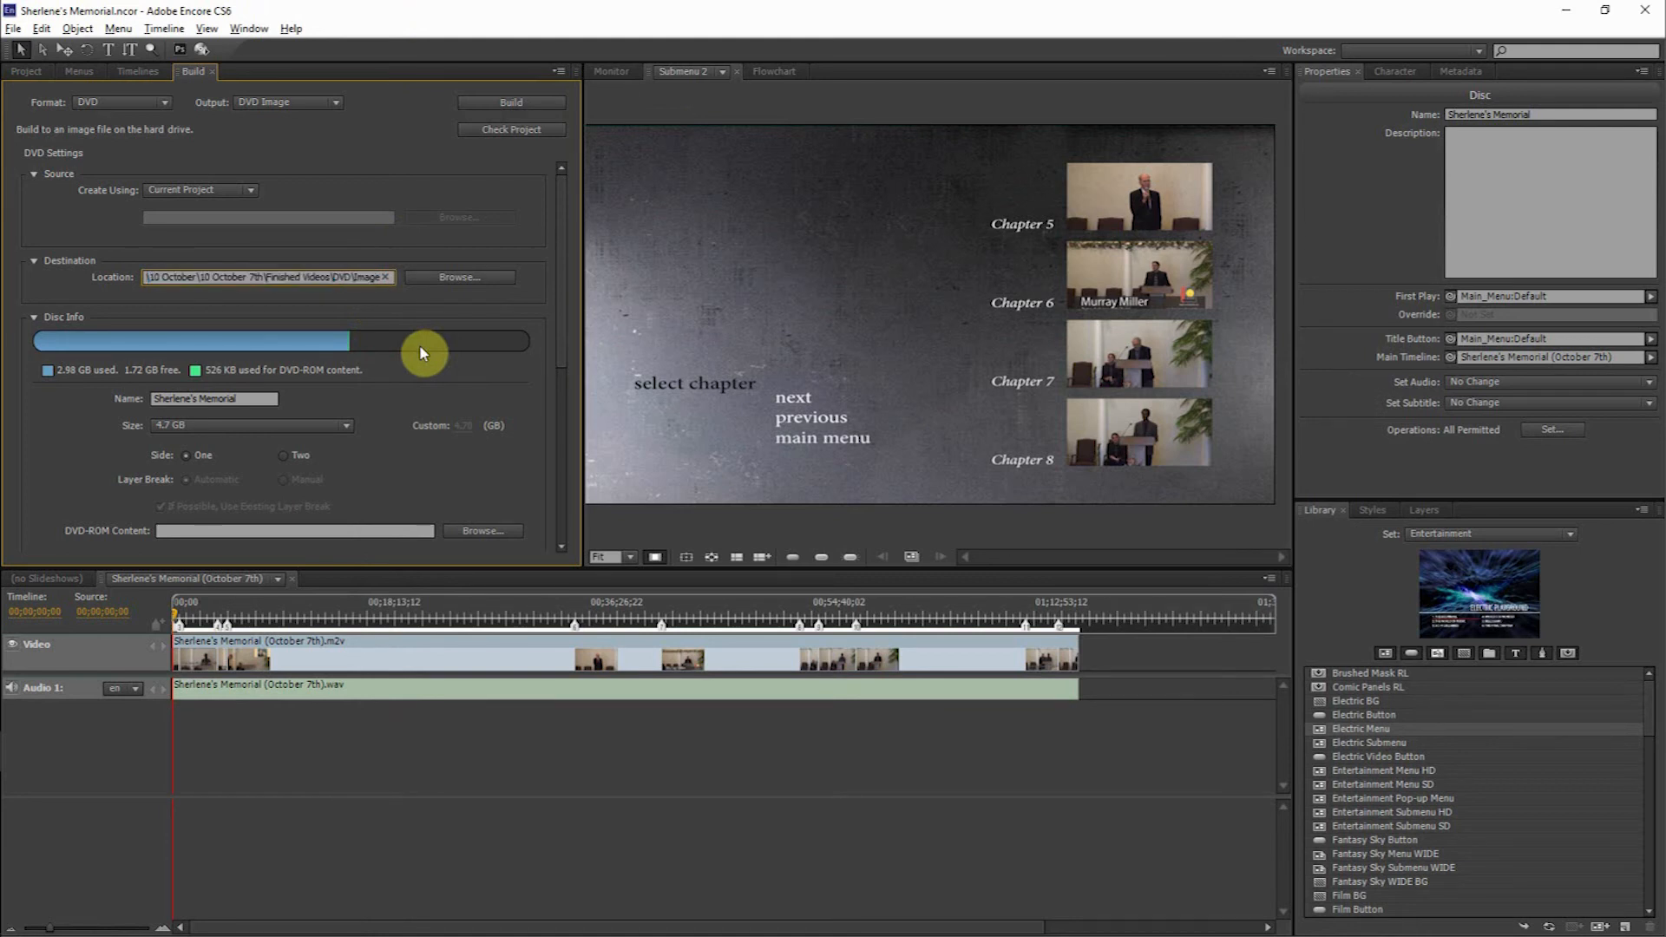
pyautogui.click(534, 420)
pyautogui.click(511, 106)
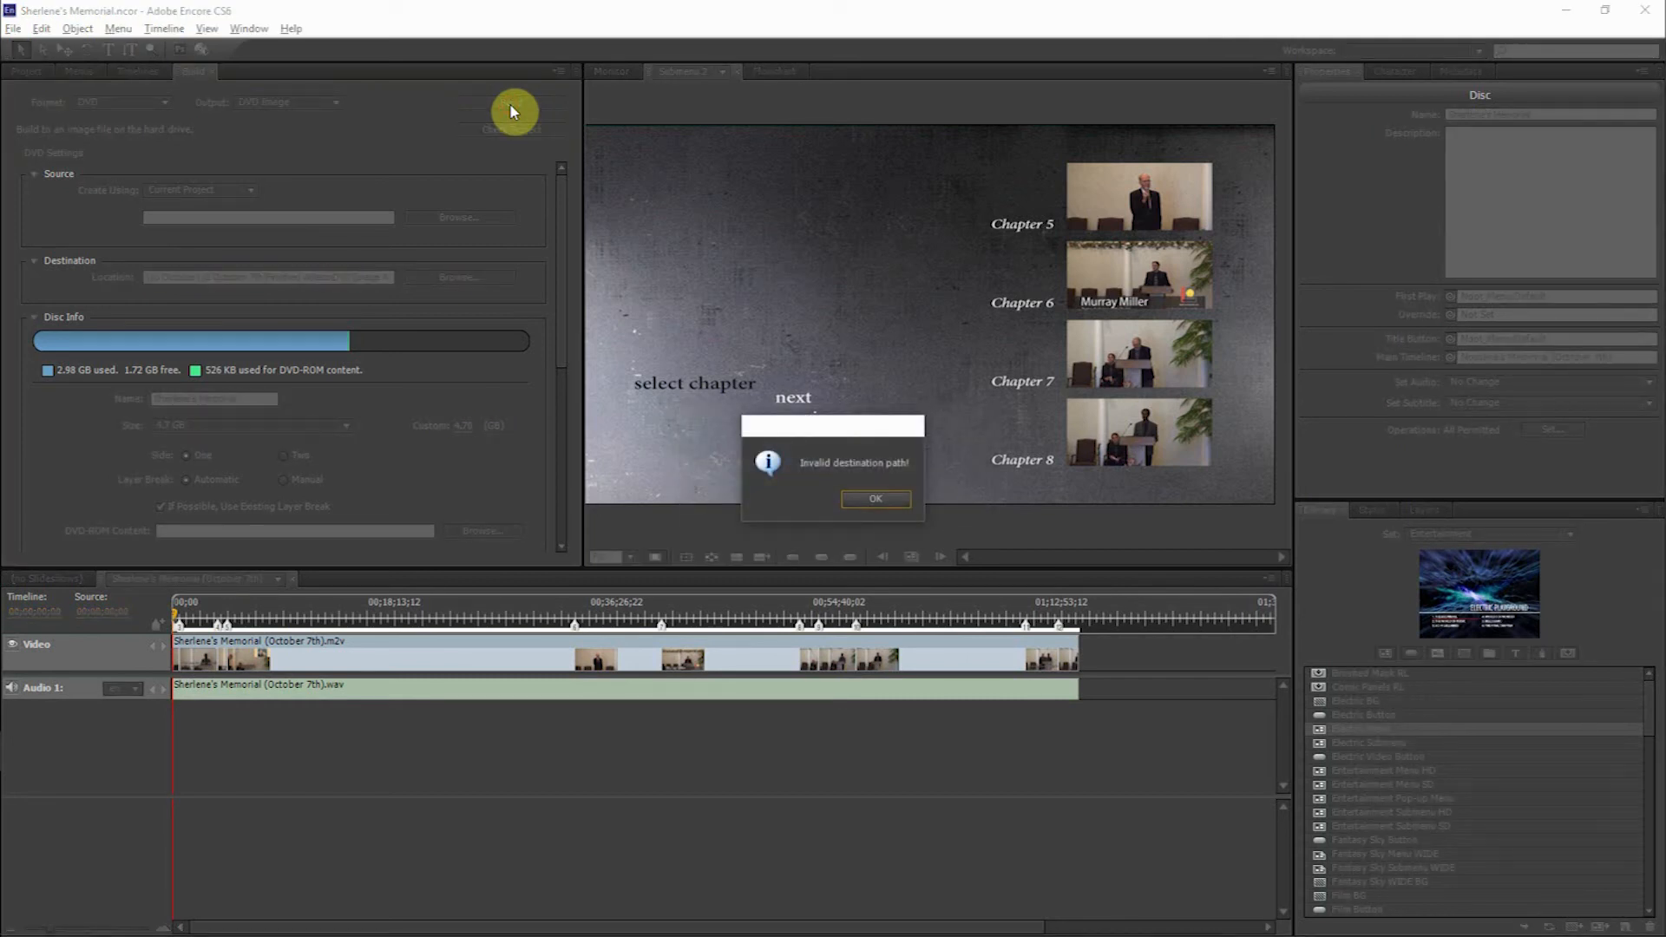
pyautogui.click(875, 498)
pyautogui.click(372, 276)
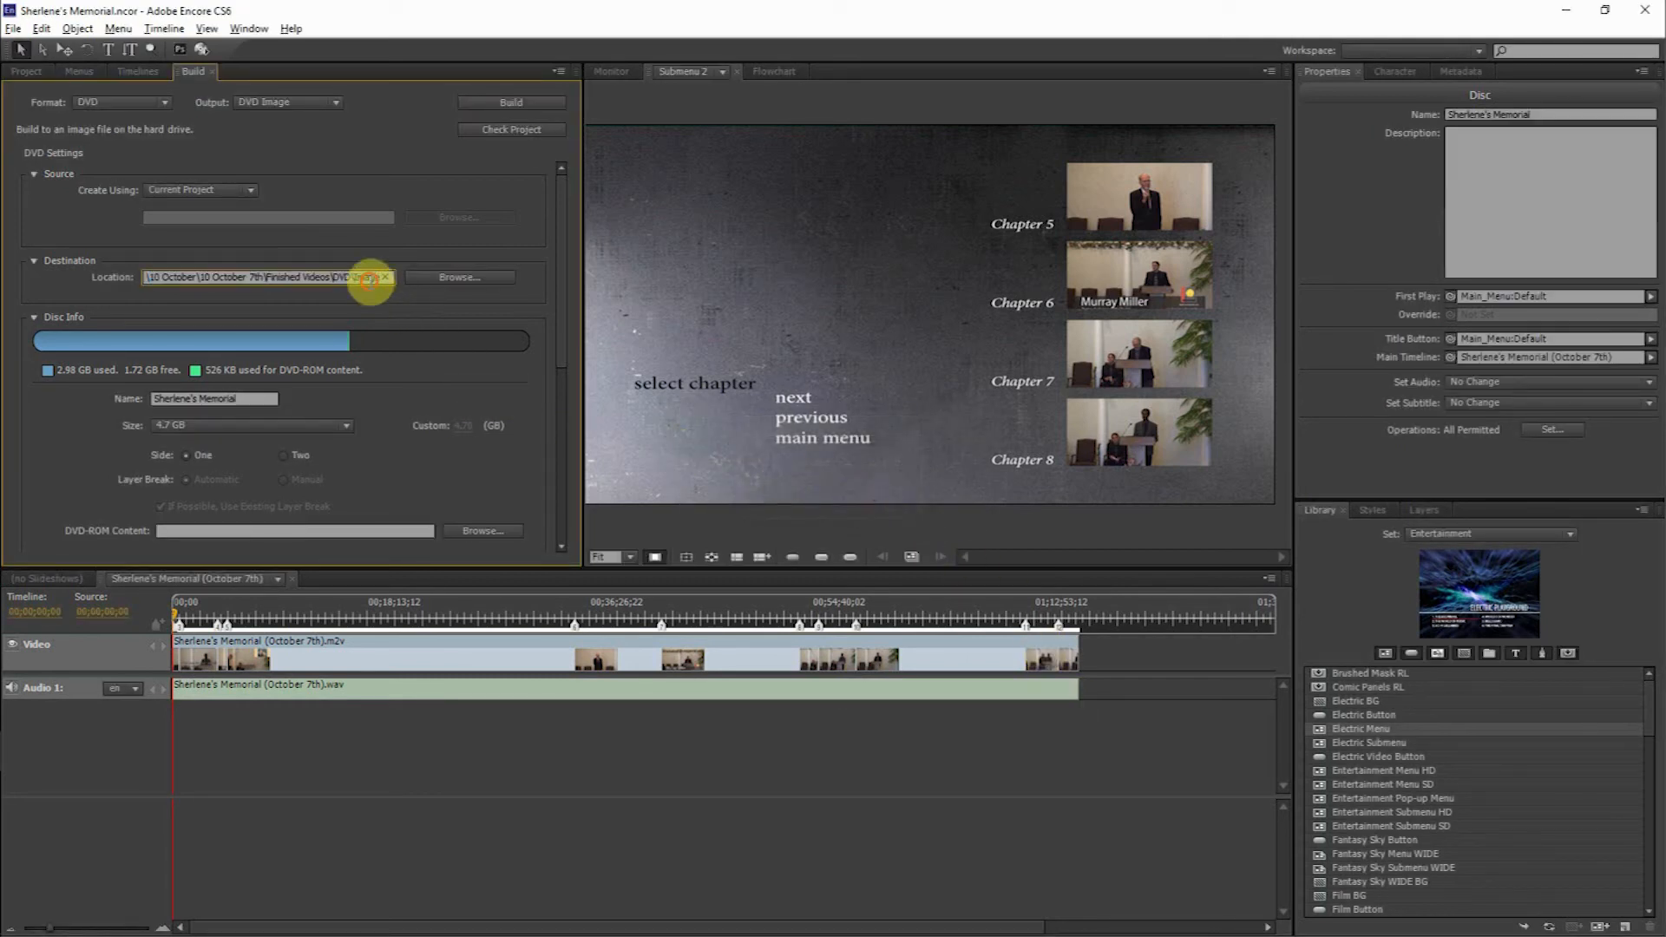
# Step: Browse to the copied Image folder path, save the destination under the suggested .iso file name and start the build
pyautogui.click(446, 277)
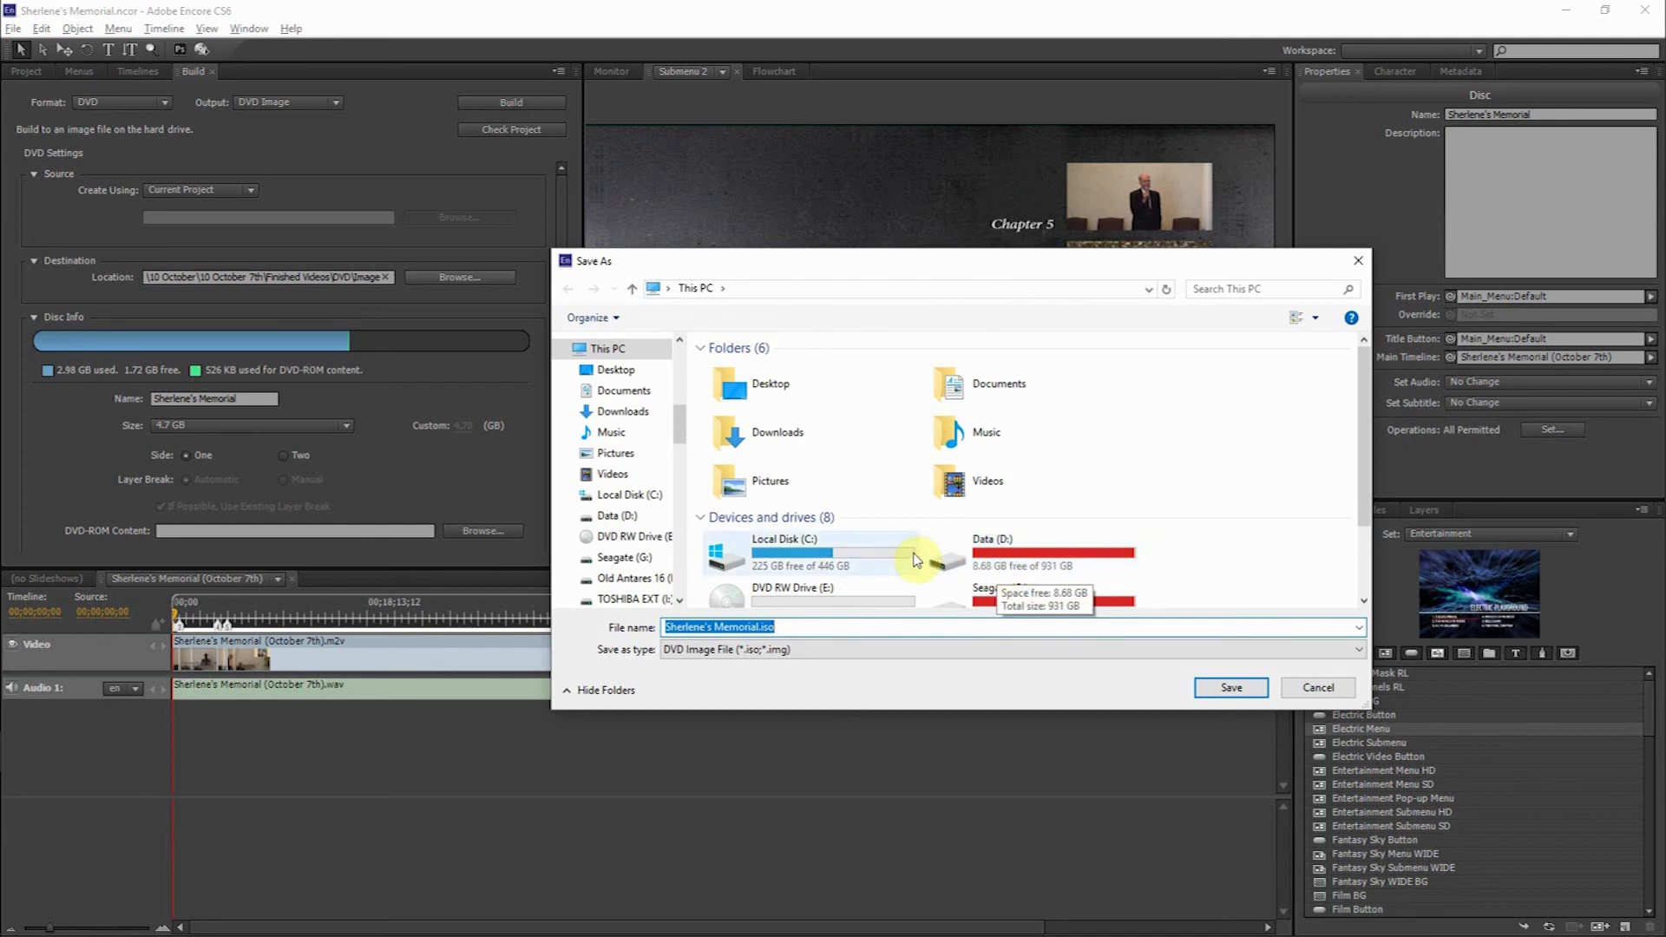
pyautogui.click(794, 290)
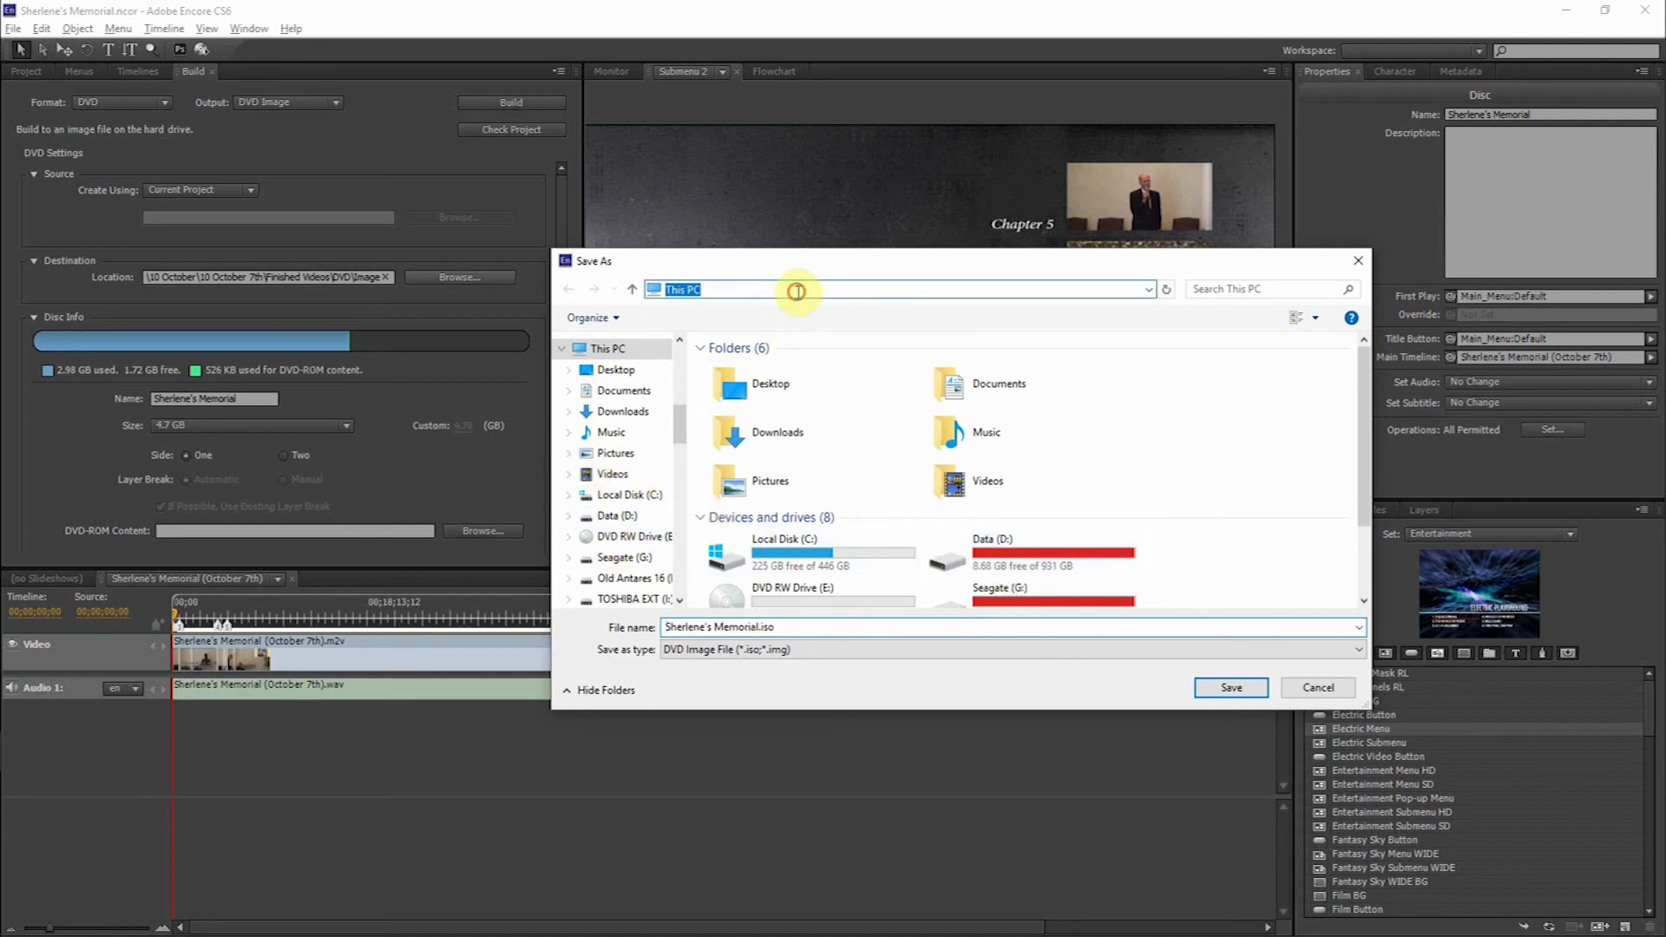
pyautogui.hotkey('ctrl', 'v')
pyautogui.press('Return')
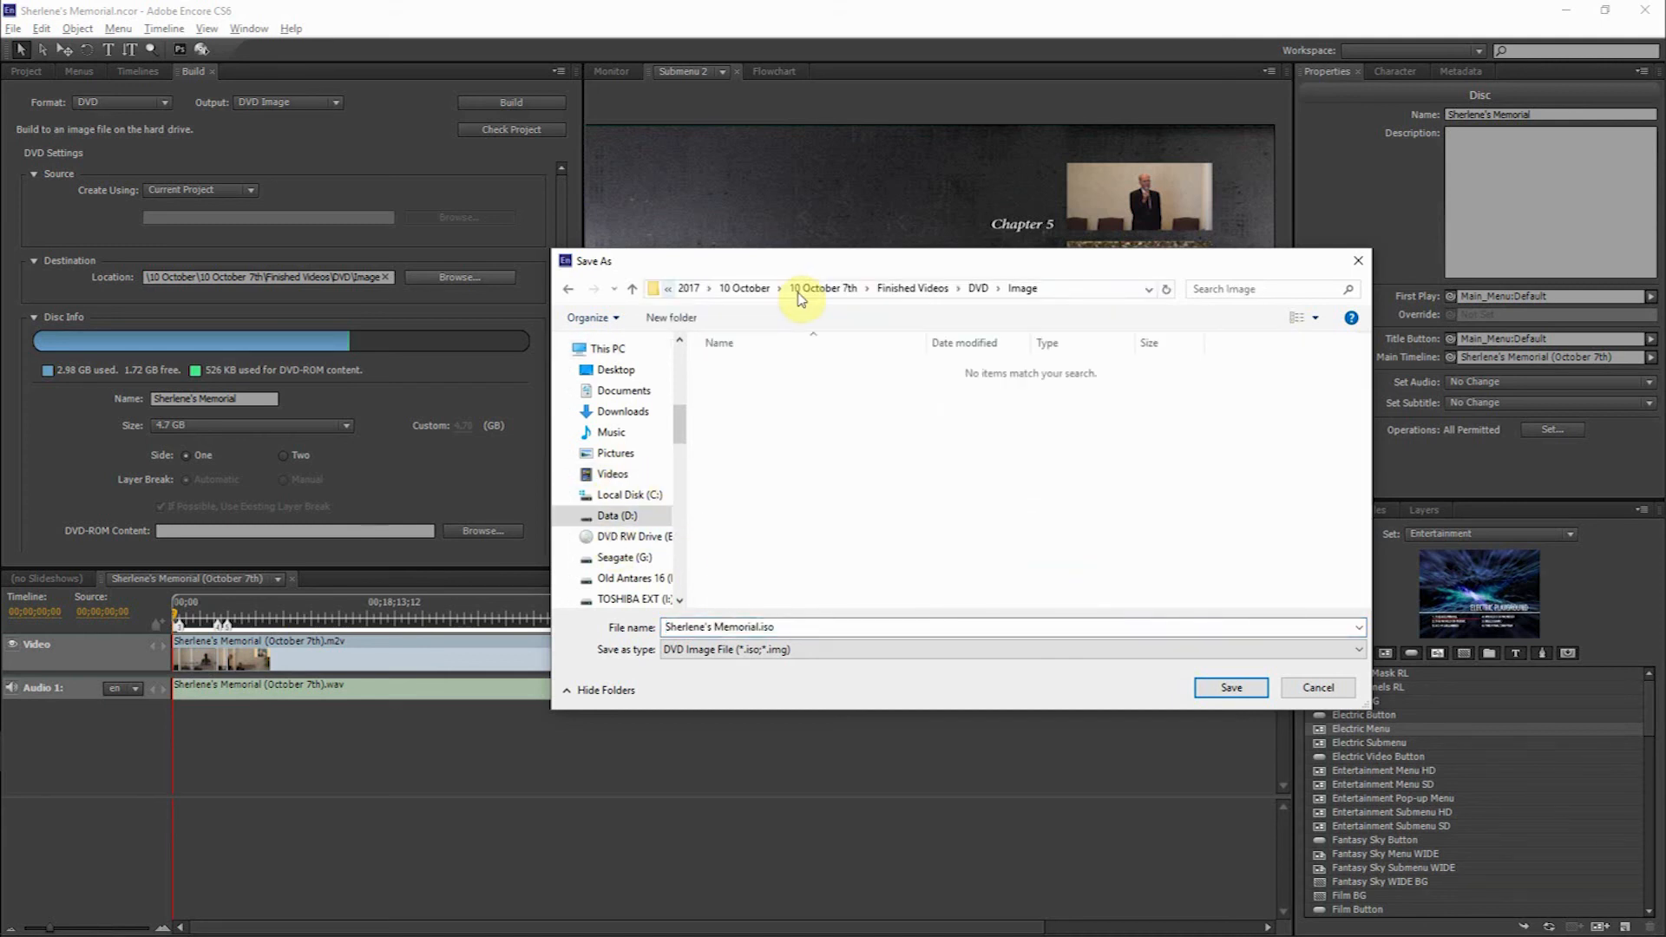
pyautogui.click(1230, 688)
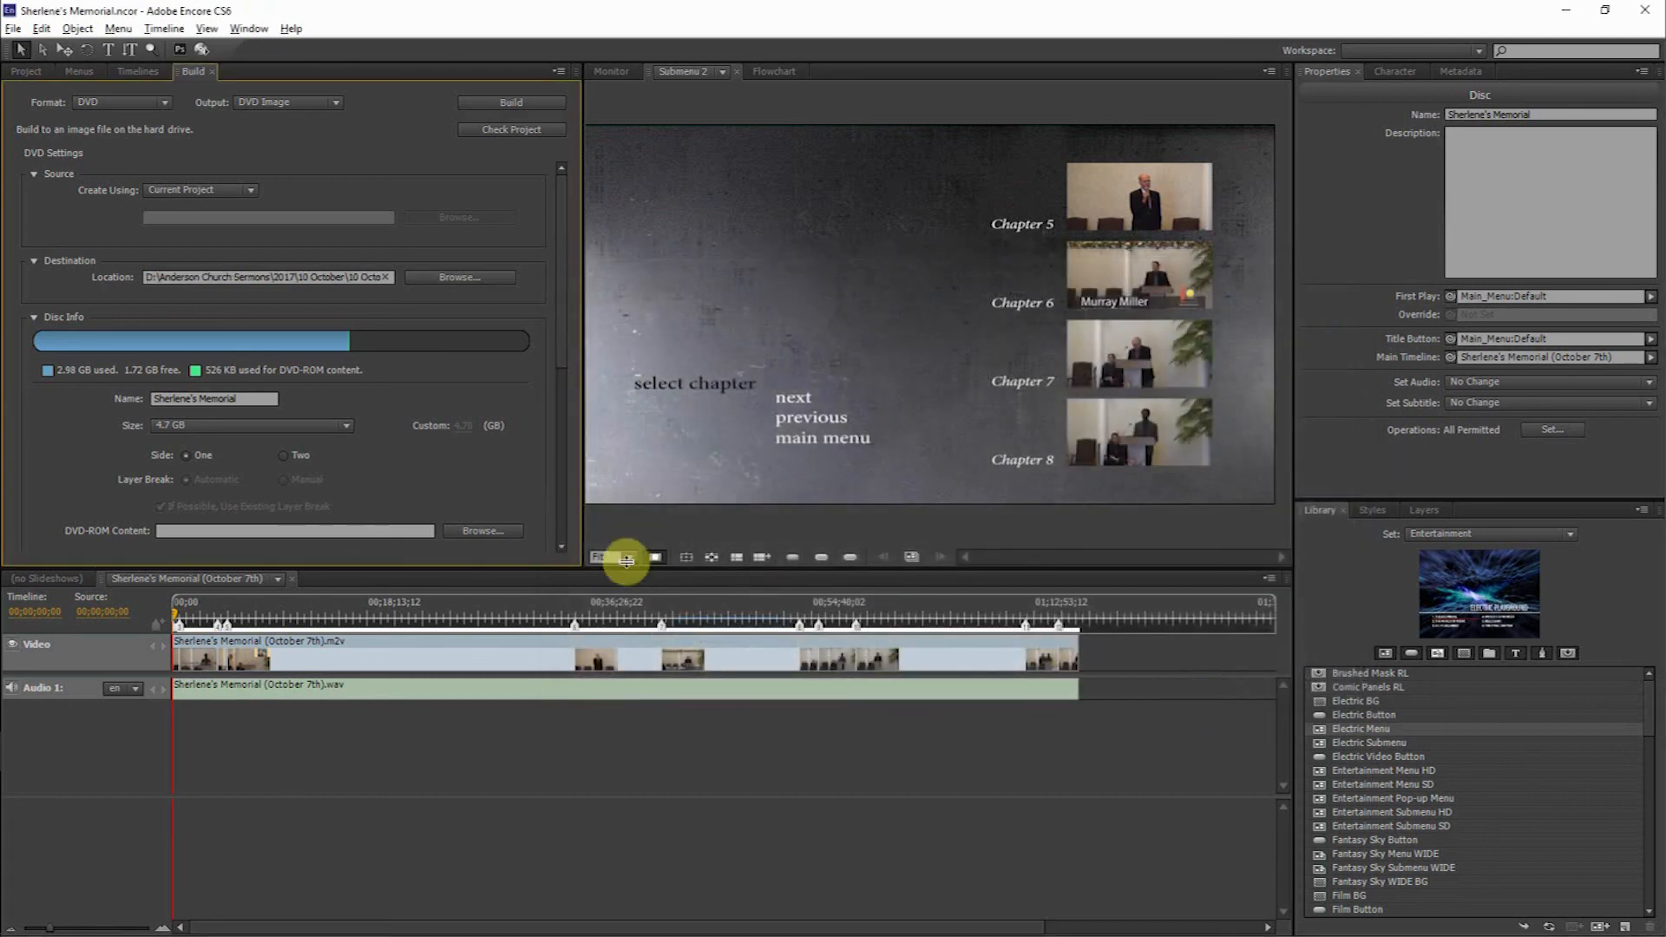
pyautogui.click(497, 102)
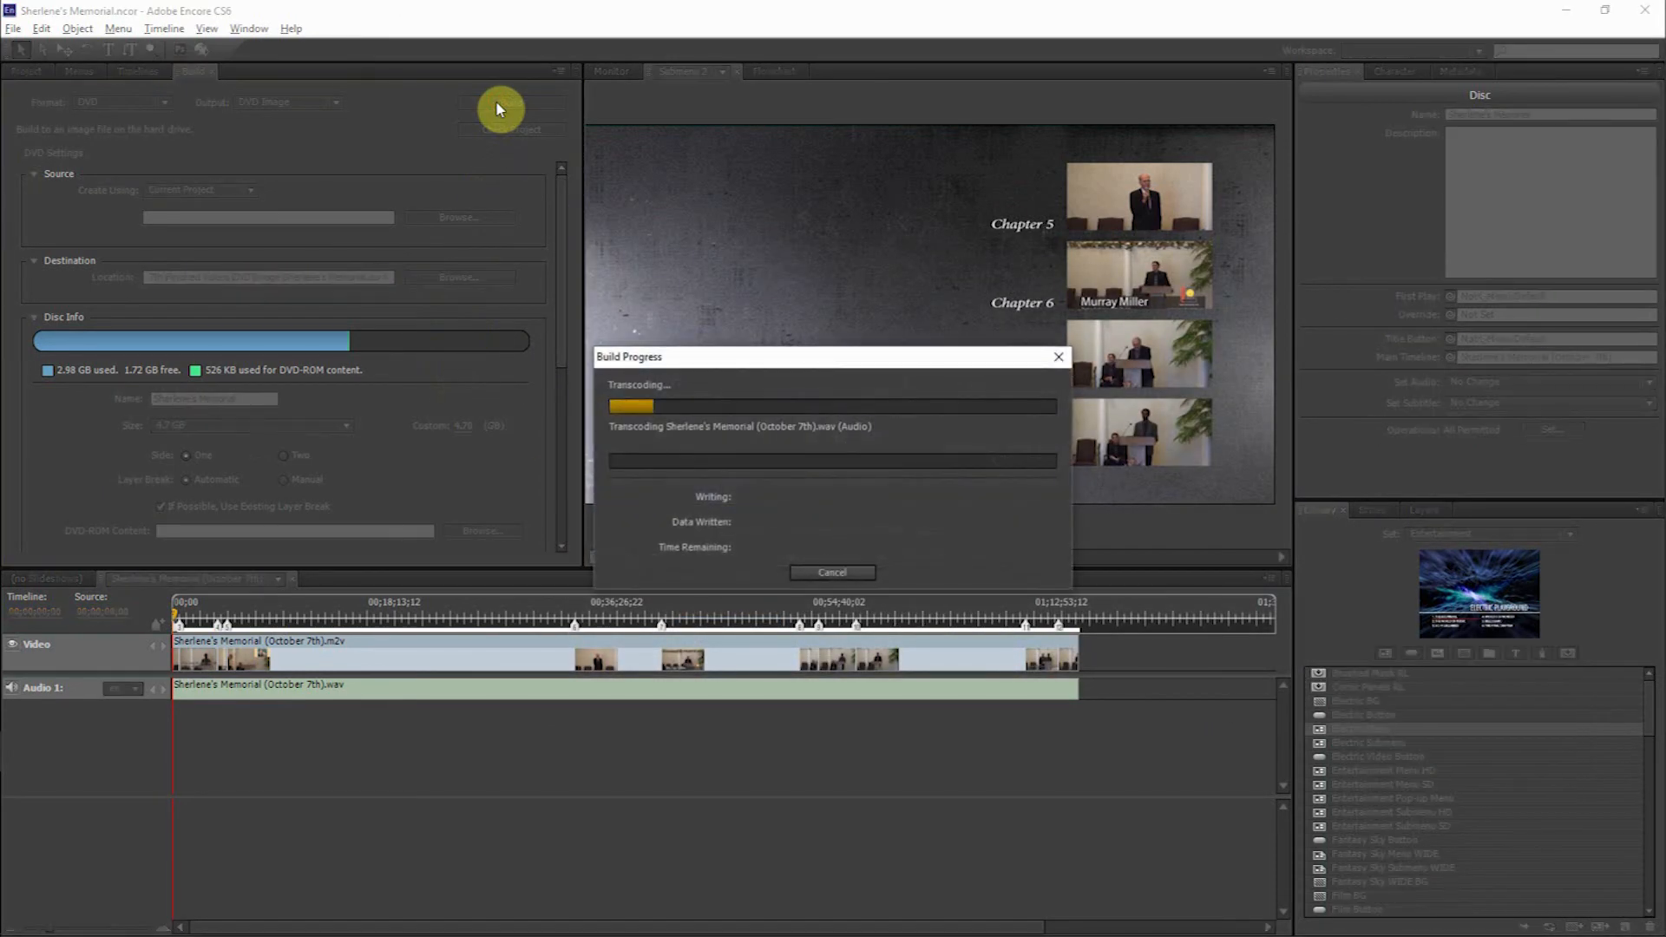